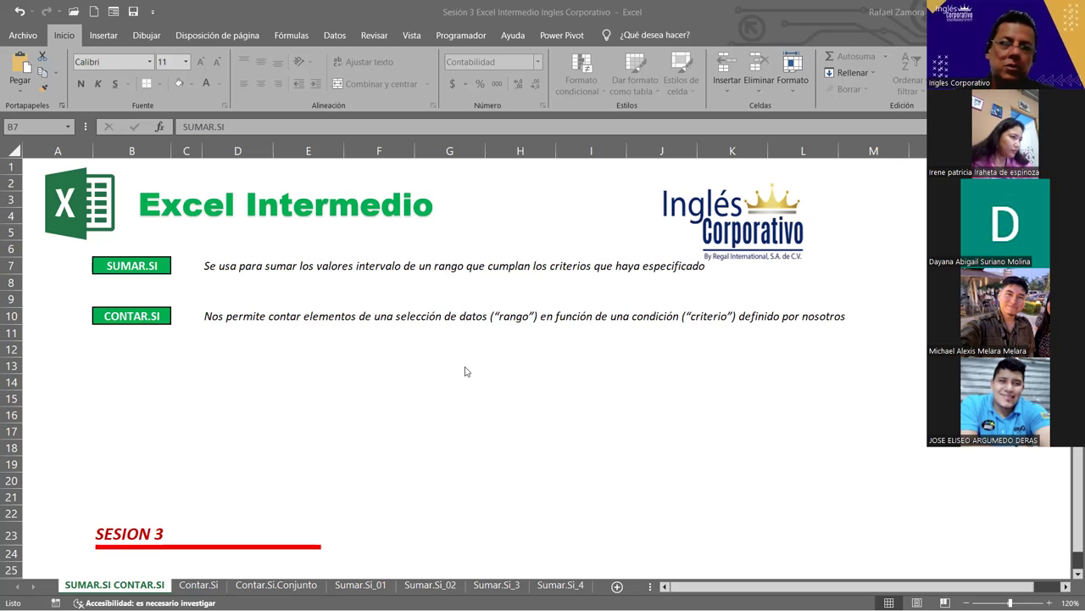
Step: Switch to the Contar.Si worksheet holding the Producto, Vendedor, Cantidad and País table
{"action": "left_click", "coordinate": [199, 587]}
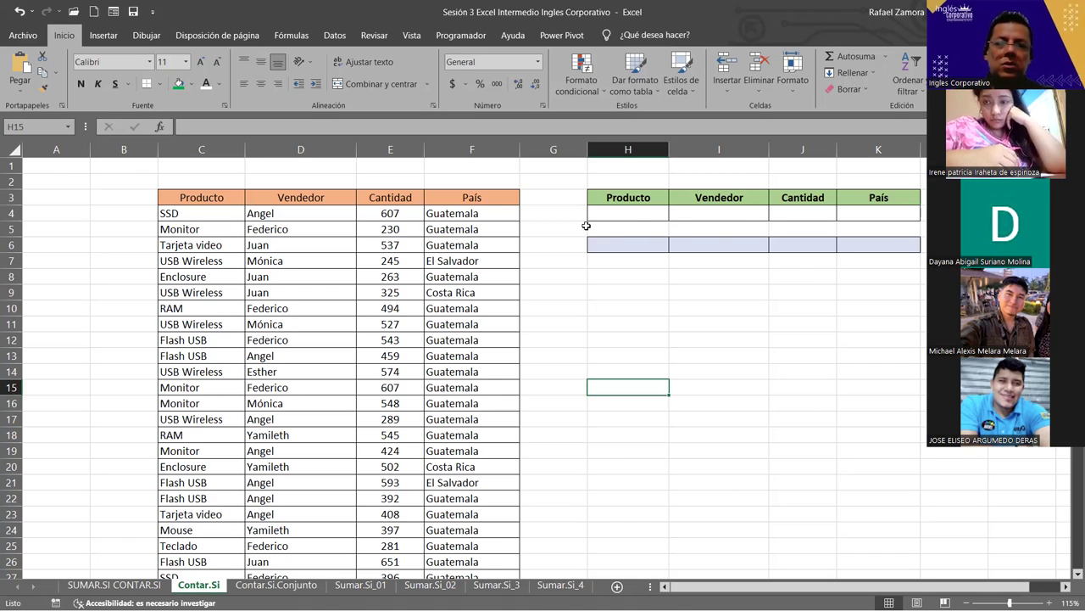
Step: Enter Mouse as the Producto criterion in cell H4, then select H6
{"action": "left_click", "coordinate": [633, 217]}
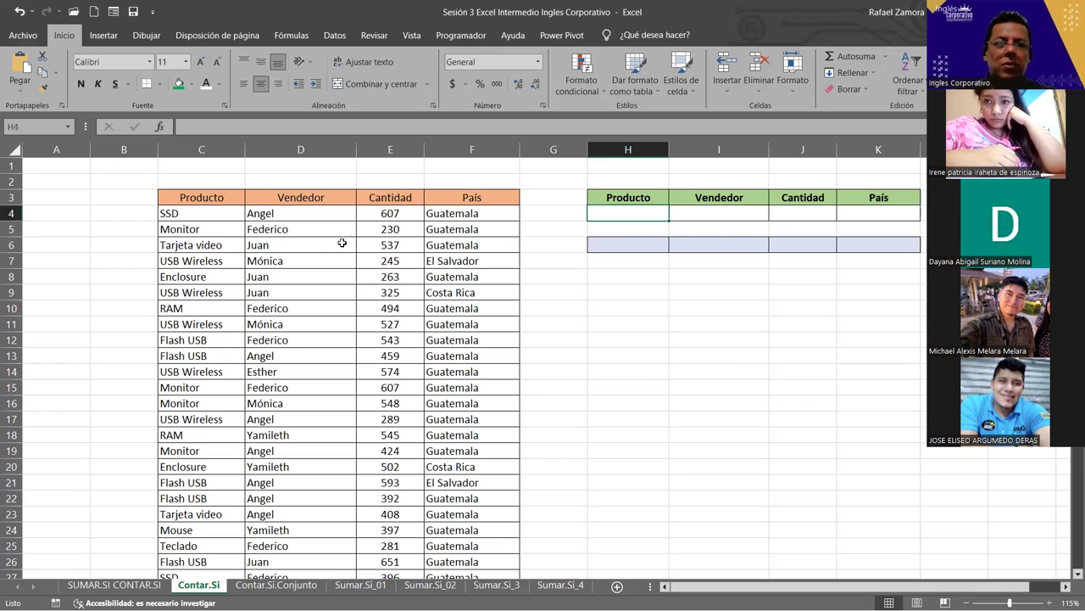
{"action": "key", "text": "F2"}
{"action": "type", "text": "Mouser"}
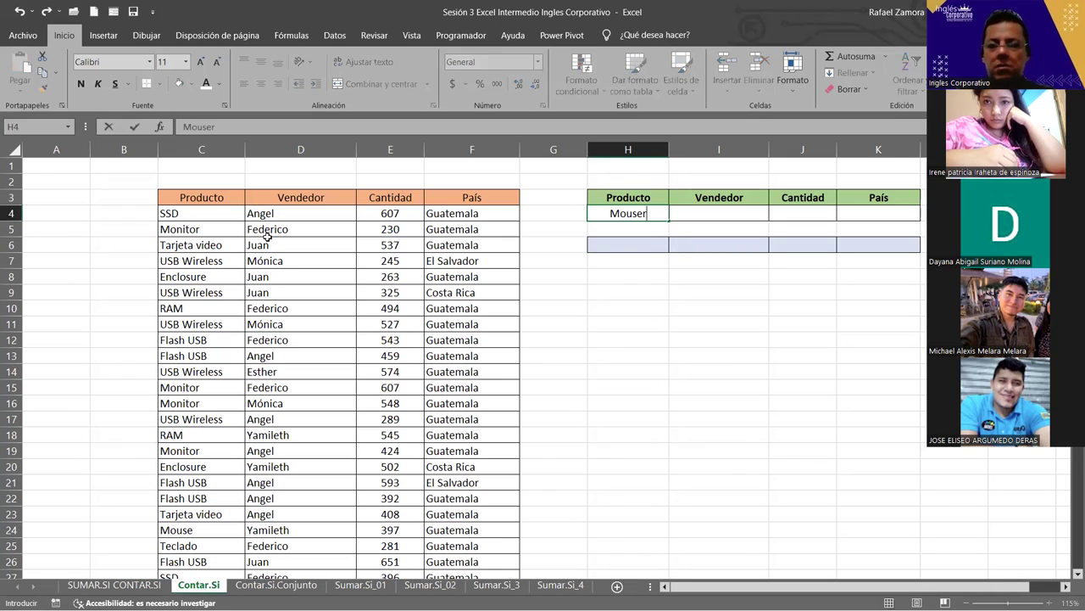
{"action": "key", "text": "BackSpace"}
{"action": "key", "text": "Return"}
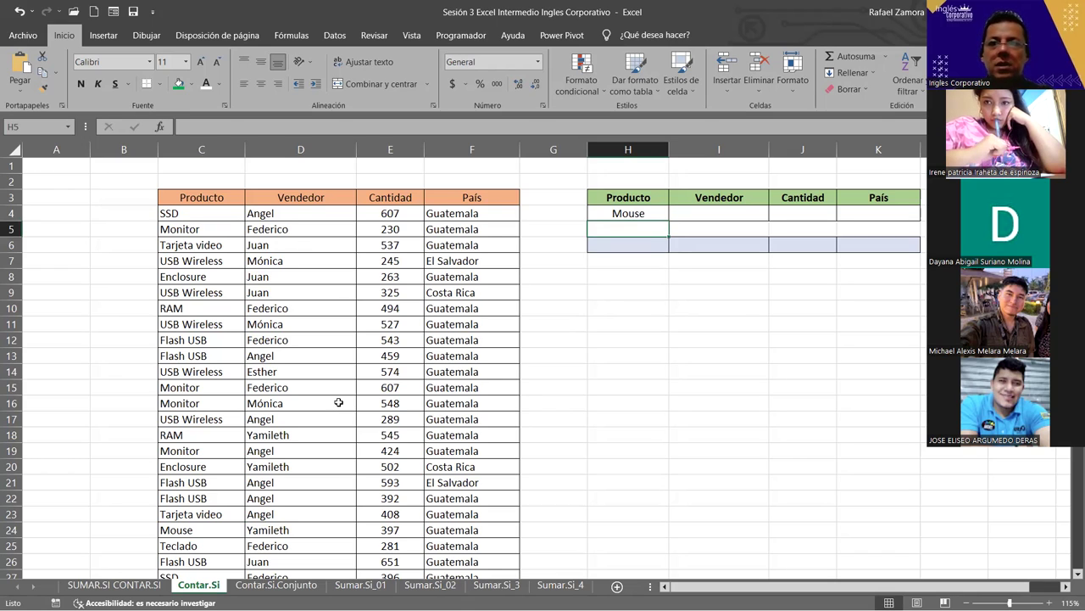
{"action": "left_click", "coordinate": [202, 403]}
{"action": "left_click", "coordinate": [636, 244]}
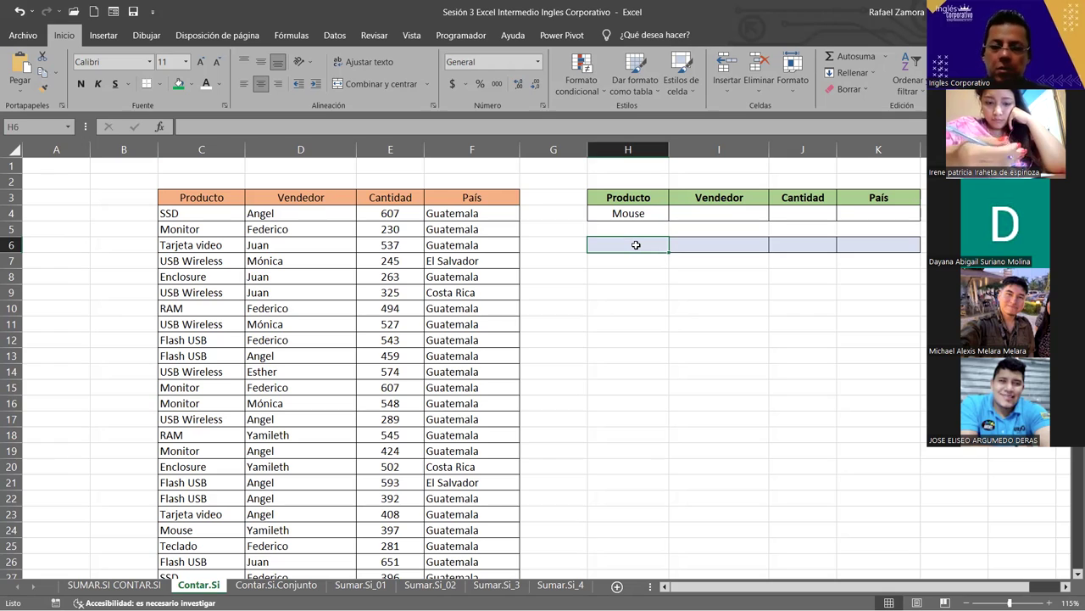
Step: Enter =CONTAR.SI(C4:C53,H4) in H6 to count the Mouse products, giving 4
{"action": "type", "text": "=c"}
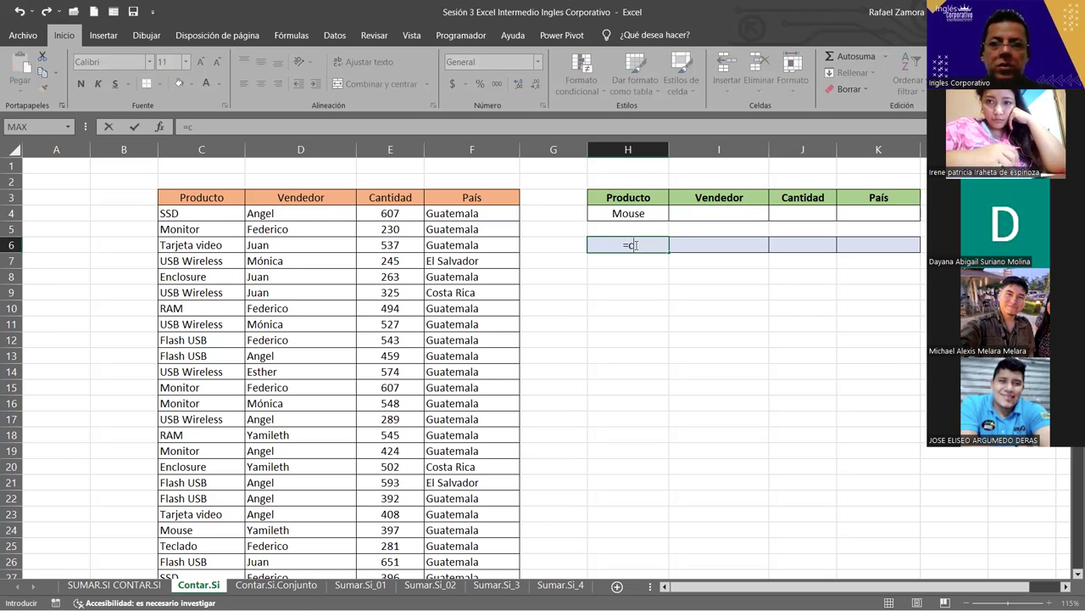
{"action": "type", "text": "ontar"}
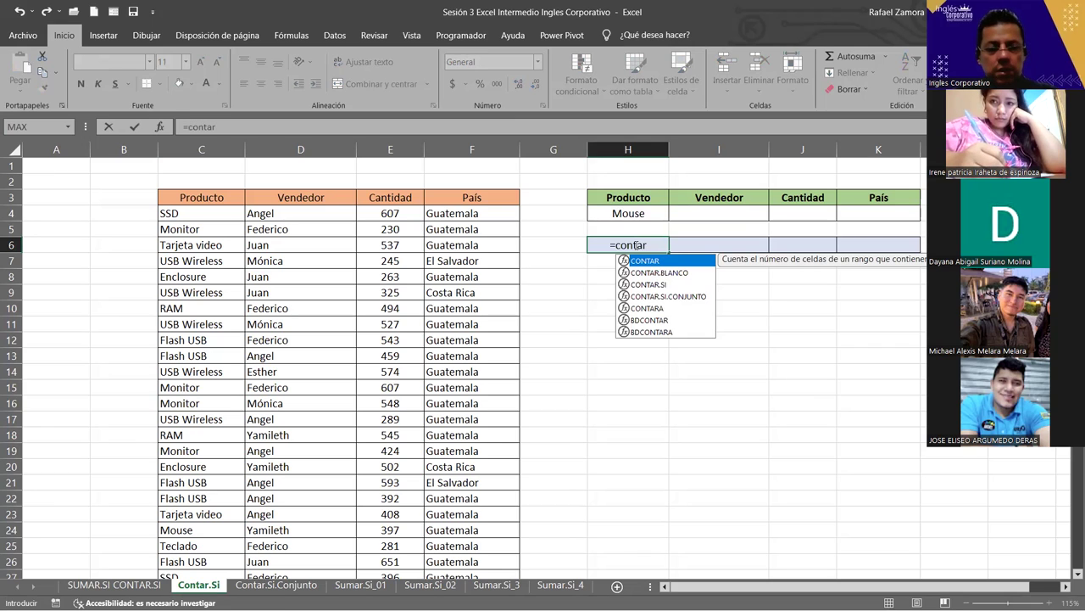
{"action": "key", "text": "Down"}
{"action": "key", "text": "Down"}
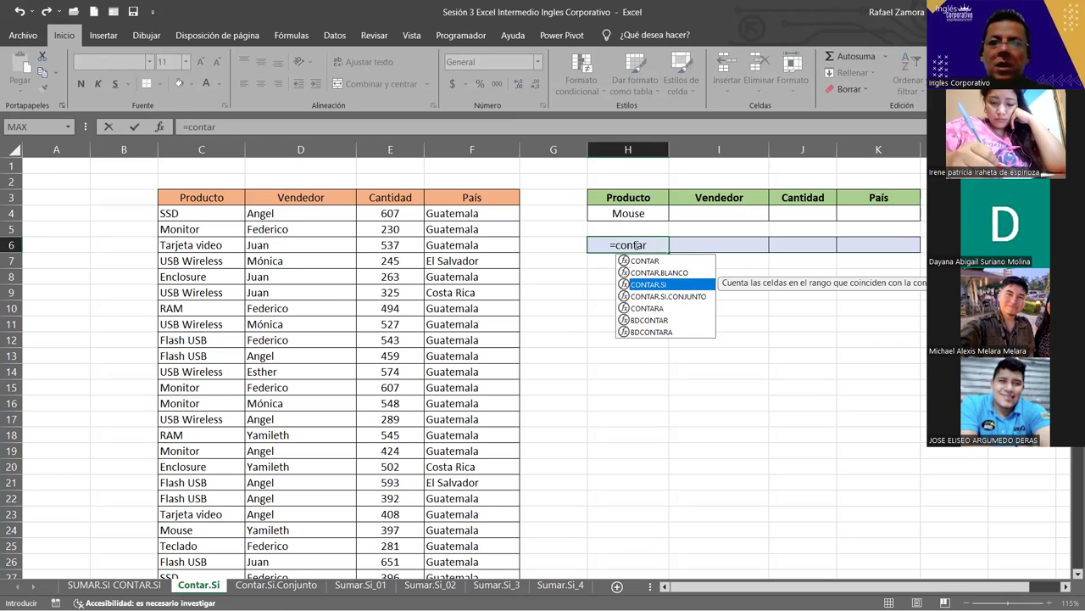
{"action": "key", "text": "Tab"}
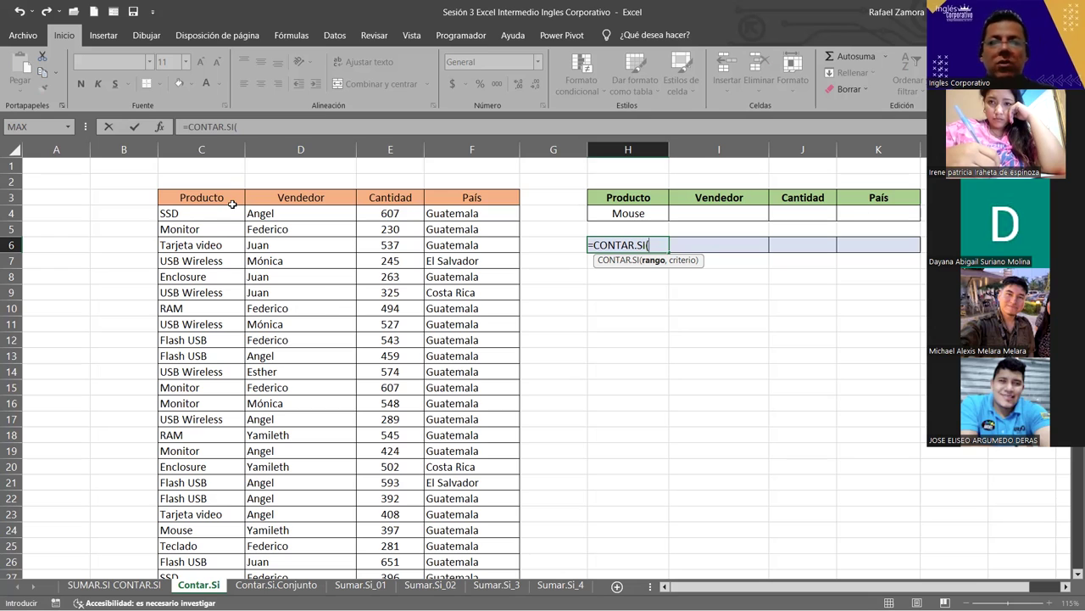
{"action": "left_click", "coordinate": [200, 216]}
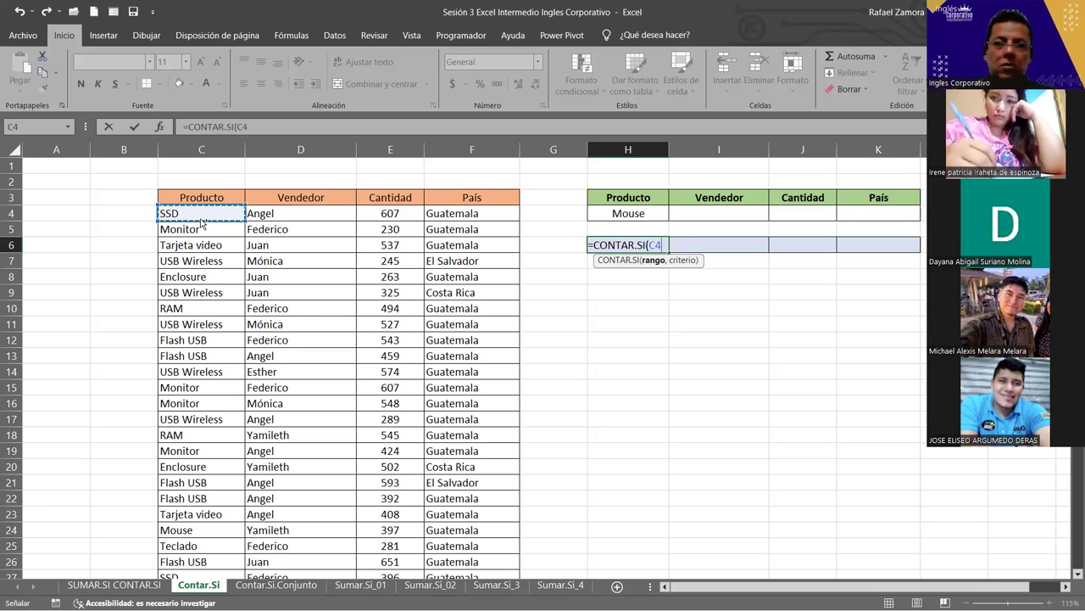
{"action": "key", "text": "ctrl+shift+Down"}
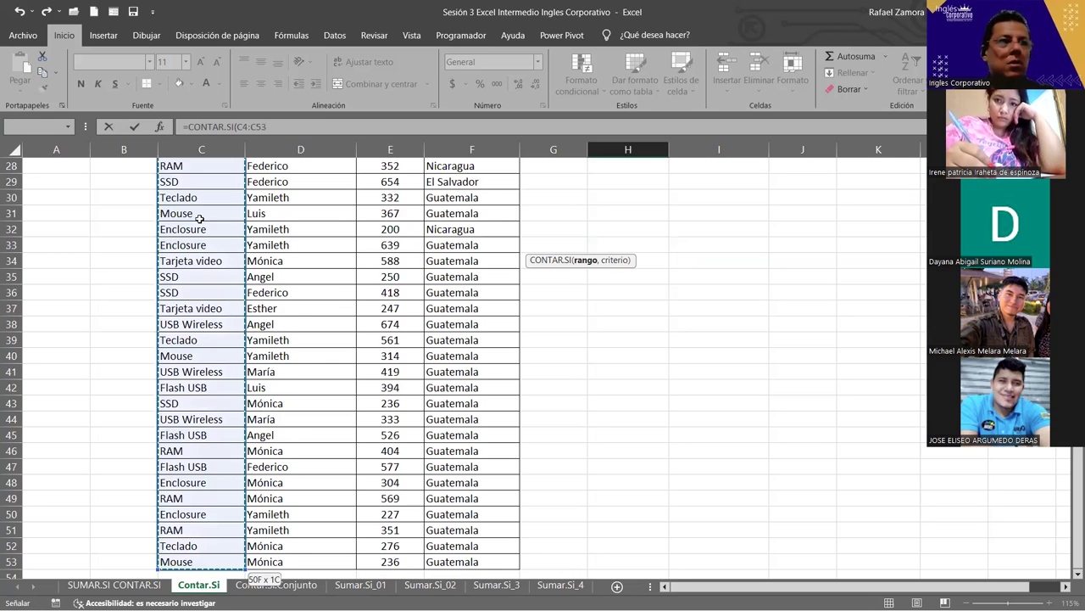
{"action": "scroll", "coordinate": [691, 229], "scroll_direction": "up", "scroll_amount": 9}
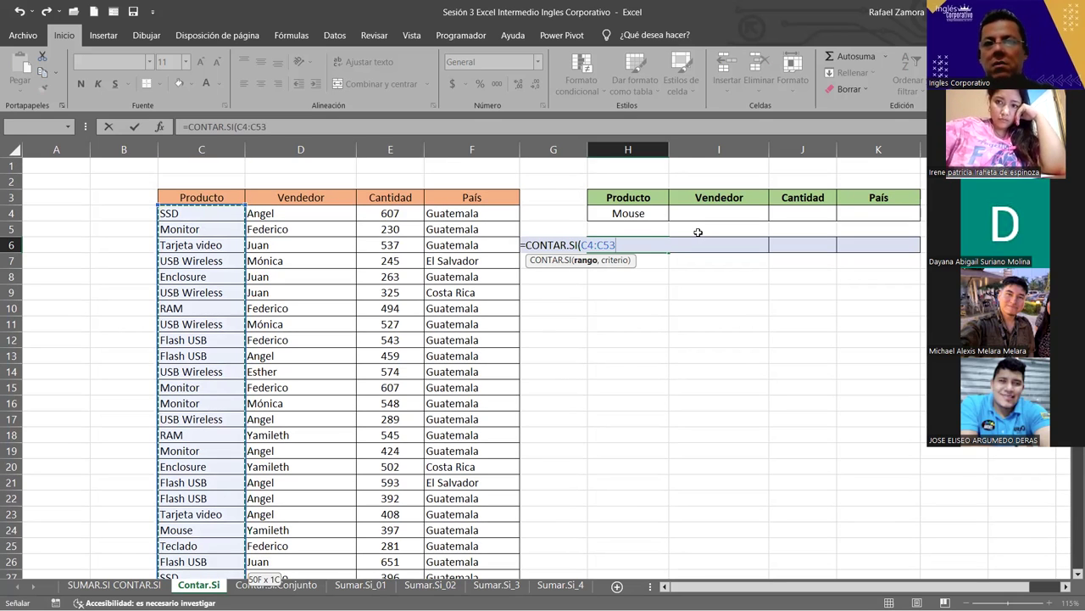
{"action": "type", "text": ","}
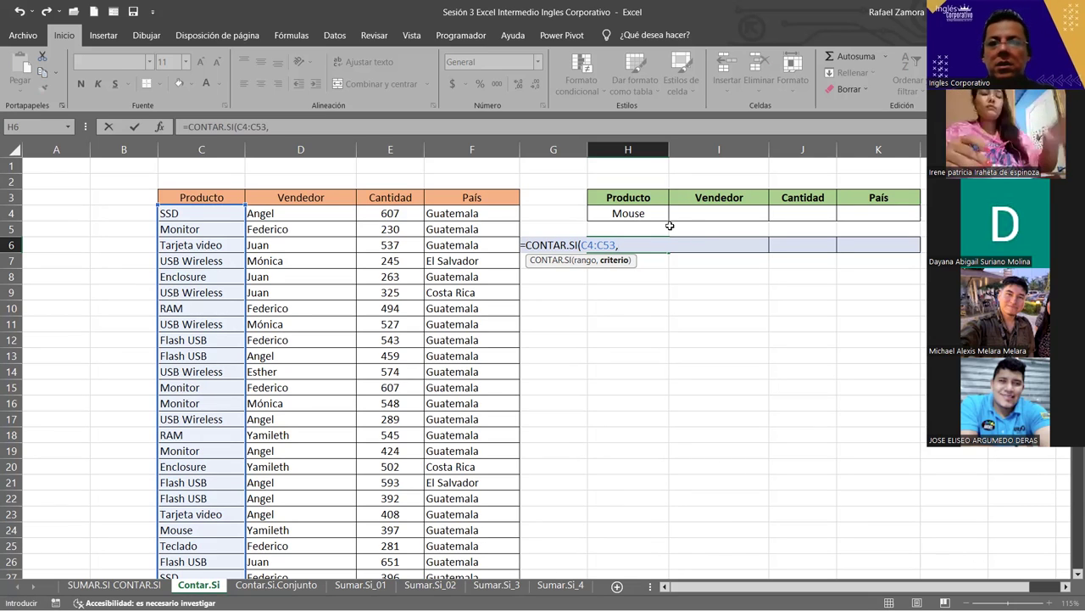
{"action": "left_click", "coordinate": [628, 213]}
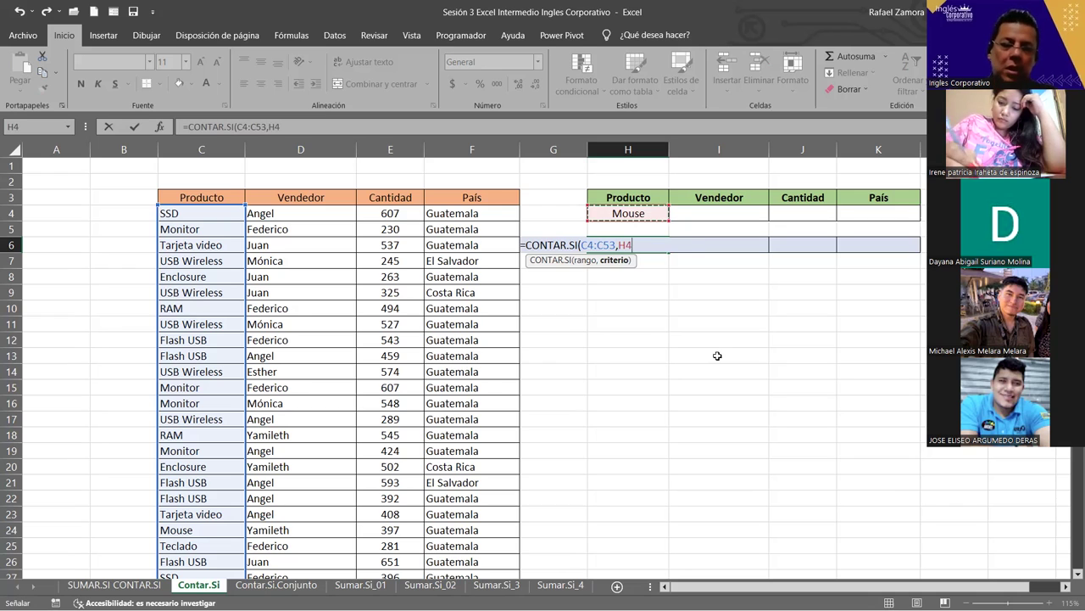
{"action": "type", "text": ")"}
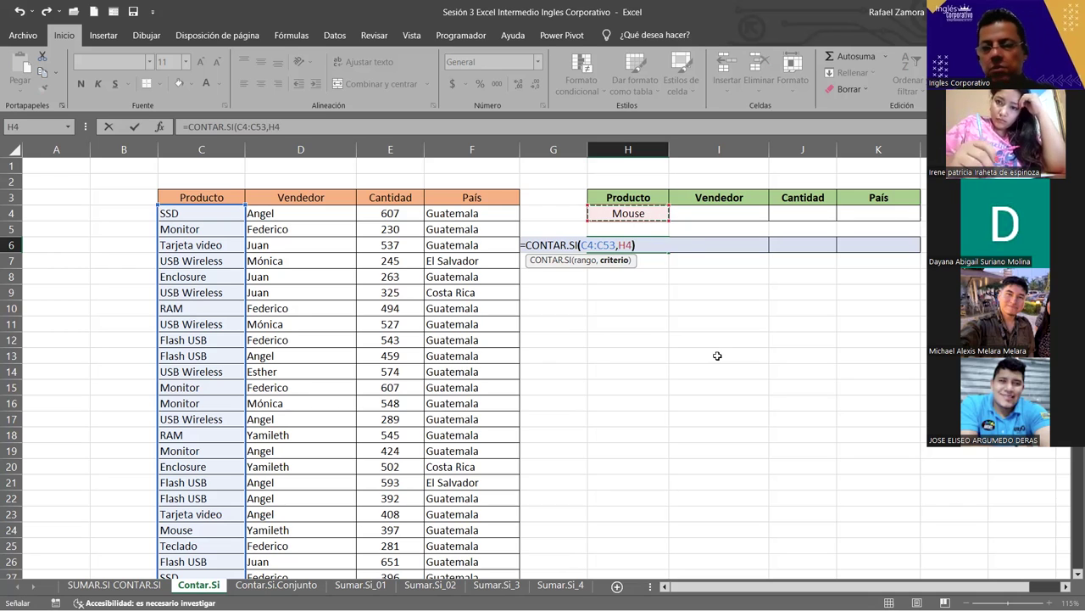
{"action": "key", "text": "Return"}
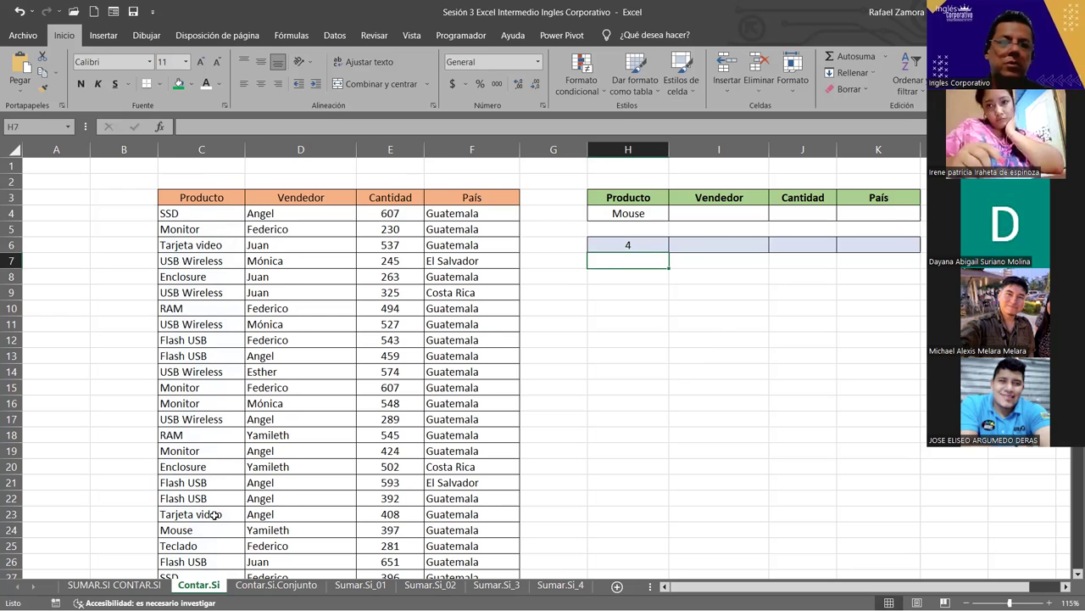
{"action": "scroll", "coordinate": [204, 441], "scroll_direction": "down", "scroll_amount": 3}
{"action": "left_click", "coordinate": [203, 387]}
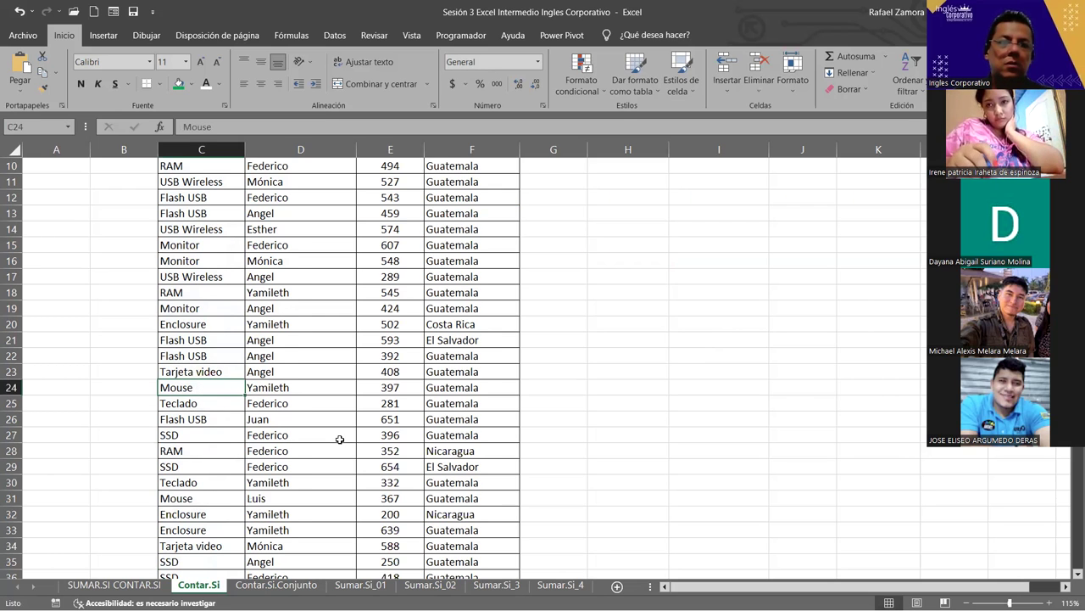
{"action": "scroll", "coordinate": [221, 383], "scroll_direction": "down", "scroll_amount": 3}
{"action": "scroll", "coordinate": [219, 356], "scroll_direction": "down", "scroll_amount": 1}
{"action": "left_click", "coordinate": [219, 356], "text": "ctrl"}
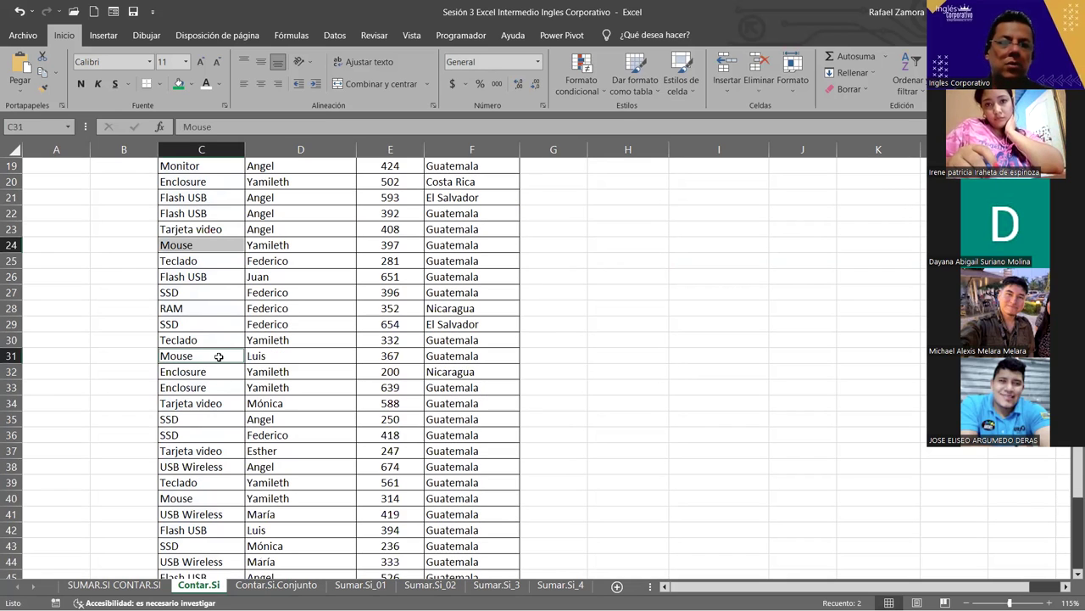
{"action": "left_click", "coordinate": [212, 498], "text": "ctrl"}
{"action": "scroll", "coordinate": [321, 494], "scroll_direction": "down", "scroll_amount": 2}
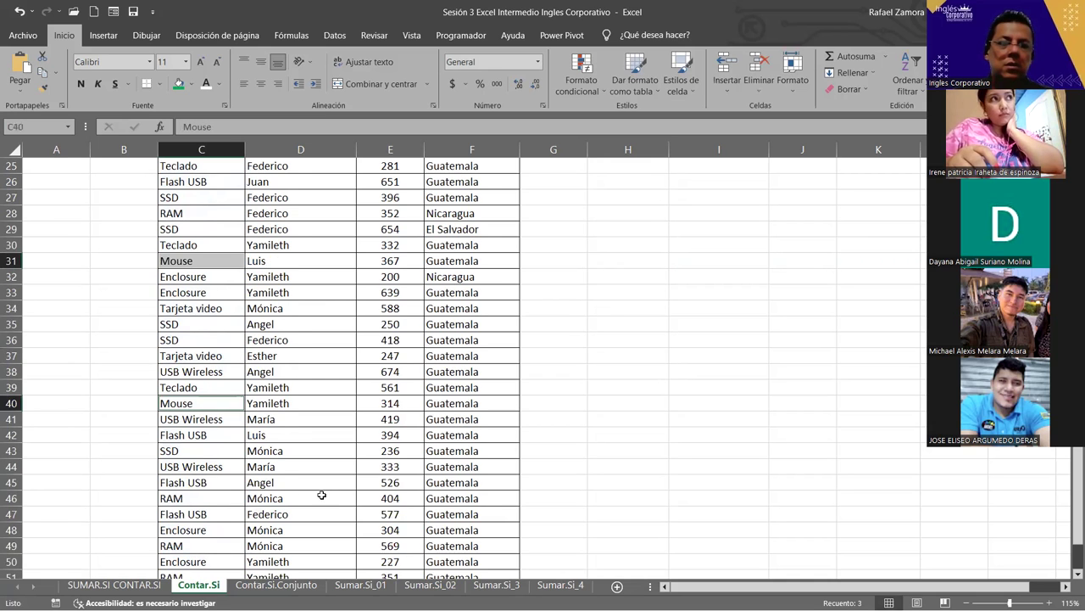
{"action": "scroll", "coordinate": [321, 495], "scroll_direction": "down", "scroll_amount": 2}
{"action": "left_click", "coordinate": [212, 514], "text": "ctrl"}
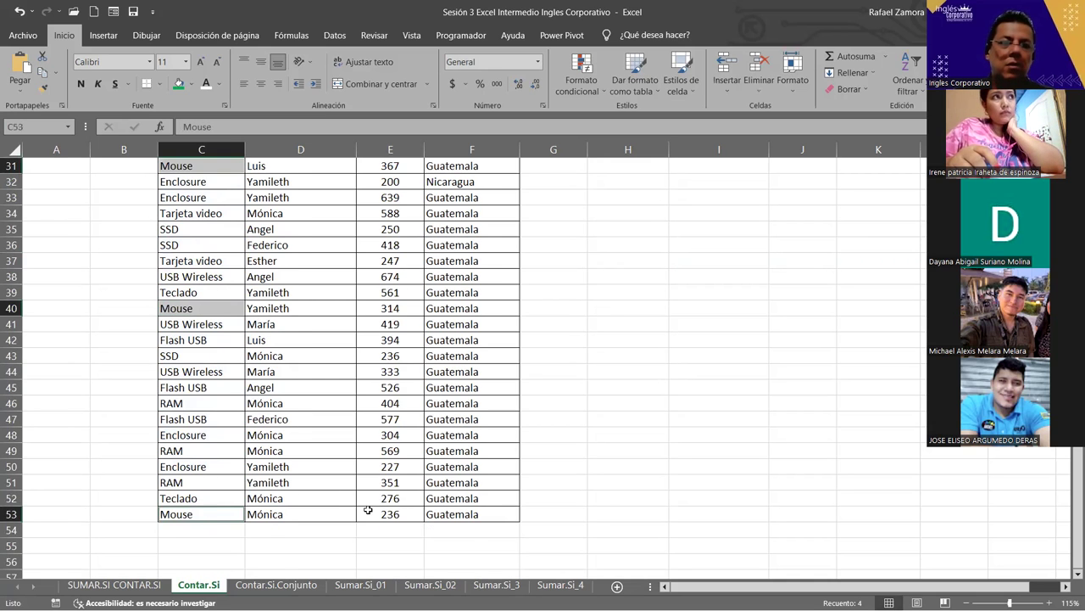
{"action": "scroll", "coordinate": [195, 484], "scroll_direction": "up", "scroll_amount": 3}
{"action": "scroll", "coordinate": [195, 483], "scroll_direction": "up", "scroll_amount": 7}
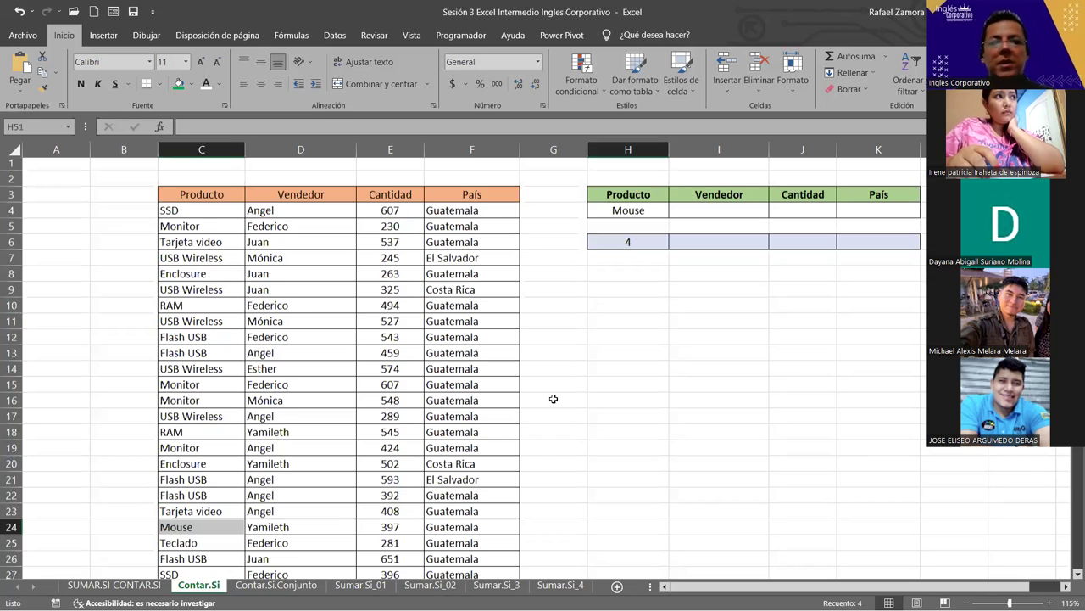
{"action": "left_click", "coordinate": [647, 338]}
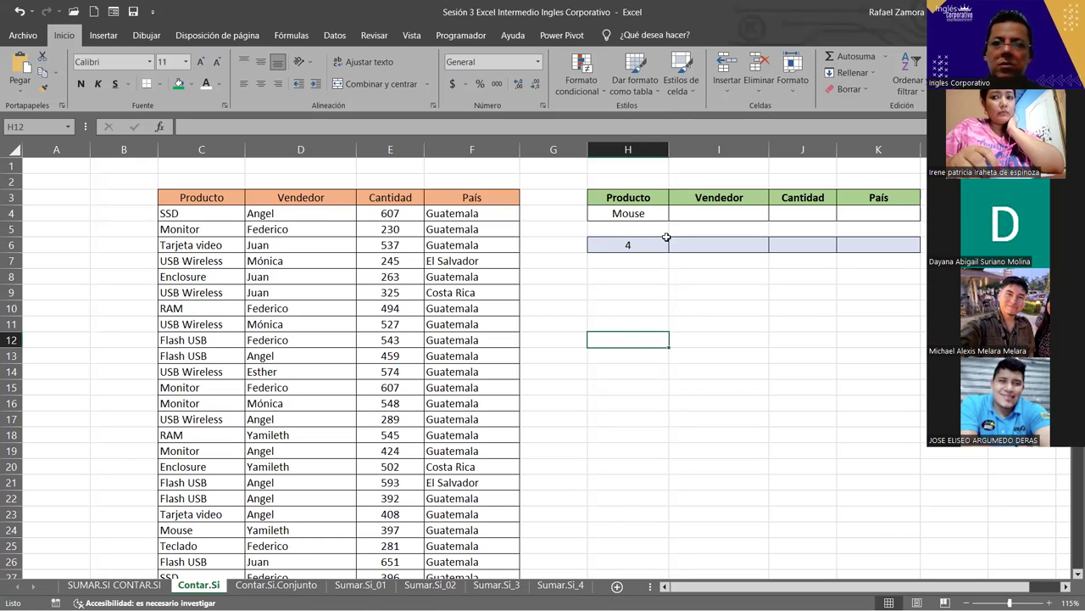
Step: Enter Mónica as the Vendedor criterion in cell I4
{"action": "key", "text": "Up"}
{"action": "key", "text": "Up"}
{"action": "key", "text": "Up"}
{"action": "key", "text": "Right"}
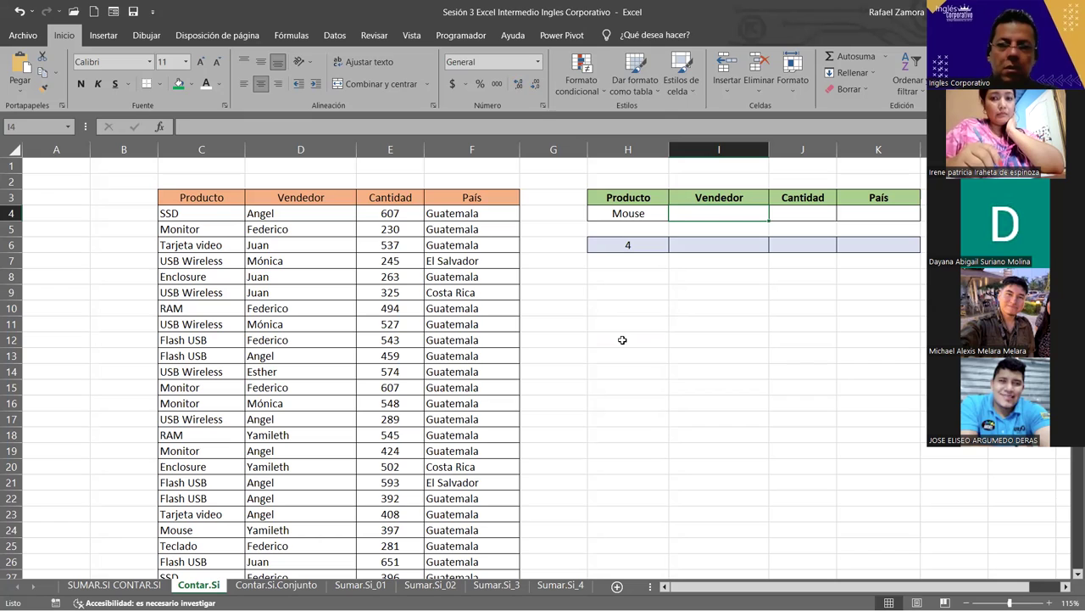
{"action": "type", "text": "Mónica"}
{"action": "key", "text": "Return"}
{"action": "key", "text": "Return"}
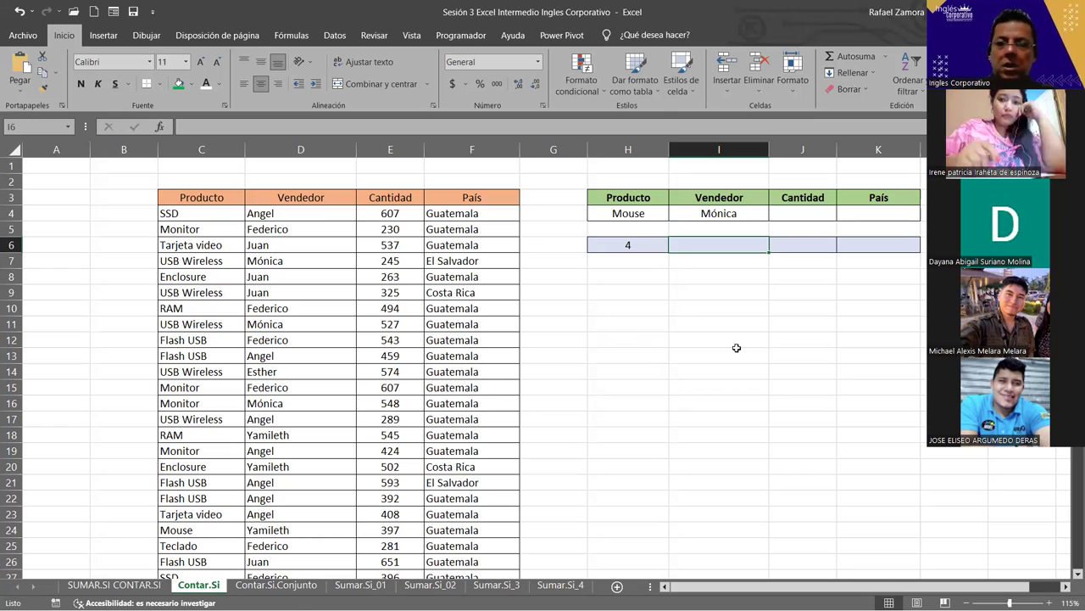
Step: Start a CONTAR.SI formula below the criterion, then cancel it
{"action": "type", "text": "="}
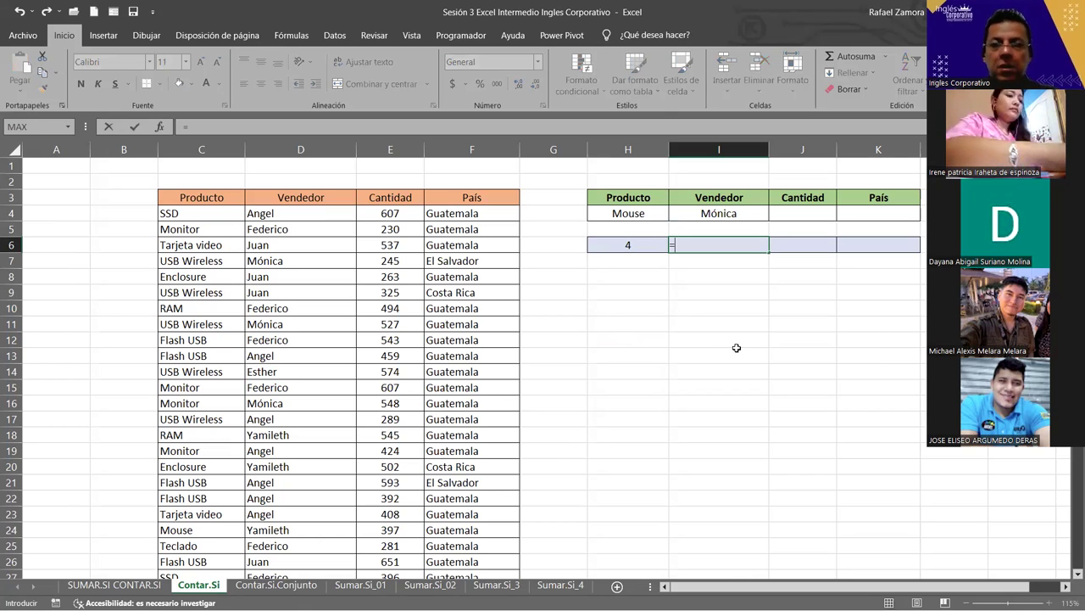
{"action": "type", "text": "contar"}
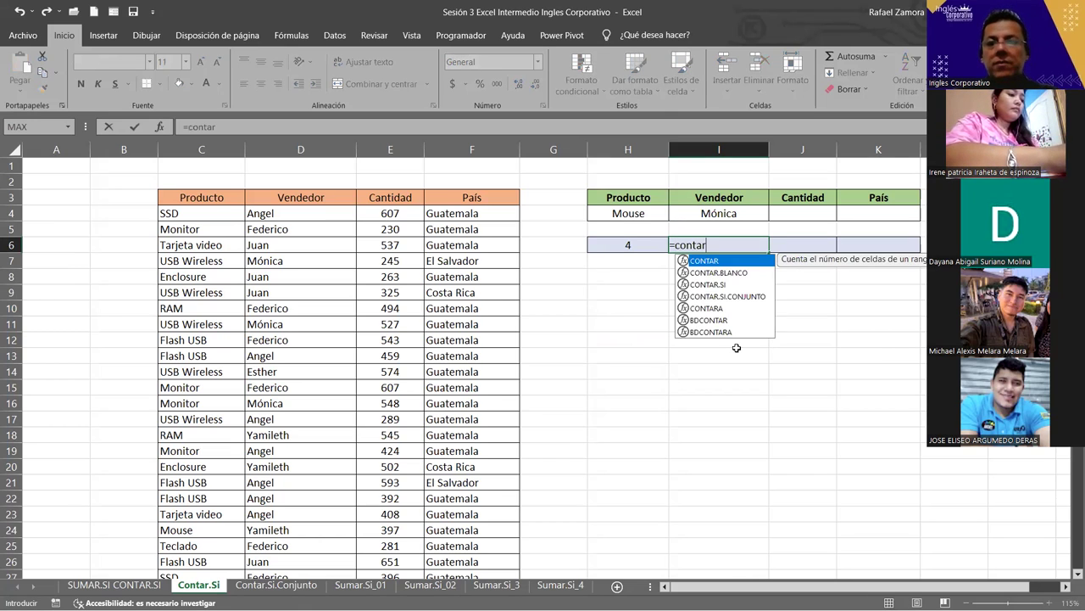
{"action": "key", "text": "Down"}
{"action": "key", "text": "Down"}
{"action": "key", "text": "Tab"}
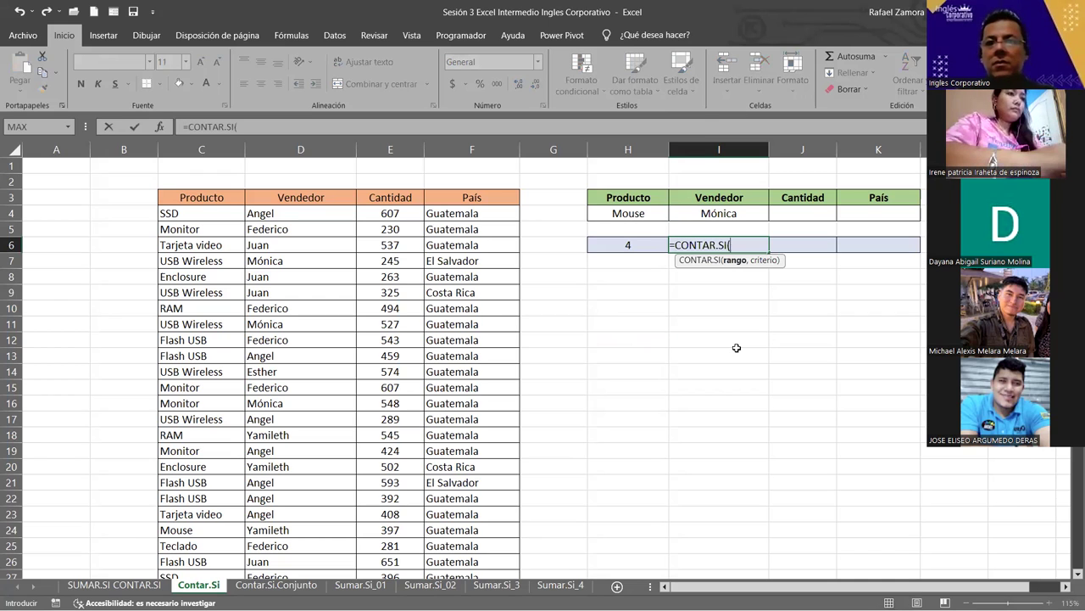
{"action": "key", "text": "Down"}
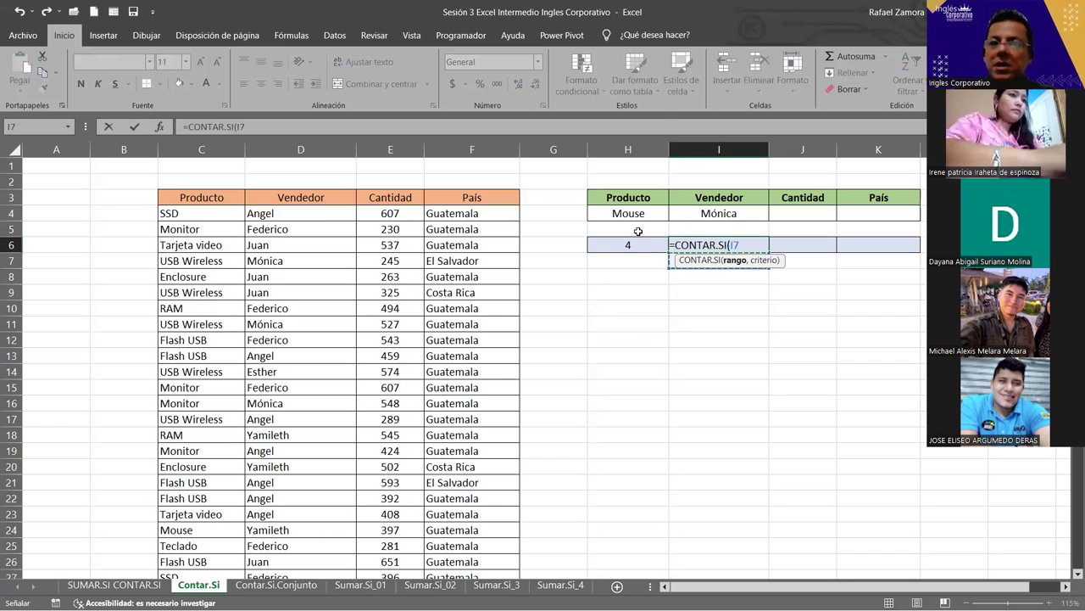
{"action": "key", "text": "Escape"}
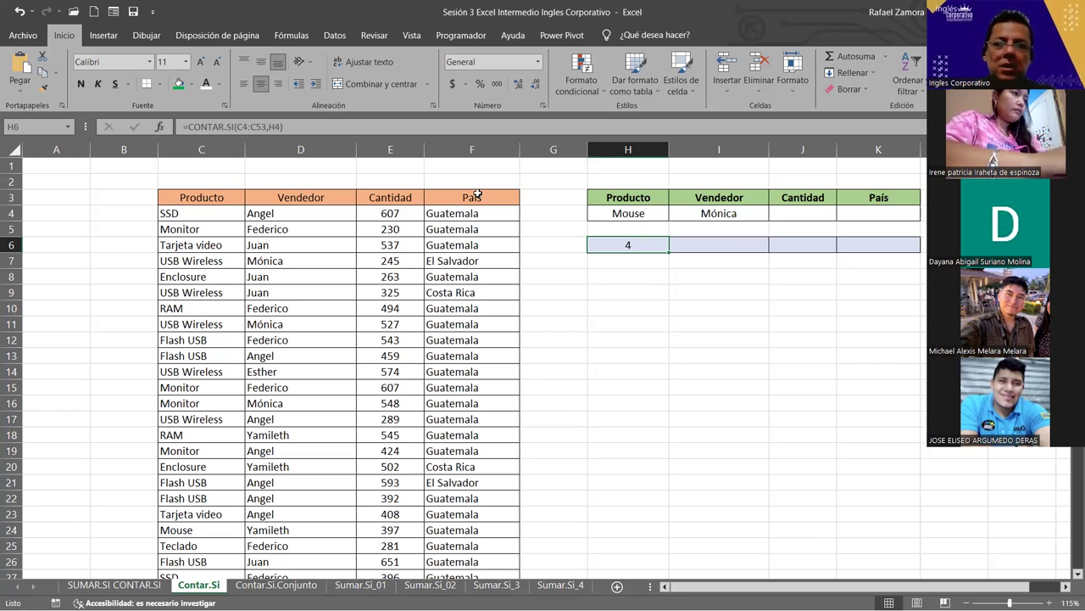
Step: Enter =CONTAR.SI(D4:D53,I4) in I6 to count Mónica's rows, giving 10
{"action": "left_click", "coordinate": [734, 245]}
{"action": "type", "text": "="}
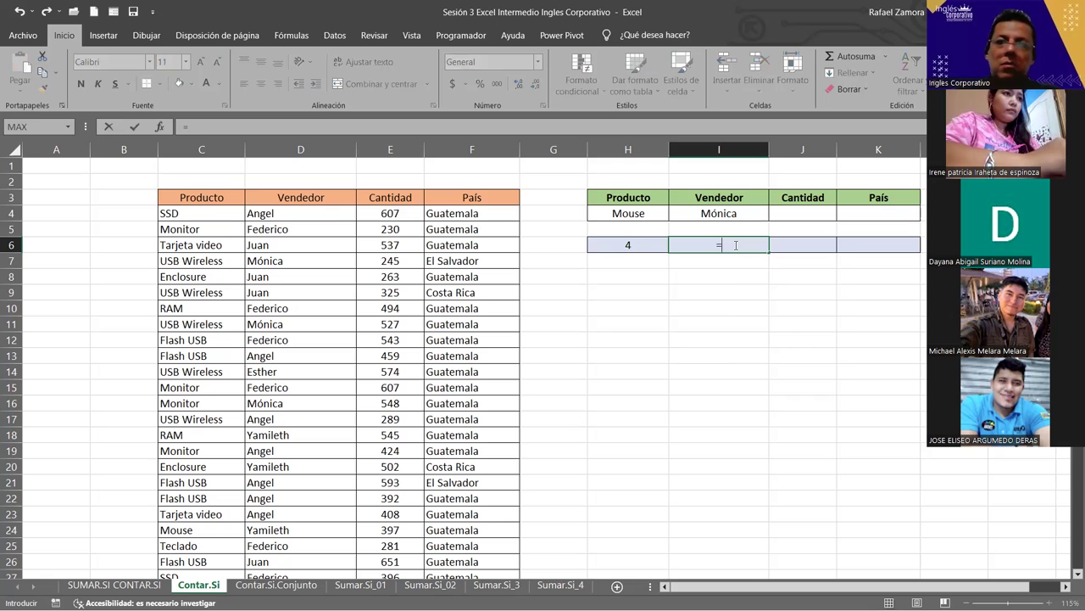
{"action": "type", "text": "con"}
{"action": "key", "text": "Tab"}
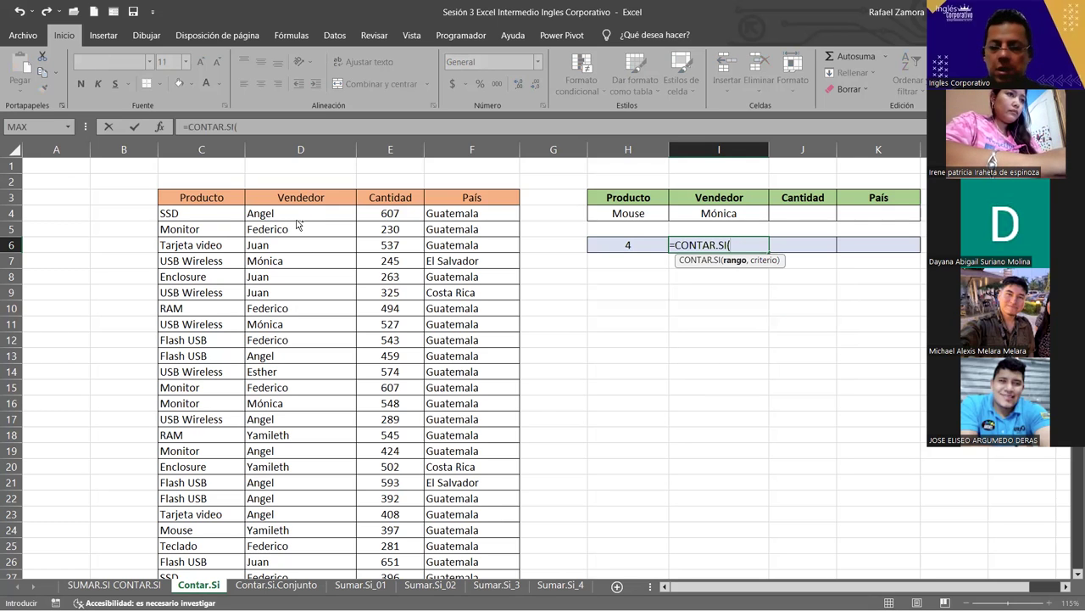
{"action": "left_click", "coordinate": [296, 219]}
{"action": "key", "text": "ctrl+shift+Down"}
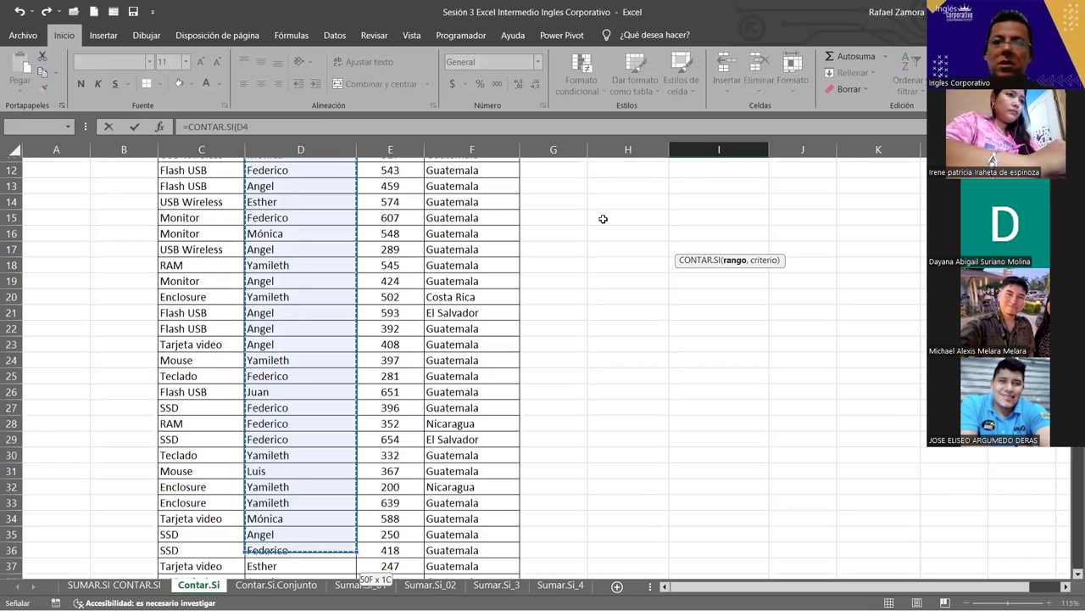
{"action": "type", "text": ":D53,"}
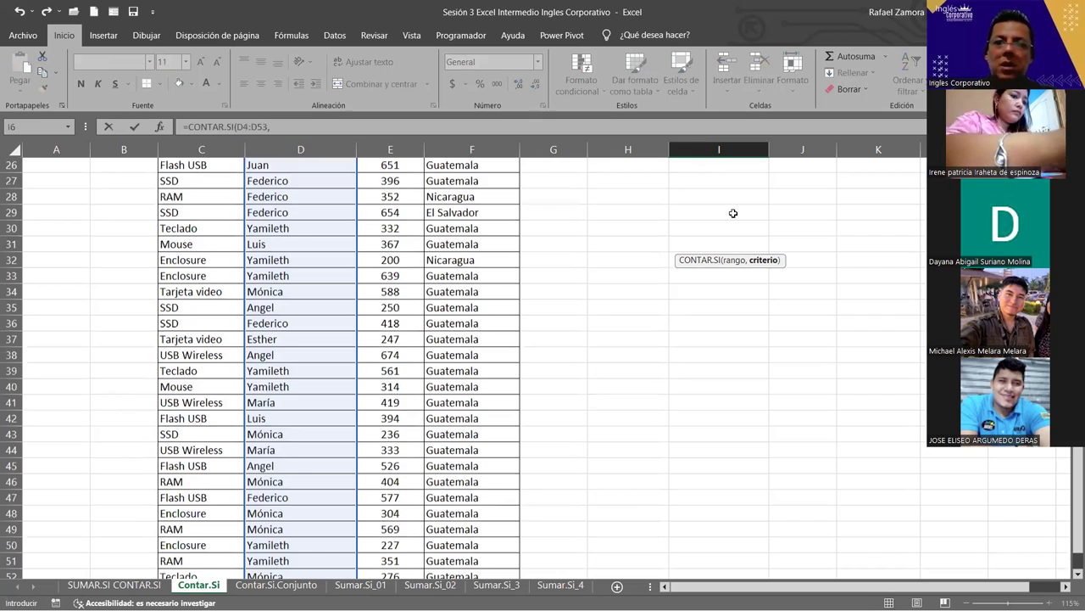
{"action": "scroll", "coordinate": [733, 213], "scroll_direction": "up", "scroll_amount": 8}
{"action": "left_click", "coordinate": [734, 213]}
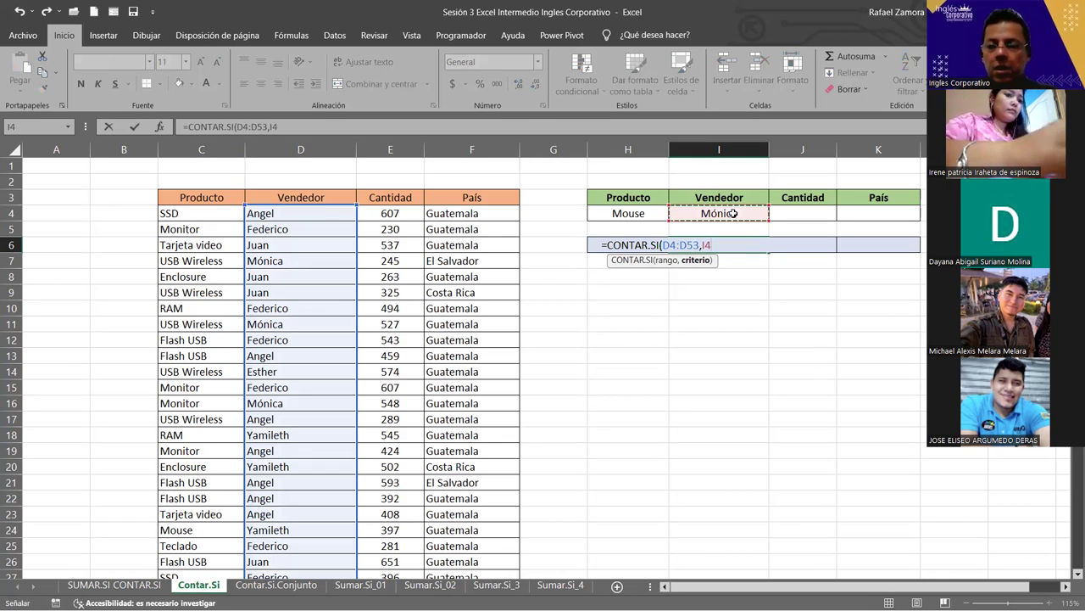
{"action": "type", "text": ")"}
{"action": "key", "text": "Return"}
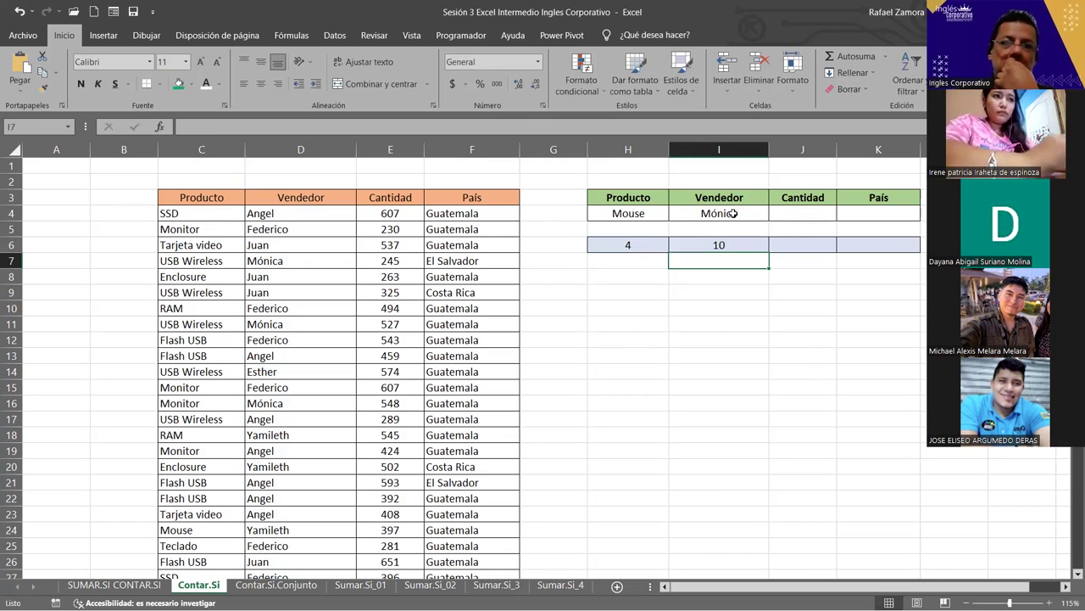
Step: Review the CONTAR.SI count formulas in H6 and I6
{"action": "left_click", "coordinate": [704, 246]}
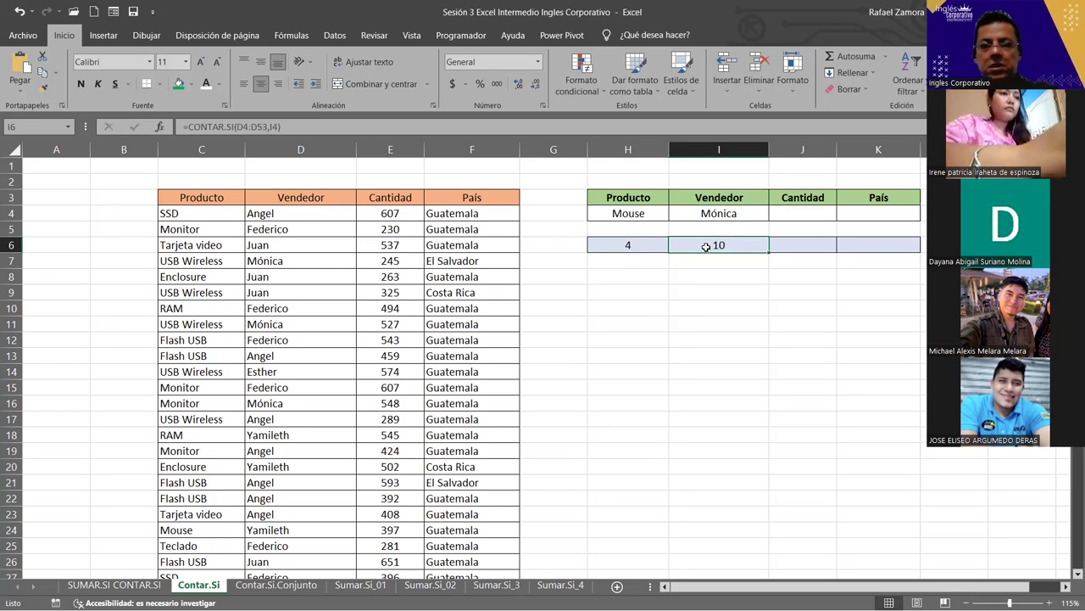
{"action": "left_click", "coordinate": [642, 245]}
{"action": "mouse_move", "coordinate": [670, 252]}
{"action": "left_mouse_down"}
{"action": "mouse_move", "coordinate": [545, 243]}
{"action": "mouse_move", "coordinate": [721, 250]}
{"action": "left_mouse_up"}
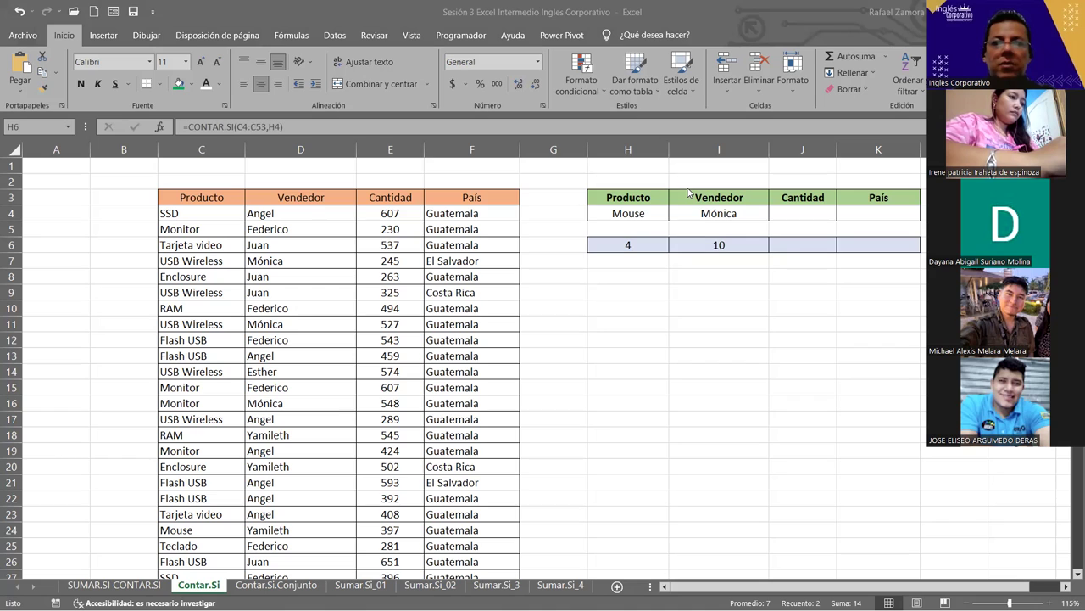
{"action": "left_click", "coordinate": [737, 283]}
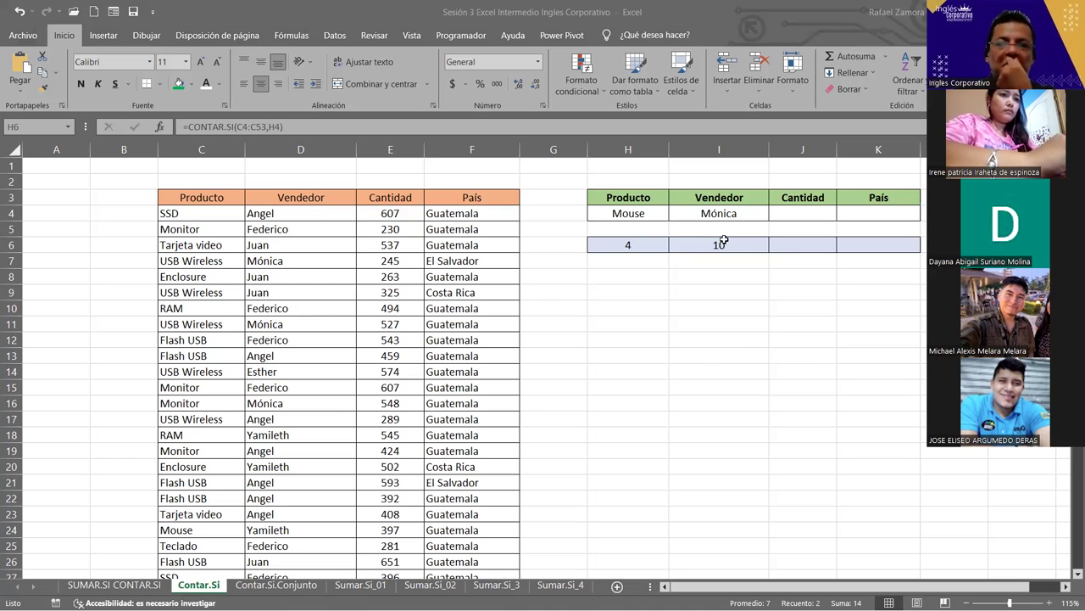
{"action": "left_click", "coordinate": [640, 246]}
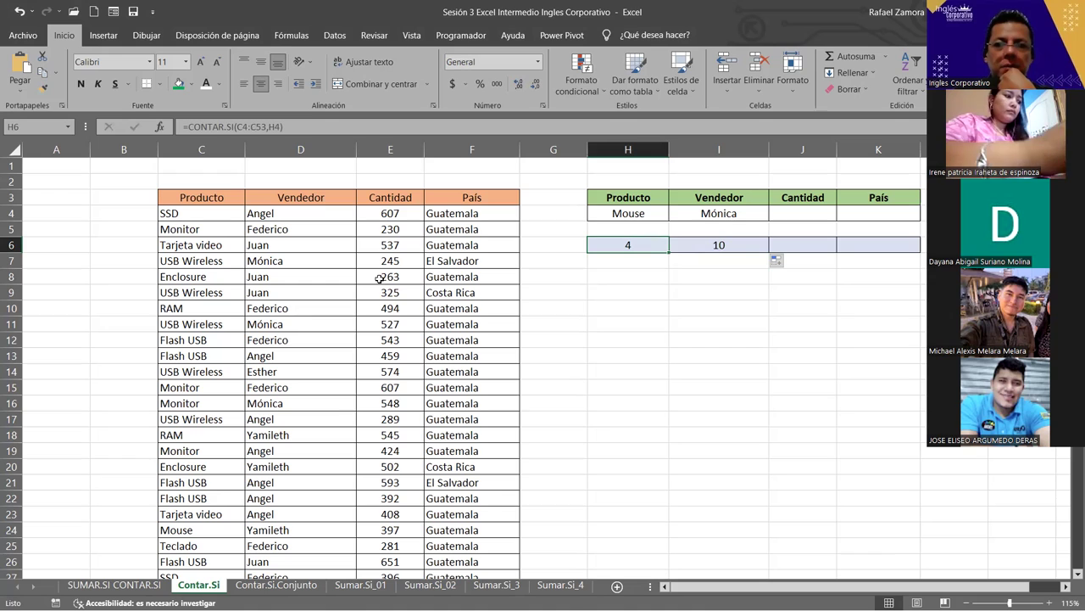
{"action": "key", "text": "Tab"}
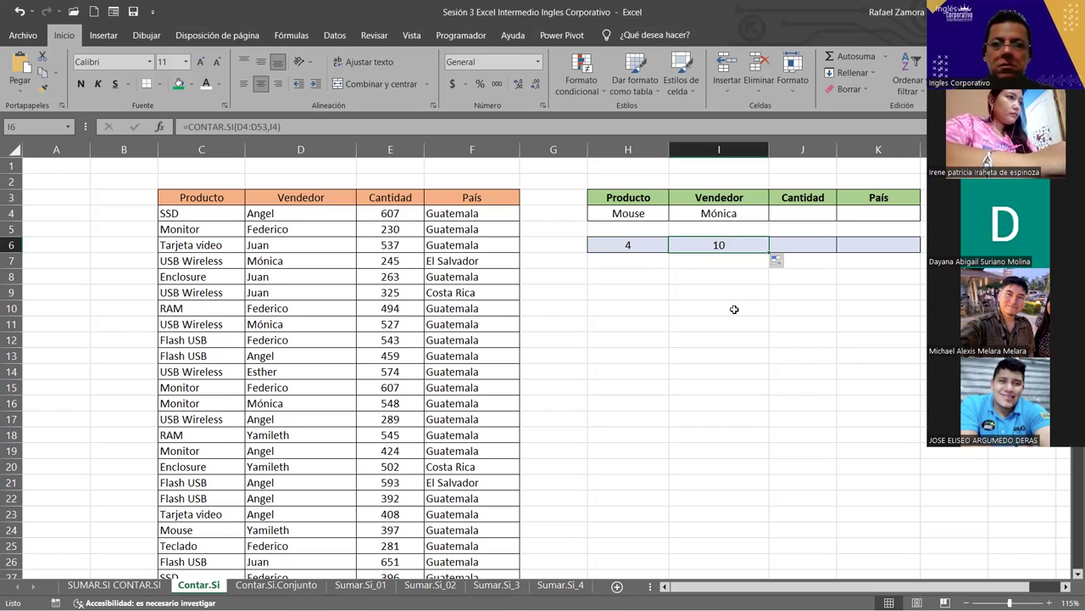
Step: Select the empty column B for deletion so both tables shift left
{"action": "left_click", "coordinate": [628, 226]}
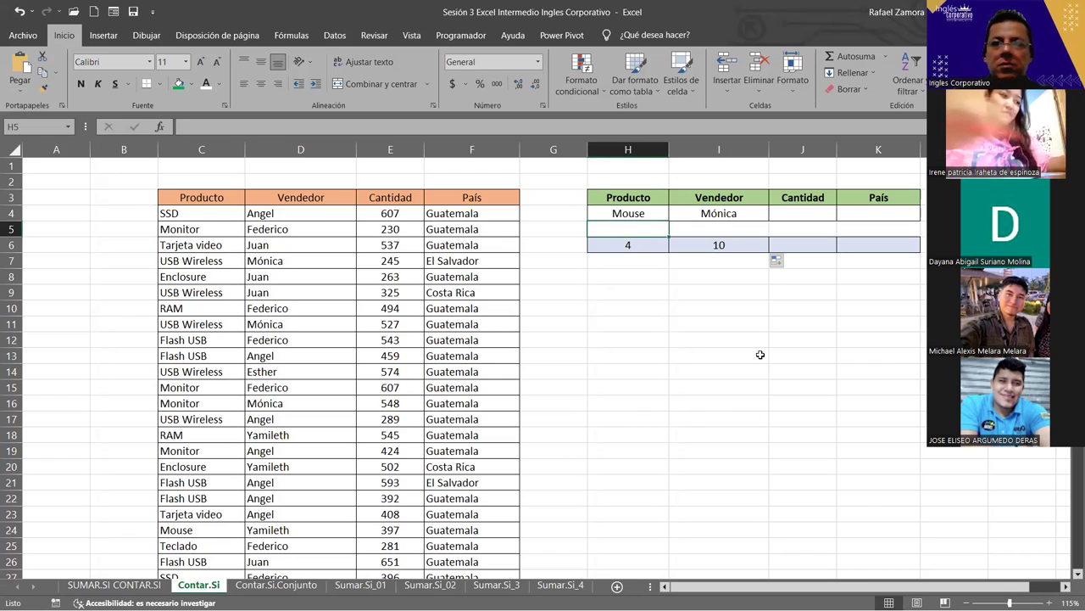
{"action": "left_click", "coordinate": [643, 385]}
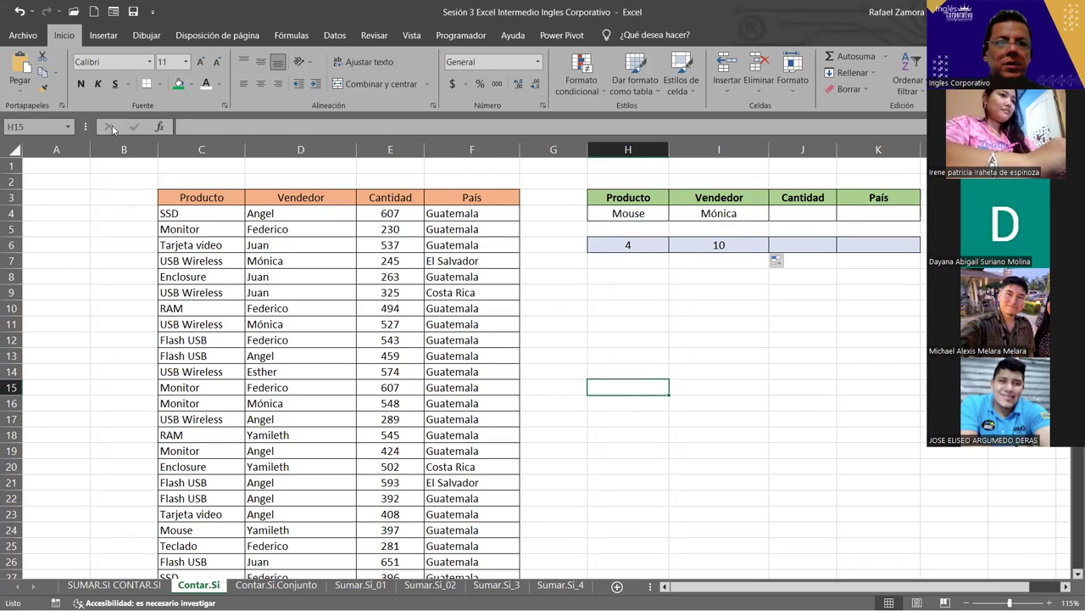
{"action": "left_click", "coordinate": [136, 148]}
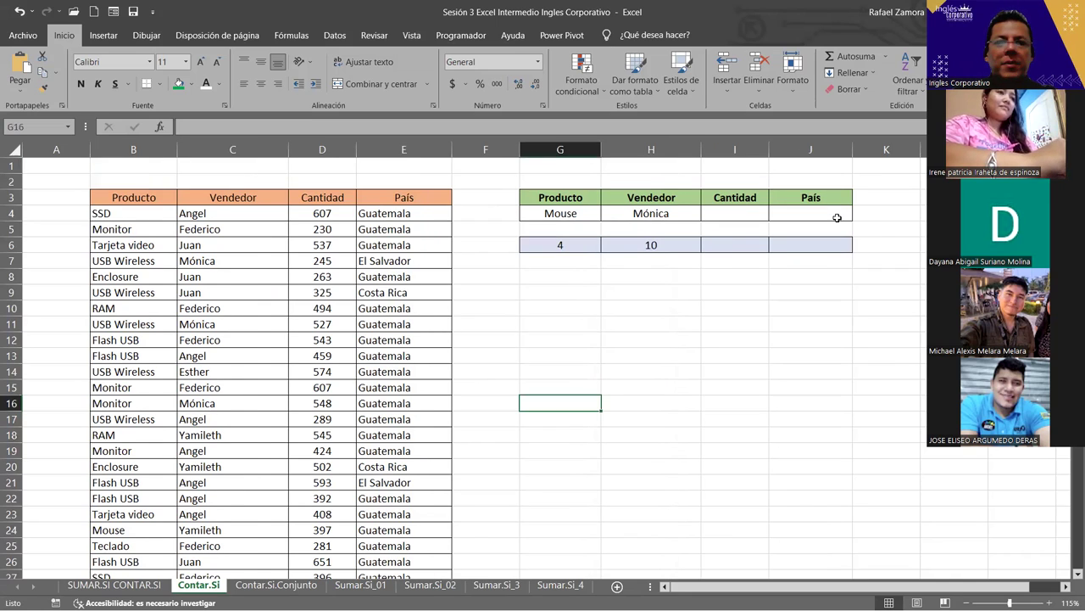
Step: Enter El Salvador as the País criterion in J4, then select J6
{"action": "left_click", "coordinate": [837, 218]}
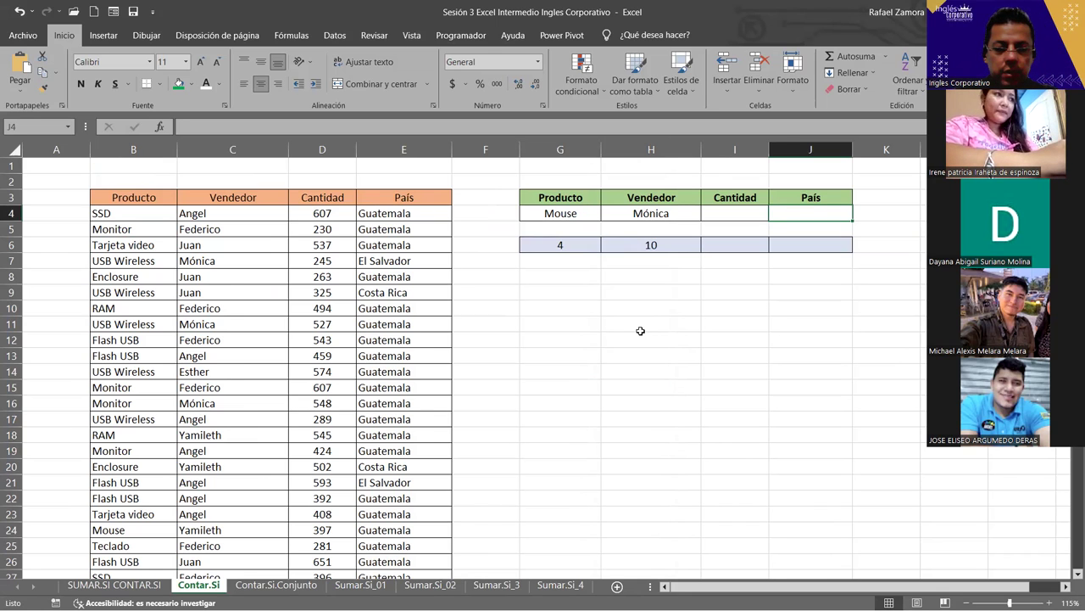
{"action": "type", "text": "El Salvador"}
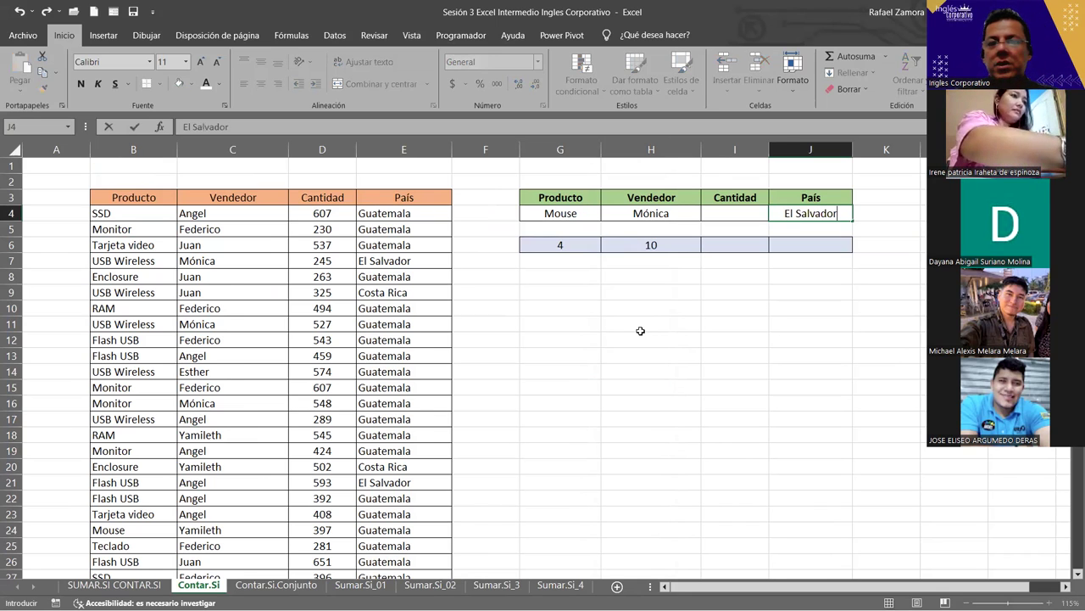
{"action": "key", "text": "Return"}
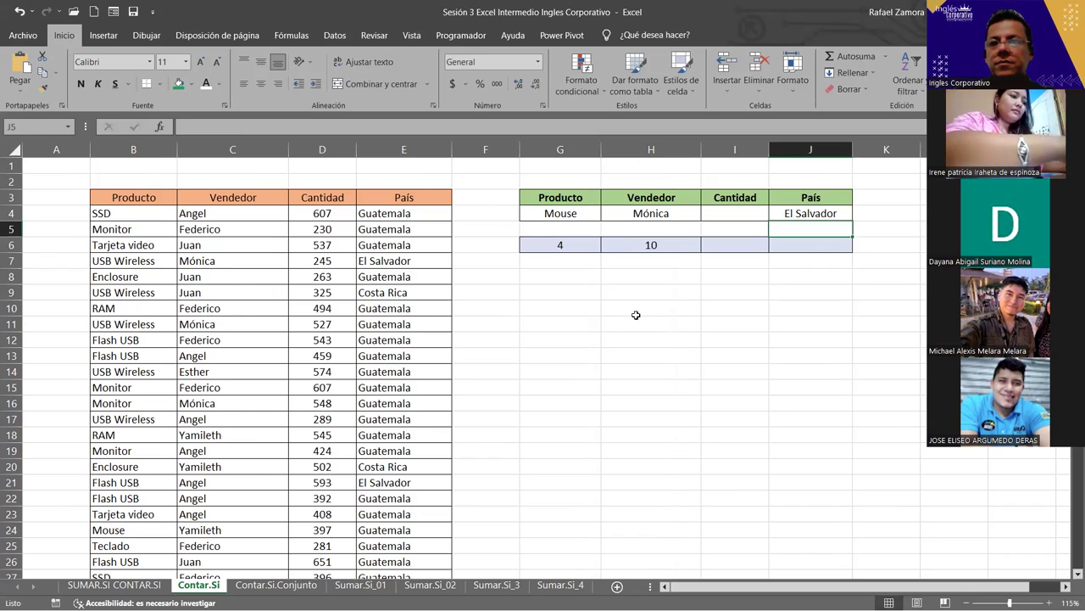
{"action": "left_click", "coordinate": [814, 244]}
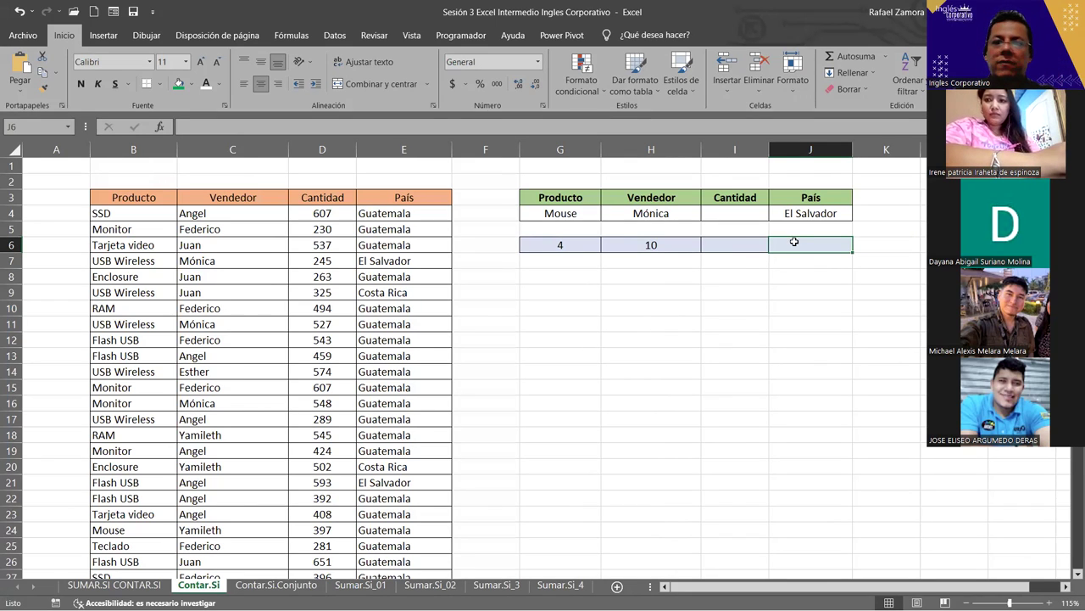
Step: Enter =CONTAR.SI(E4:E53,"El Salvador") in J6, counting 3 El Salvador rows
{"action": "type", "text": "="}
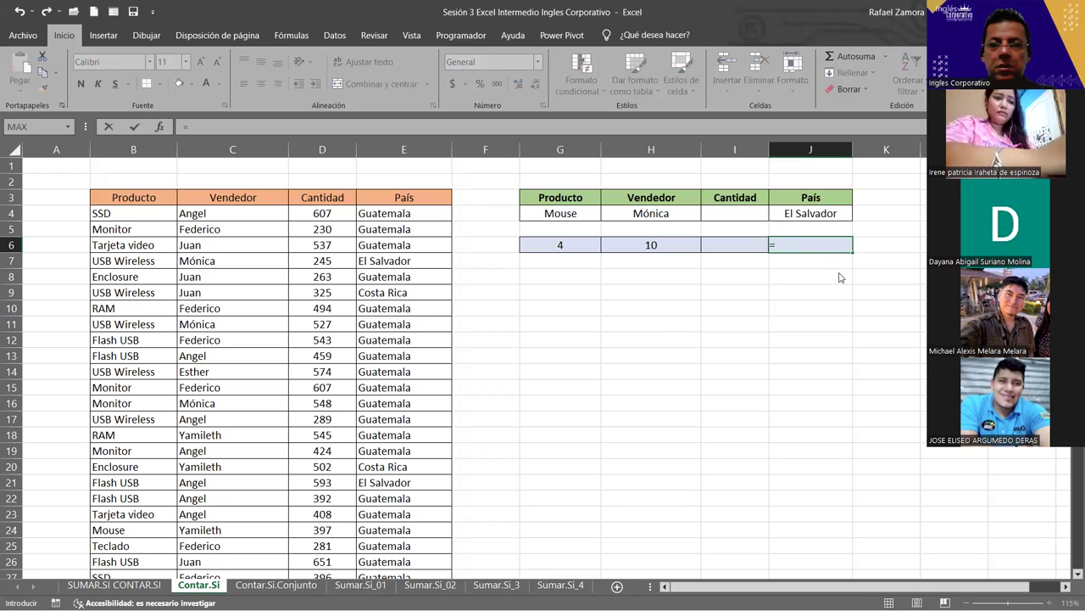
{"action": "type", "text": "contar"}
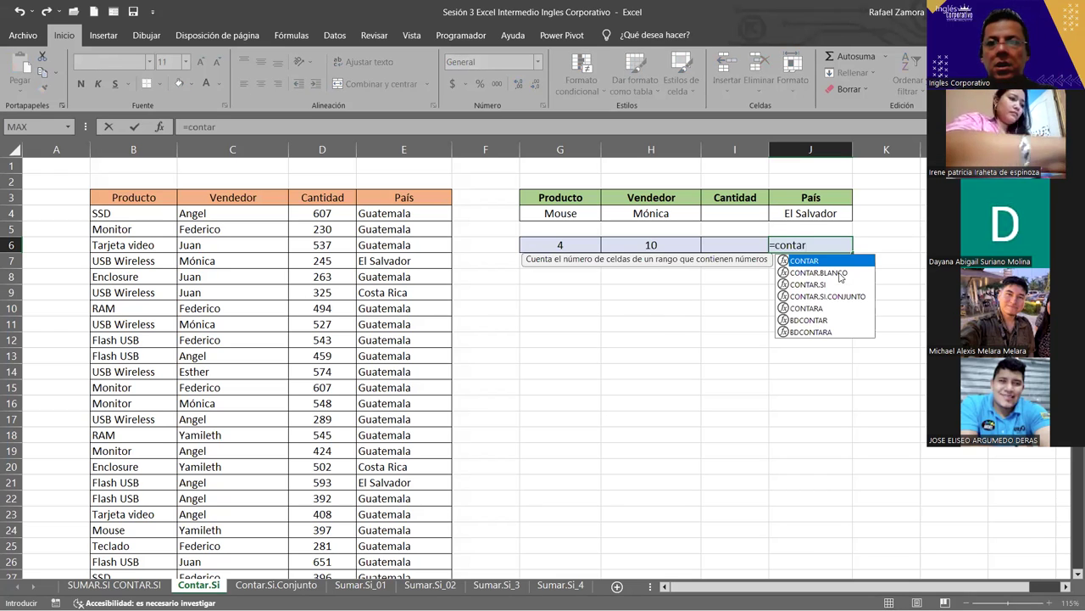
{"action": "double_click", "coordinate": [808, 284]}
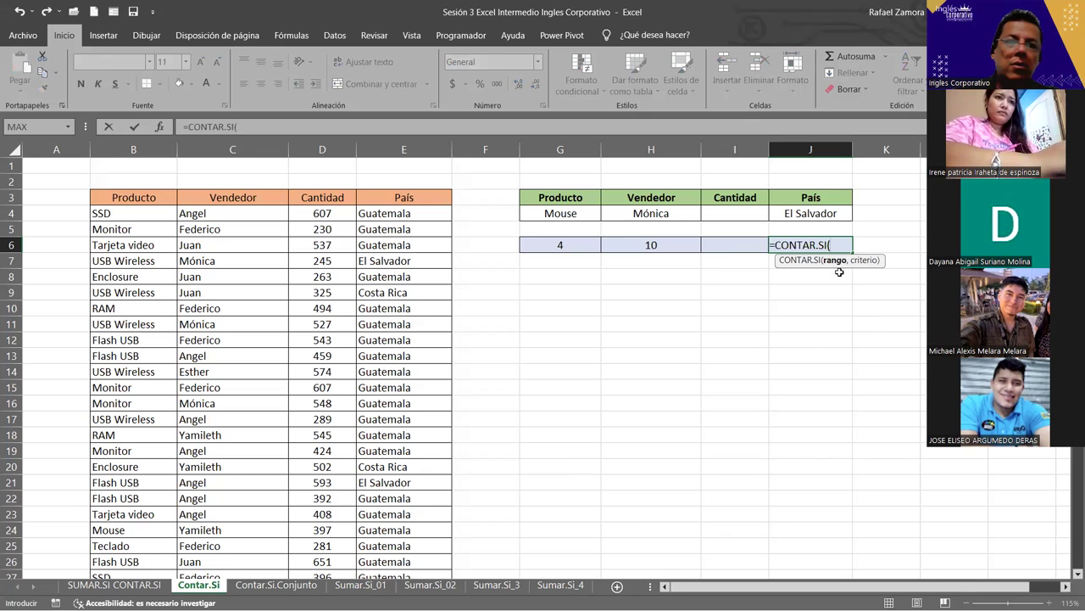
{"action": "left_click", "coordinate": [407, 214]}
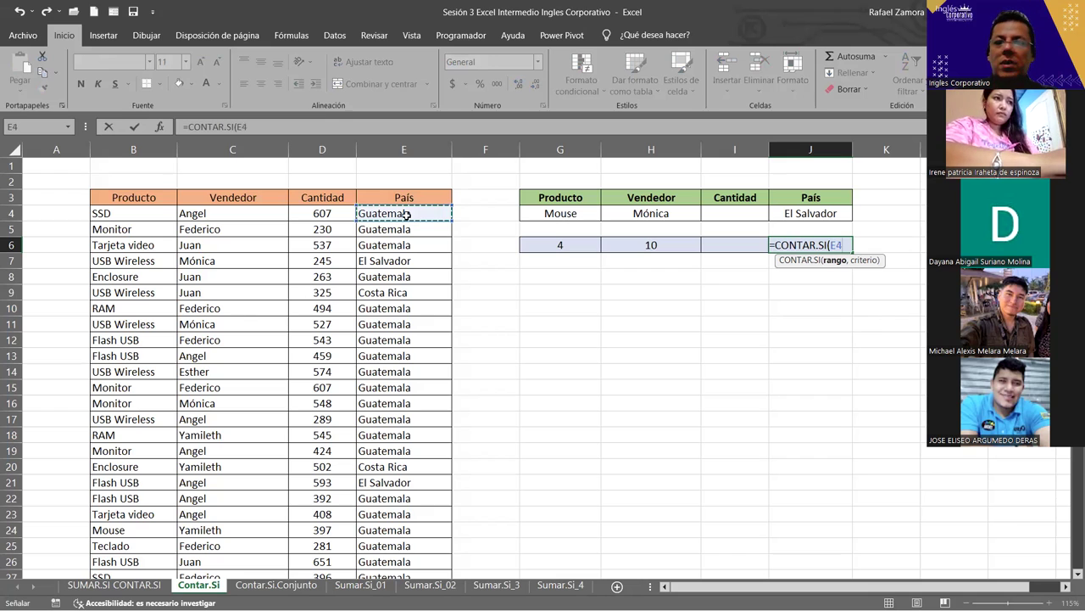
{"action": "key", "text": "ctrl+shift+Down"}
{"action": "type", "text": ":E53,"}
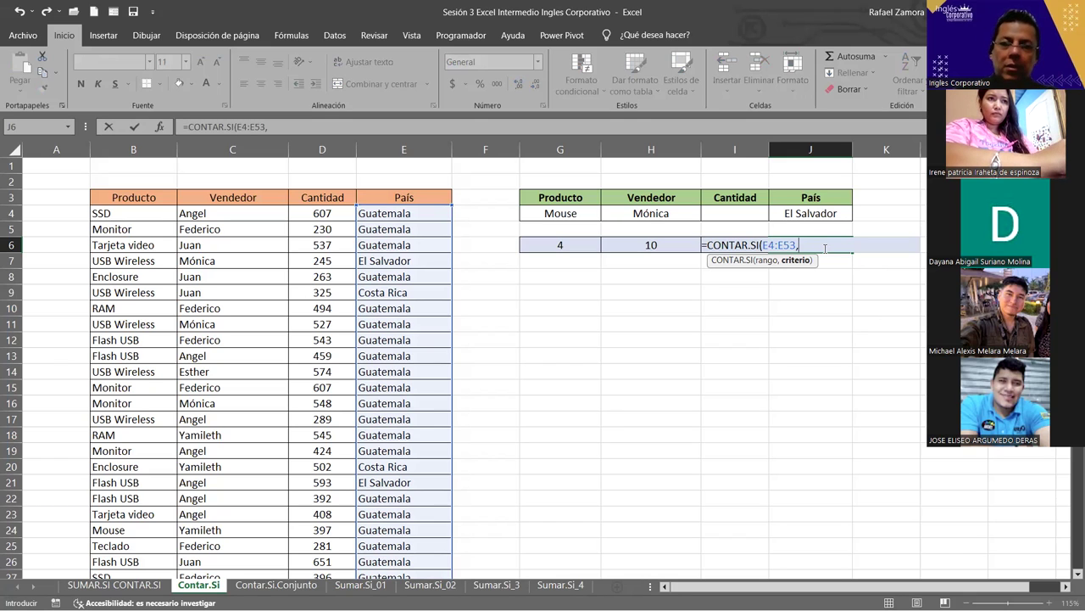
{"action": "type", "text": "\"El Salvador\")"}
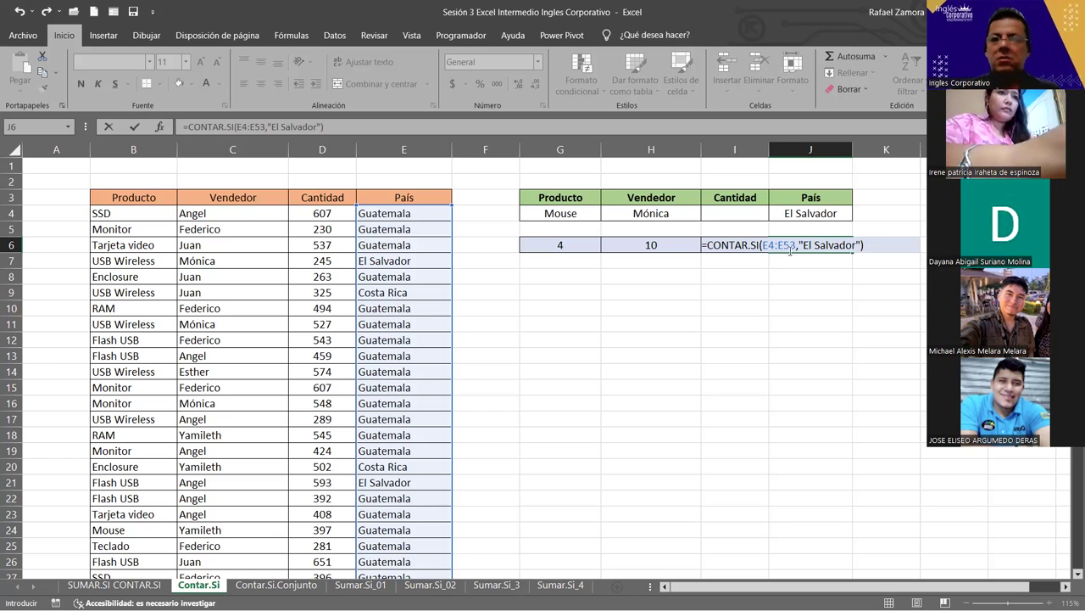
{"action": "key", "text": "Return"}
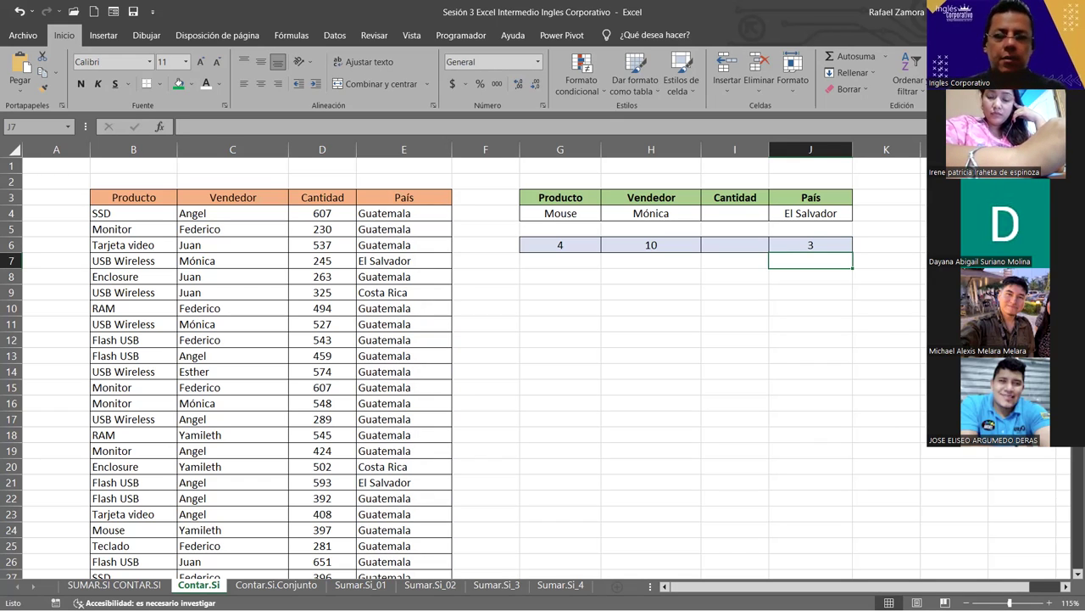
{"action": "left_click", "coordinate": [748, 210]}
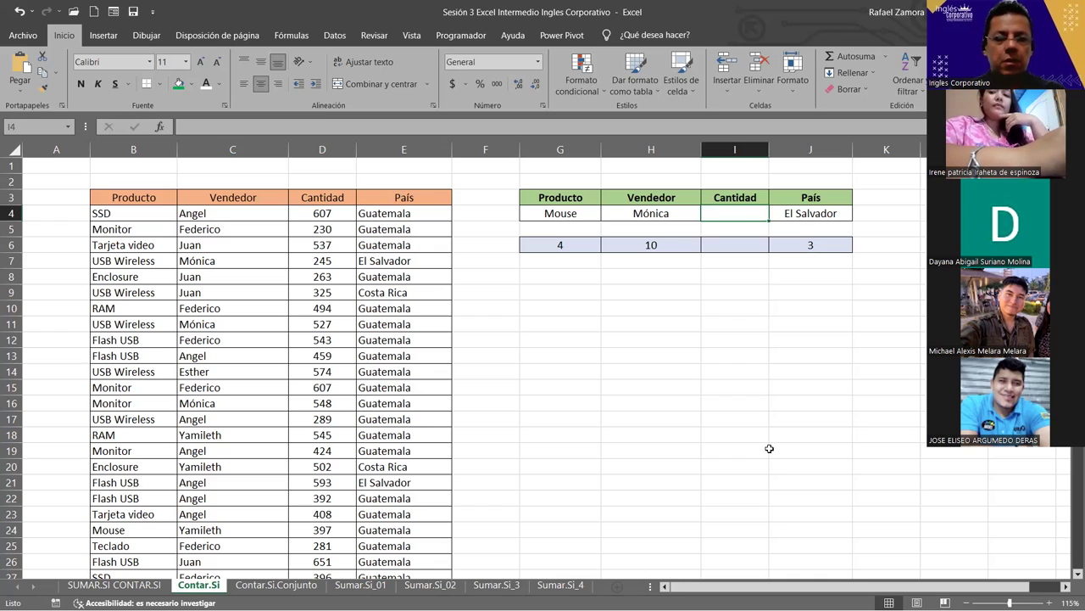
{"action": "type", "text": "a"}
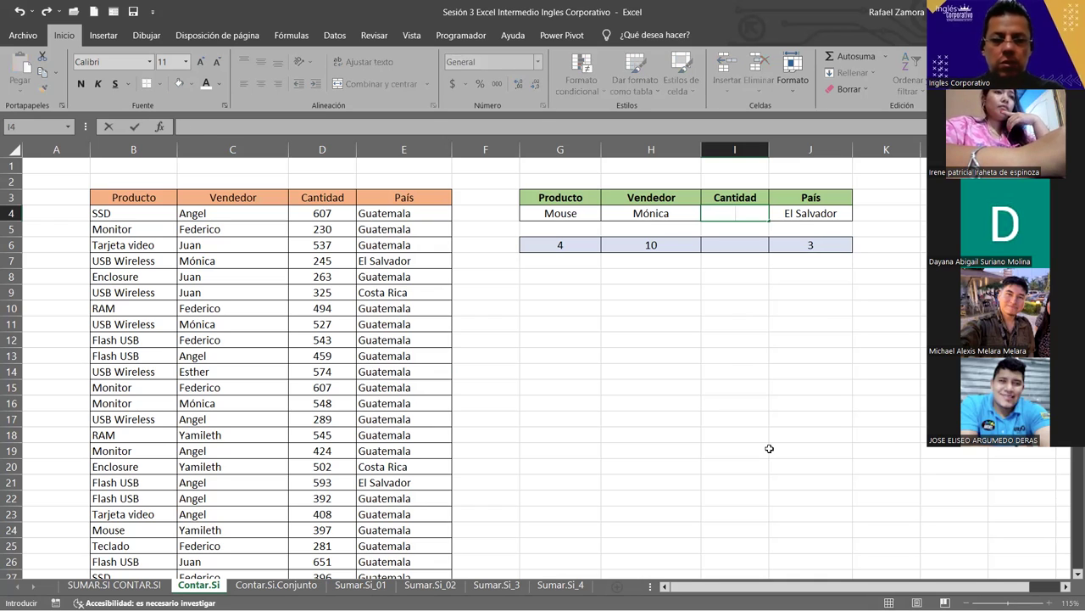
{"action": "type", "text": "Mayor"}
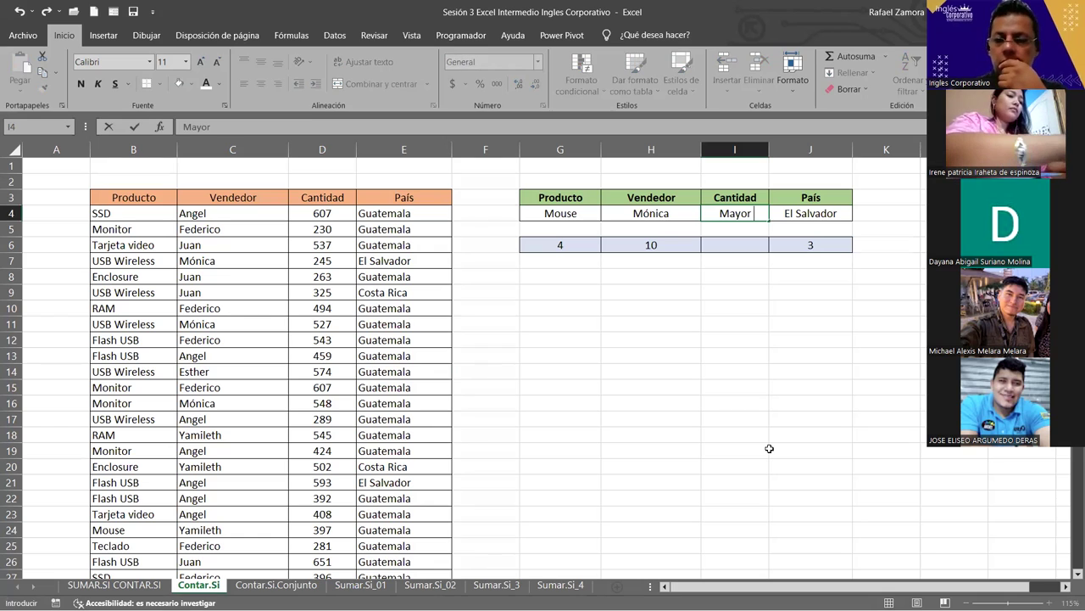
{"action": "type", "text": " 500"}
{"action": "key", "text": "Return"}
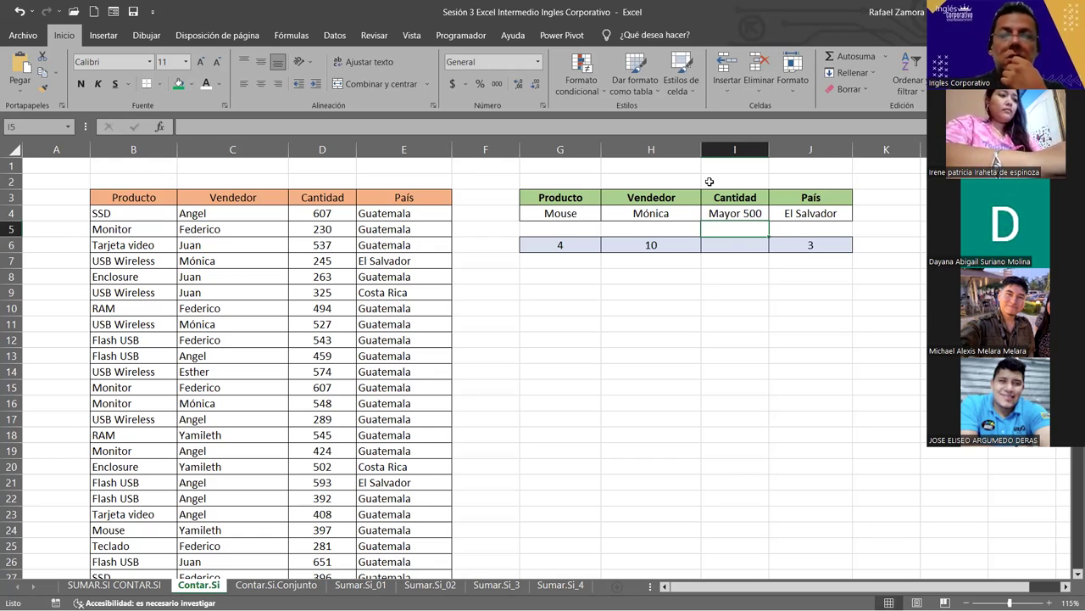
{"action": "left_click", "coordinate": [735, 244]}
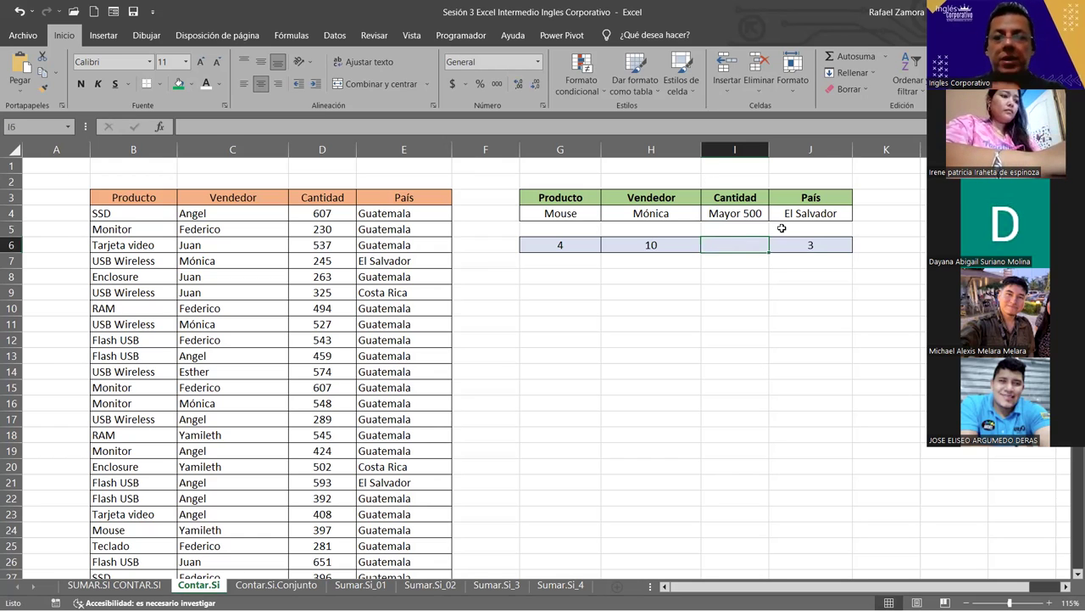
Step: Enter =CONTAR.SI(D4:D53,">500") in I6, counting 19 quantities above 500
{"action": "type", "text": "="}
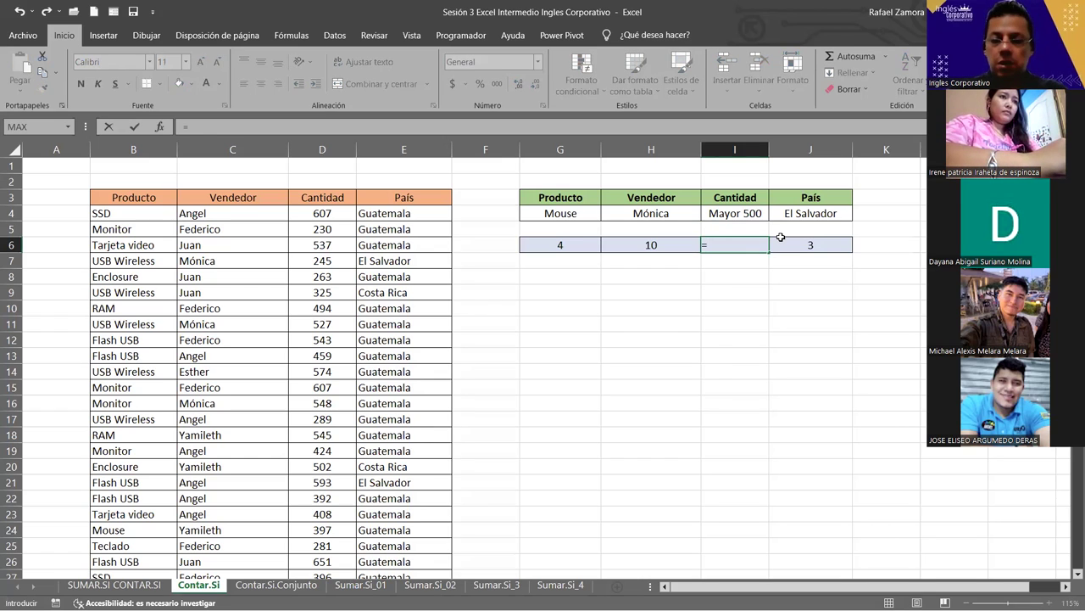
{"action": "type", "text": "con"}
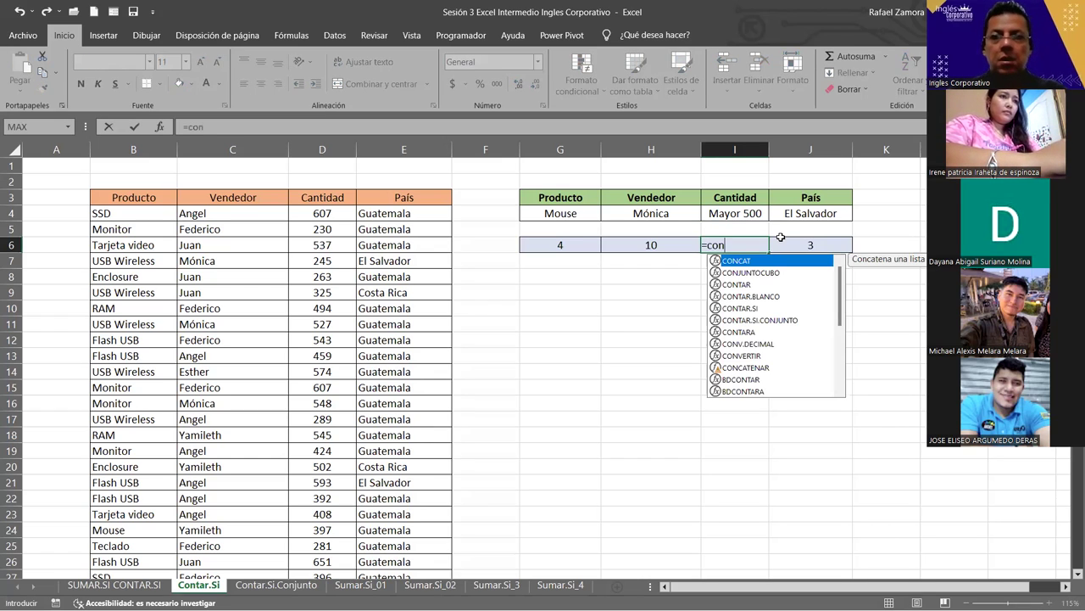
{"action": "key", "text": "Down"}
{"action": "key", "text": "Down"}
{"action": "key", "text": "Down"}
{"action": "key", "text": "Tab"}
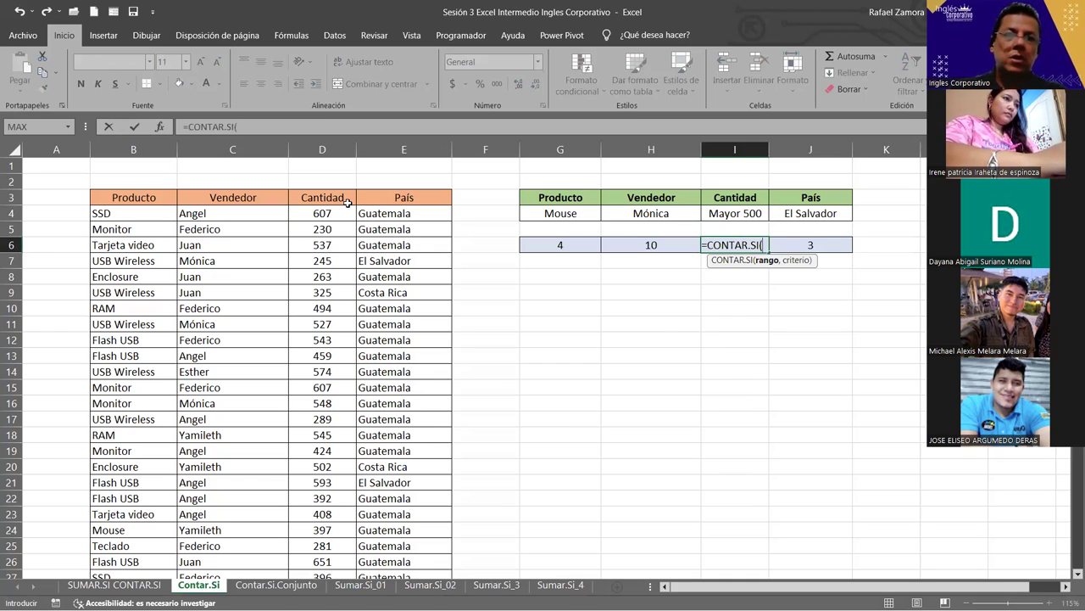
{"action": "left_click", "coordinate": [332, 214]}
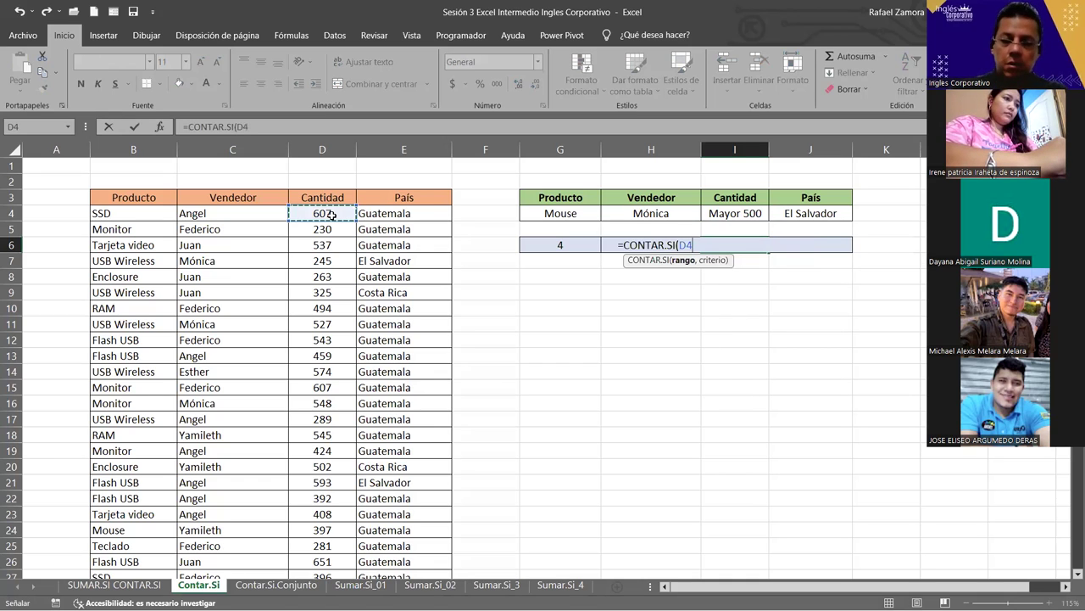
{"action": "key", "text": "ctrl+shift+Down"}
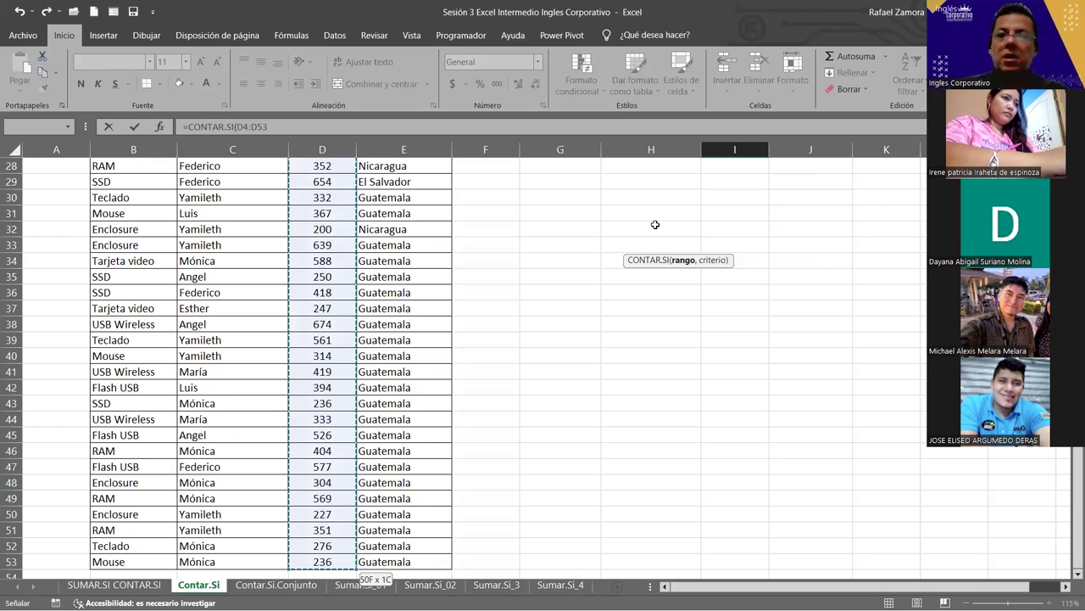
{"action": "type", "text": ","}
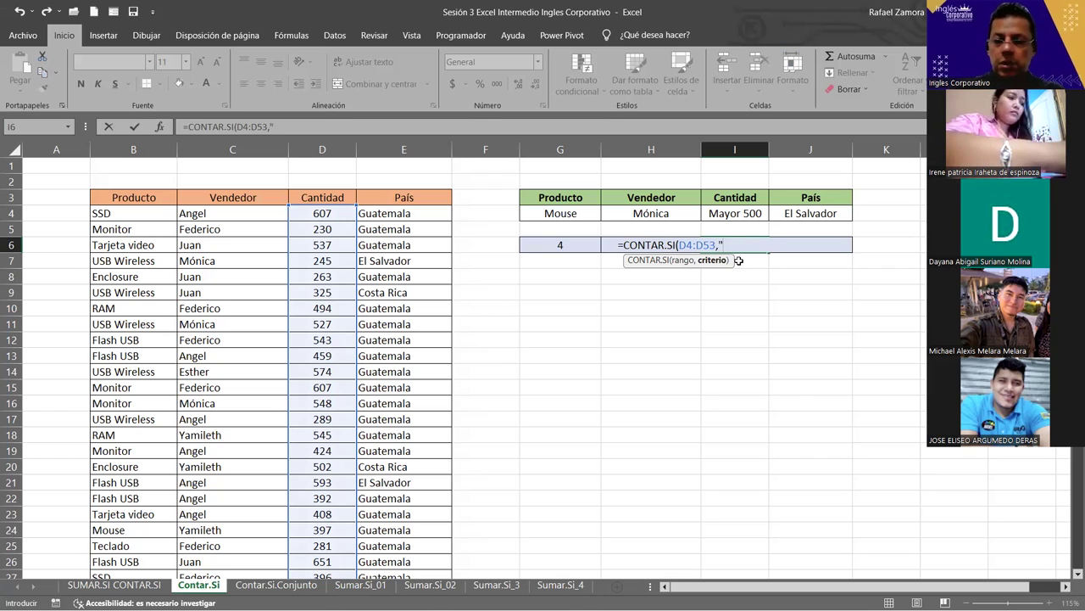
{"action": "type", "text": ">500\")"}
{"action": "key", "text": "BackSpace"}
{"action": "key", "text": "BackSpace"}
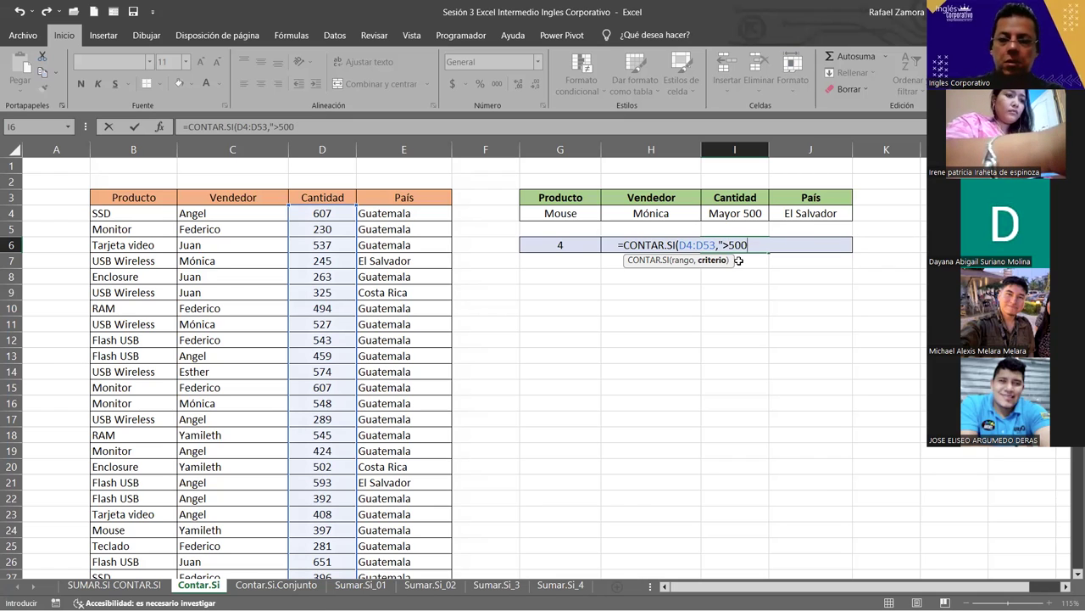
{"action": "type", "text": ")"}
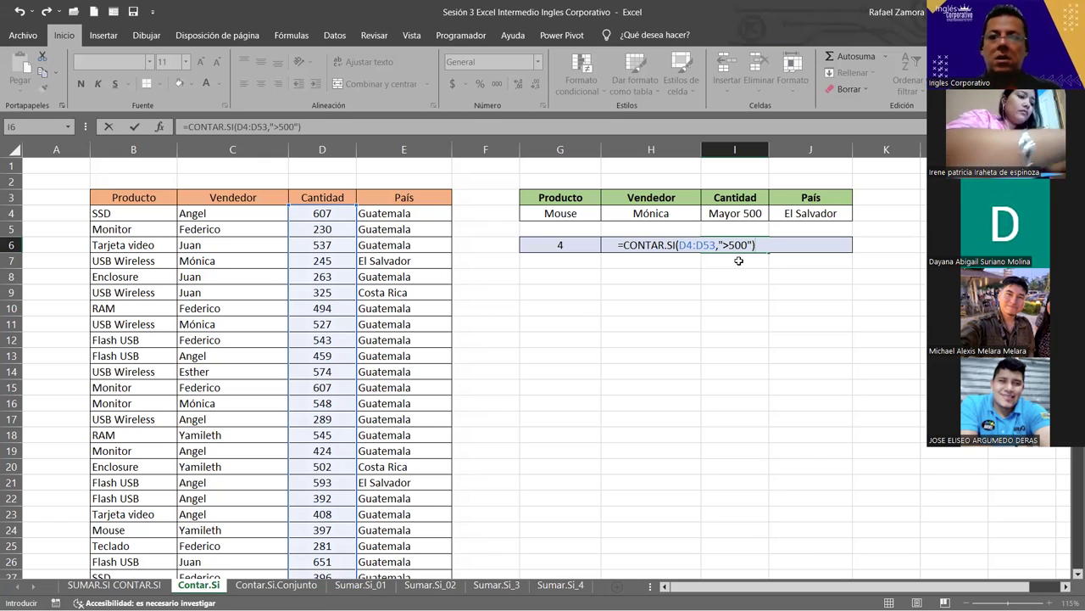
{"action": "key", "text": "Return"}
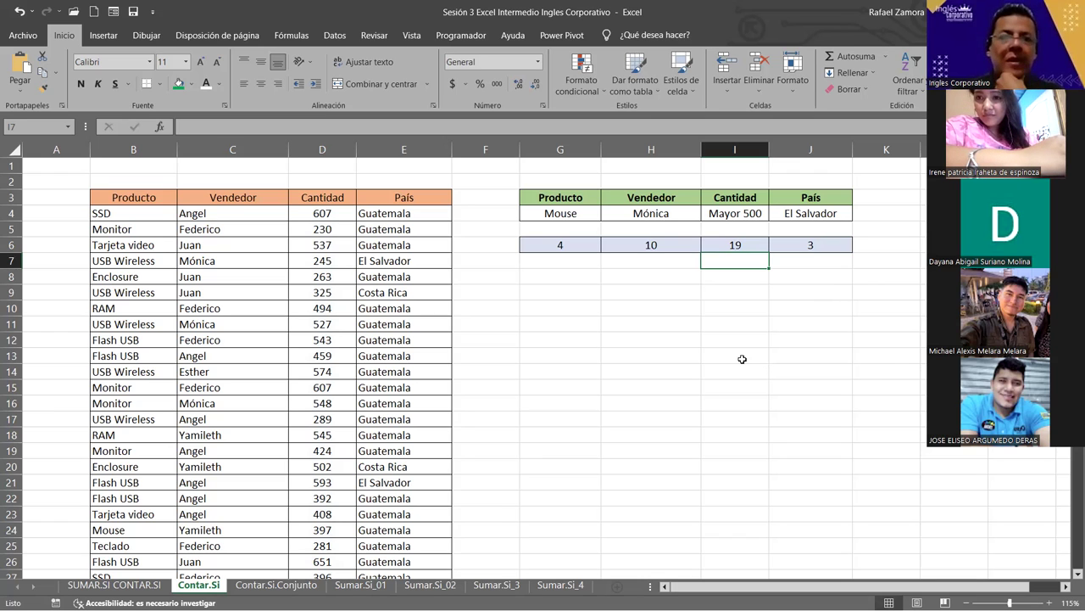
{"action": "left_click", "coordinate": [573, 217]}
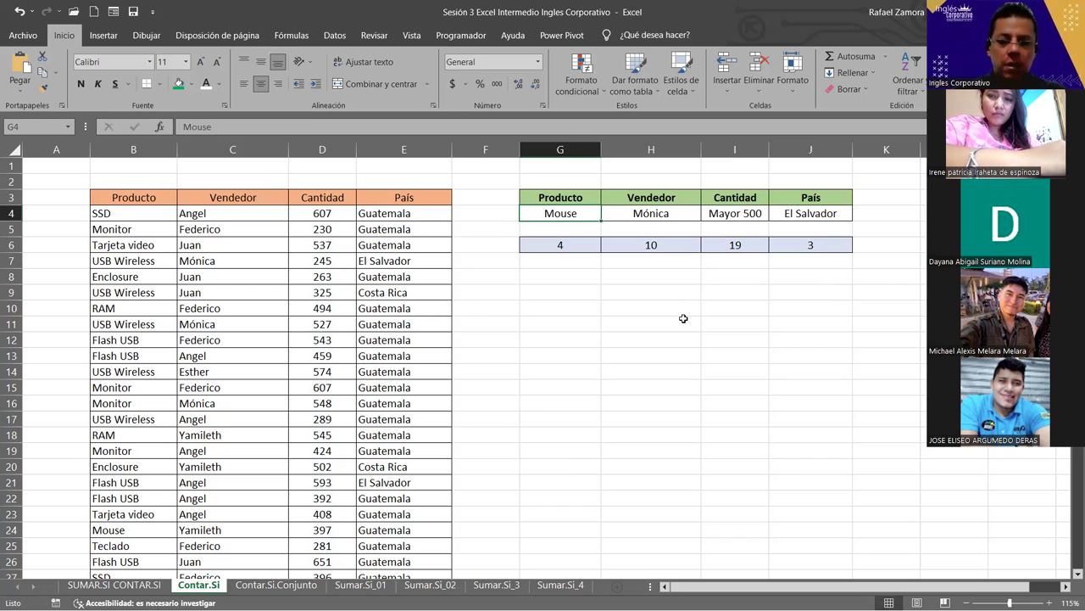
Step: Change the product and seller criteria to SSD and Angel, and clear the row-6 counts
{"action": "type", "text": "SSD"}
{"action": "key", "text": "Tab"}
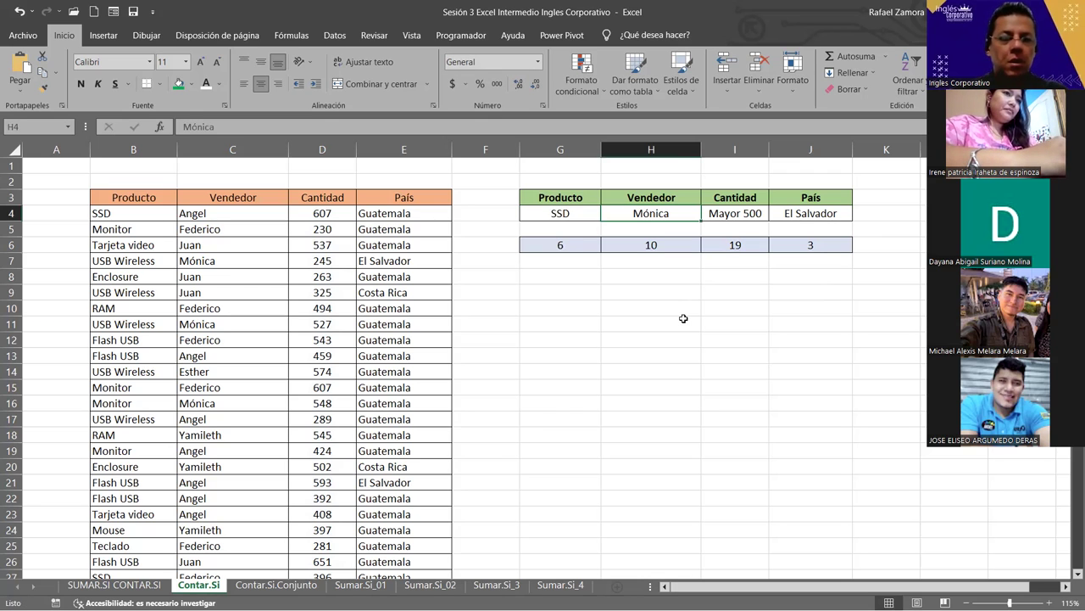
{"action": "type", "text": "Ange"}
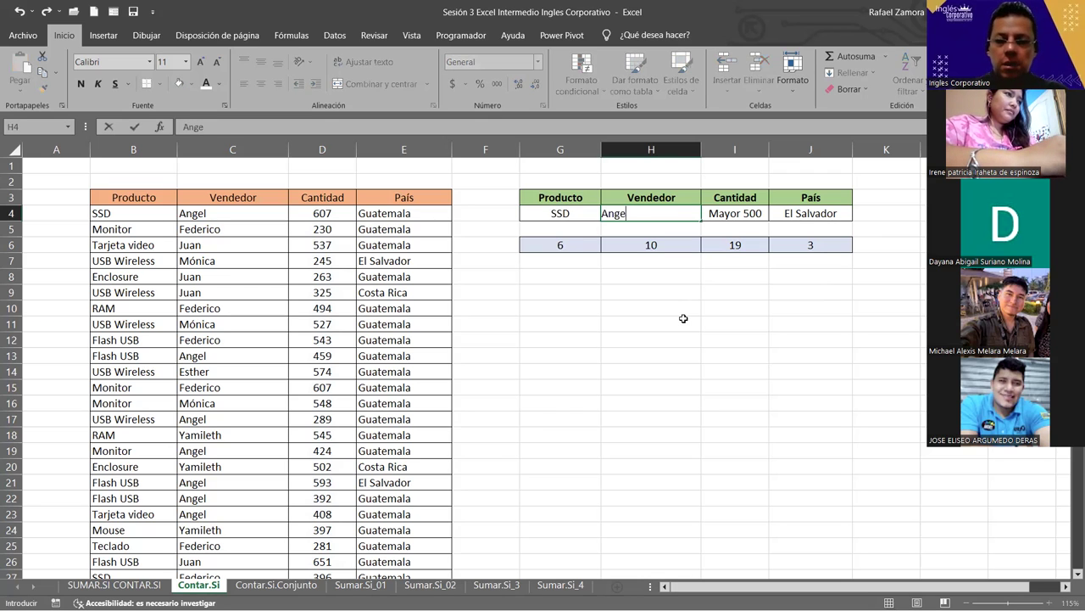
{"action": "type", "text": "l"}
{"action": "key", "text": "Tab"}
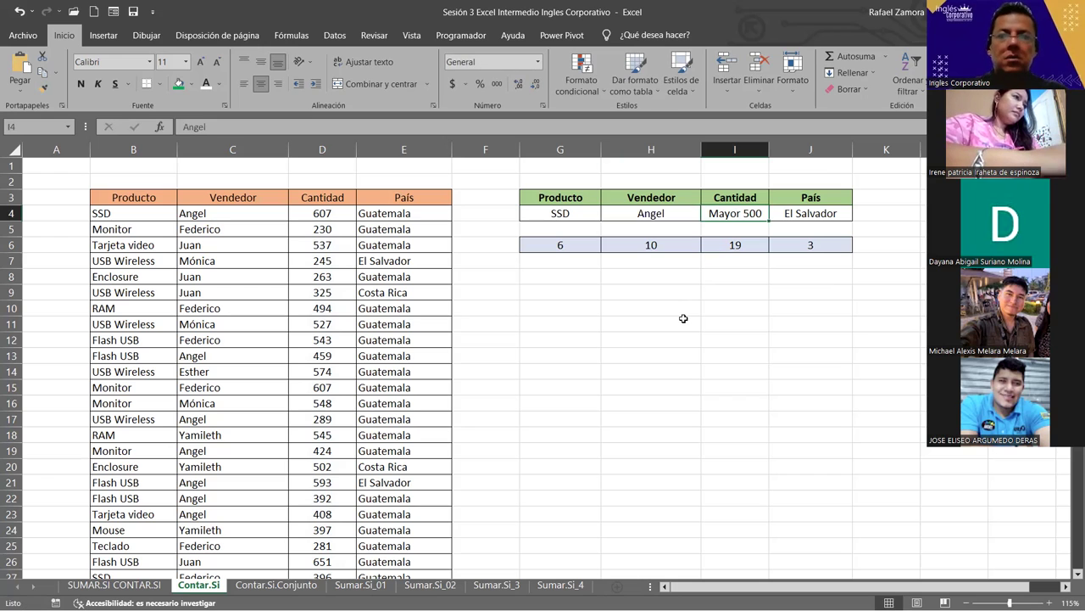
{"action": "left_click_drag", "start_coordinate": [584, 250], "coordinate": [895, 333]}
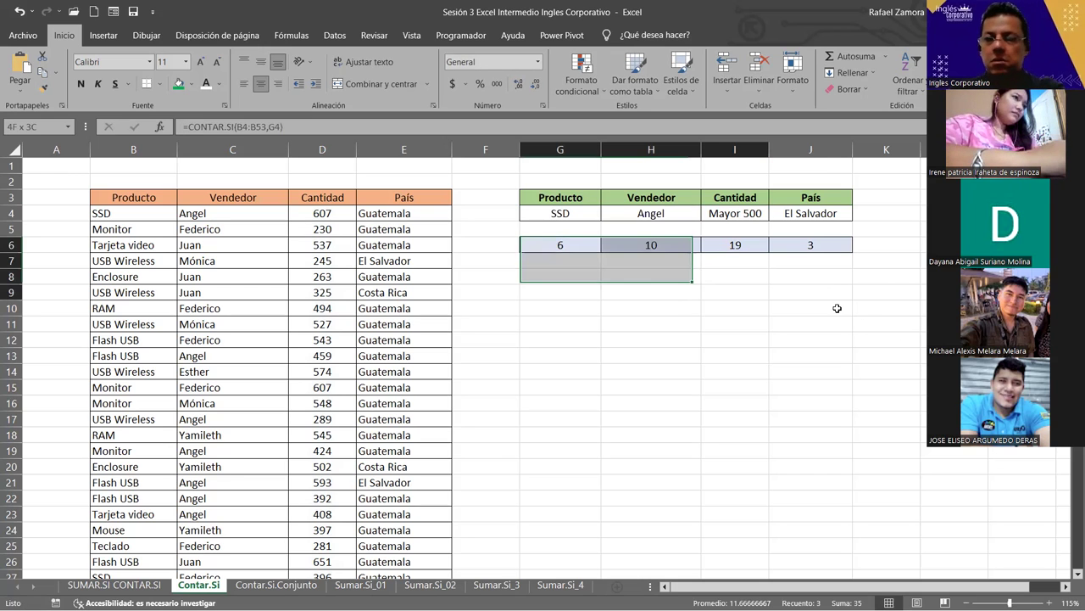
{"action": "key", "text": "Delete"}
Step: Change the Cantidad criterion to Menor 450 and the country to Guatemala
{"action": "left_click", "coordinate": [725, 218]}
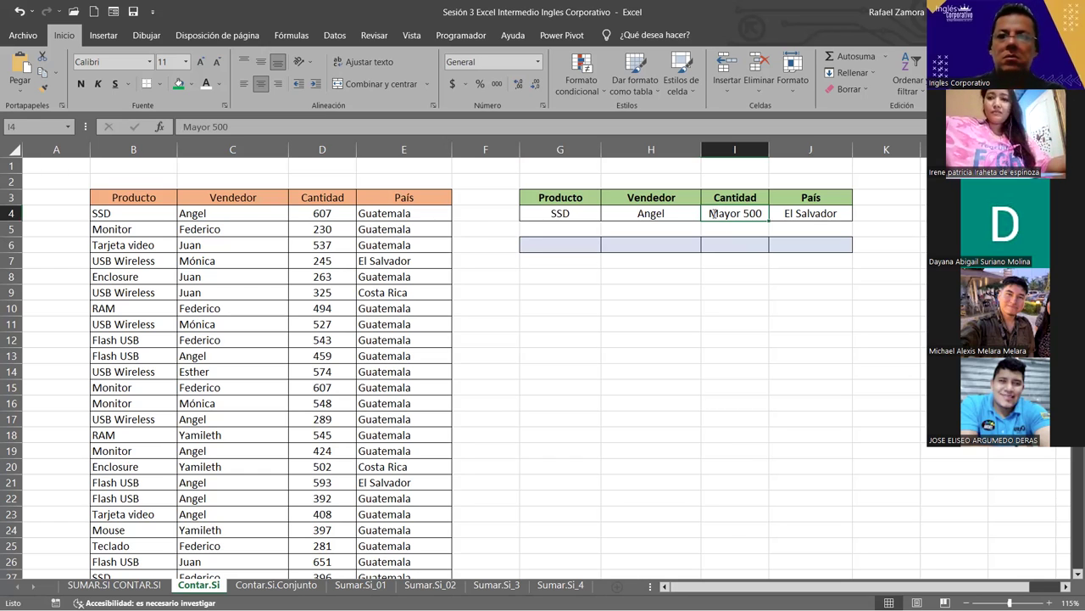
{"action": "double_click", "coordinate": [726, 213]}
{"action": "type", "text": "en"}
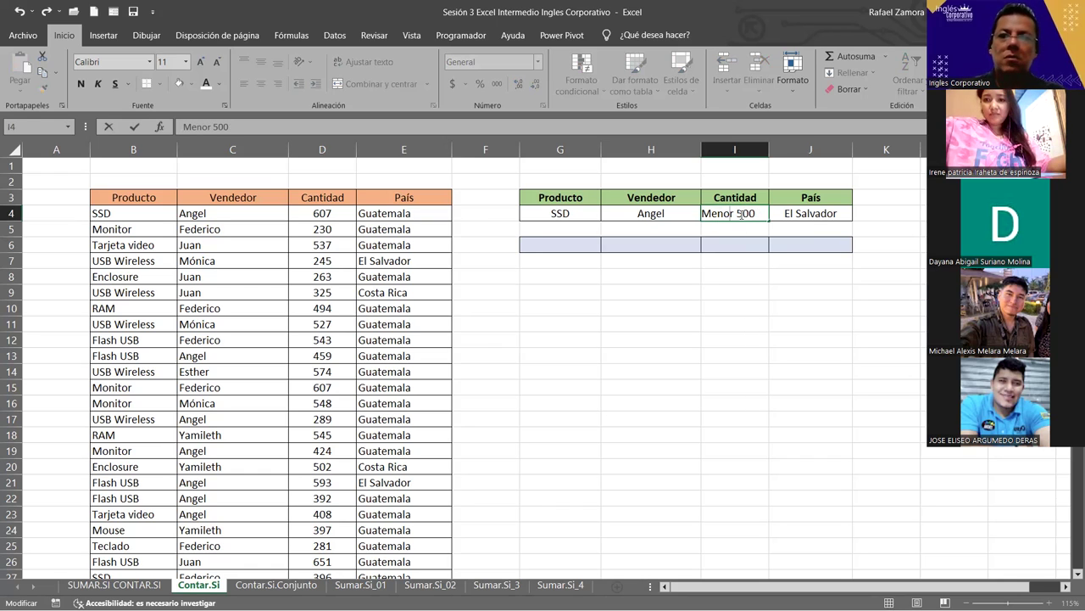
{"action": "double_click", "coordinate": [738, 212]}
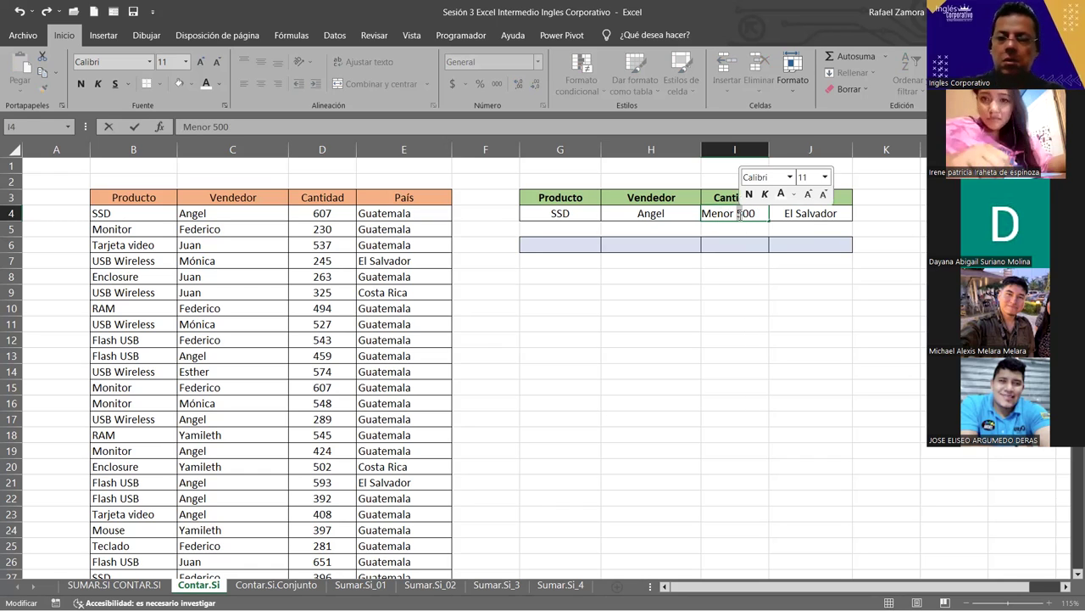
{"action": "type", "text": "450"}
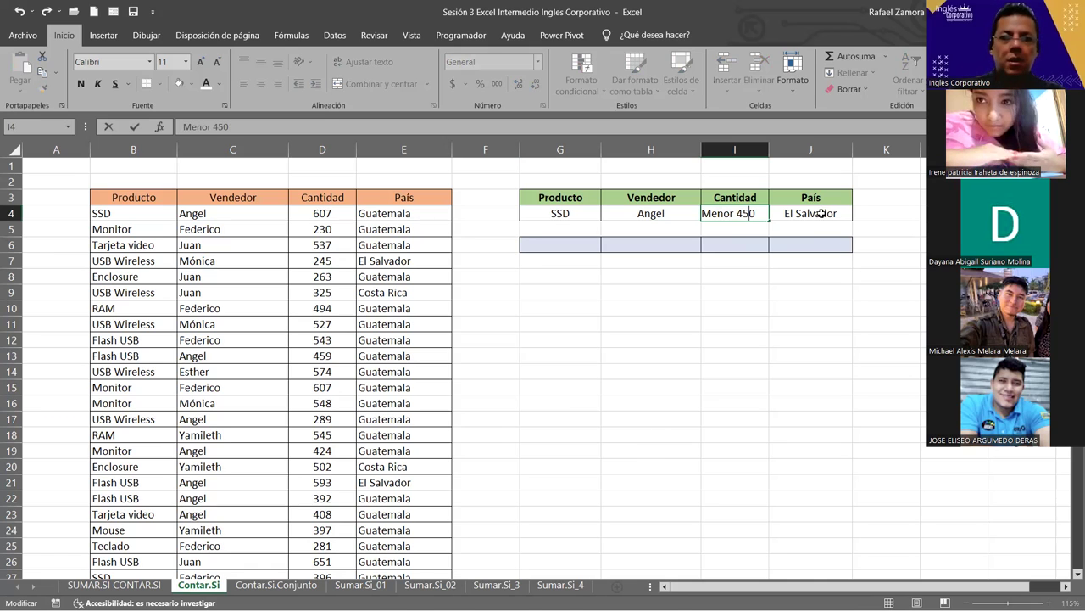
{"action": "left_click", "coordinate": [819, 214]}
{"action": "key", "text": "BackSpace"}
{"action": "type", "text": "Guatemala"}
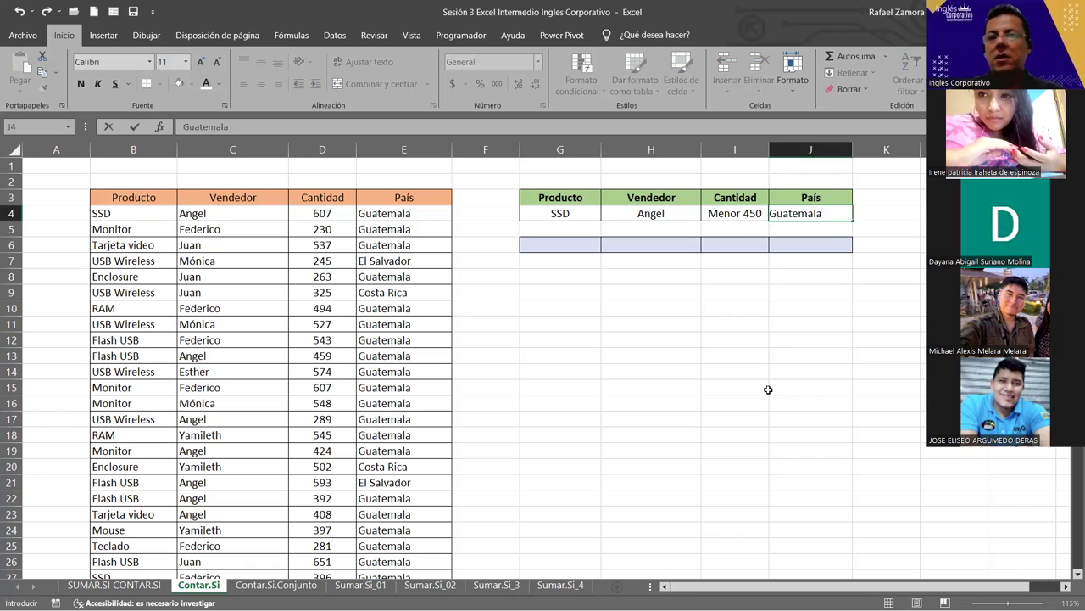
{"action": "key", "text": "Return"}
{"action": "left_click", "coordinate": [763, 388]}
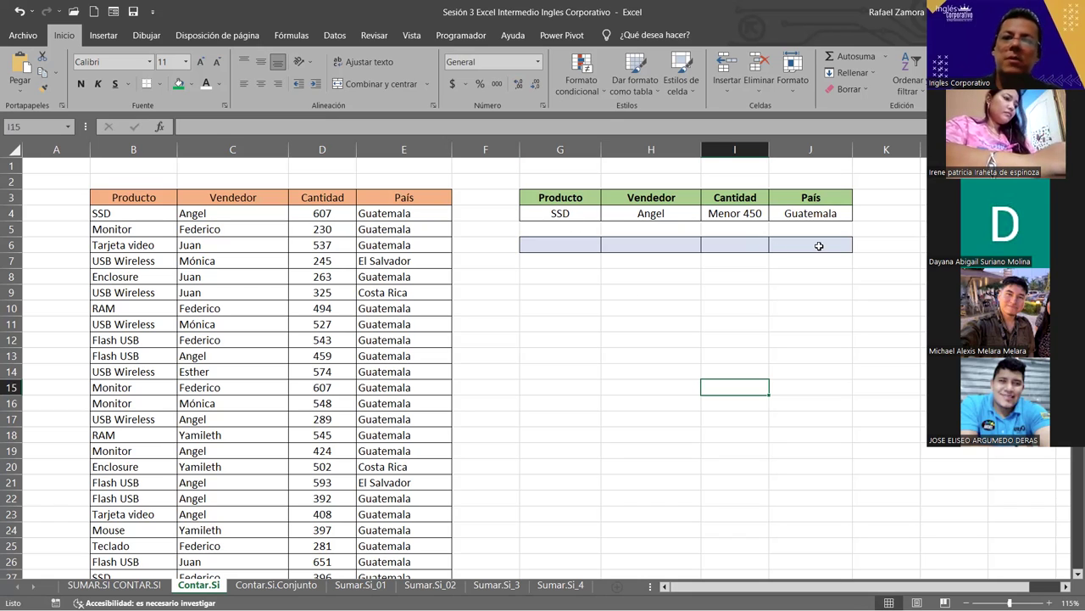
Step: Select the G3:J6 criteria block, then pick an empty cell below the table
{"action": "left_click_drag", "start_coordinate": [560, 198], "coordinate": [819, 246]}
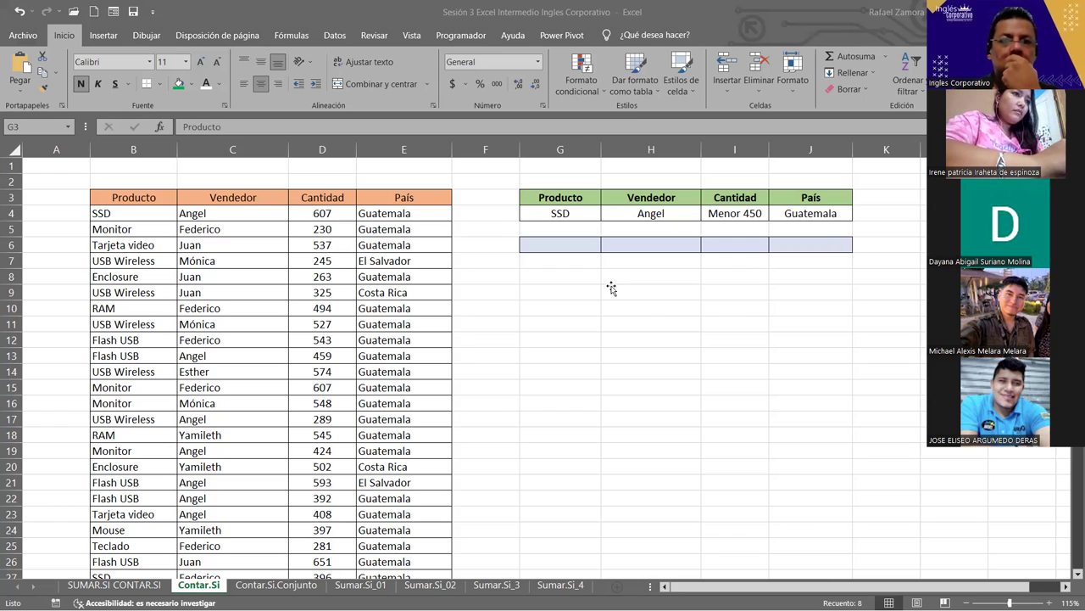
{"action": "left_click", "coordinate": [558, 268]}
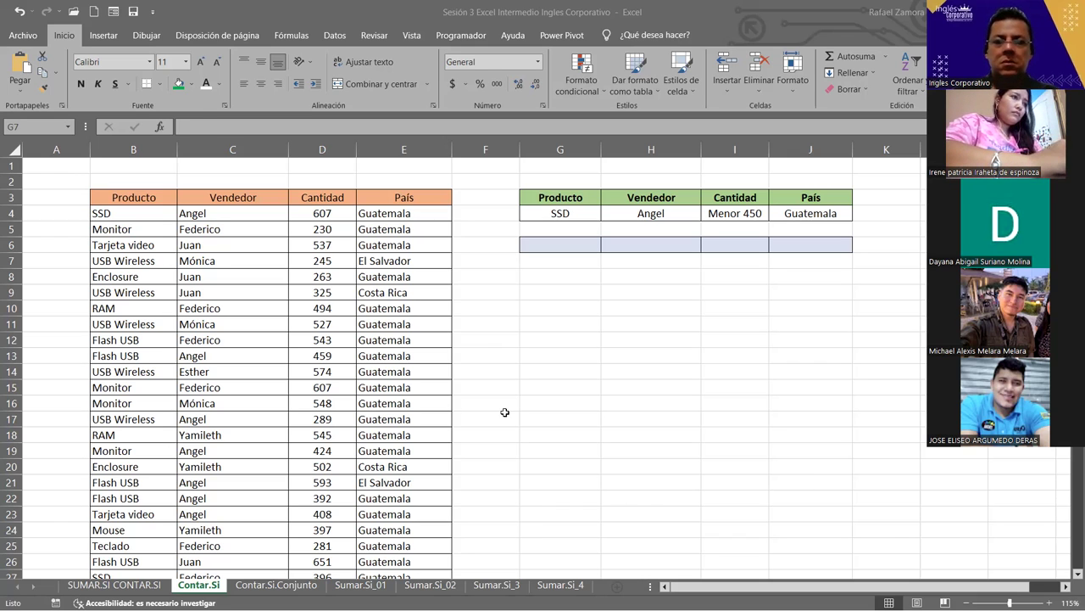
{"action": "left_click", "coordinate": [734, 434]}
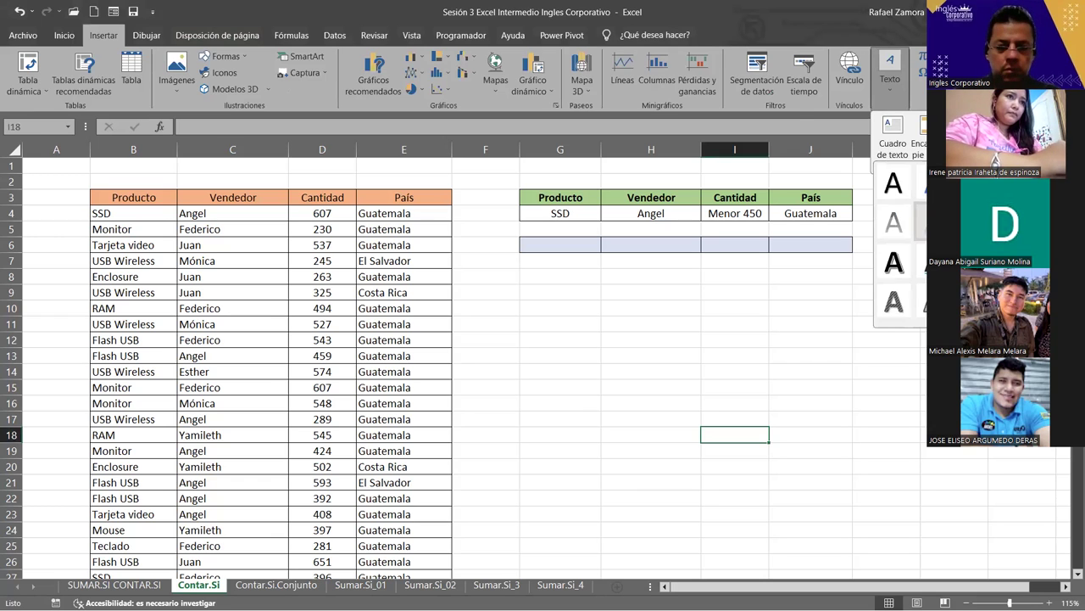
Step: Insert a WordArt reading 'EN PRACTICA' and move it below the criteria table
{"action": "left_click", "coordinate": [894, 222]}
{"action": "type", "text": "EN"}
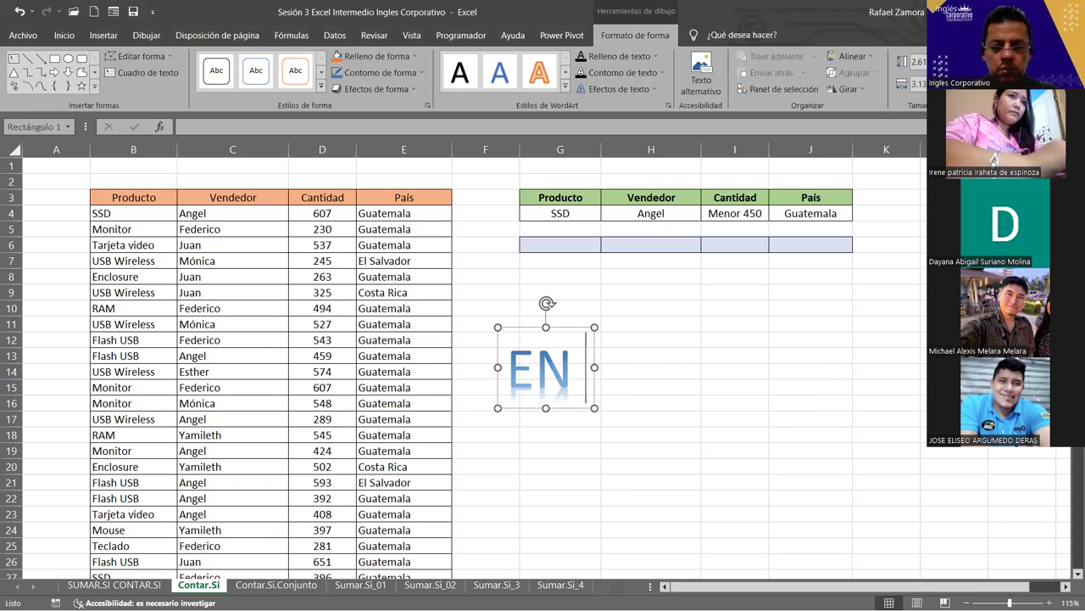
{"action": "type", "text": " PRACTIV"}
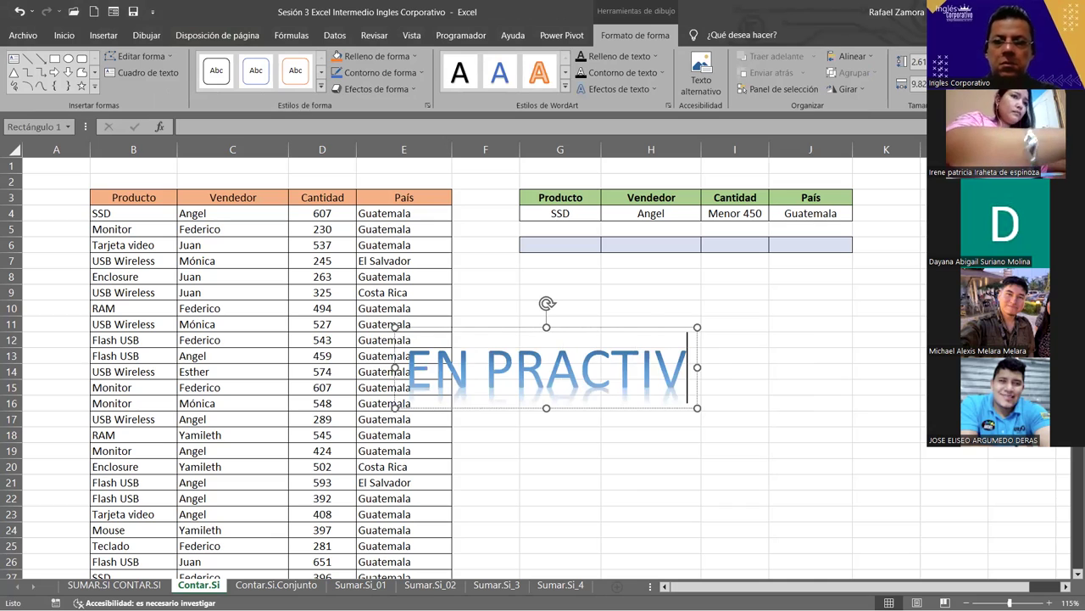
{"action": "key", "text": "BackSpace"}
{"action": "type", "text": "CA"}
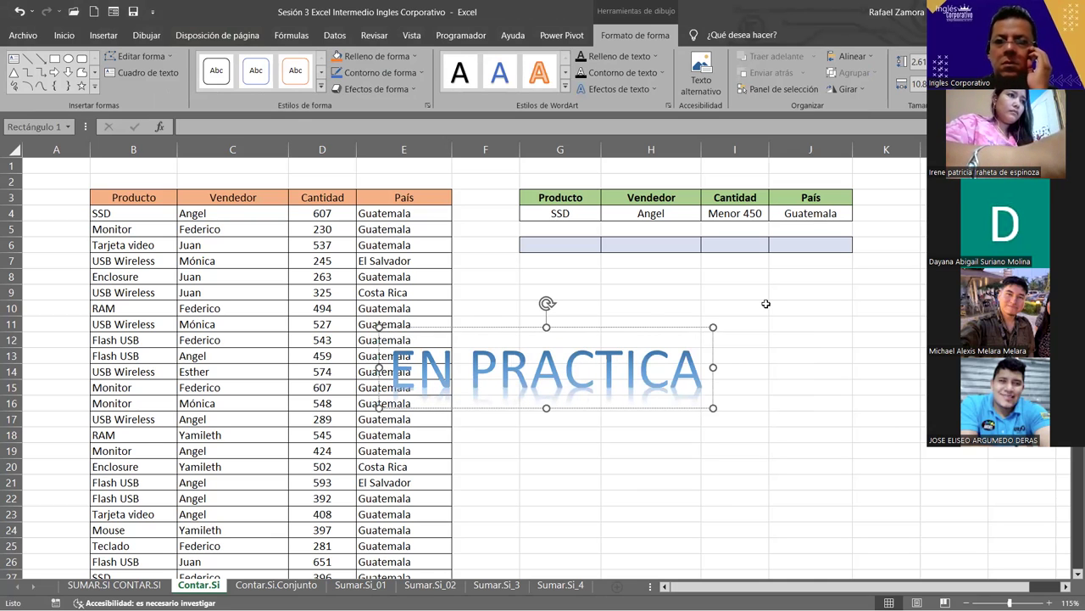
{"action": "left_click_drag", "start_coordinate": [635, 328], "coordinate": [765, 399]}
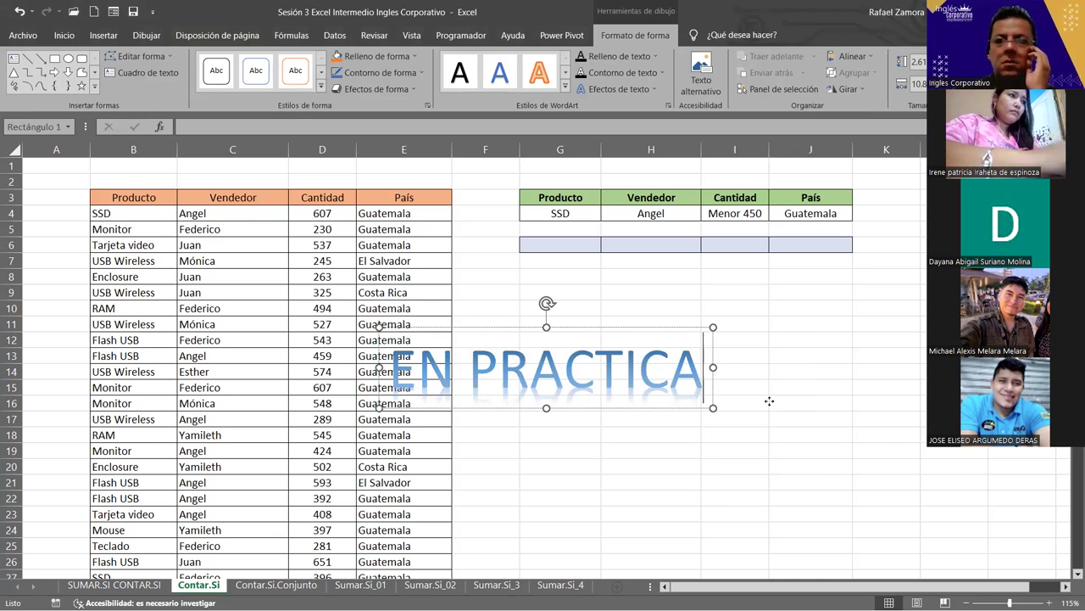
Step: Apply dark red from the standard colours to the WordArt text fill
{"action": "left_click", "coordinate": [596, 57]}
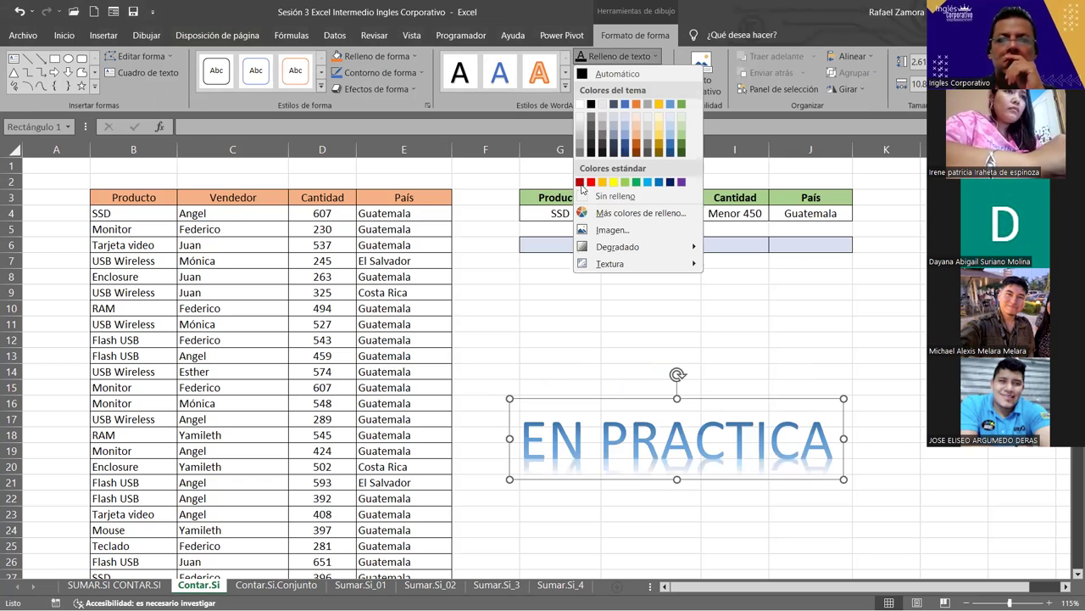
{"action": "left_click", "coordinate": [580, 182]}
{"action": "left_click", "coordinate": [670, 325]}
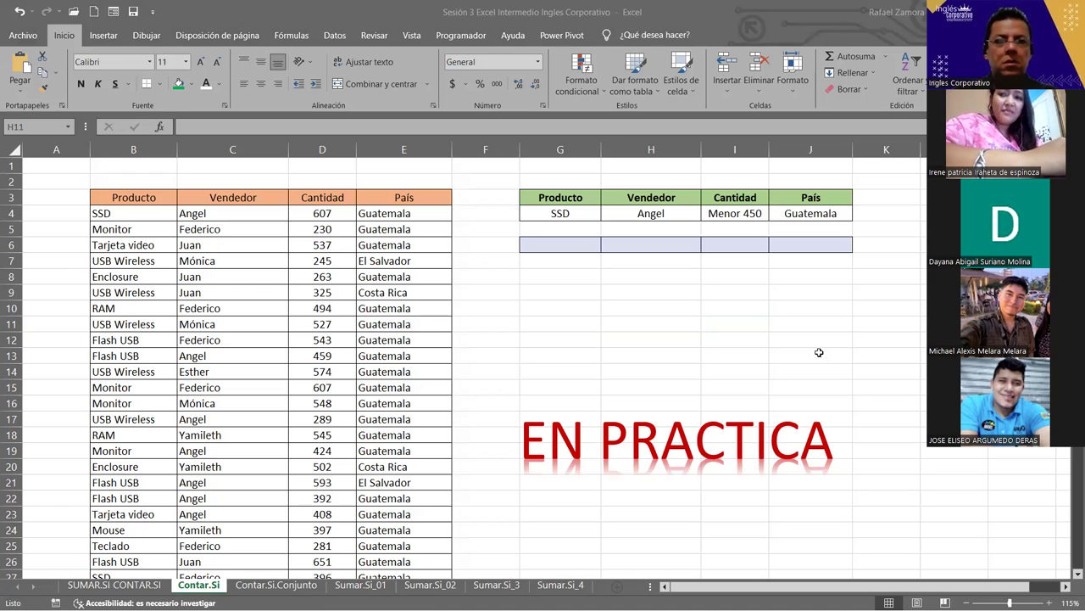
{"action": "left_click", "coordinate": [734, 342]}
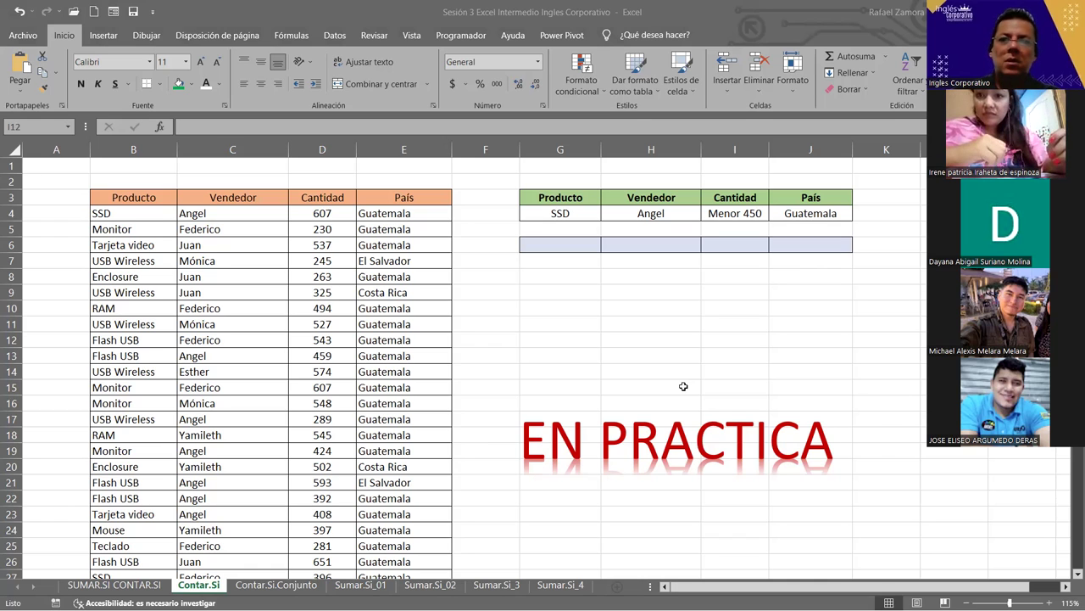
Step: Enter =CONTAR.SI(D4:D53,"<450") in cell I6 so it returns 29
{"action": "left_click", "coordinate": [734, 244]}
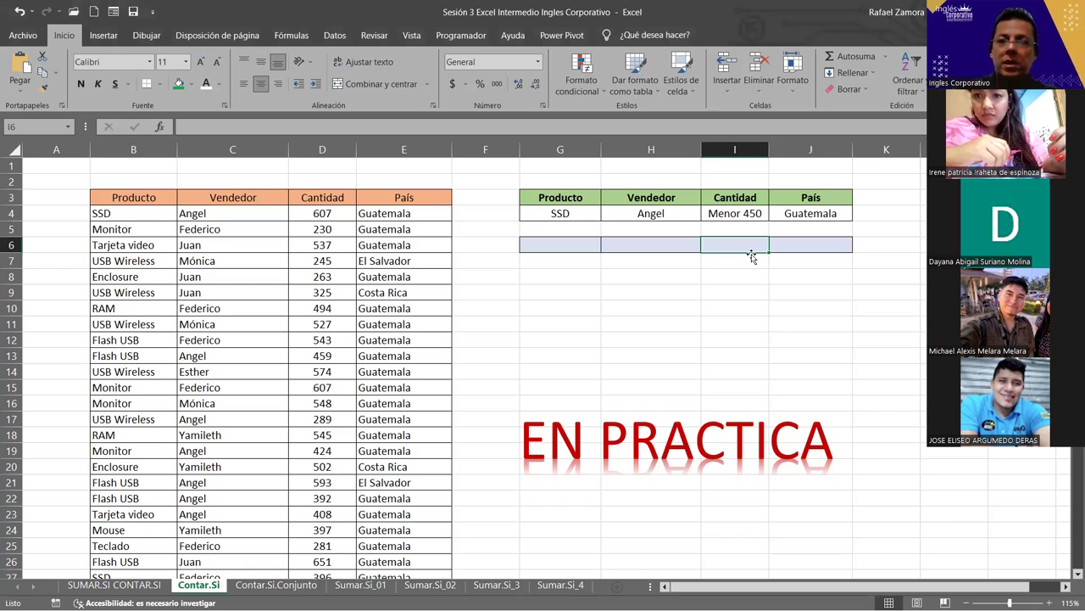
{"action": "type", "text": "_"}
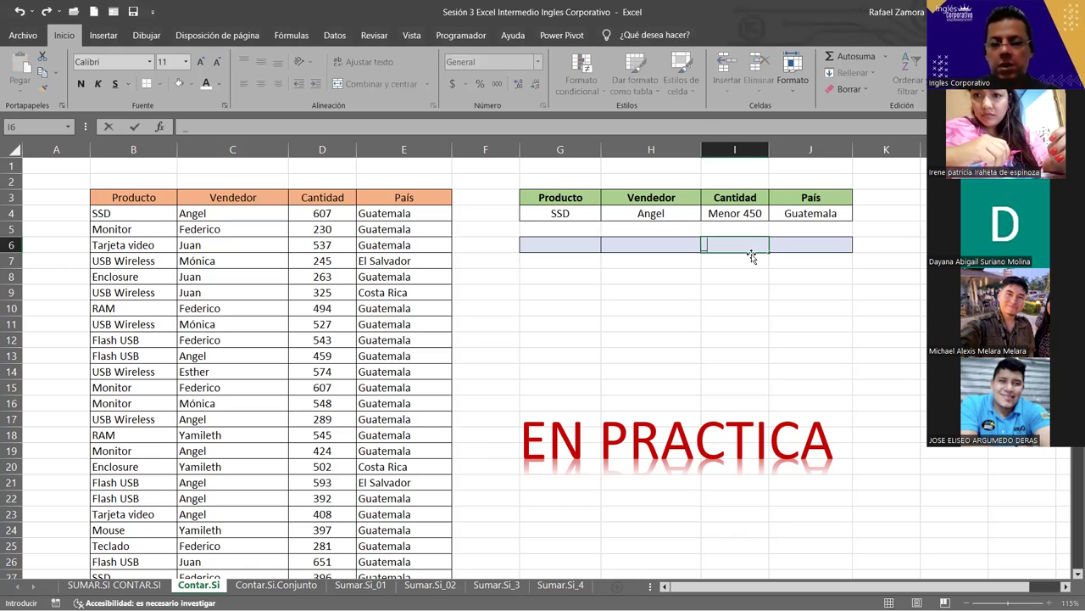
{"action": "type", "text": "="}
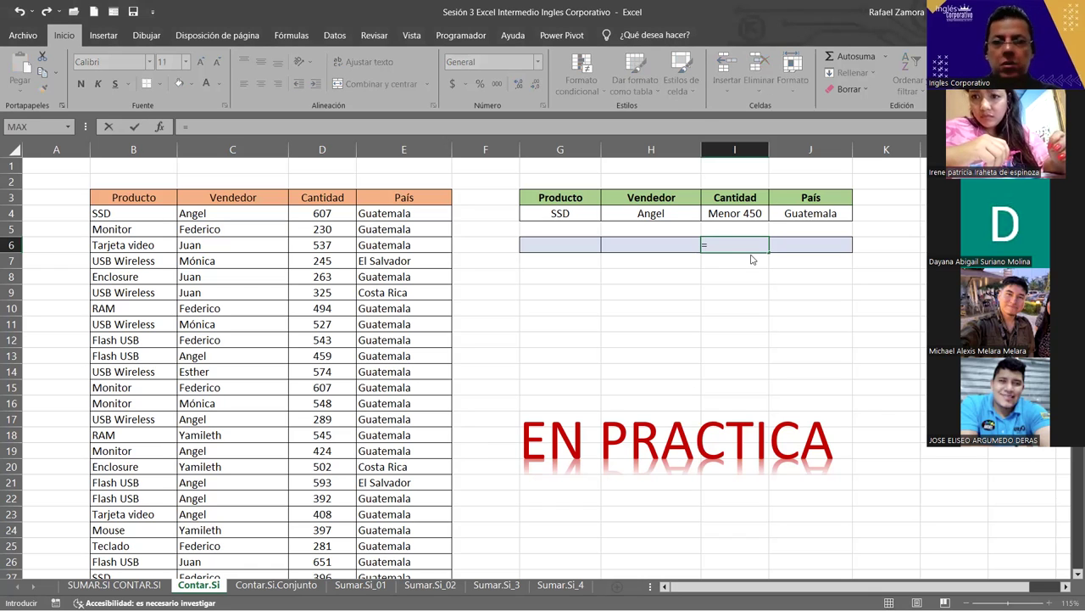
{"action": "type", "text": "CONTA"}
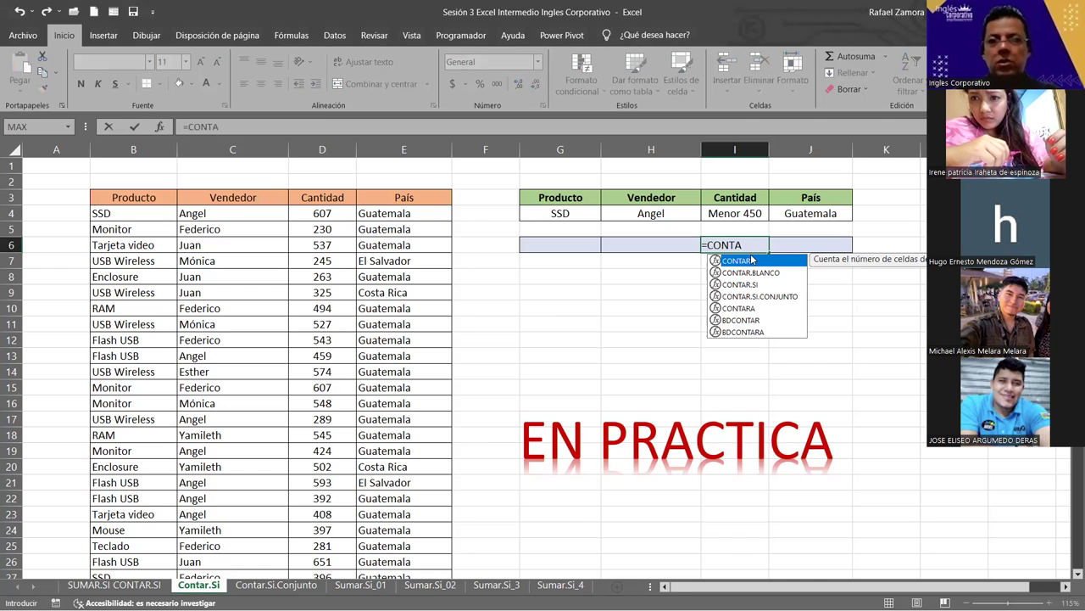
{"action": "type", "text": "R.SI("}
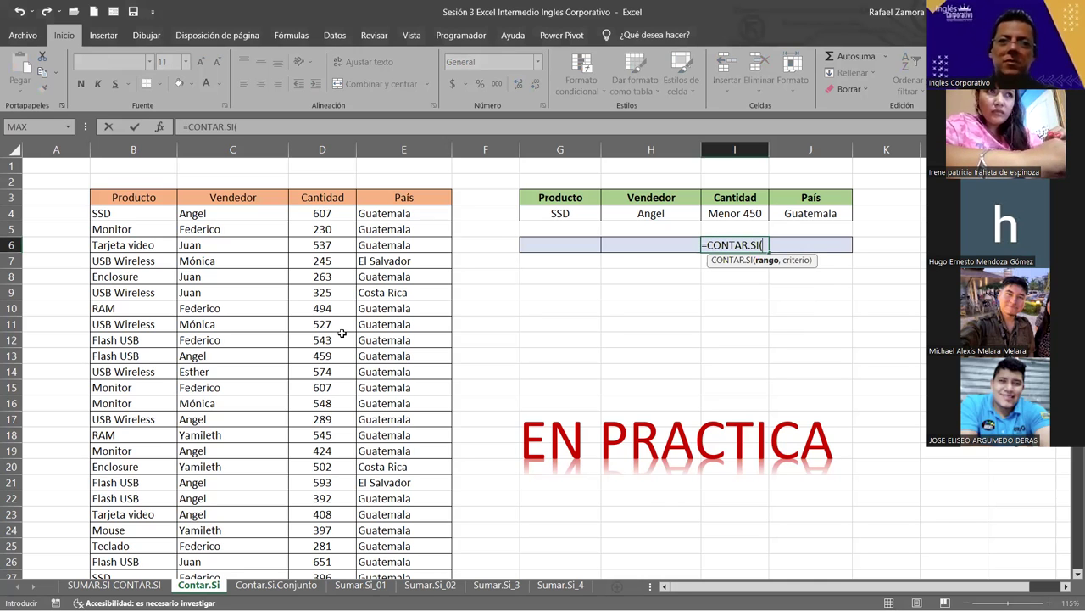
{"action": "left_click", "coordinate": [325, 214]}
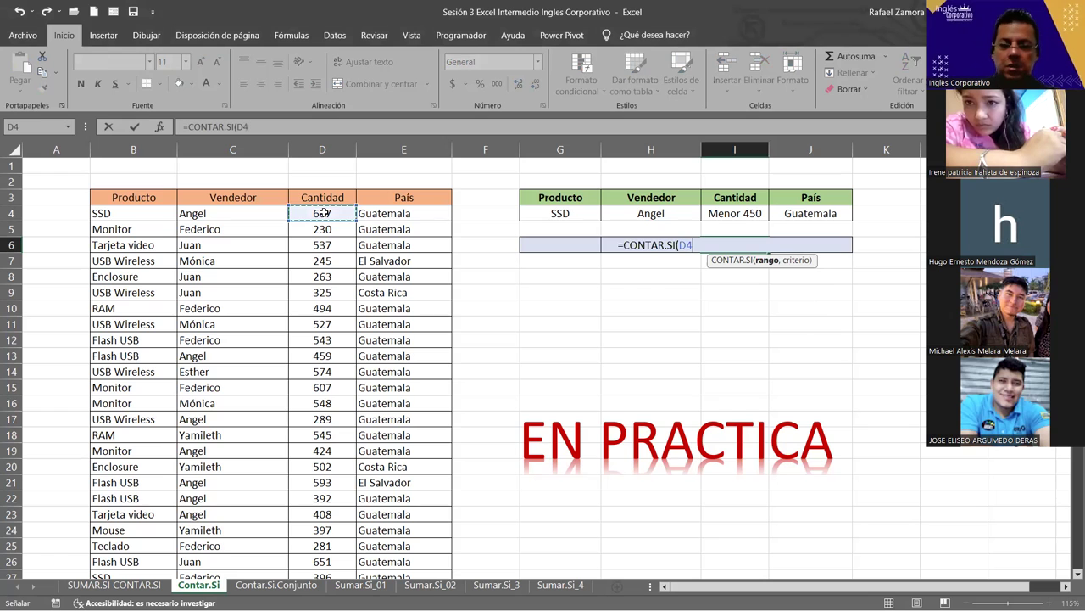
{"action": "key", "text": "ctrl+shift+Down"}
{"action": "type", "text": ":D53,"}
{"action": "scroll", "coordinate": [837, 327], "scroll_direction": "up", "scroll_amount": 7}
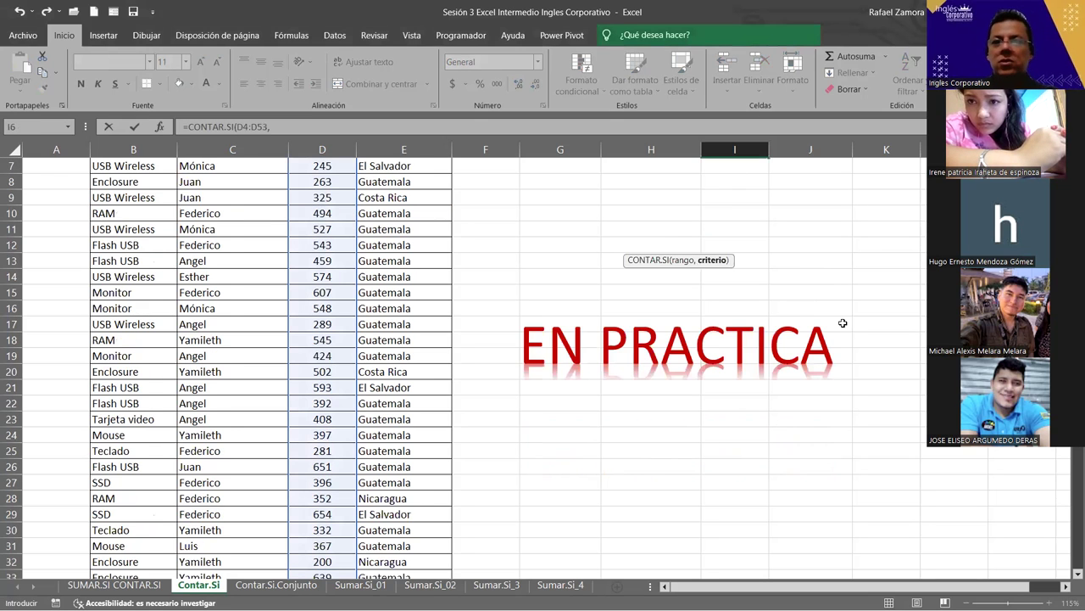
{"action": "scroll", "coordinate": [753, 257], "scroll_direction": "up", "scroll_amount": 2}
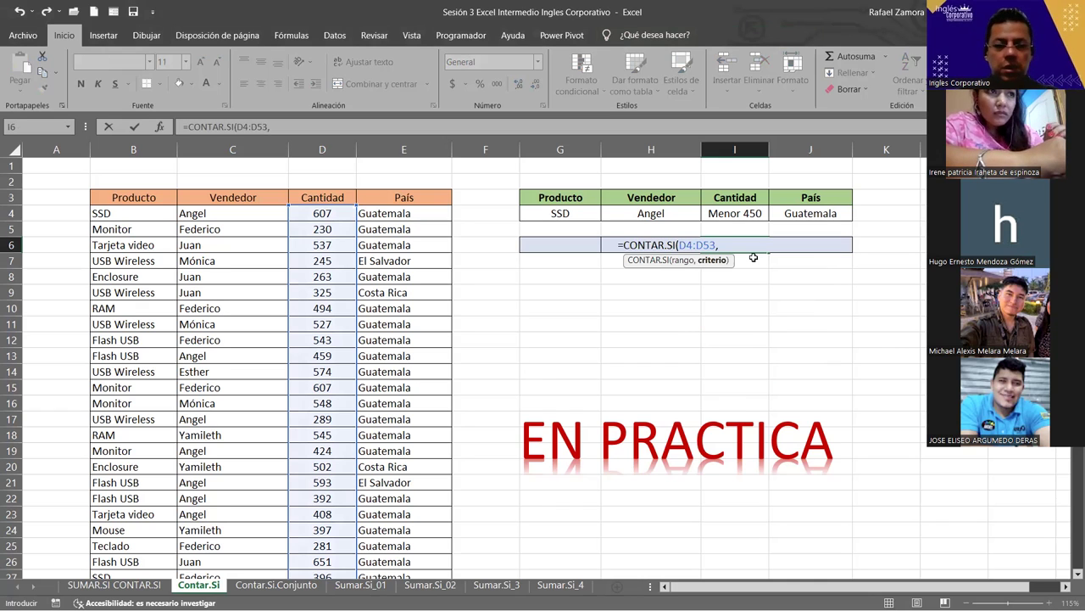
{"action": "type", "text": "\""}
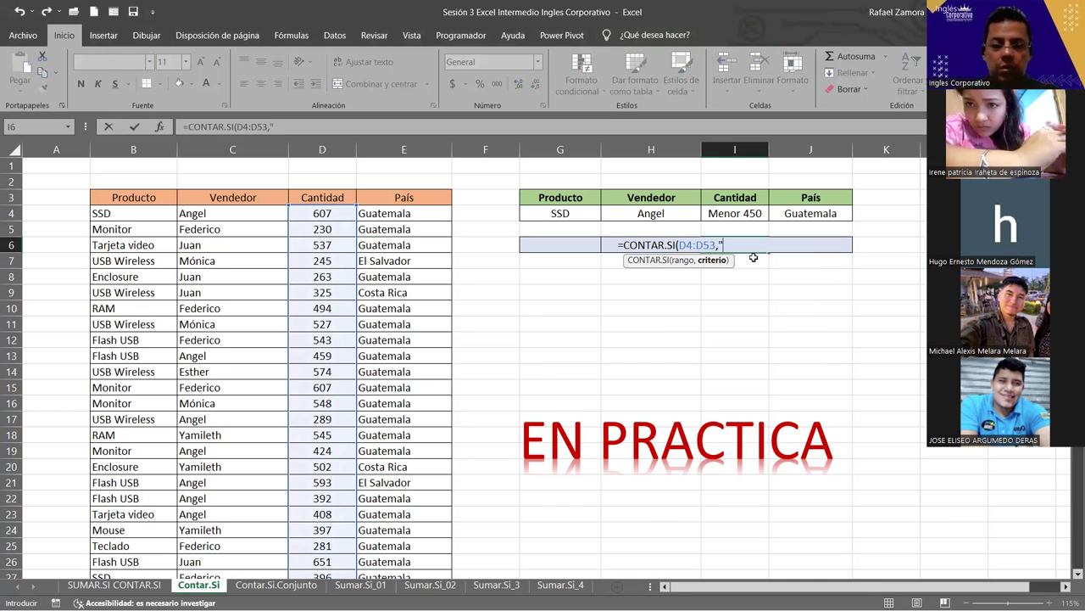
{"action": "type", "text": "<4"}
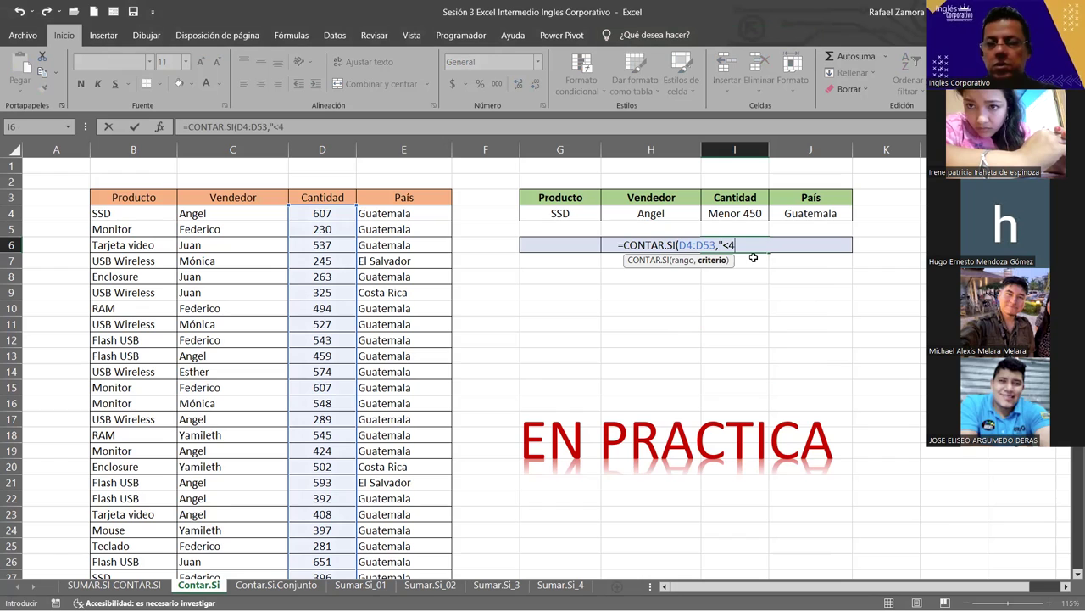
{"action": "type", "text": "50\""}
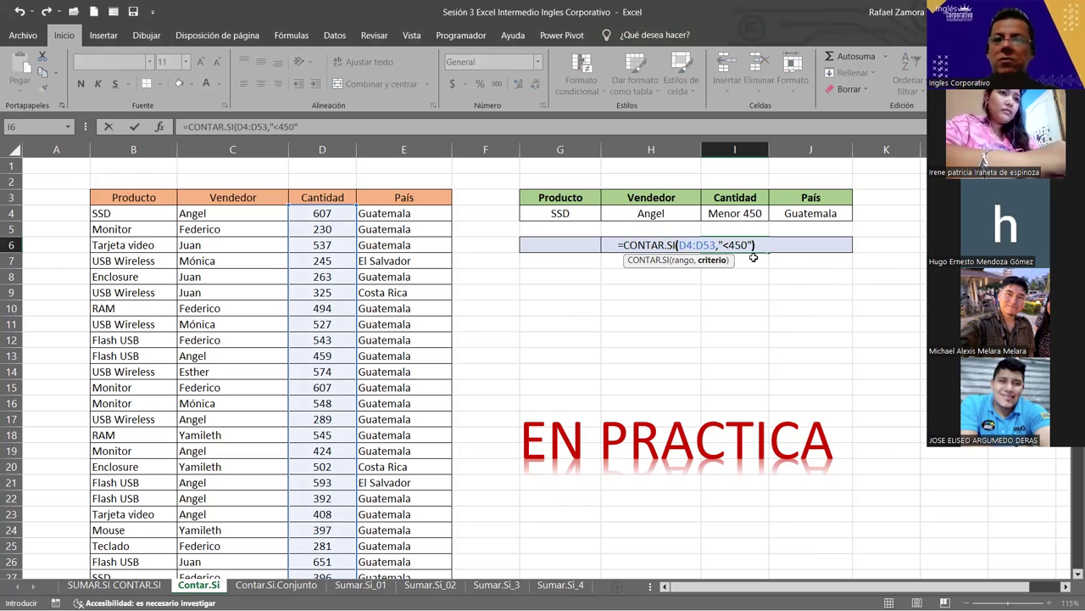
{"action": "key", "text": "Return"}
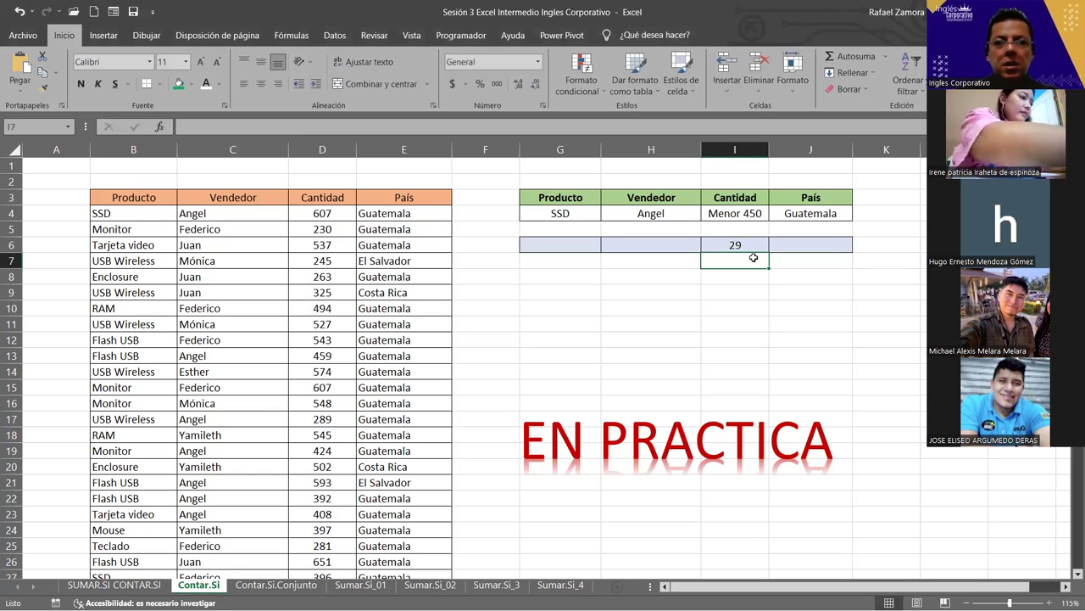
{"action": "key", "text": "alt+Tab"}
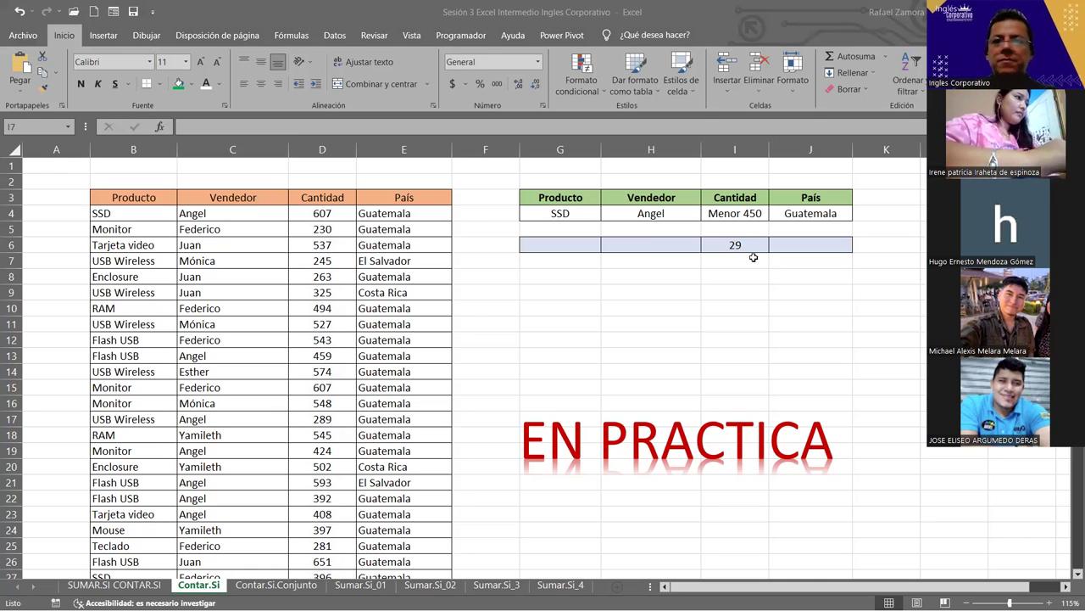
Step: Review the I6 formula's "<450" criterion and recommit it, keeping the result 29
{"action": "double_click", "coordinate": [775, 243]}
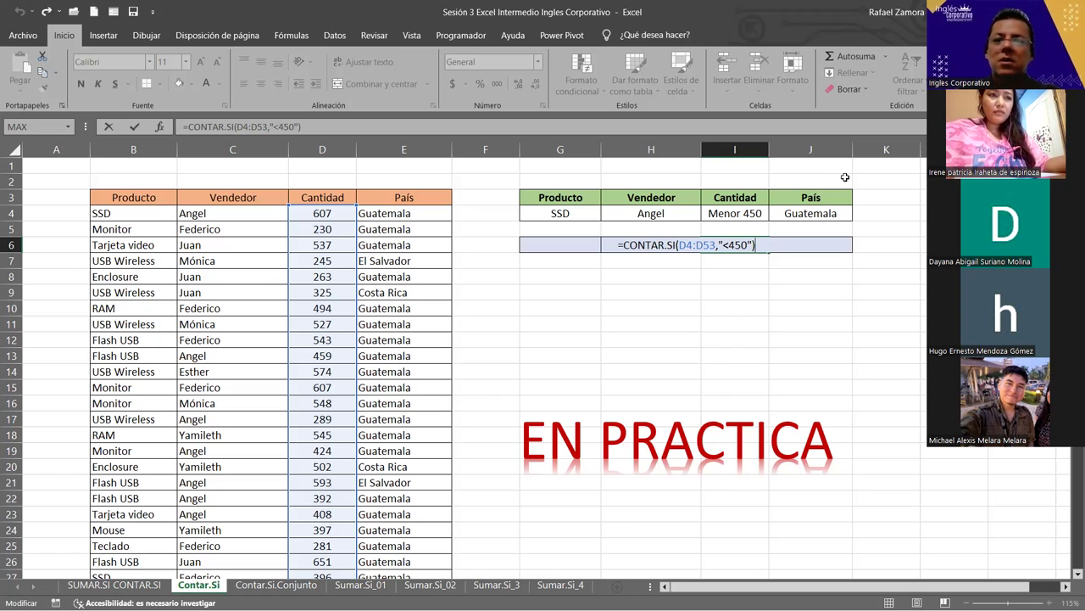
{"action": "key", "text": "ctrl+Return"}
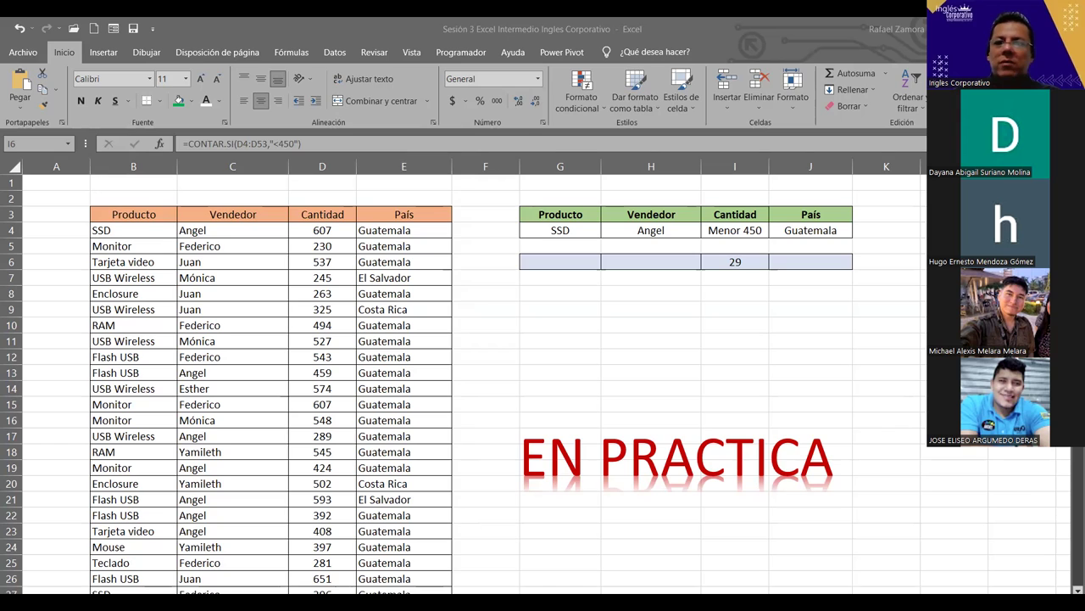
{"action": "key", "text": "F2"}
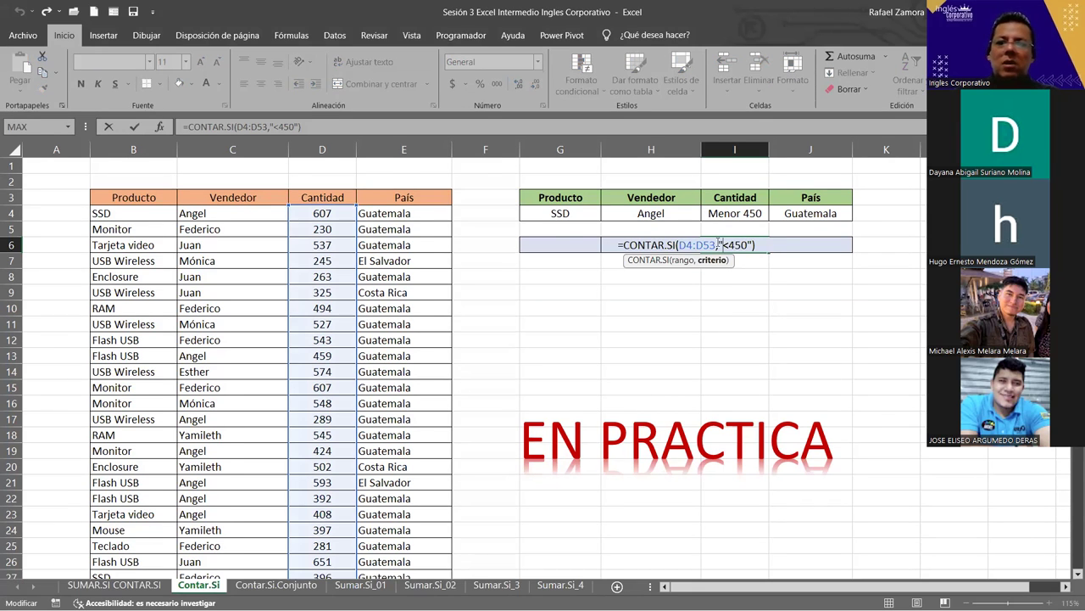
{"action": "left_click_drag", "start_coordinate": [722, 245], "coordinate": [751, 248]}
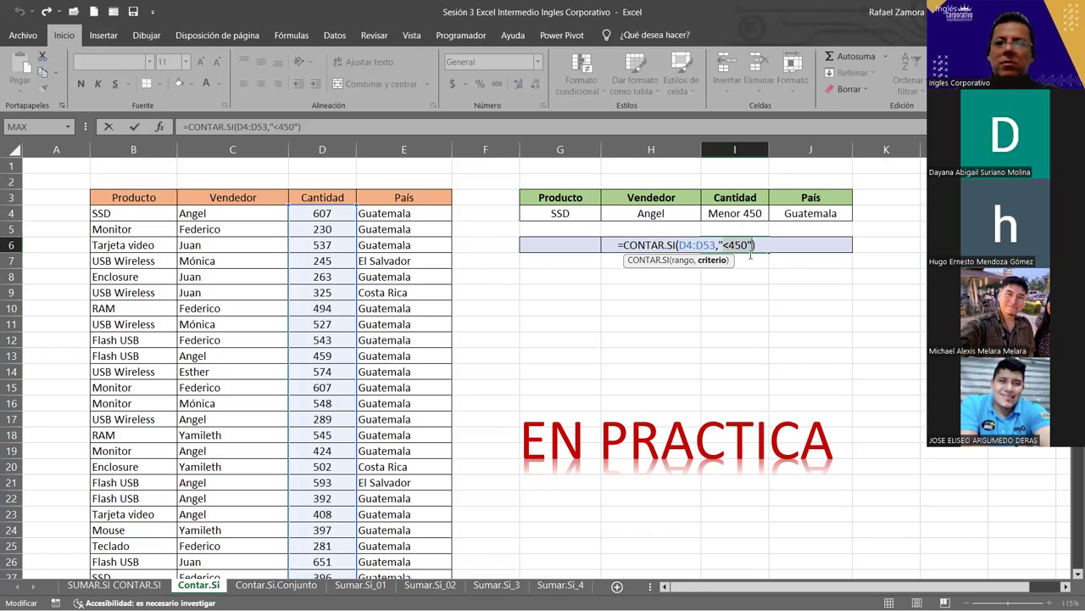
{"action": "left_click", "coordinate": [725, 245]}
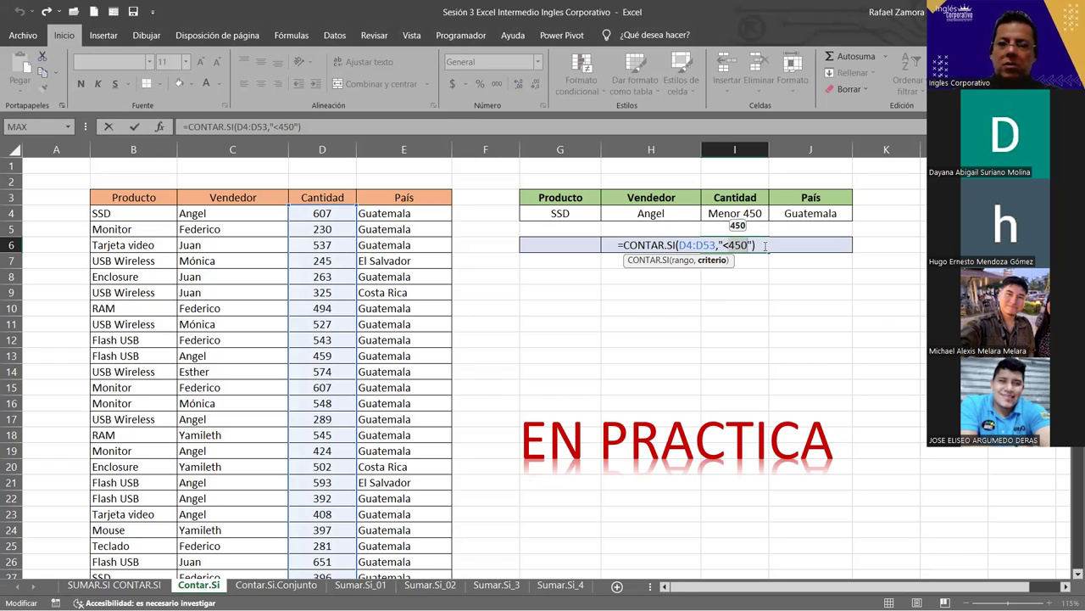
{"action": "key", "text": "Return"}
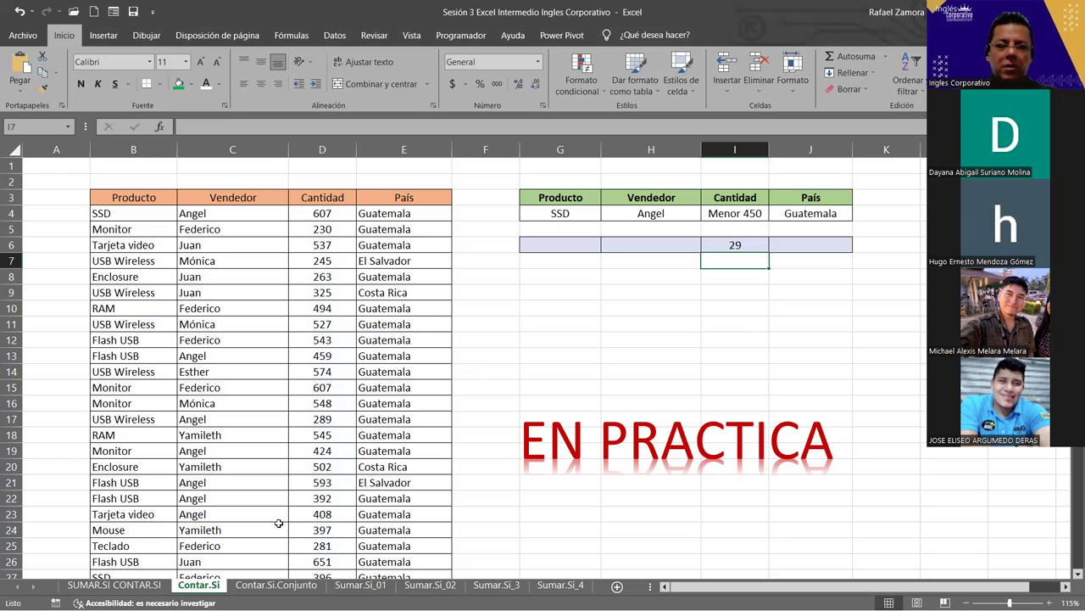
{"action": "key", "text": "ctrl+Page_Down"}
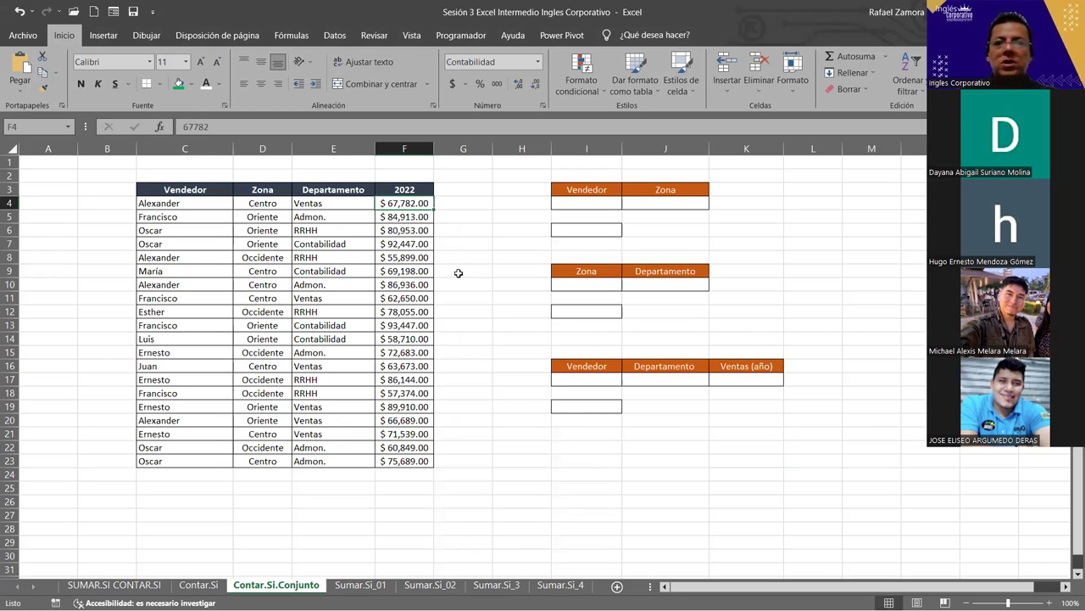
Step: Zoom in on the Contar.Si.Conjunto sheet and select cell I4 under Vendedor
{"action": "scroll", "coordinate": [675, 377], "scroll_direction": "up", "scroll_amount": 1}
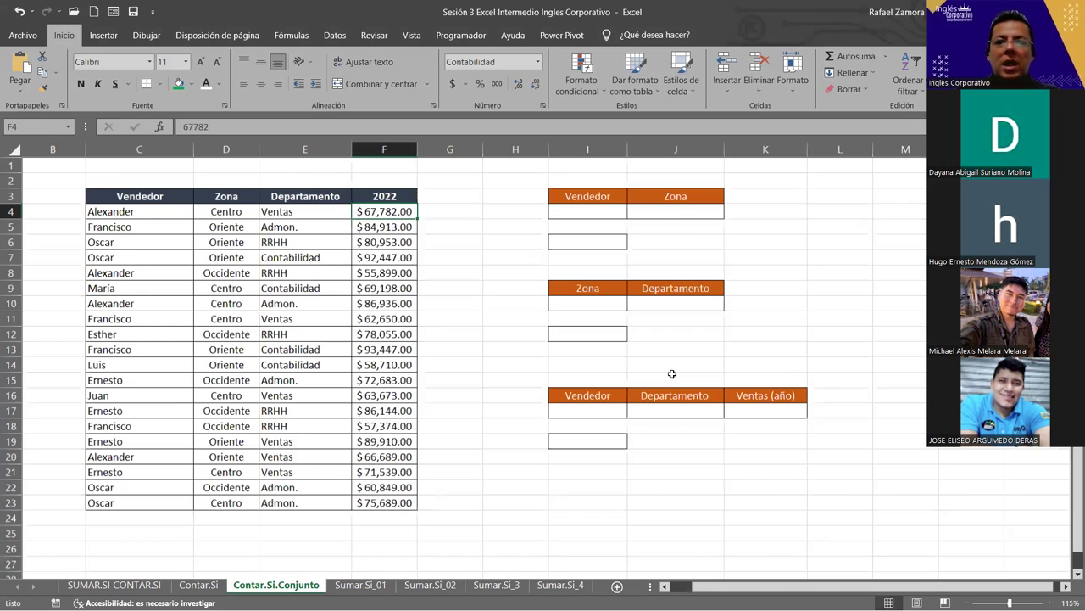
{"action": "scroll", "coordinate": [664, 377], "scroll_direction": "up", "scroll_amount": 1}
{"action": "scroll", "coordinate": [583, 430], "scroll_direction": "up", "scroll_amount": 1}
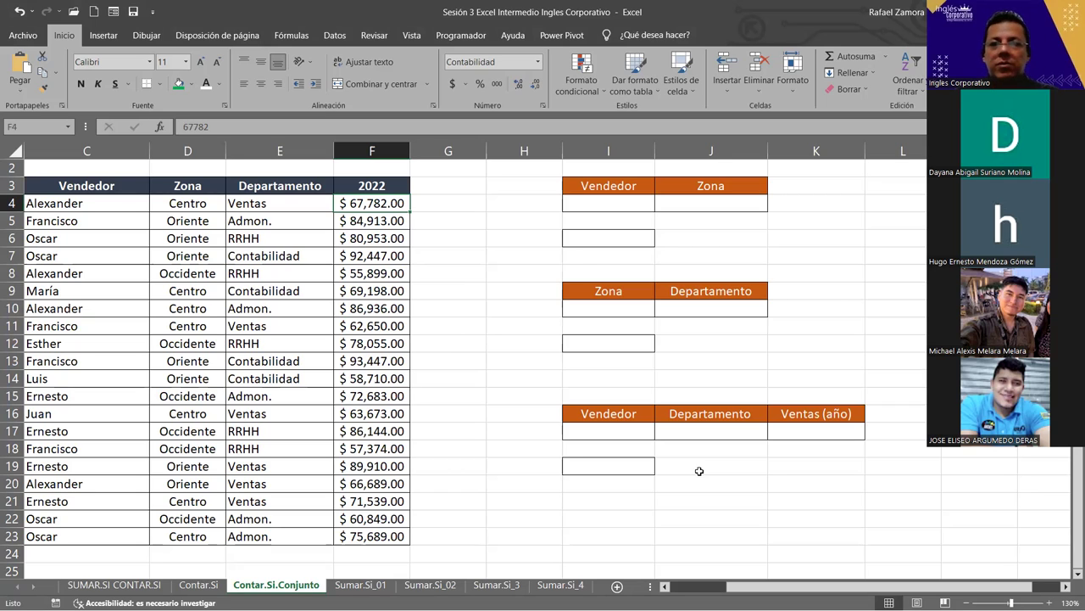
{"action": "left_click", "coordinate": [631, 207]}
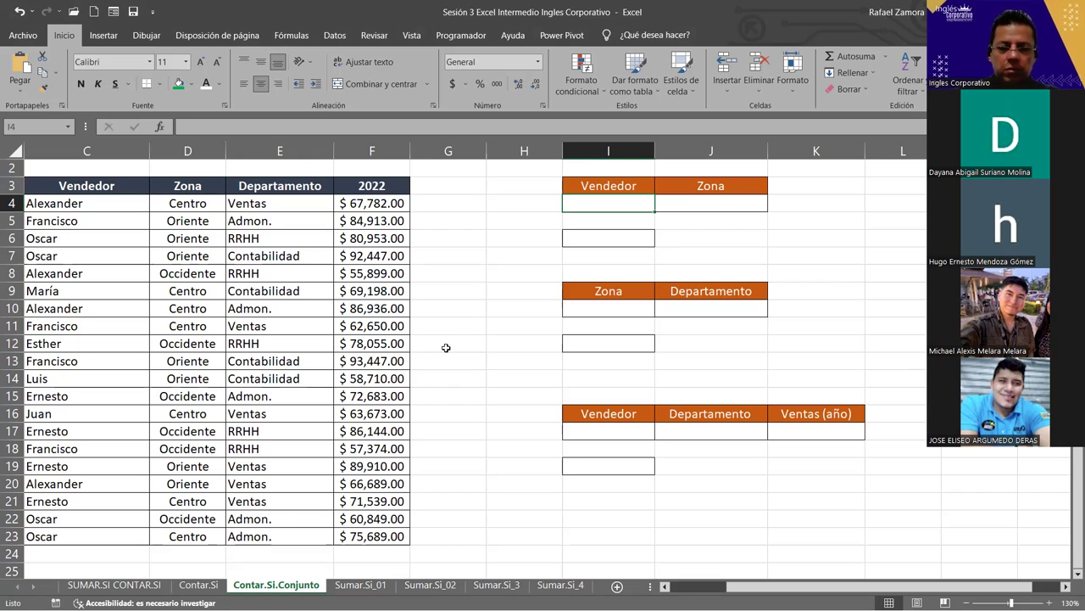
Step: Enter Oscar as the Vendedor and Oriente as the Zona criterion in I4:J4
{"action": "type", "text": "O"}
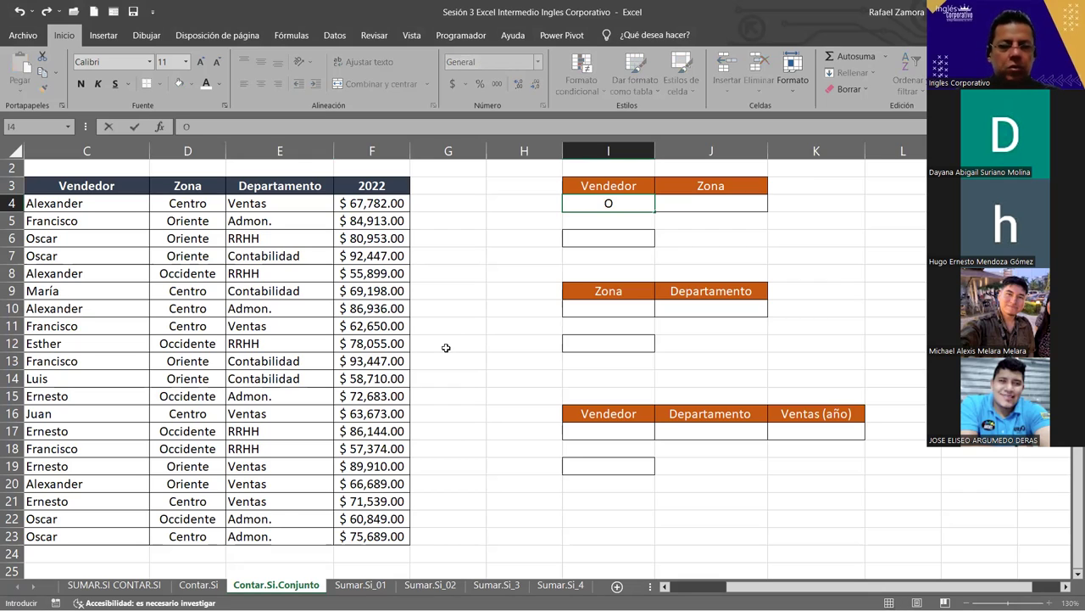
{"action": "type", "text": "scar"}
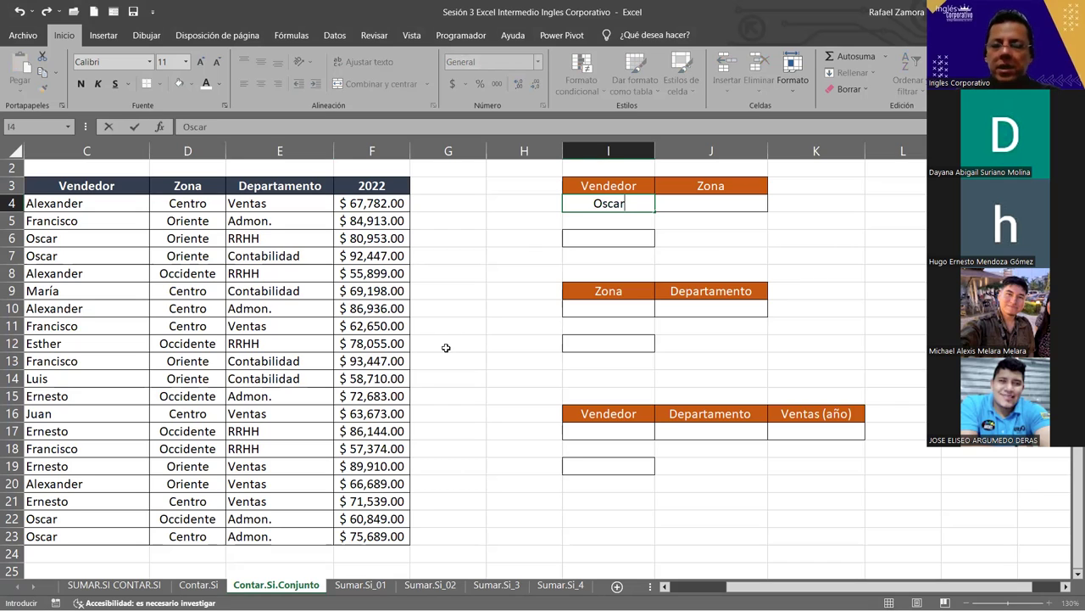
{"action": "key", "text": "Tab"}
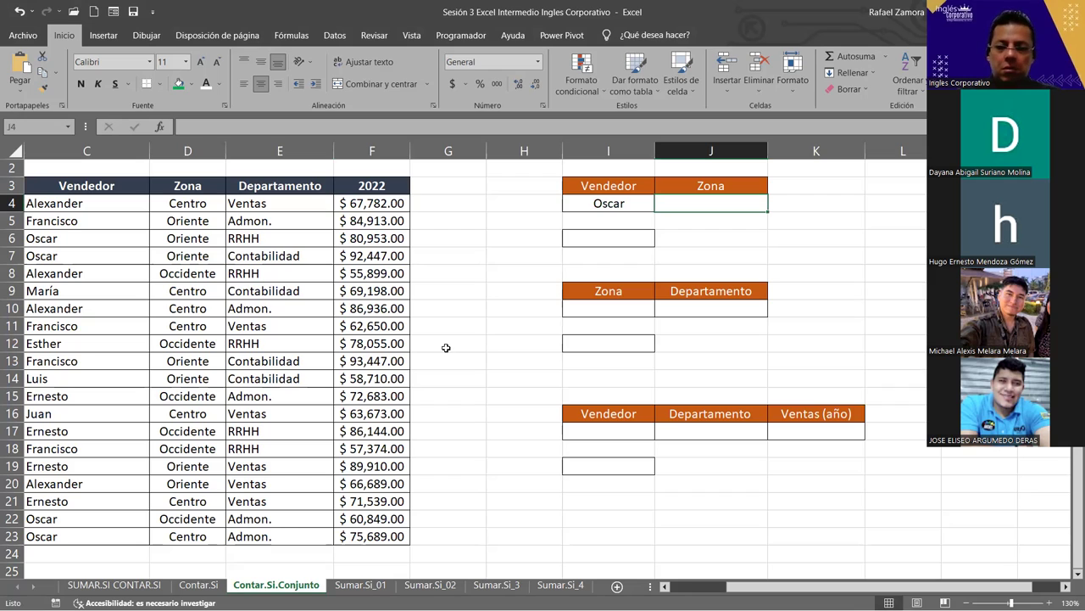
{"action": "type", "text": "Oriente"}
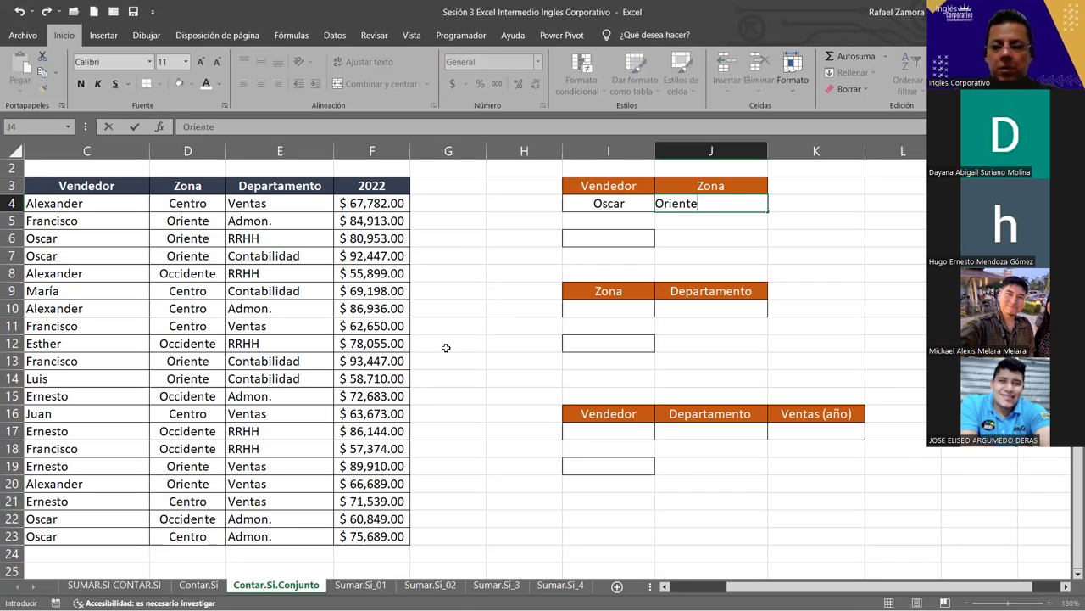
{"action": "key", "text": "Return"}
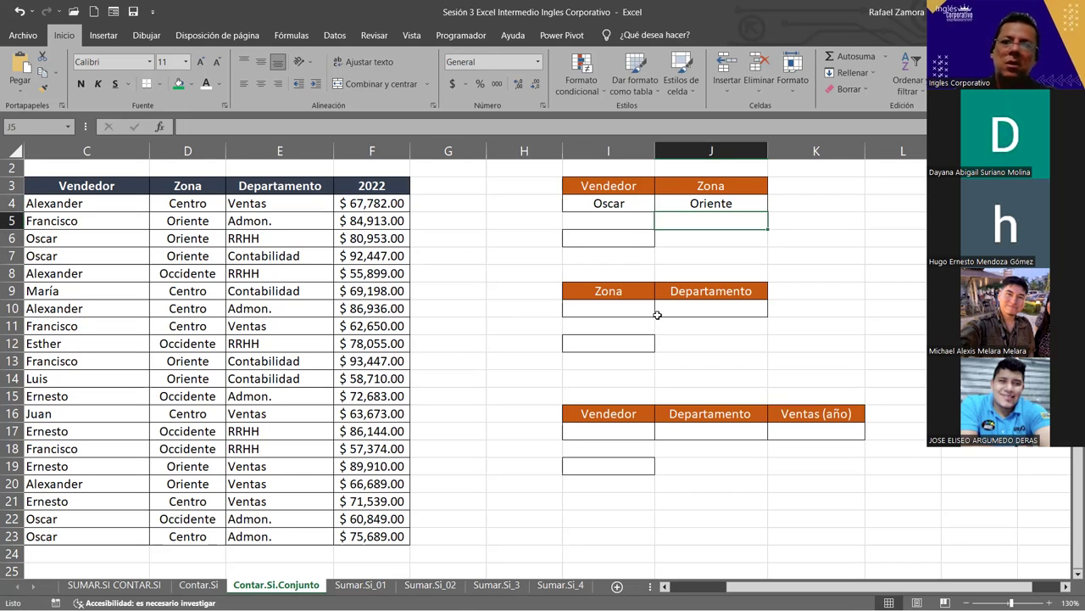
Step: Shade result cells I6, I12 and I19 with a light beige fill
{"action": "left_click", "coordinate": [633, 239]}
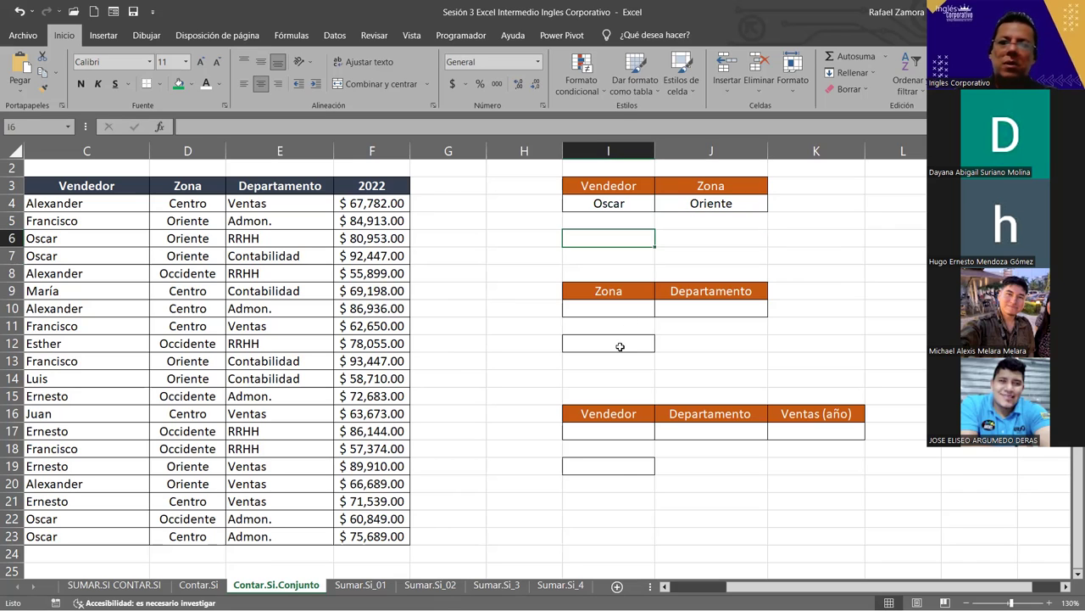
{"action": "left_click", "coordinate": [623, 468], "text": "ctrl"}
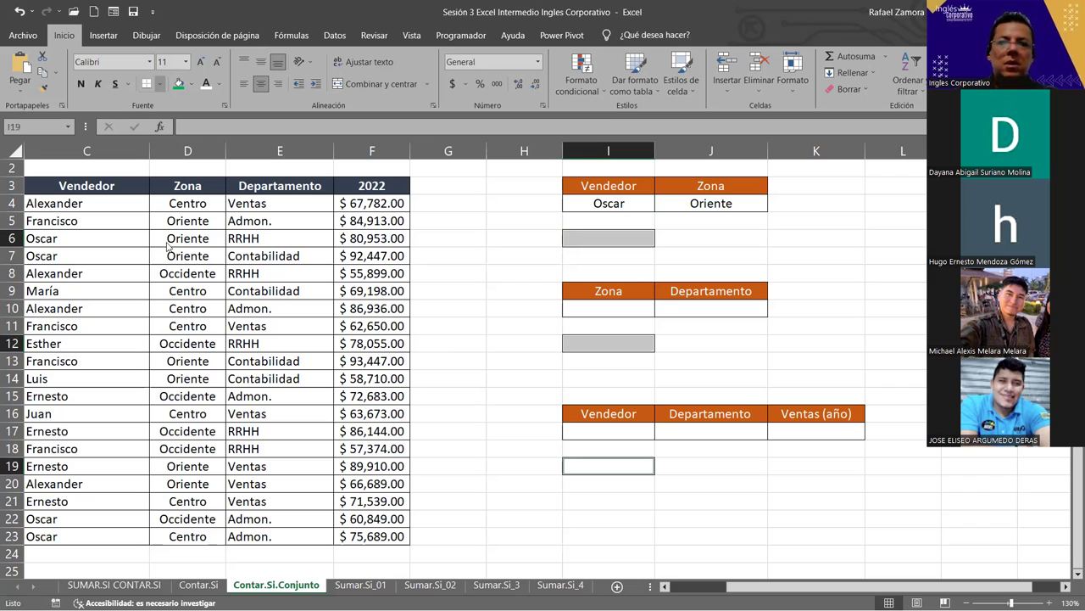
{"action": "left_click", "coordinate": [757, 350]}
{"action": "left_click", "coordinate": [651, 346]}
{"action": "left_click", "coordinate": [642, 471], "text": "ctrl"}
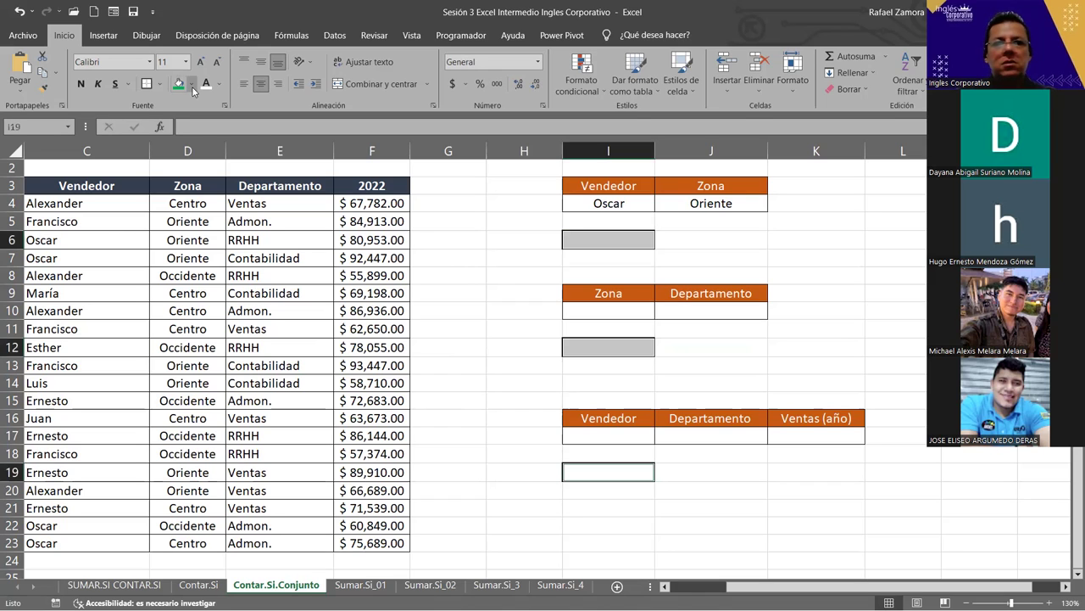
{"action": "left_click", "coordinate": [586, 308]}
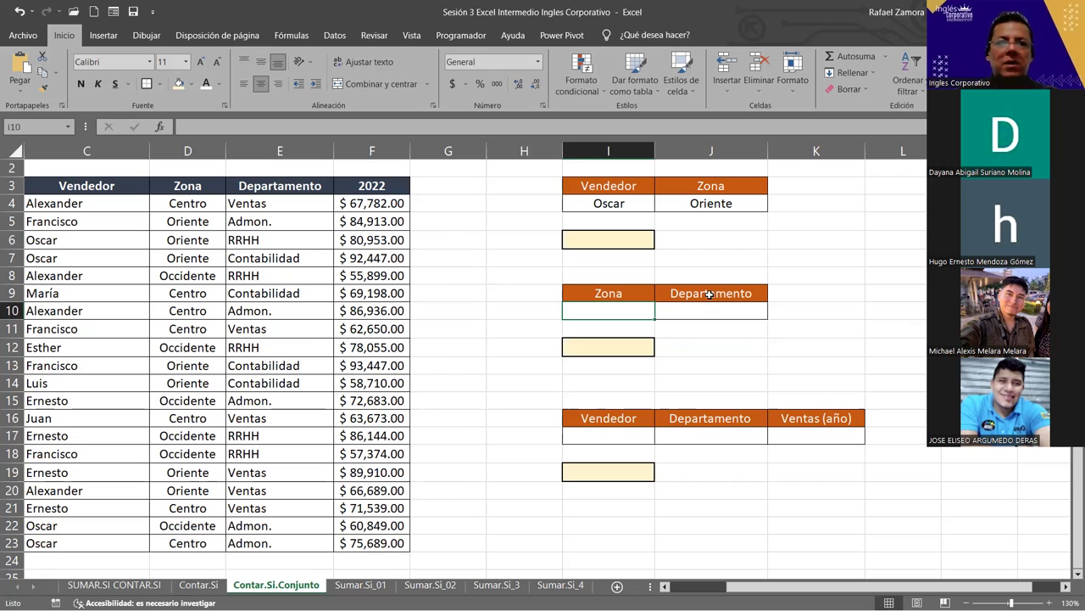
{"action": "mouse_move", "coordinate": [99, 202]}
{"action": "left_mouse_down"}
{"action": "mouse_move", "coordinate": [235, 492]}
{"action": "mouse_move", "coordinate": [371, 543]}
{"action": "left_mouse_up"}
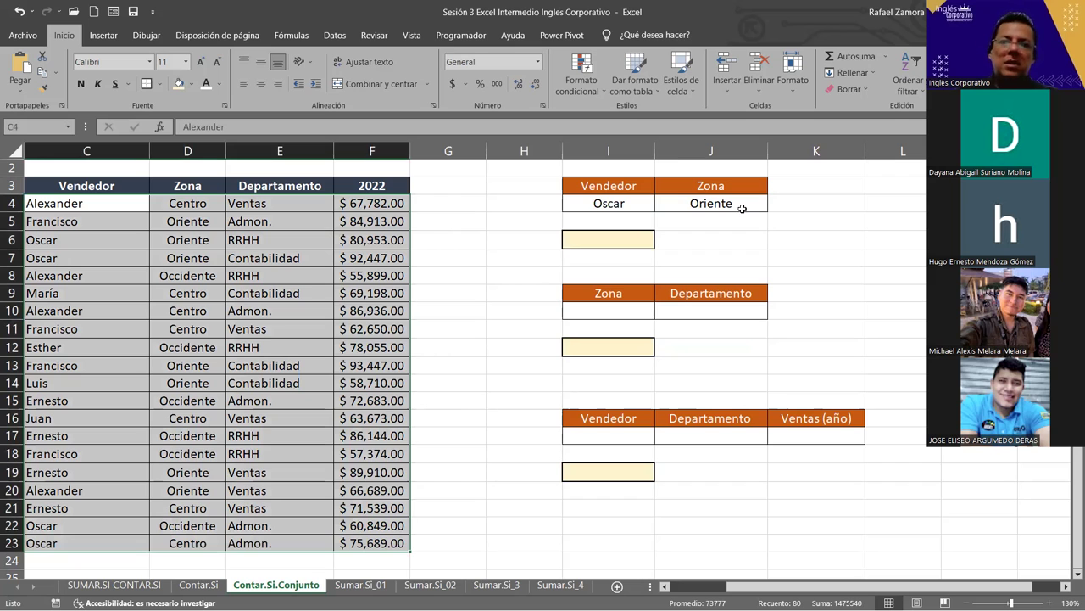
{"action": "left_click", "coordinate": [645, 253]}
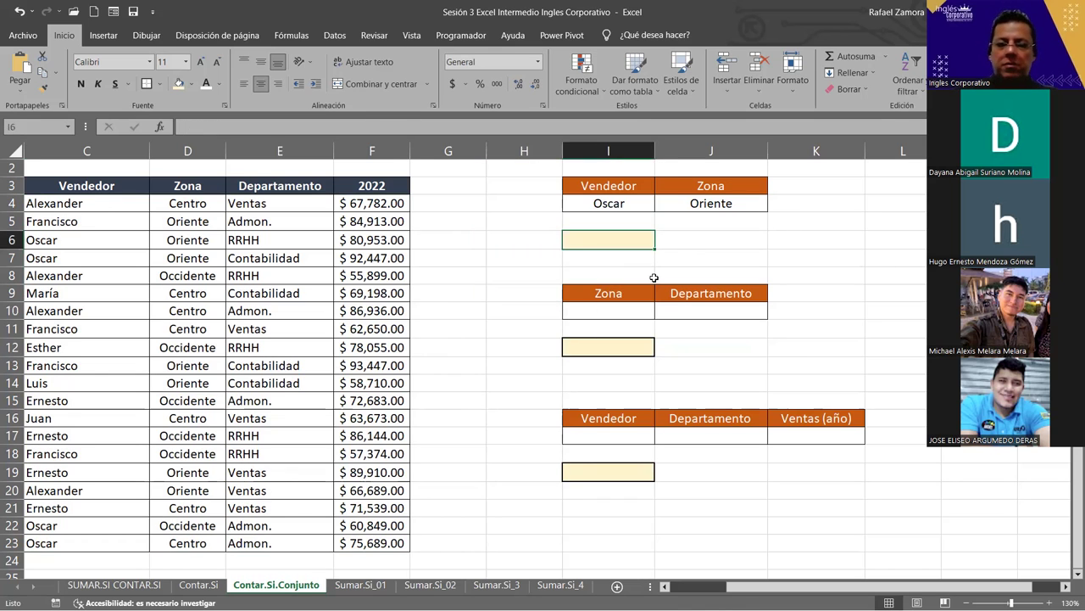
Step: Start a =CONTAR.SI.CONJUNTO( formula in I6 using the autocomplete list
{"action": "type", "text": ")="}
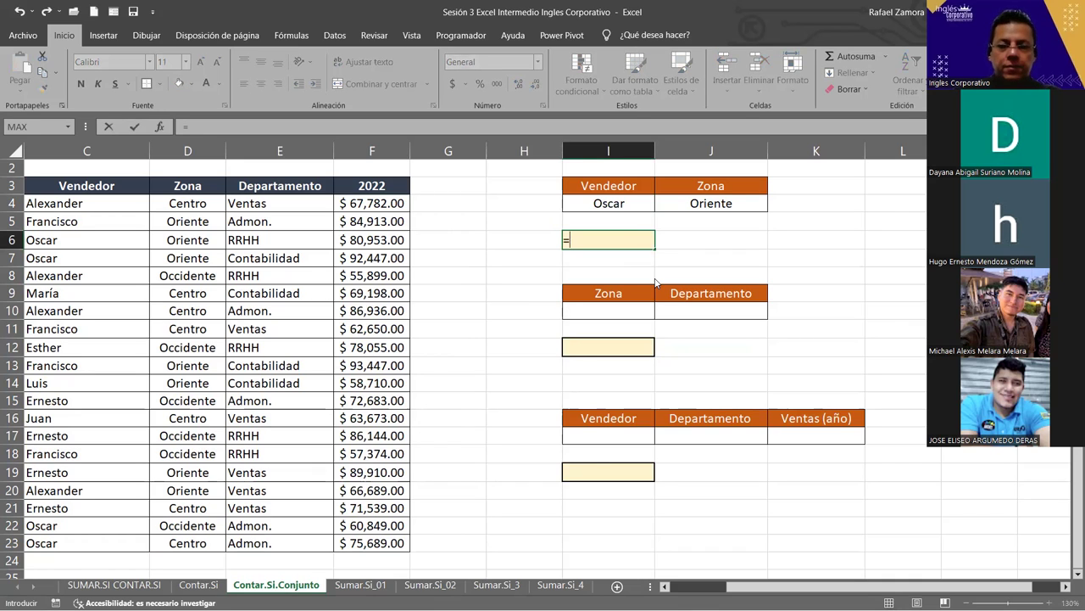
{"action": "type", "text": "b"}
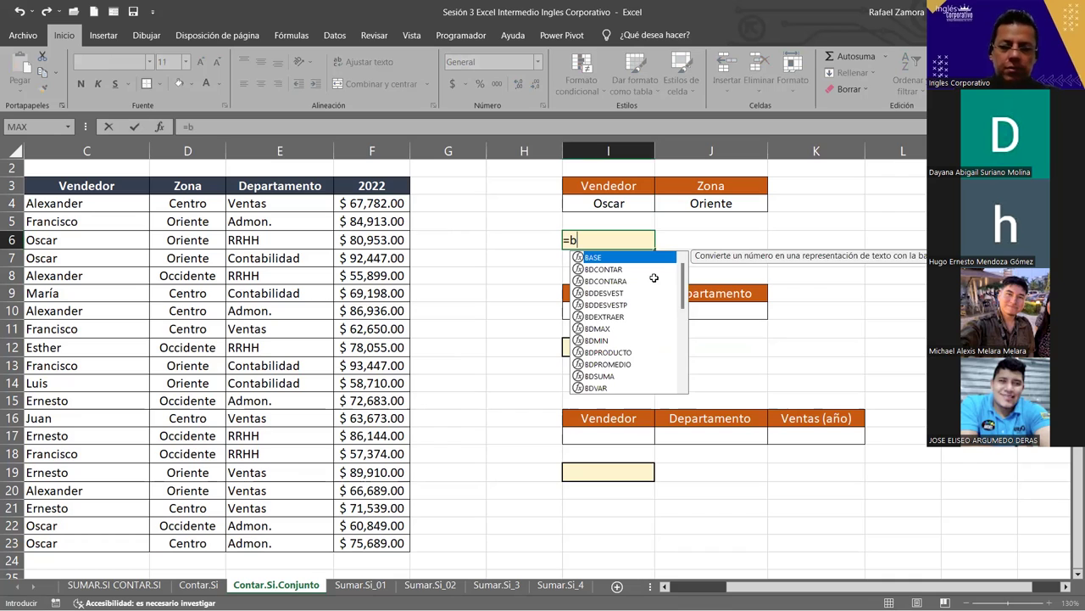
{"action": "key", "text": "BackSpace"}
{"action": "key", "text": "BackSpace"}
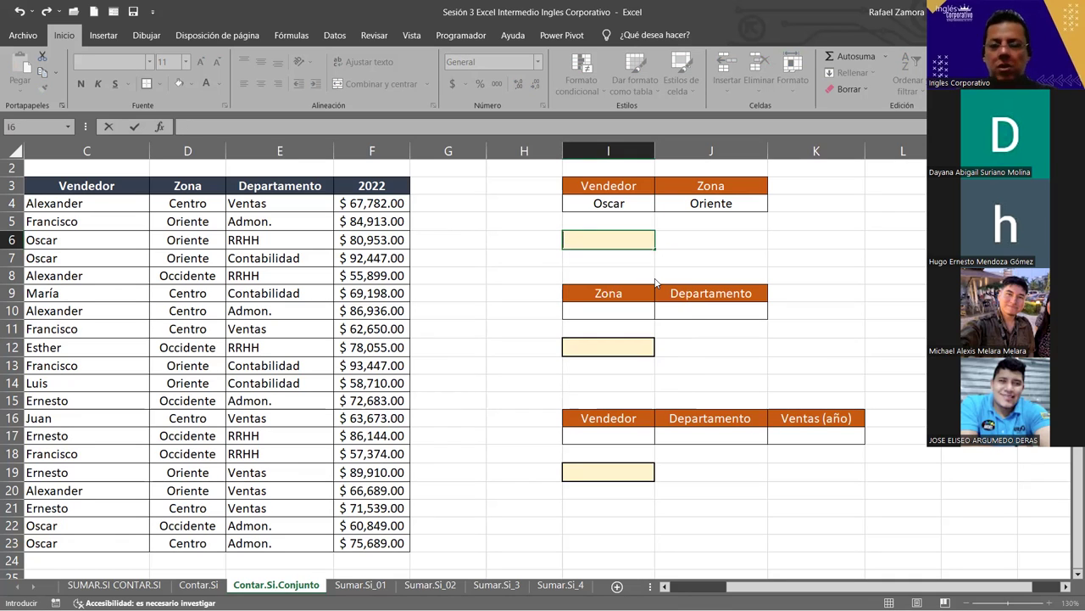
{"action": "type", "text": "=conta"}
{"action": "left_click", "coordinate": [655, 281]}
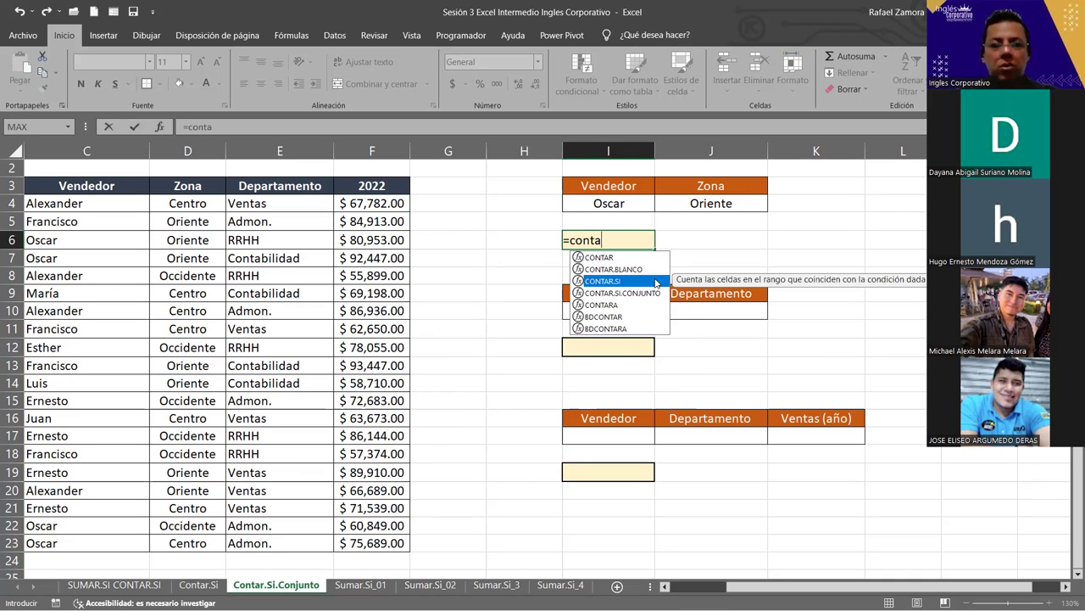
{"action": "key", "text": "Down"}
{"action": "key", "text": "Tab"}
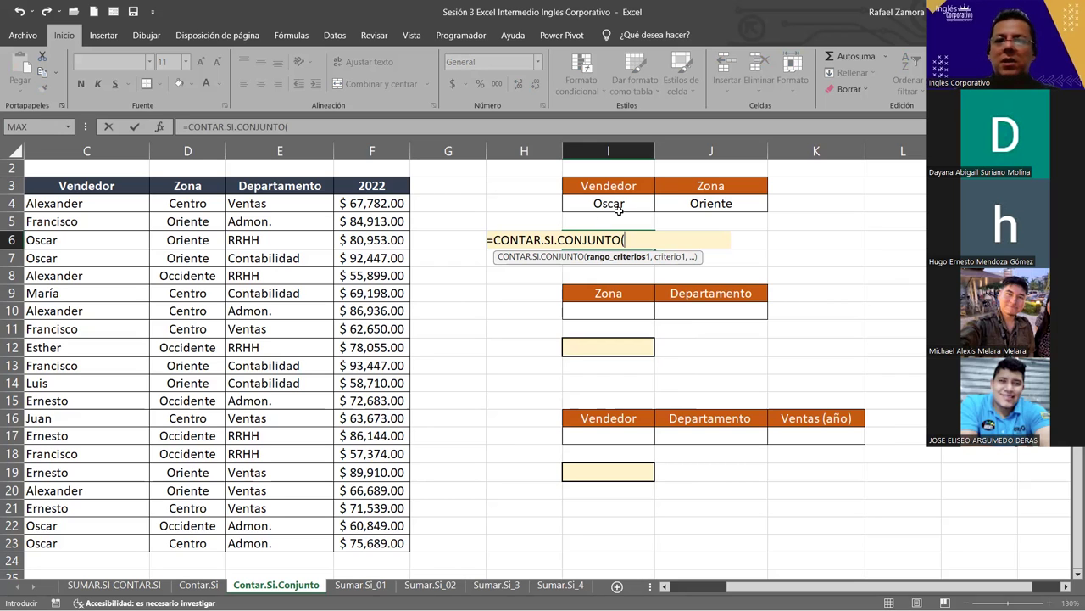
Step: Complete =CONTAR.SI.CONJUNTO(C4:C23,I4,D4:D23,J4) in I6, returning 2
{"action": "left_click", "coordinate": [78, 203]}
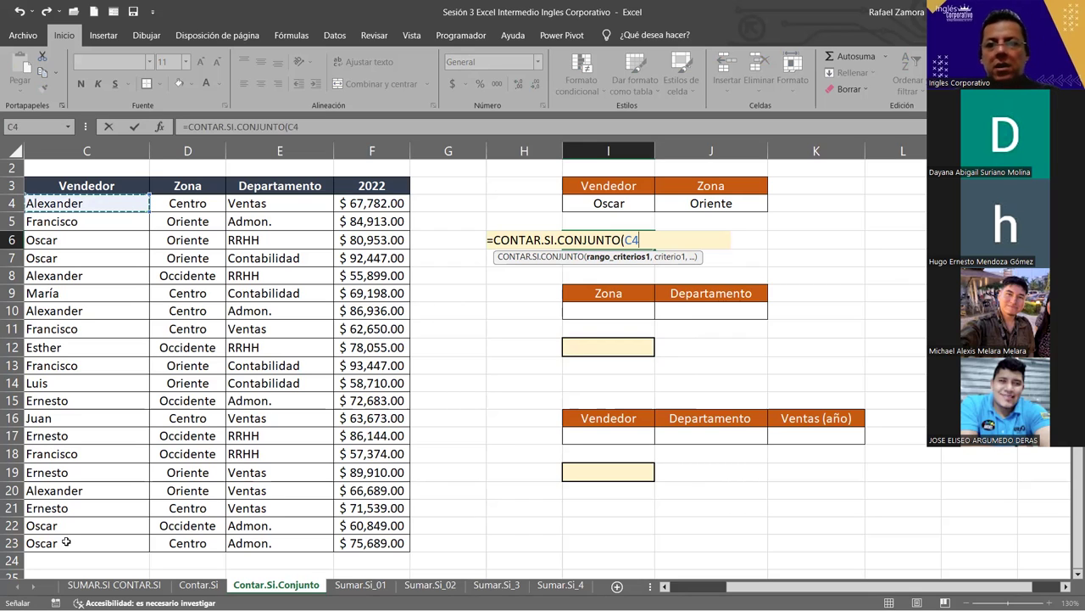
{"action": "left_click", "coordinate": [66, 542], "text": "shift"}
{"action": "type", "text": ","}
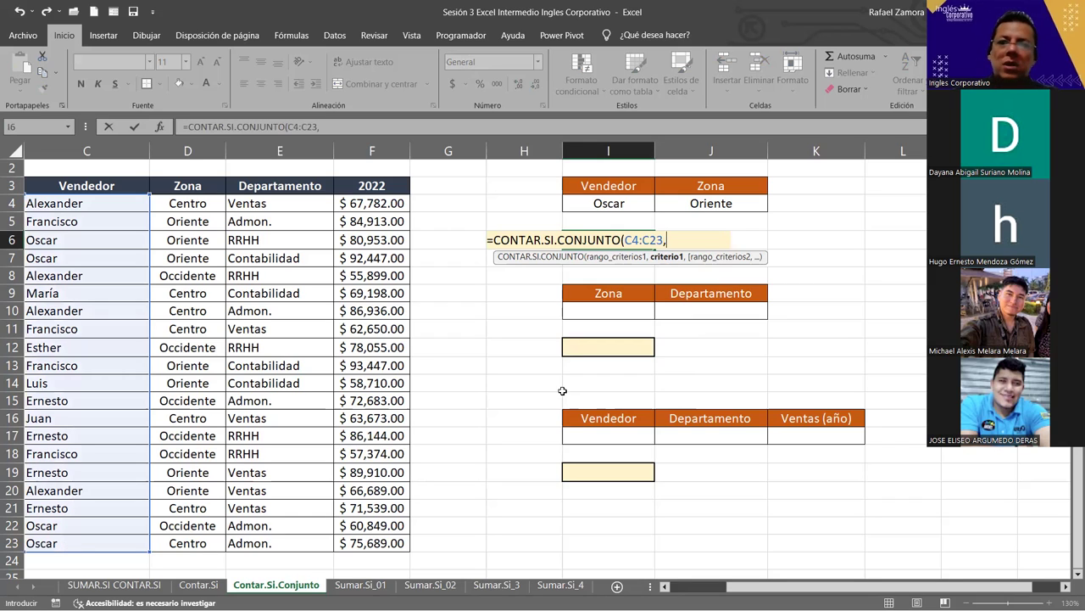
{"action": "left_click", "coordinate": [610, 202]}
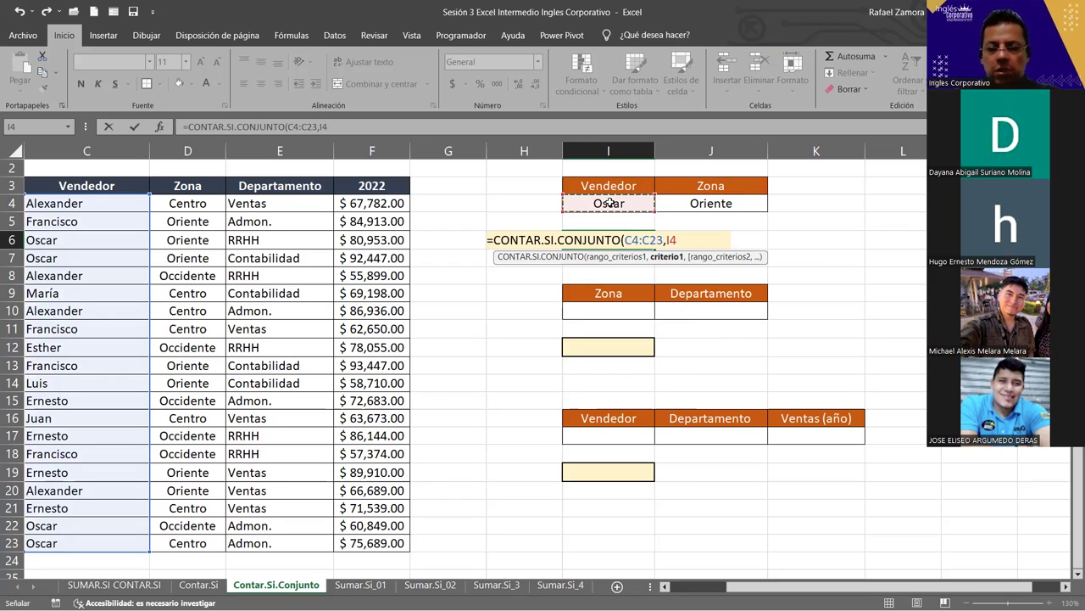
{"action": "type", "text": ","}
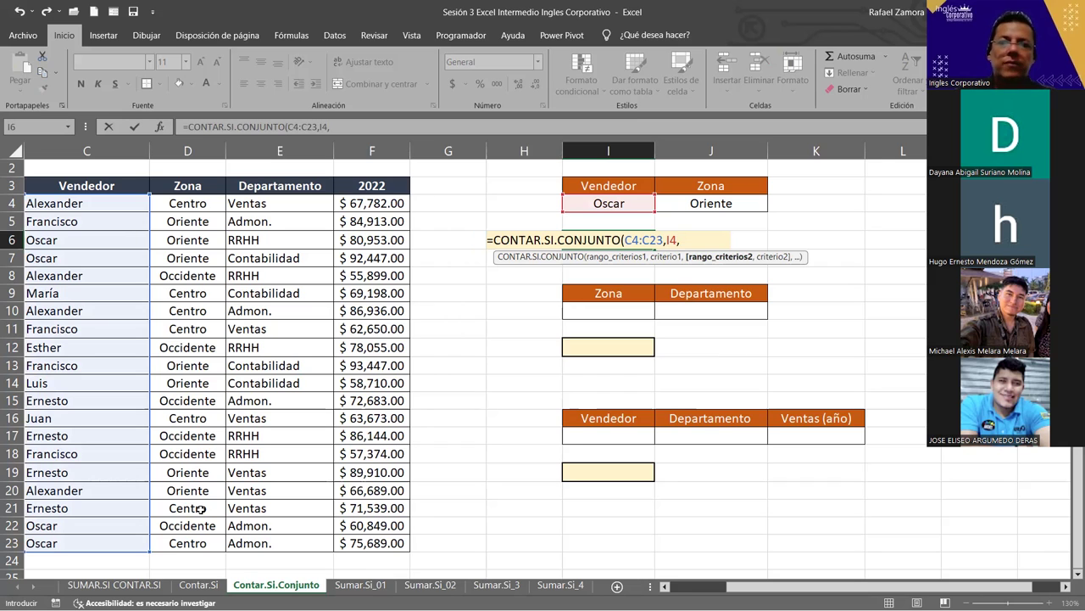
{"action": "left_click_drag", "start_coordinate": [187, 204], "coordinate": [188, 542]}
{"action": "type", "text": ","}
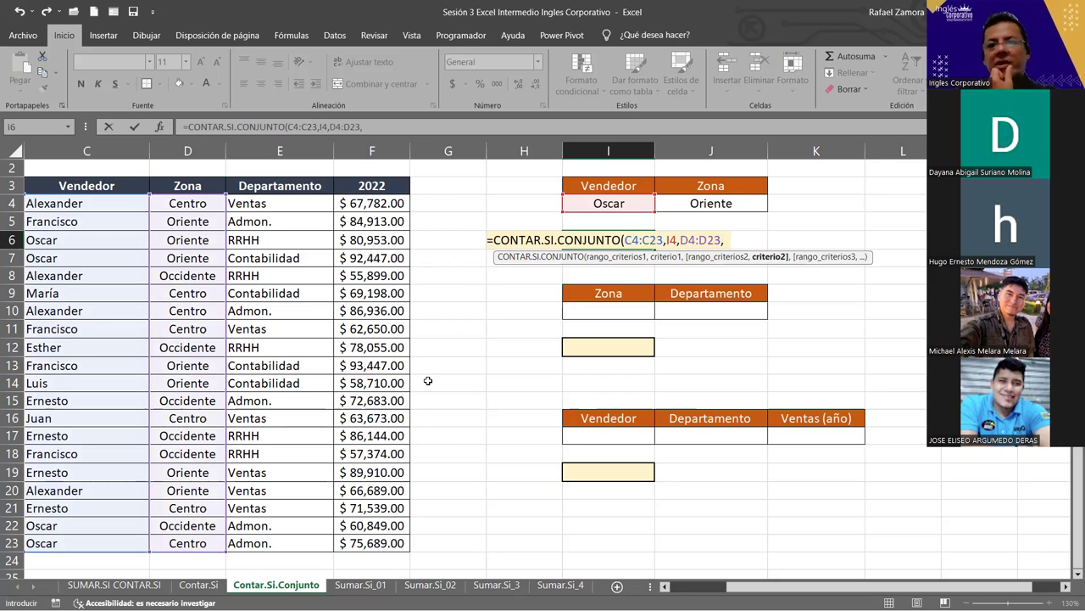
{"action": "left_click", "coordinate": [734, 206]}
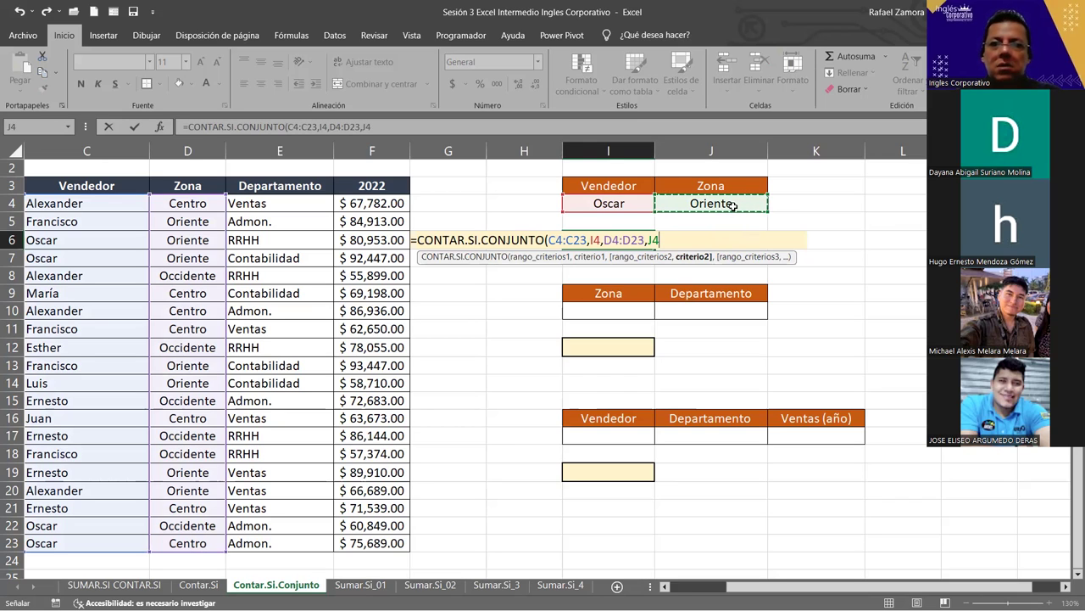
{"action": "left_click", "coordinate": [543, 239]}
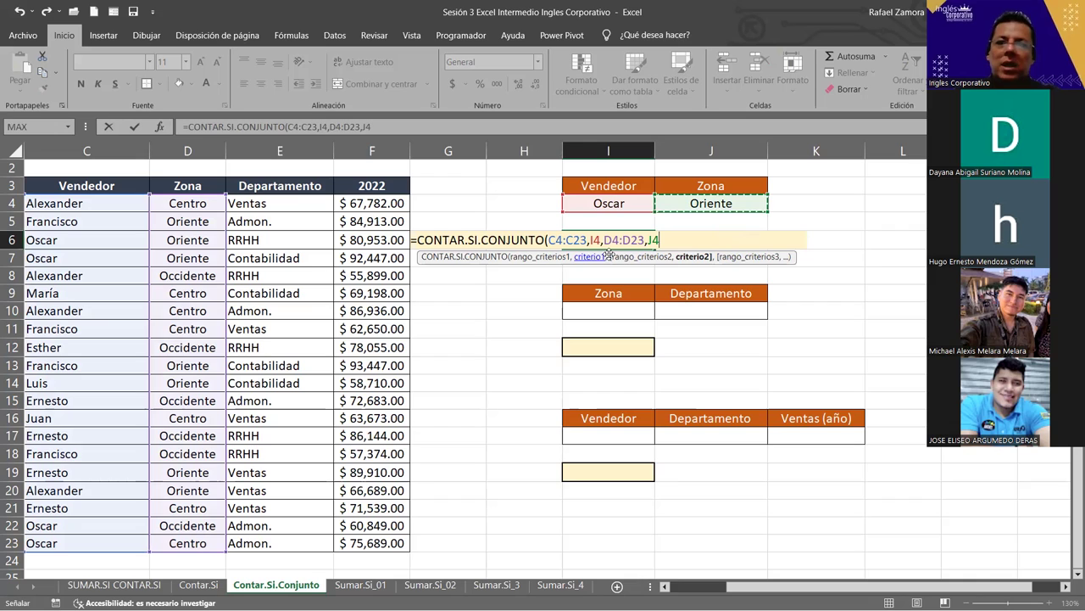
{"action": "left_click", "coordinate": [577, 240]}
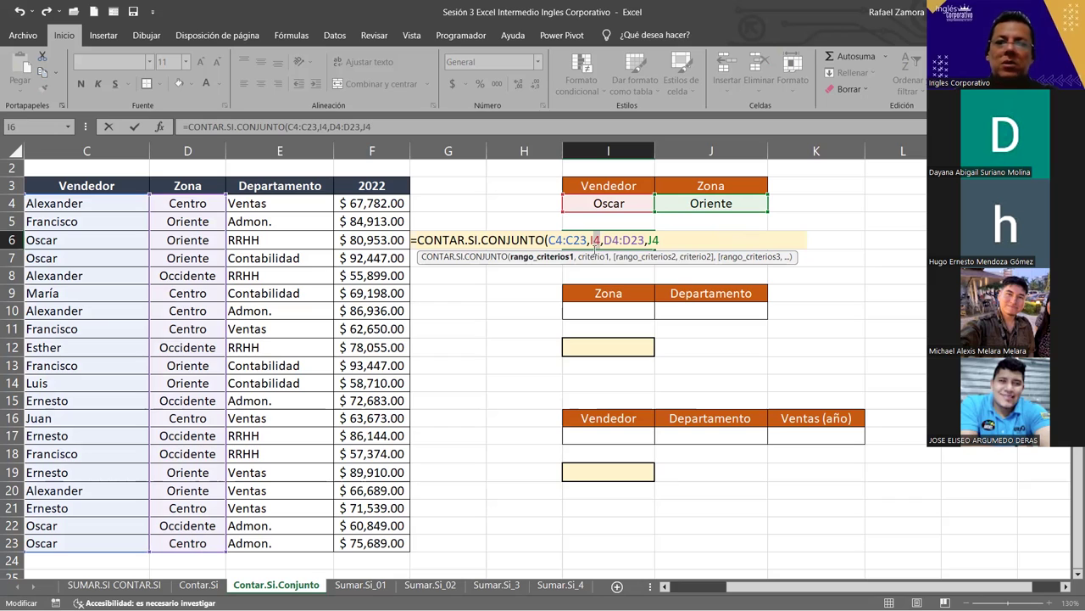
{"action": "left_click", "coordinate": [670, 239]}
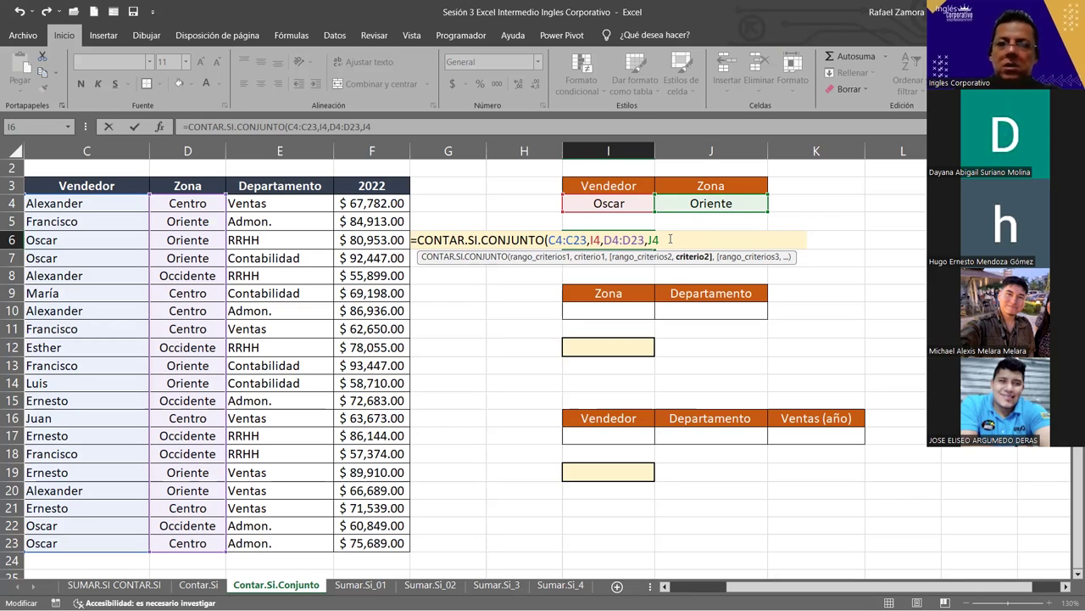
{"action": "type", "text": ")"}
{"action": "key", "text": "Return"}
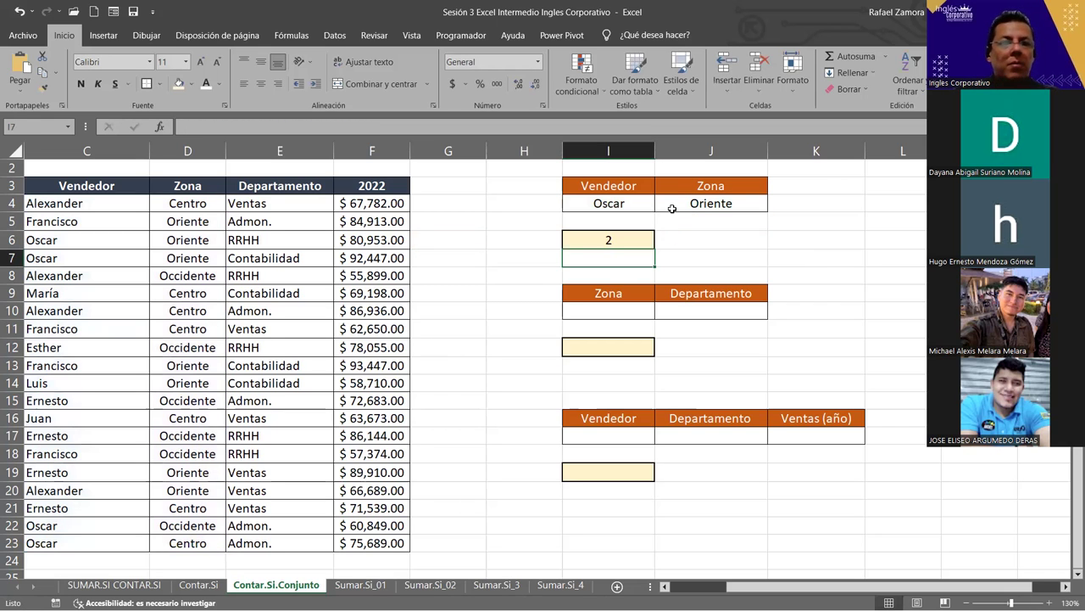
Step: Highlight Oscar's Oriente rows in the table to verify the count of 2
{"action": "left_click_drag", "start_coordinate": [95, 254], "coordinate": [95, 245]}
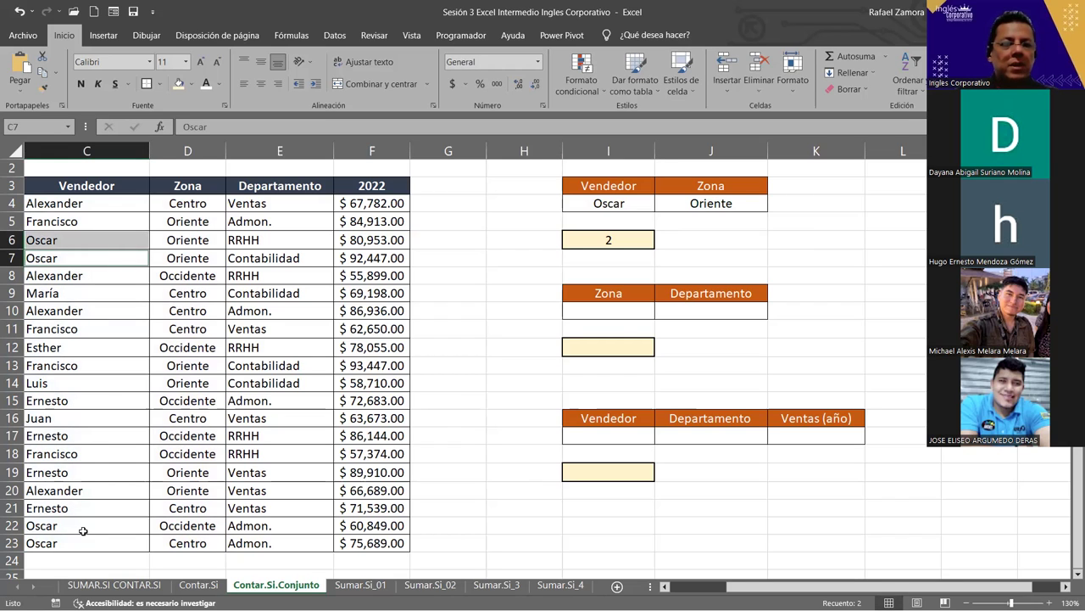
{"action": "left_click_drag", "start_coordinate": [83, 541], "coordinate": [83, 524], "text": "ctrl"}
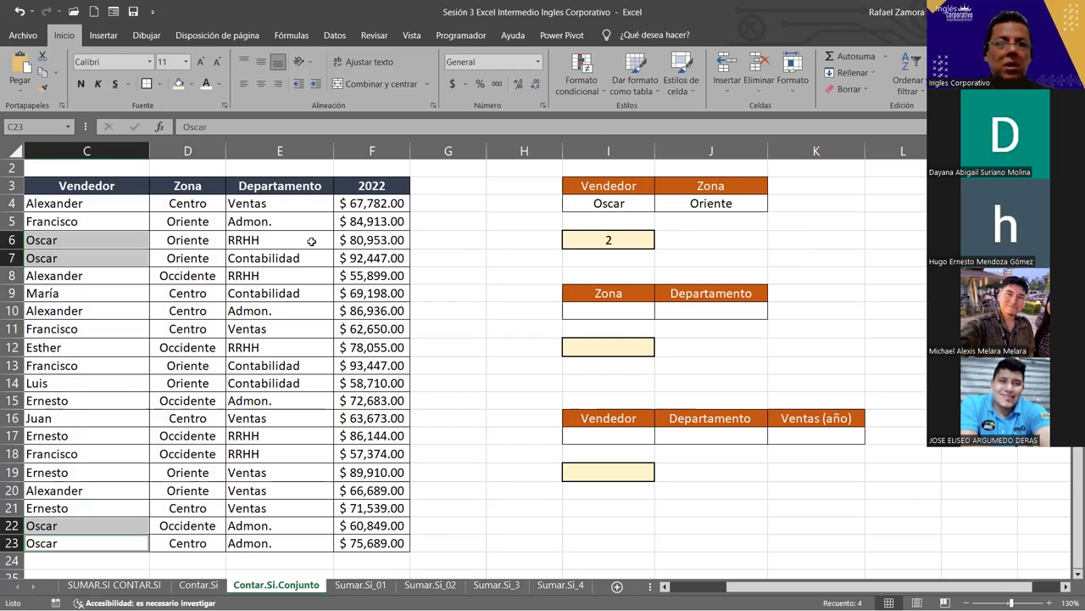
{"action": "left_click_drag", "start_coordinate": [203, 256], "coordinate": [203, 244], "text": "ctrl"}
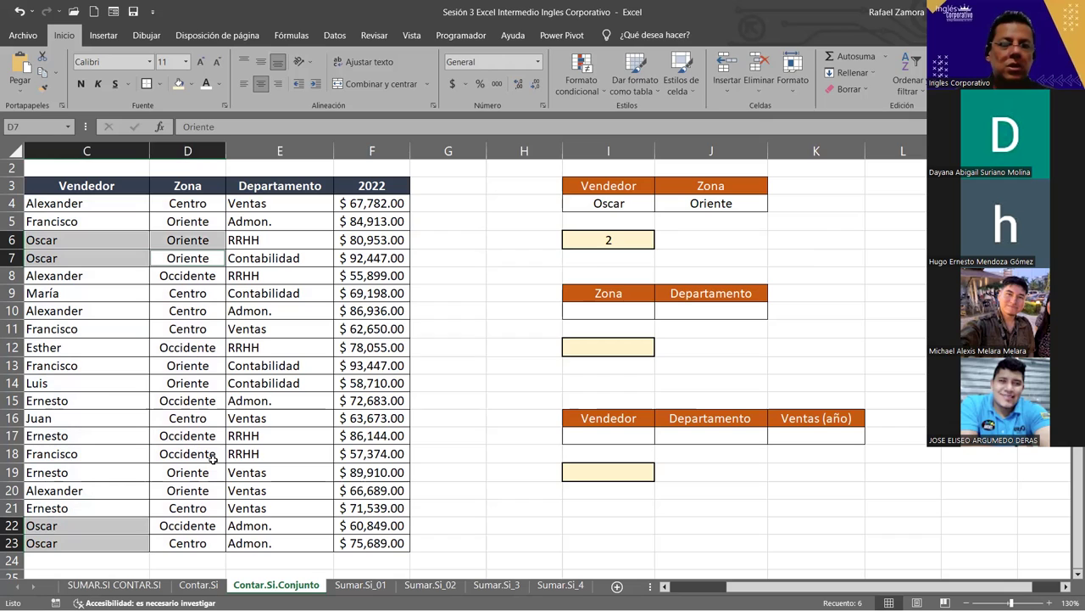
{"action": "left_click", "coordinate": [188, 561], "text": "ctrl"}
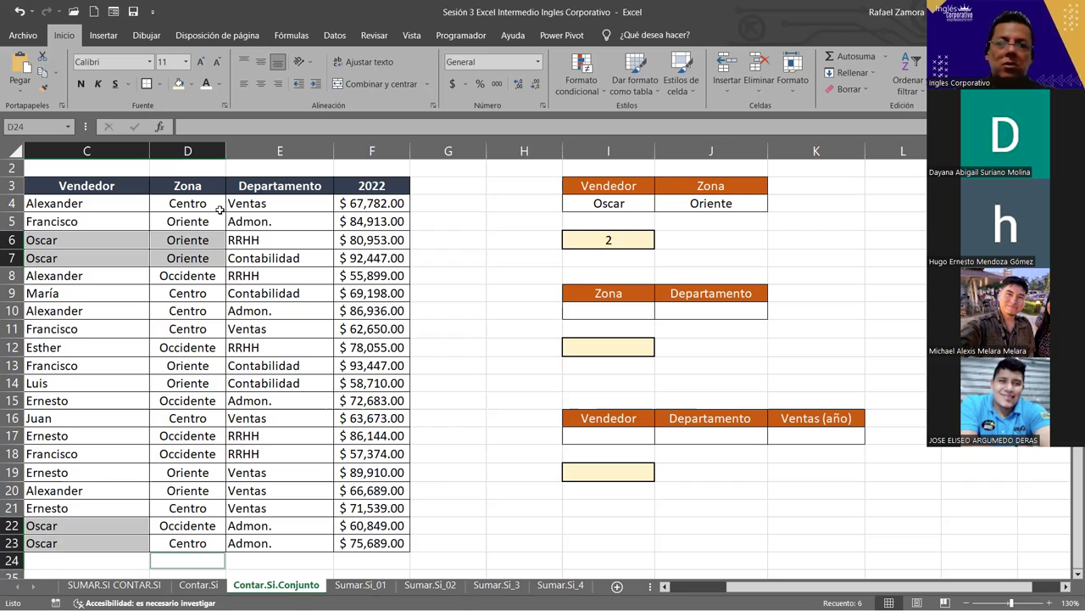
{"action": "left_click", "coordinate": [647, 240]}
{"action": "left_click", "coordinate": [750, 253]}
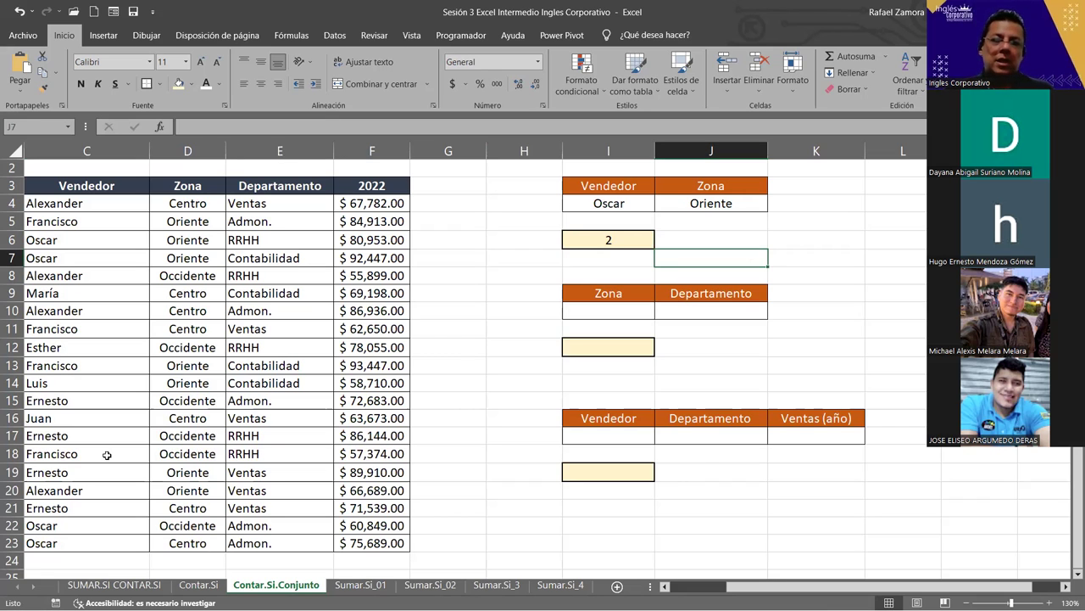
Step: Review the CONTAR.SI formulas across the result row 6 on the Contar.Si sheet
{"action": "left_click", "coordinate": [198, 584]}
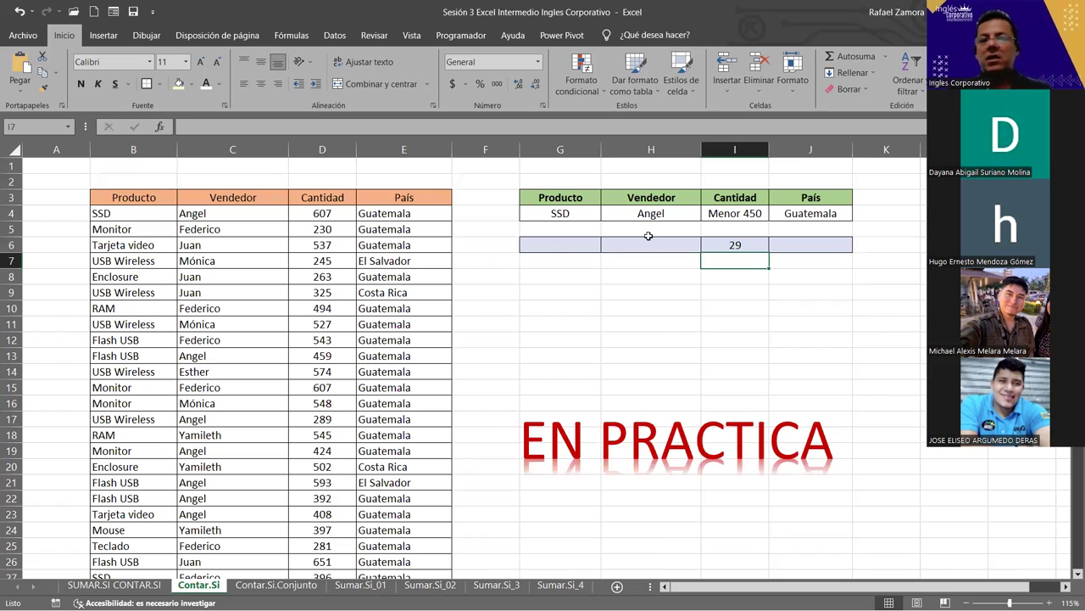
{"action": "left_click", "coordinate": [709, 237]}
{"action": "left_click", "coordinate": [833, 243]}
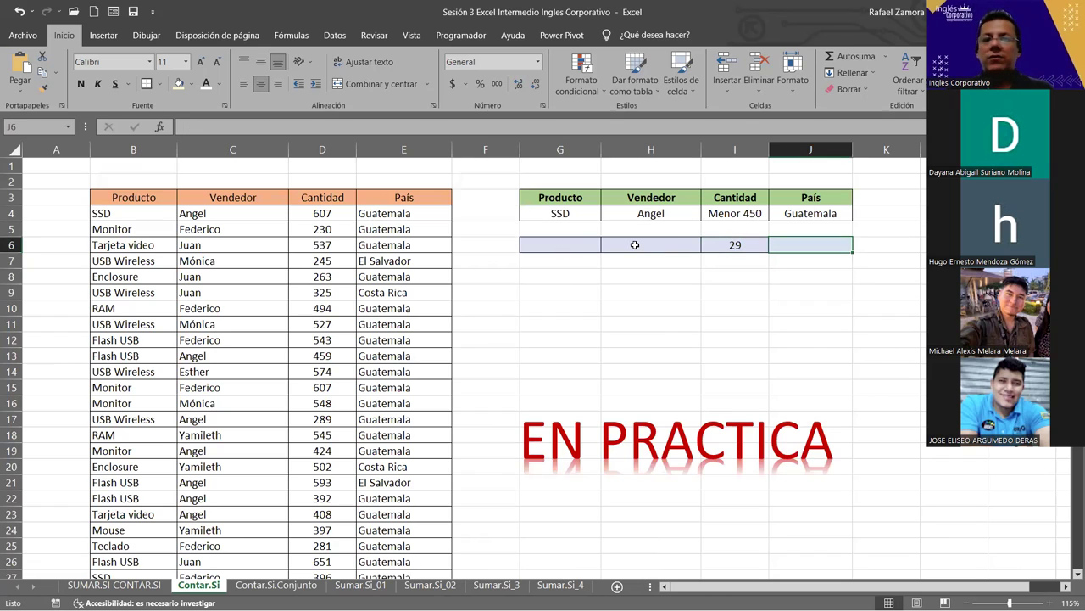
{"action": "key", "text": "Tab"}
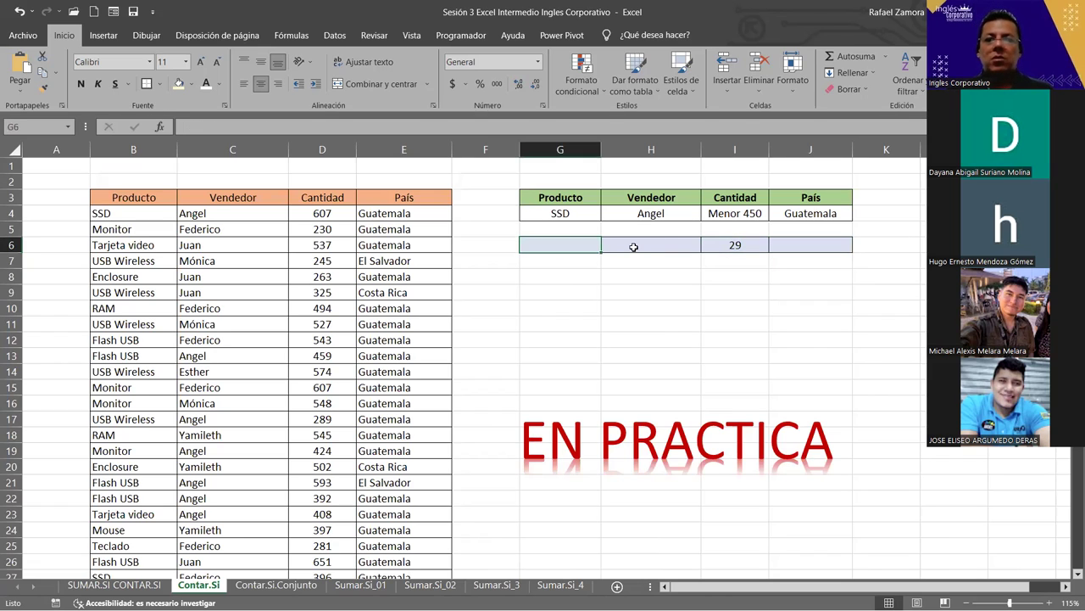
{"action": "key", "text": "Tab"}
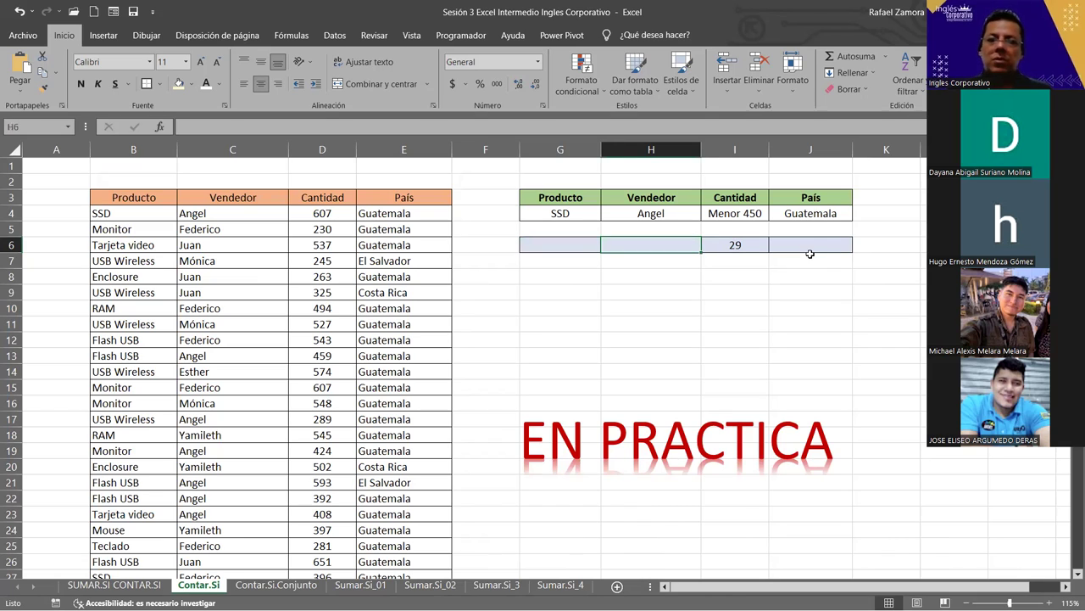
{"action": "key", "text": "Tab"}
{"action": "key", "text": "Tab"}
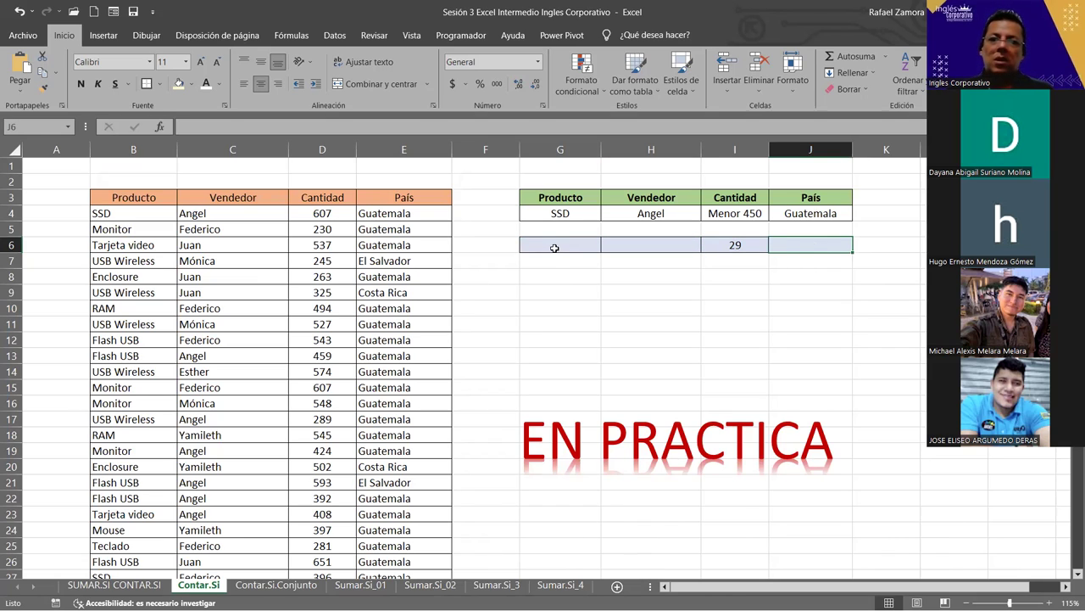
{"action": "key", "text": "Tab"}
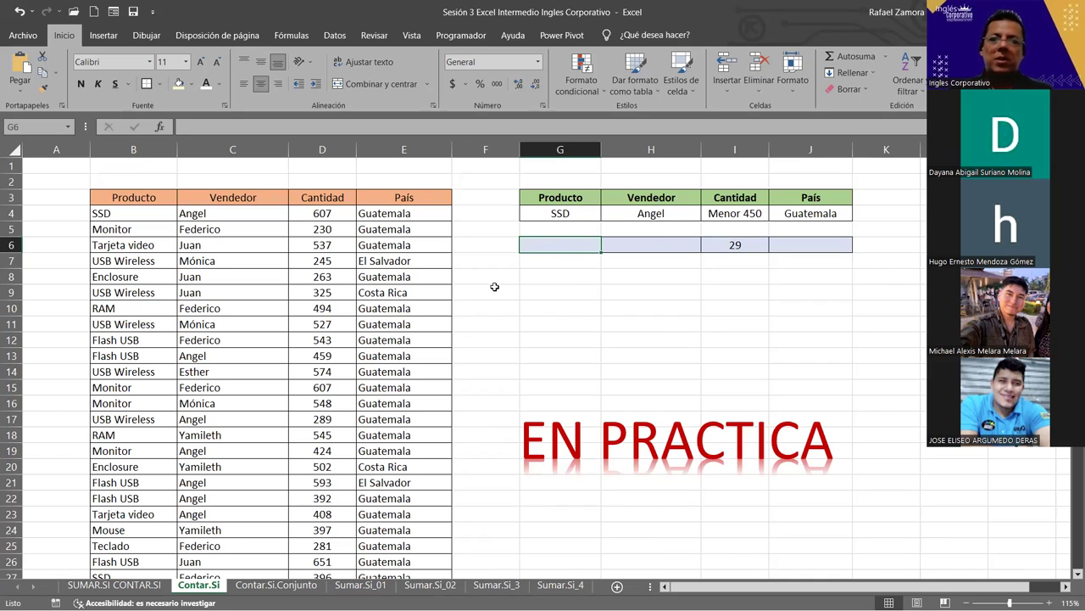
Step: Return to the Contar.Si.Conjunto sheet and move toward the second criteria block
{"action": "left_click", "coordinate": [262, 586]}
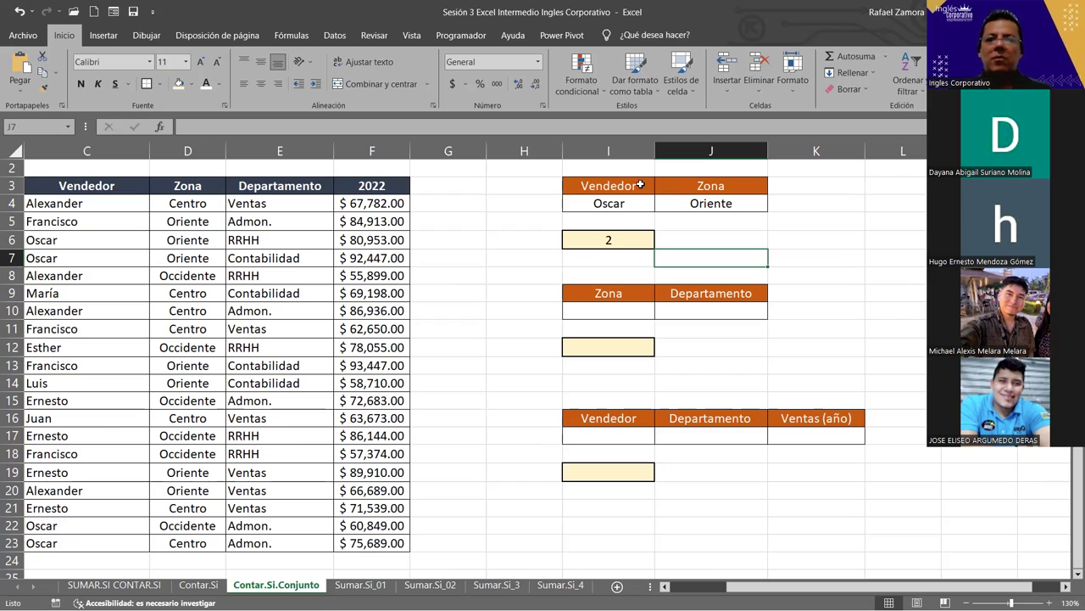
{"action": "key", "text": "Right"}
{"action": "key", "text": "Down"}
{"action": "key", "text": "Down"}
{"action": "key", "text": "Down"}
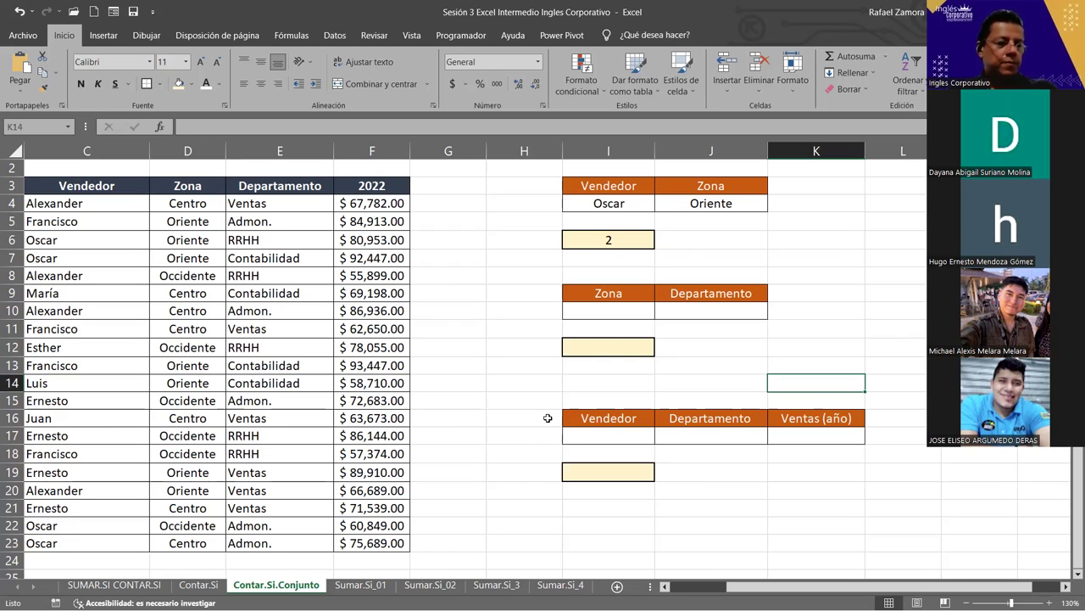
Step: Enter Centro in I10 and Ventas in J10 as the second block's criteria
{"action": "left_click", "coordinate": [594, 309]}
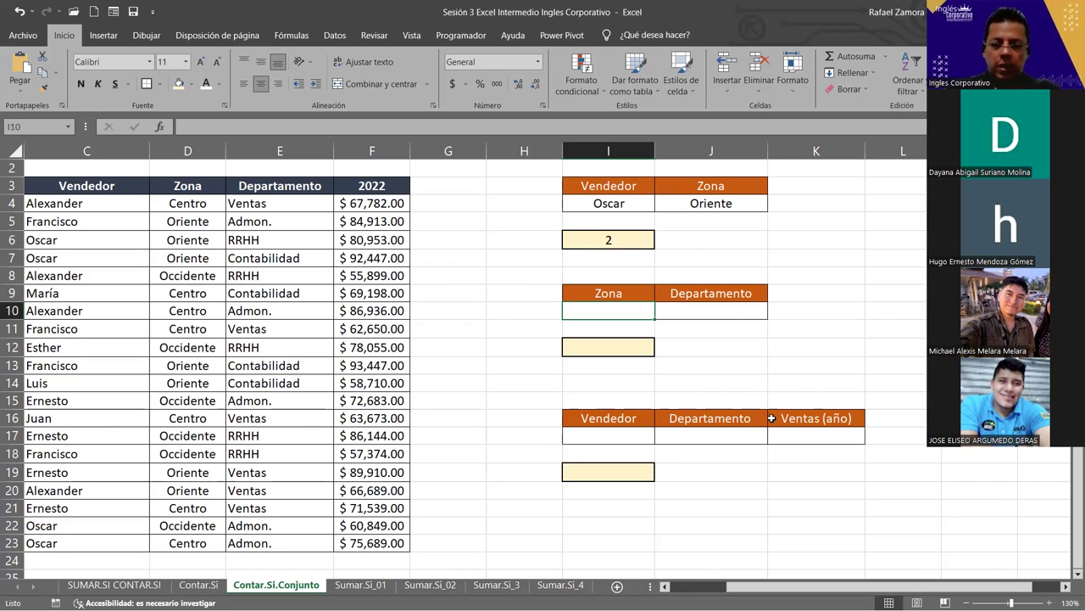
{"action": "type", "text": "Centro"}
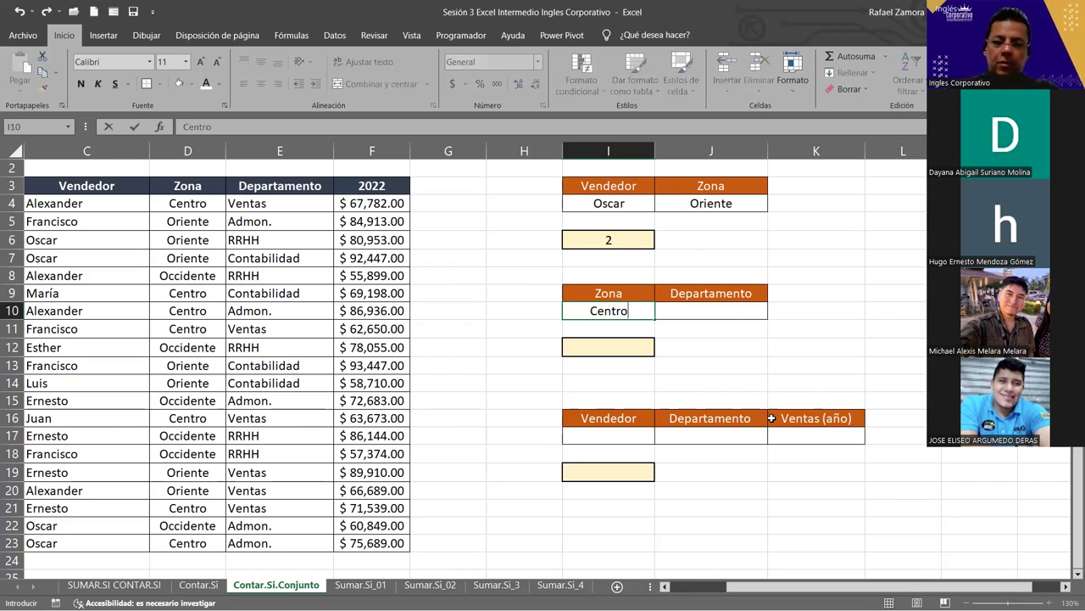
{"action": "key", "text": "Return"}
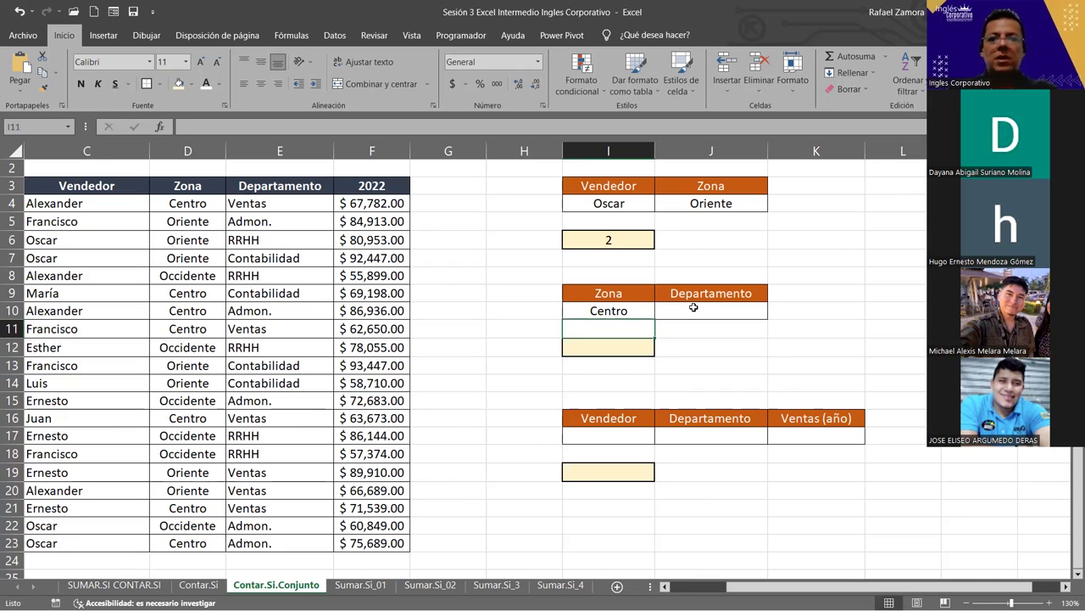
{"action": "key", "text": "Up"}
{"action": "key", "text": "Right"}
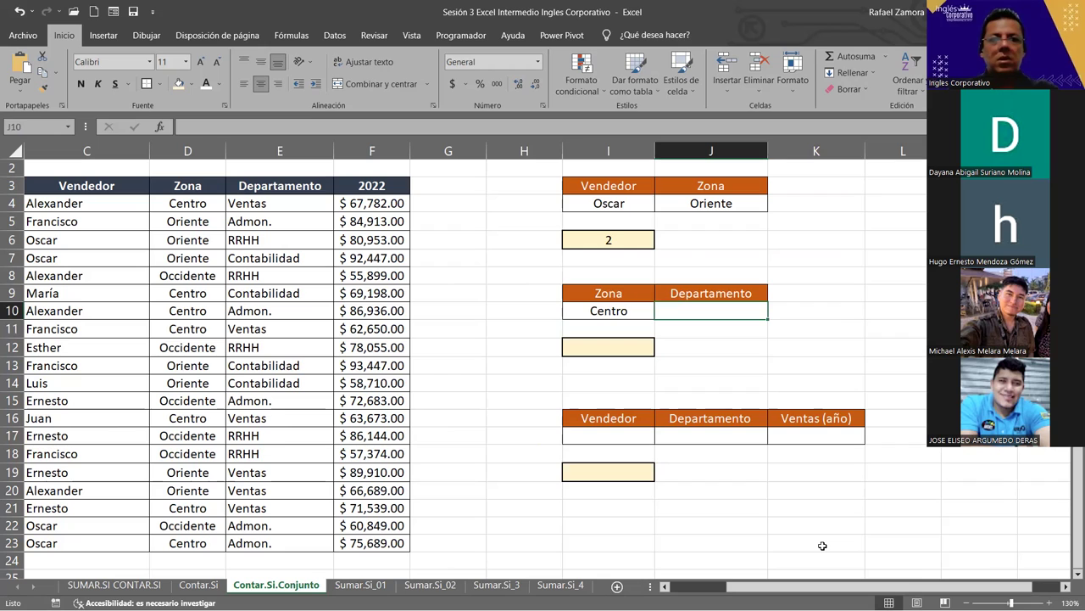
{"action": "type", "text": "Ven"}
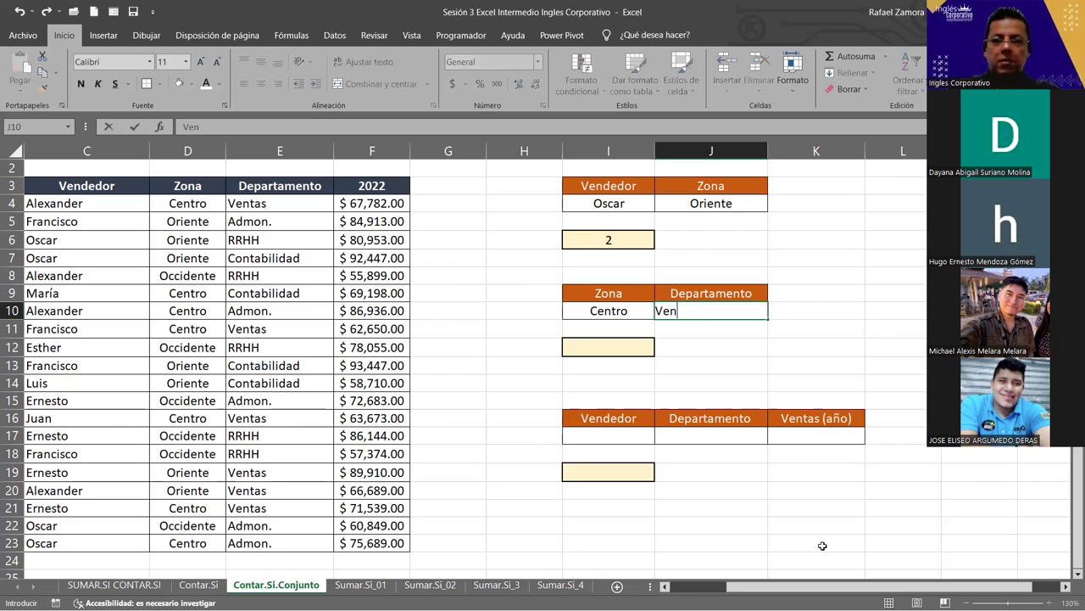
{"action": "type", "text": "tas"}
{"action": "key", "text": "Return"}
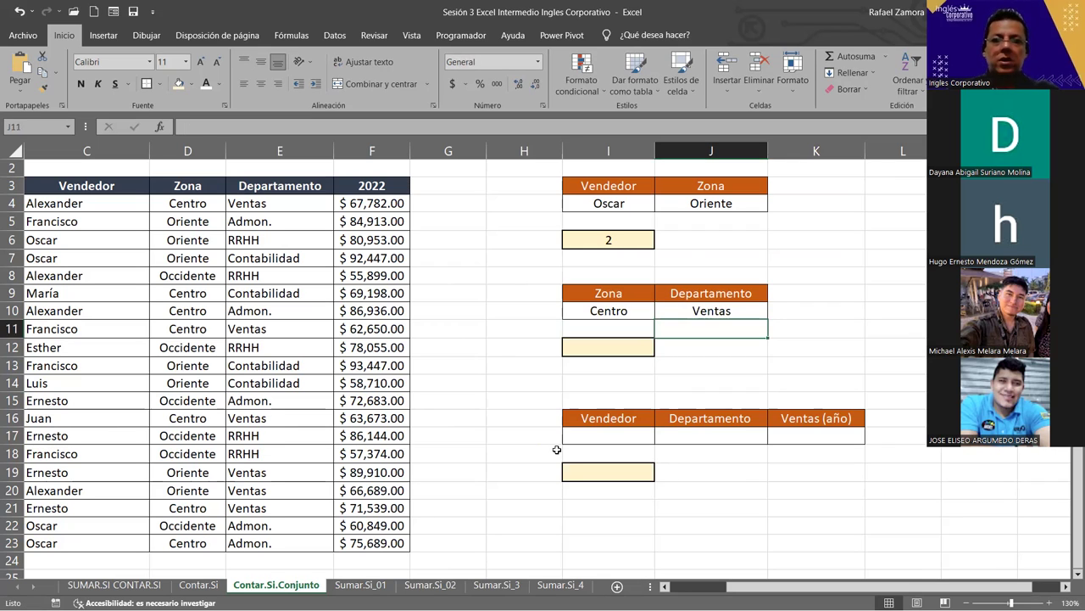
{"action": "left_click", "coordinate": [612, 431]}
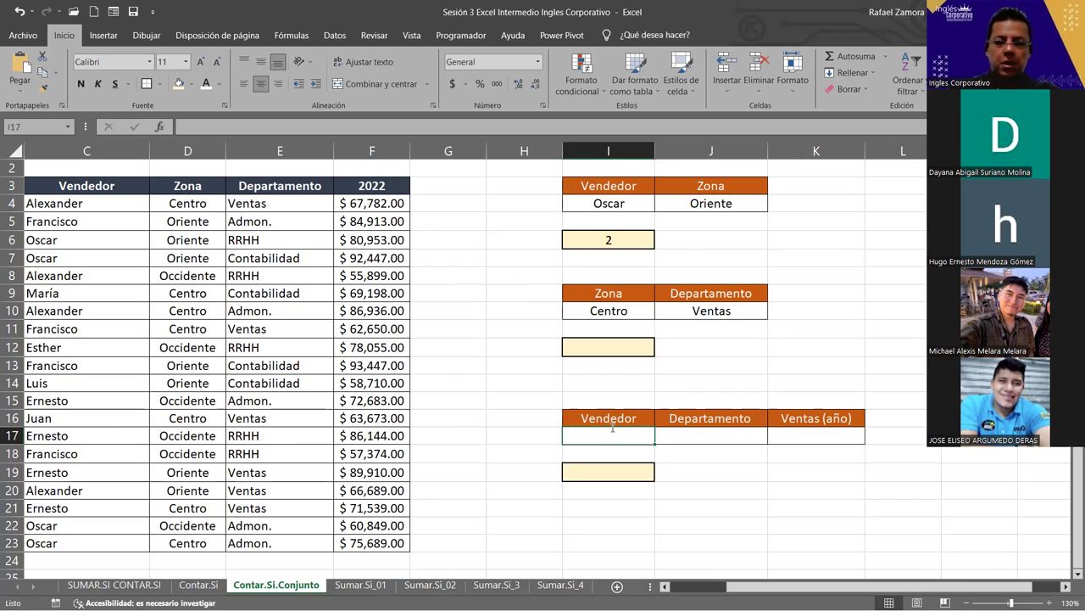
Step: Fill the third block's Vendedor, Departamento and Ventas (año) with Luis, Contabilidad and >40000
{"action": "type", "text": "Luis"}
{"action": "key", "text": "Tab"}
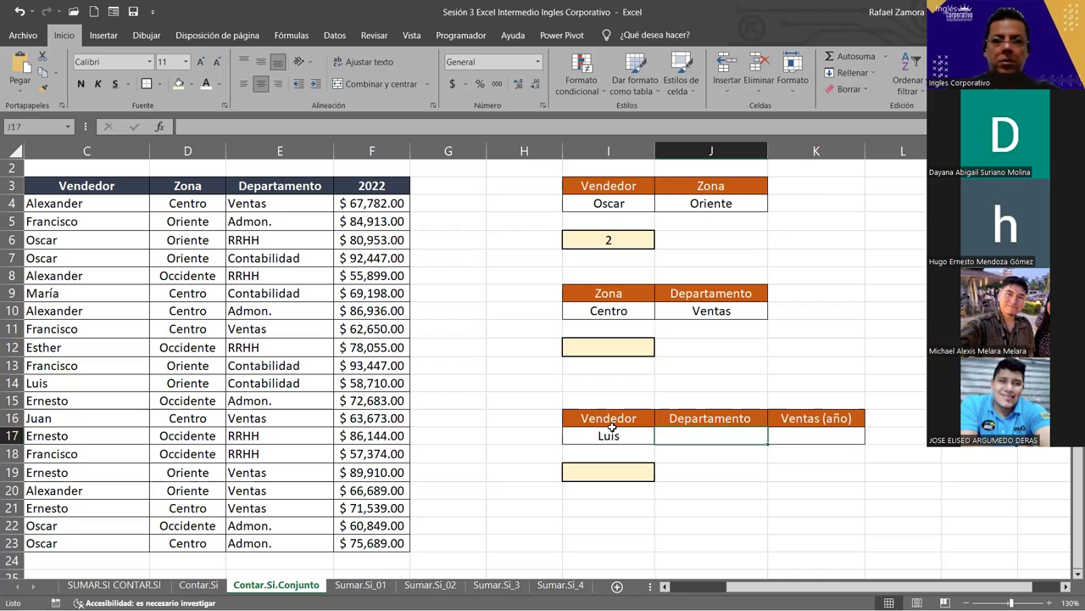
{"action": "type", "text": "Conta"}
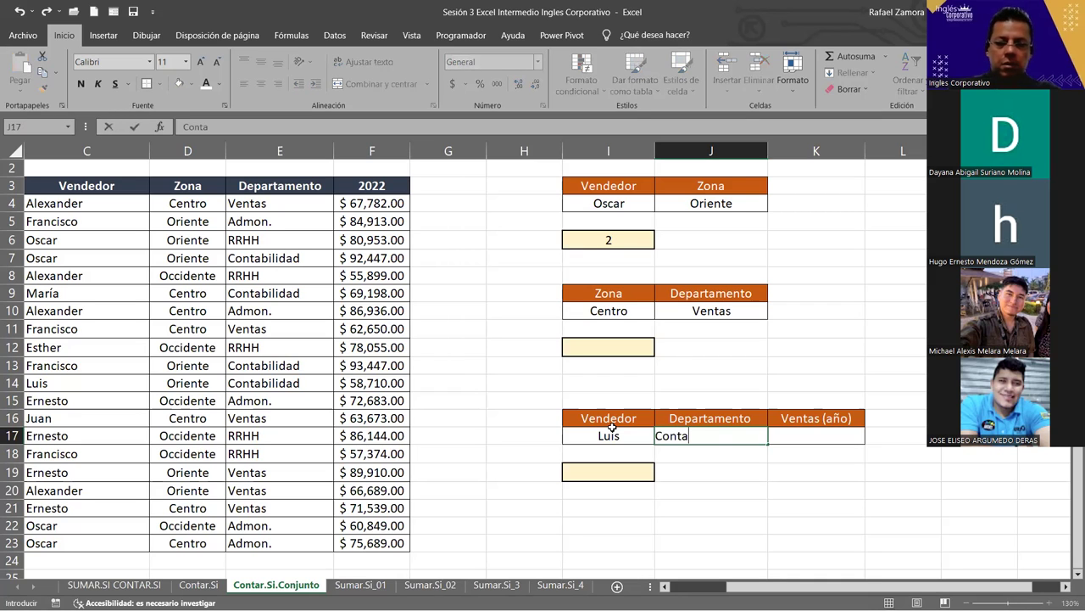
{"action": "type", "text": "bilidad"}
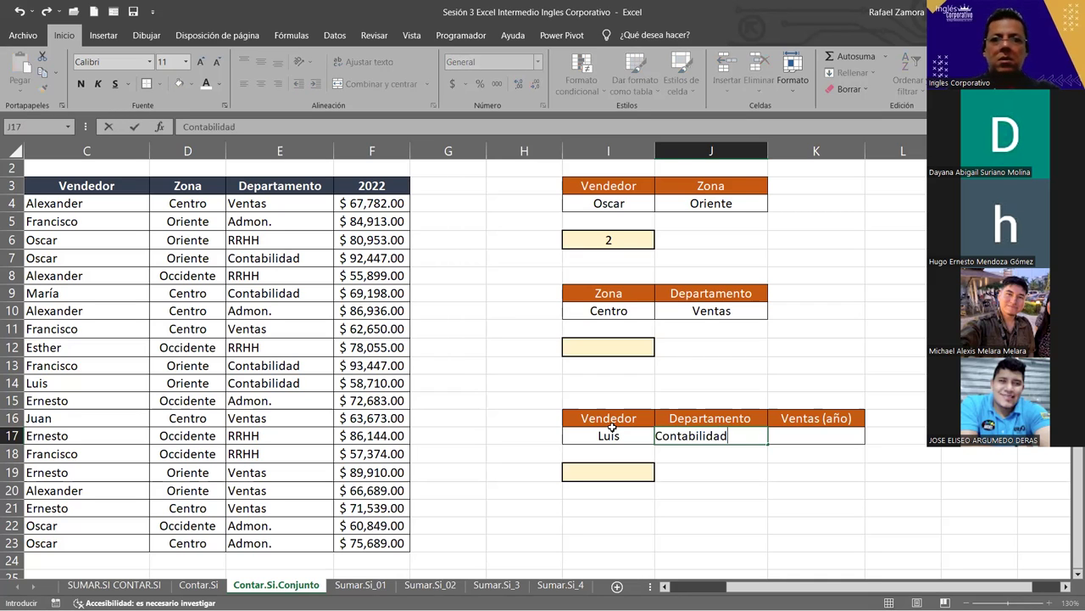
{"action": "key", "text": "Tab"}
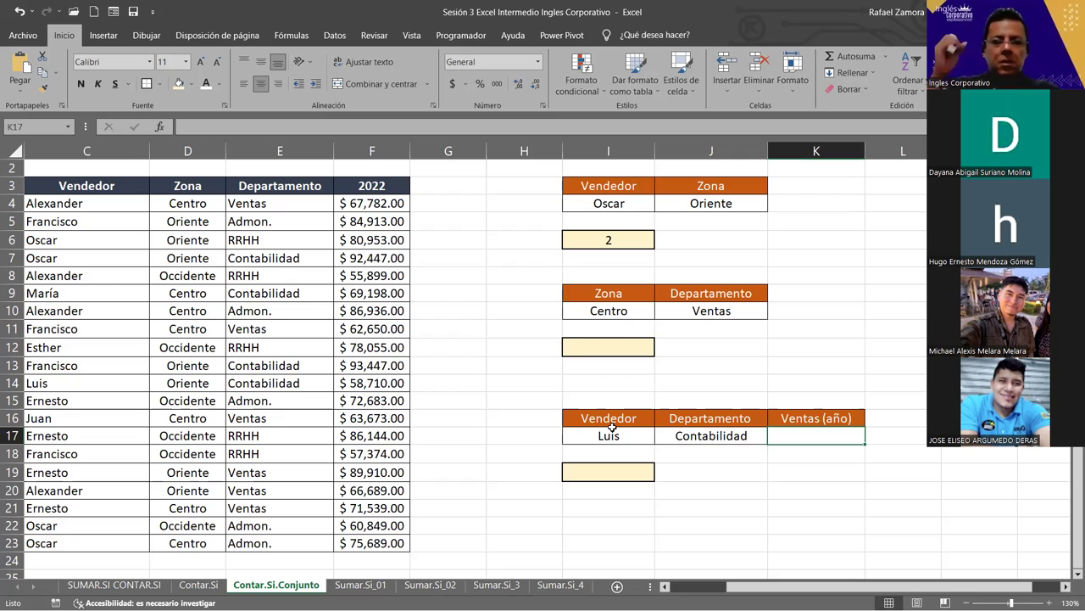
{"action": "type", "text": ">"}
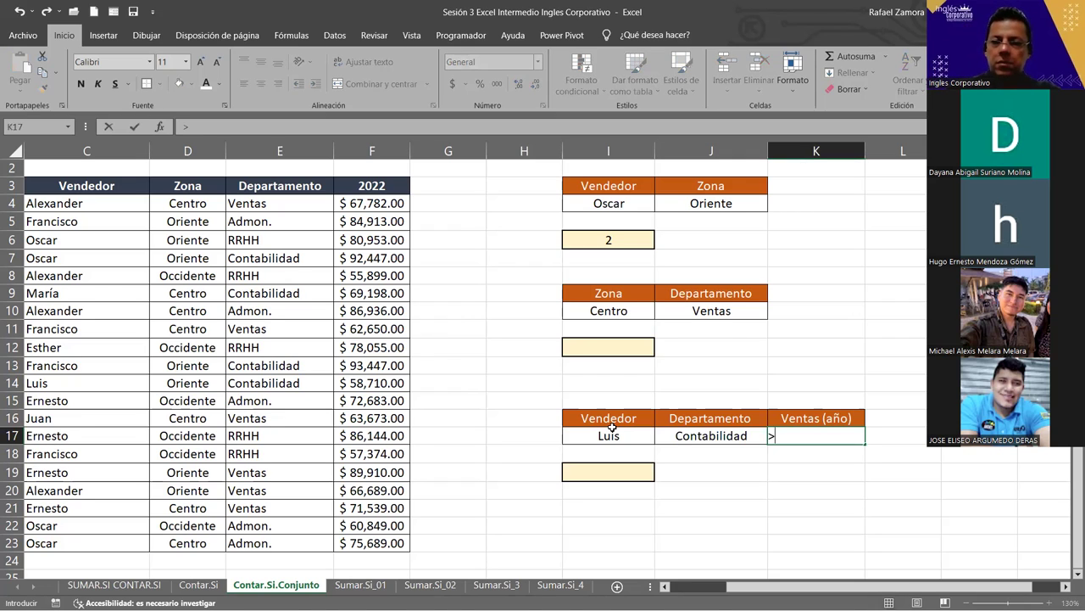
{"action": "type", "text": "40"}
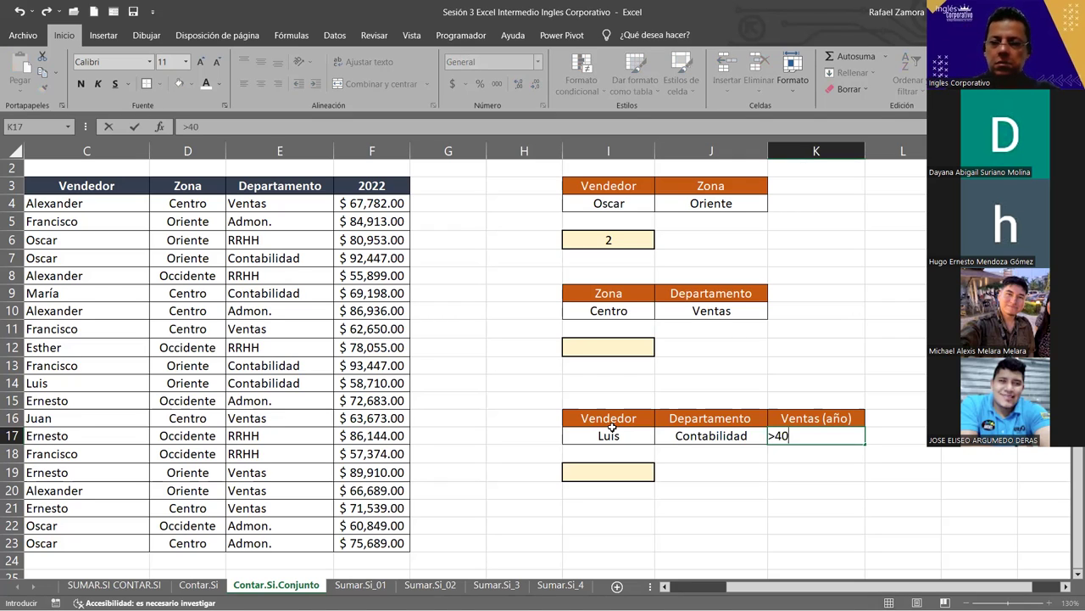
{"action": "type", "text": "000"}
{"action": "key", "text": "Return"}
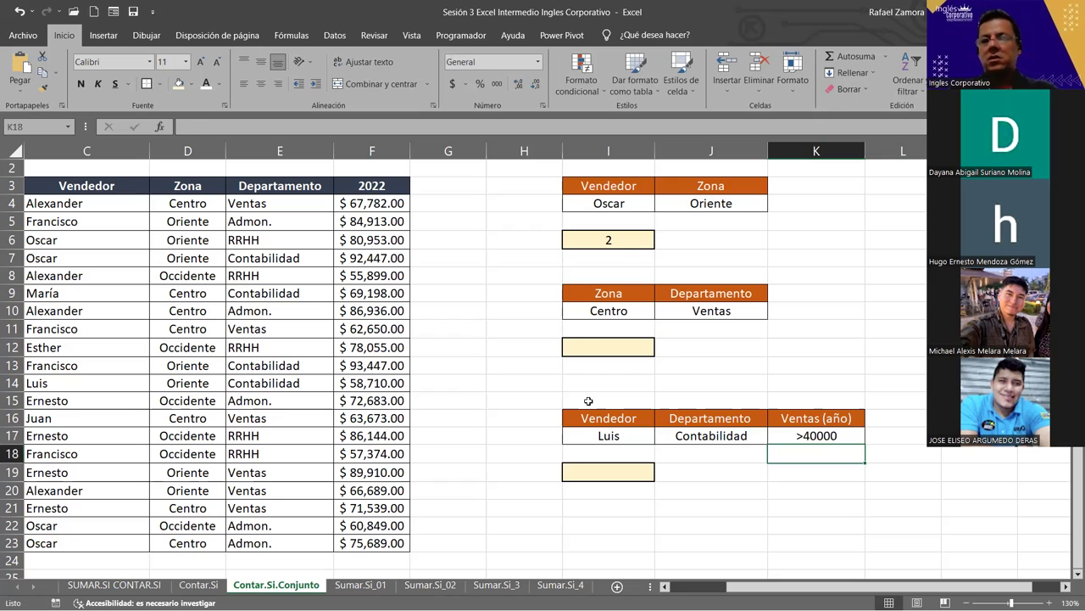
{"action": "key", "text": "Down"}
{"action": "key", "text": "Down"}
{"action": "key", "text": "Down"}
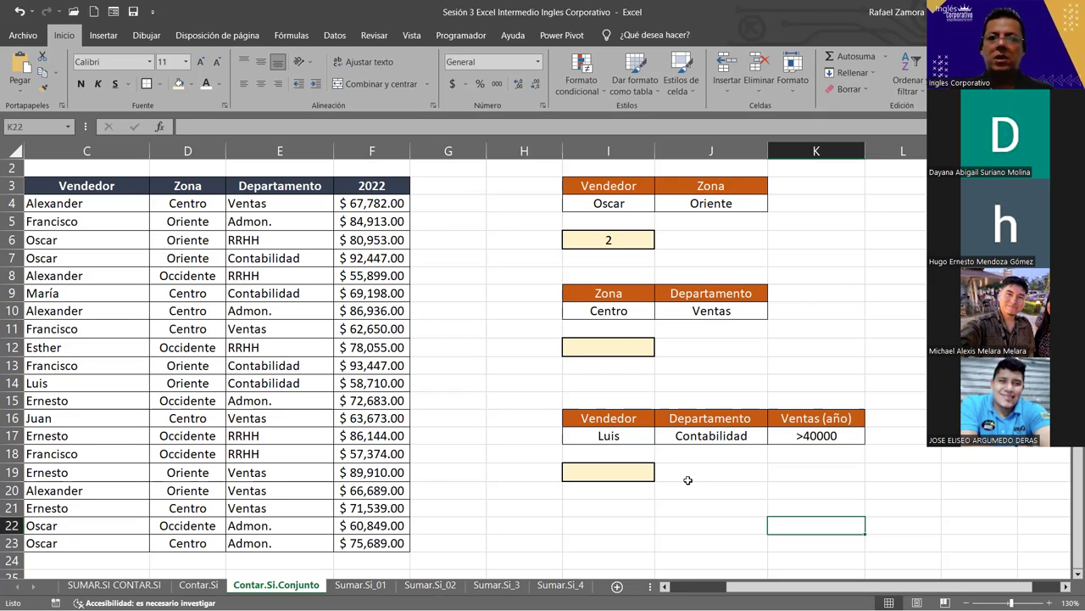
{"action": "left_click", "coordinate": [621, 341]}
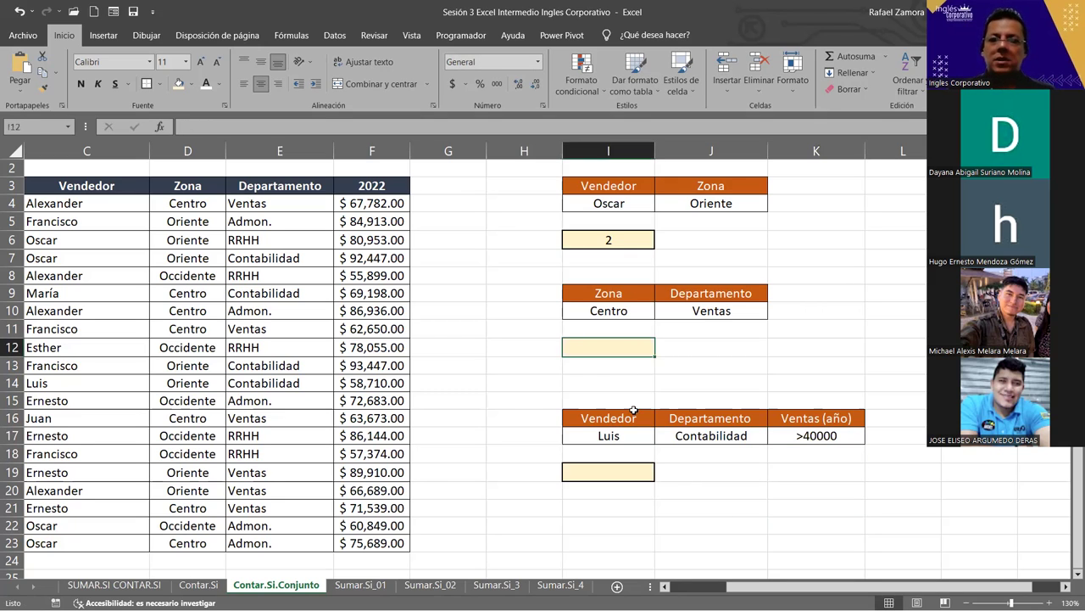
{"action": "left_click_drag", "start_coordinate": [802, 434], "coordinate": [593, 435]}
{"action": "left_click", "coordinate": [636, 492]}
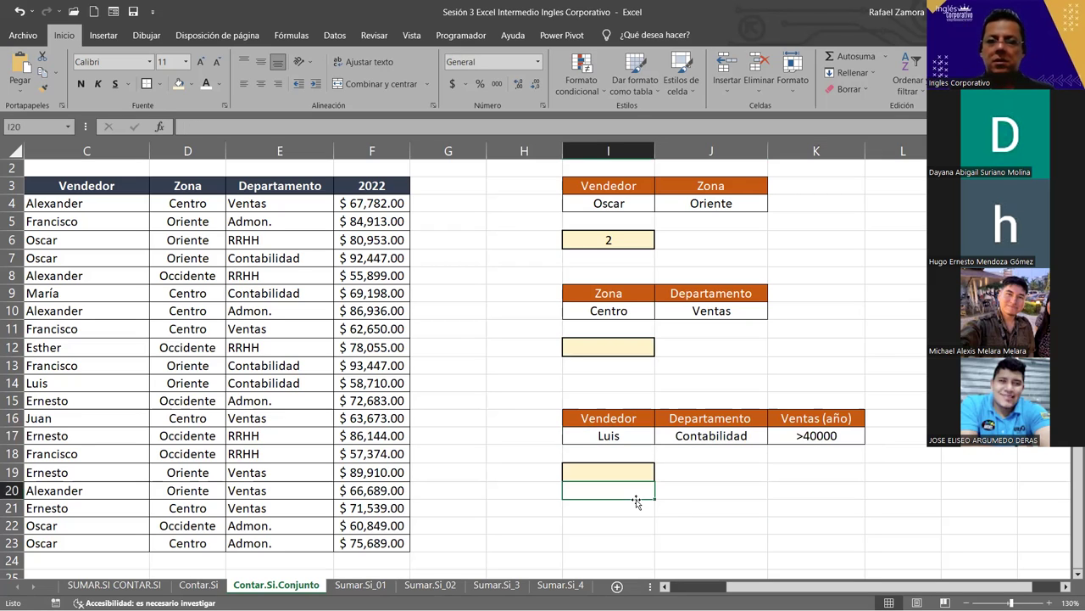
{"action": "left_click", "coordinate": [674, 522]}
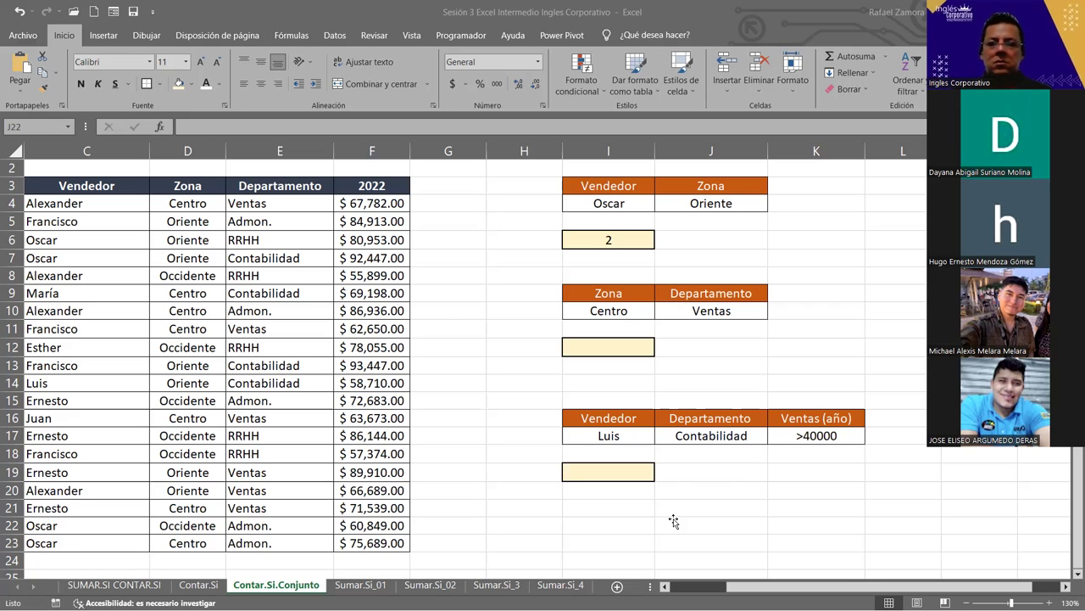
{"action": "left_click", "coordinate": [673, 521]}
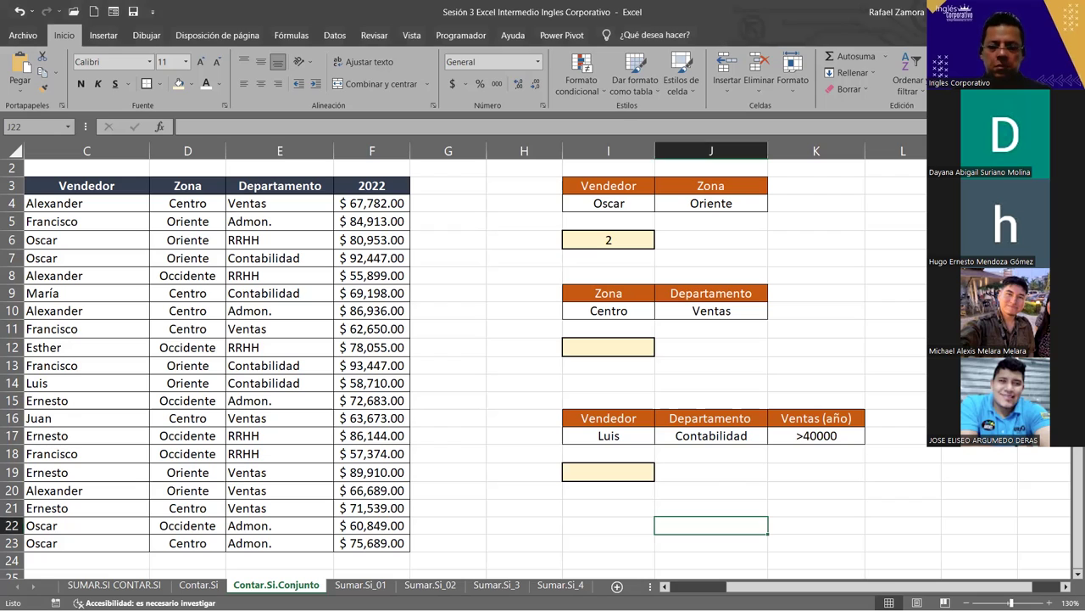
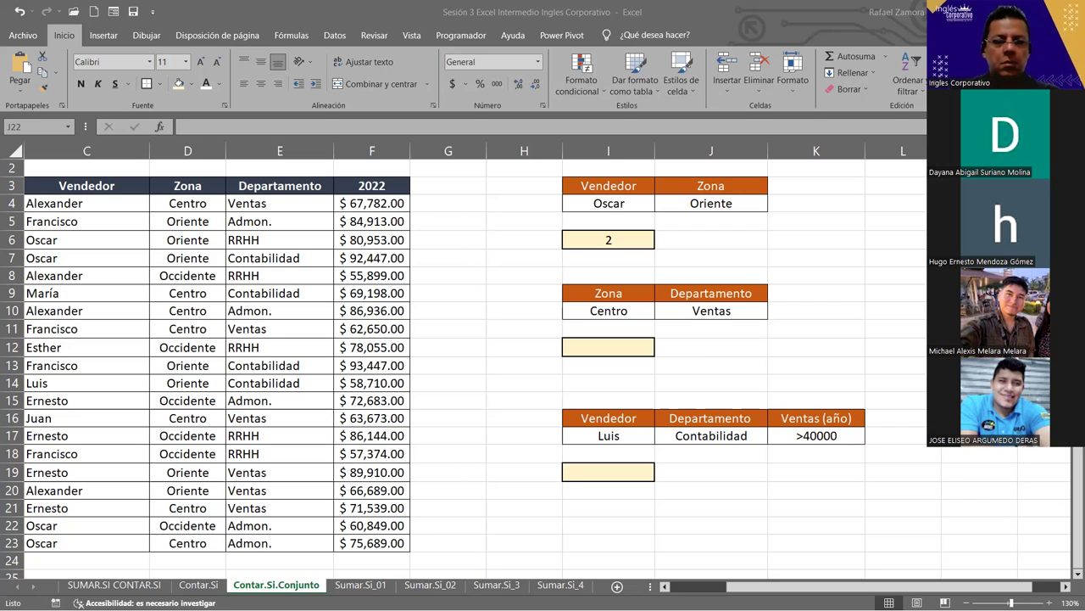
Step: Move the EN PRACTICA banner from Contar.Si onto Contar.Si.Conjunto, under the third criteria block near I19
{"action": "key", "text": "ctrl+Page_Up"}
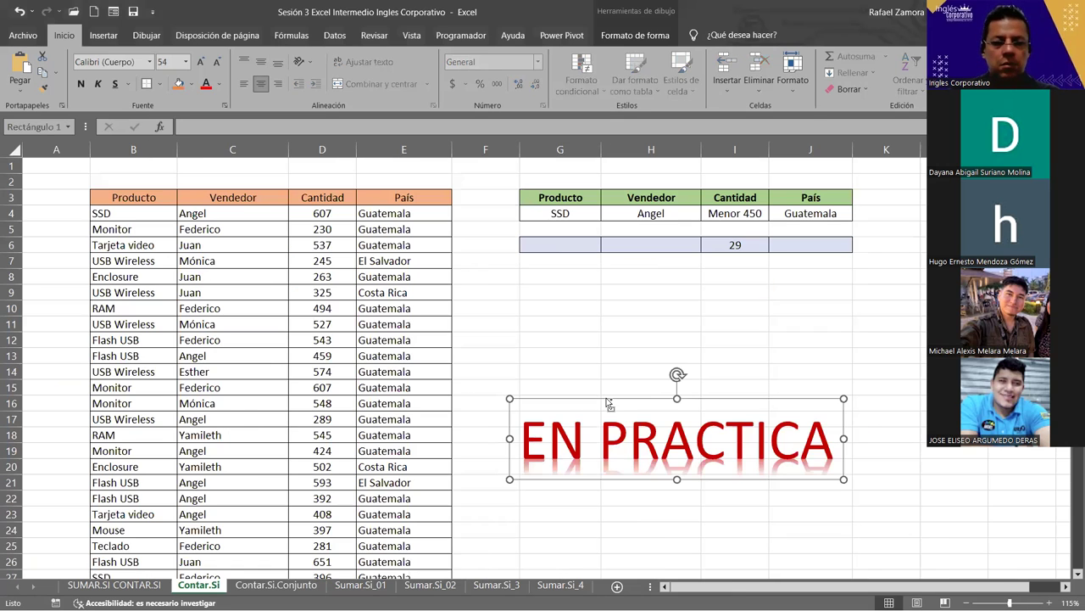
{"action": "key", "text": "Delete"}
{"action": "key", "text": "ctrl+Page_Down"}
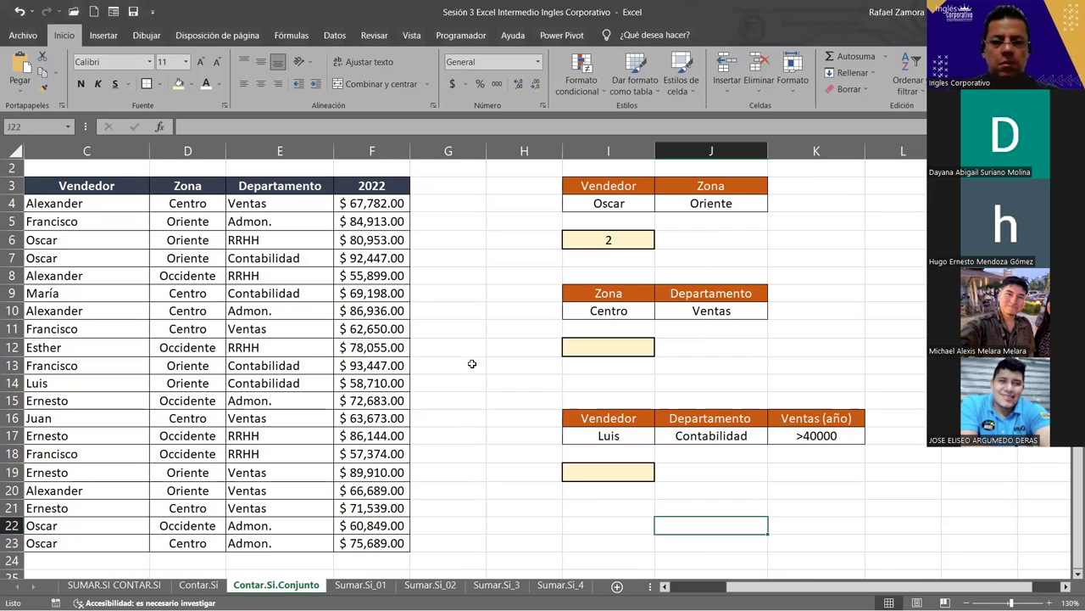
{"action": "key", "text": "ctrl+v"}
{"action": "left_click_drag", "start_coordinate": [706, 517], "coordinate": [594, 477]}
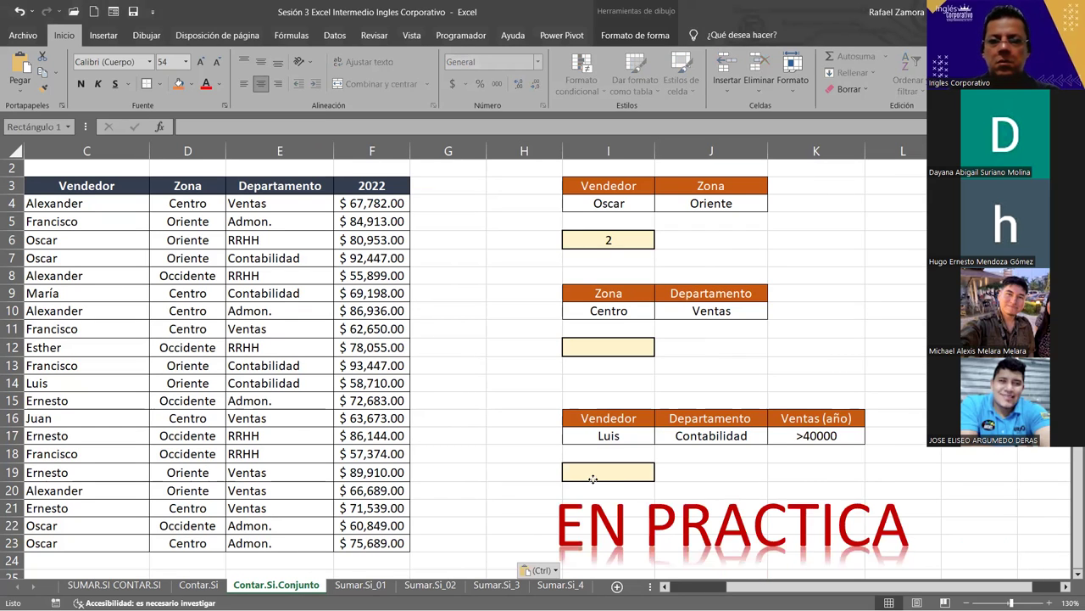
{"action": "left_click", "coordinate": [858, 276]}
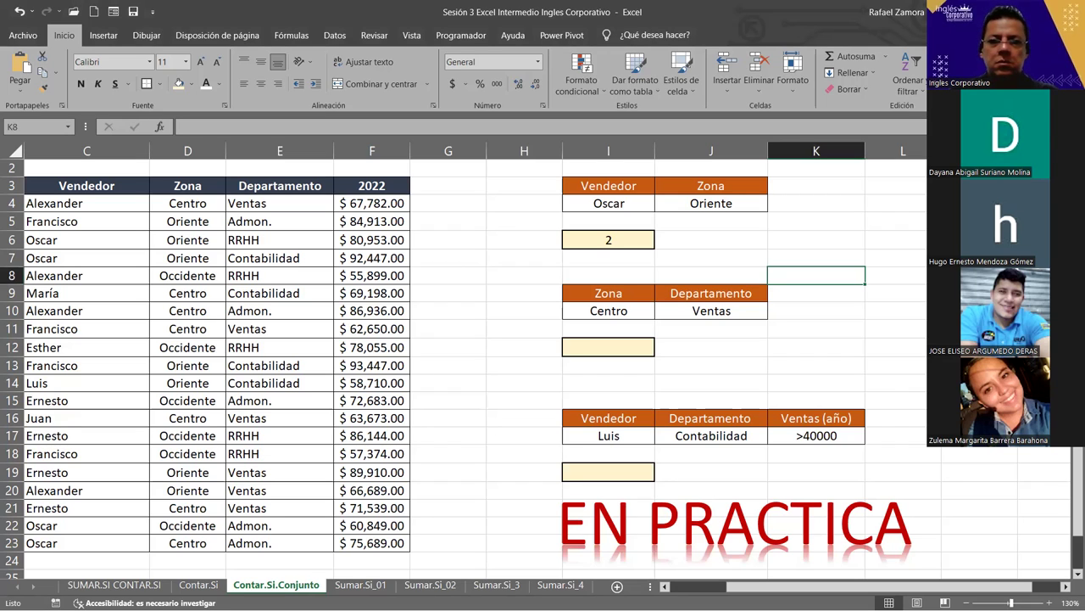
{"action": "left_click", "coordinate": [495, 342]}
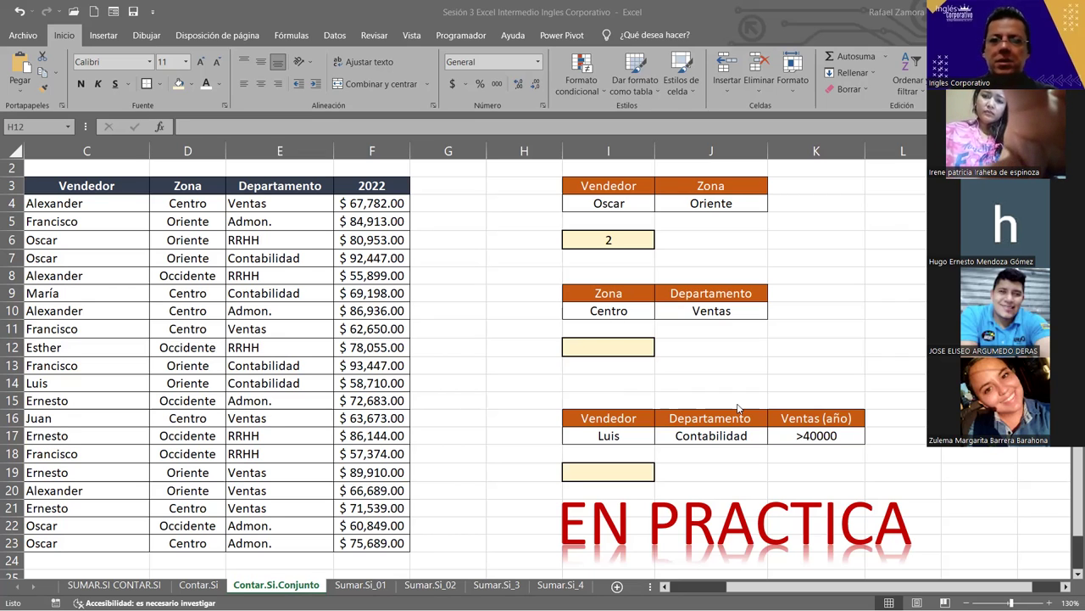
Step: In I12, start =CONTAR.SI.CONJUNTO with zone range D4:D23 and the Centro criterion in I10
{"action": "left_click", "coordinate": [611, 345]}
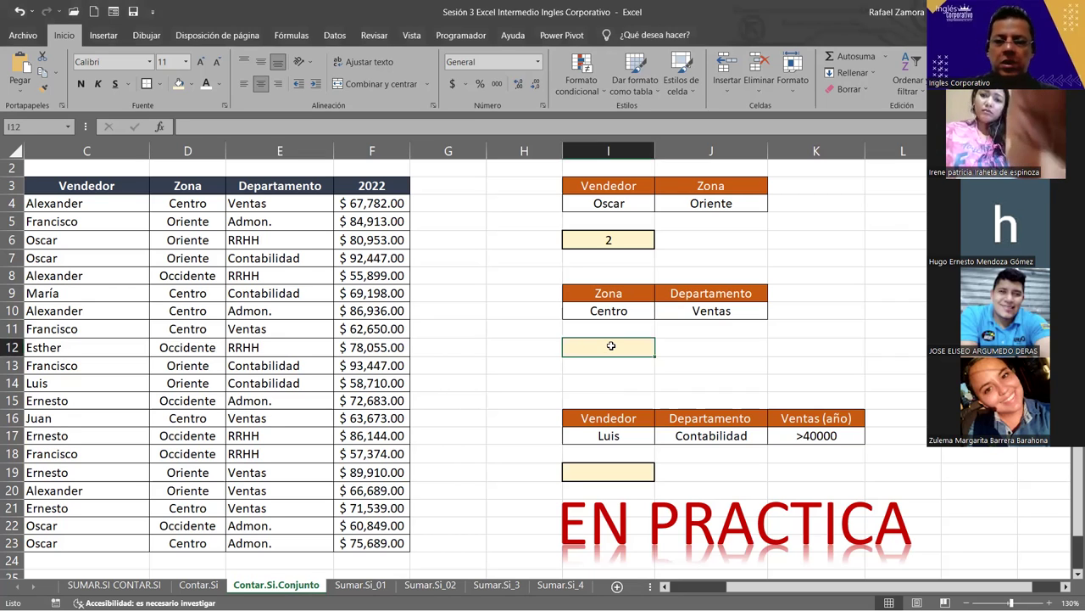
{"action": "type", "text": ")"}
{"action": "key", "text": "BackSpace"}
{"action": "type", "text": "="}
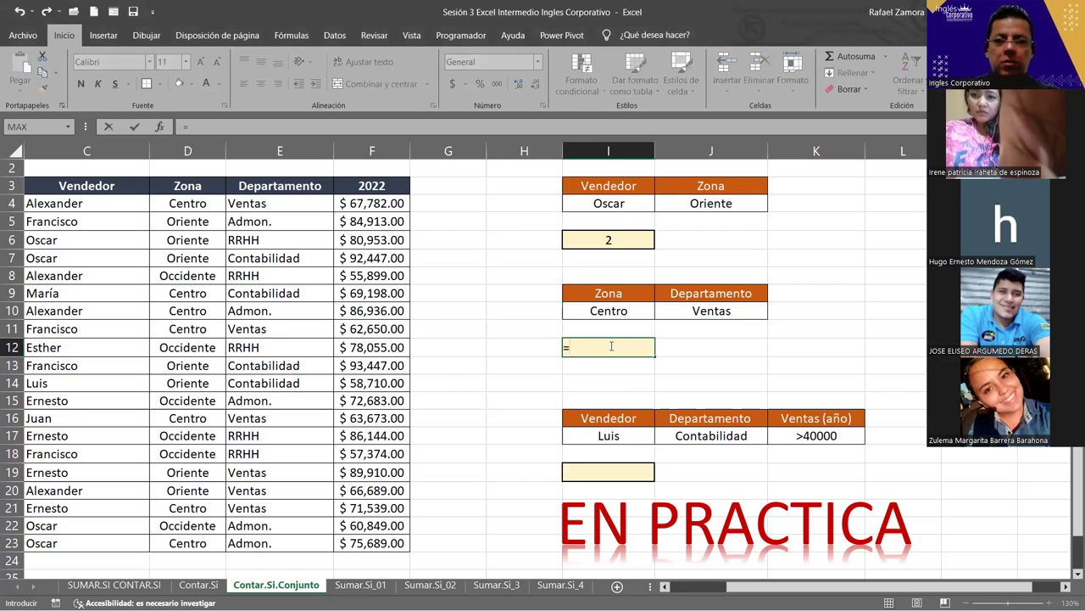
{"action": "type", "text": "contar"}
{"action": "key", "text": "Down"}
{"action": "key", "text": "Down"}
{"action": "key", "text": "Down"}
{"action": "key", "text": "Tab"}
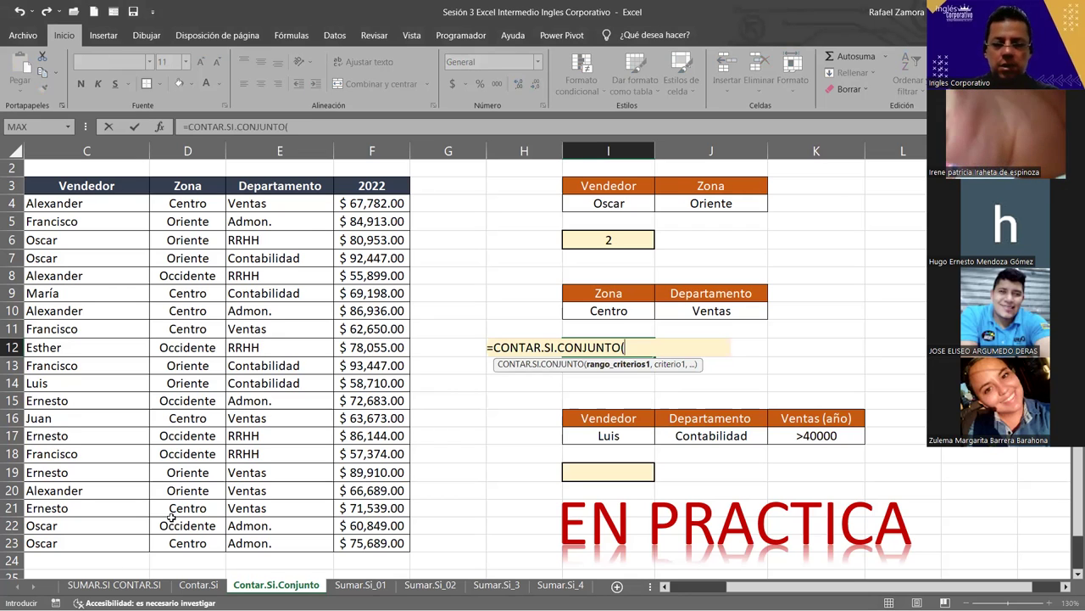
{"action": "left_click_drag", "start_coordinate": [188, 204], "coordinate": [178, 543]}
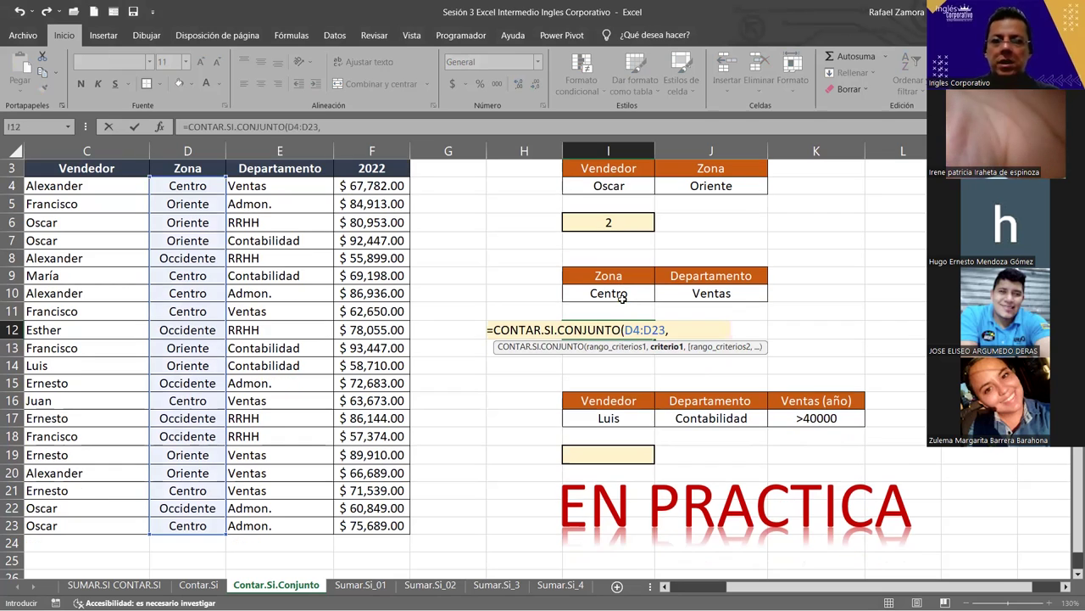
{"action": "type", "text": ","}
{"action": "left_click", "coordinate": [621, 298]}
{"action": "type", "text": ","}
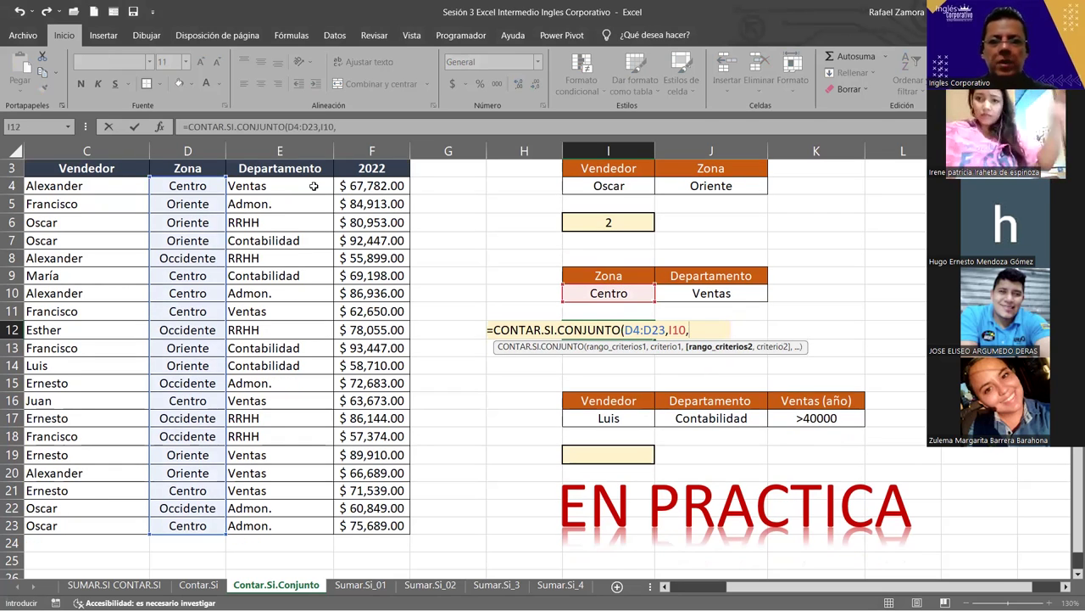
Step: Add department range E4:E23 with the Ventas criterion in J10, so I12 shows 4
{"action": "left_click_drag", "start_coordinate": [279, 185], "coordinate": [279, 525]}
{"action": "type", "text": ","}
{"action": "left_click", "coordinate": [728, 292]}
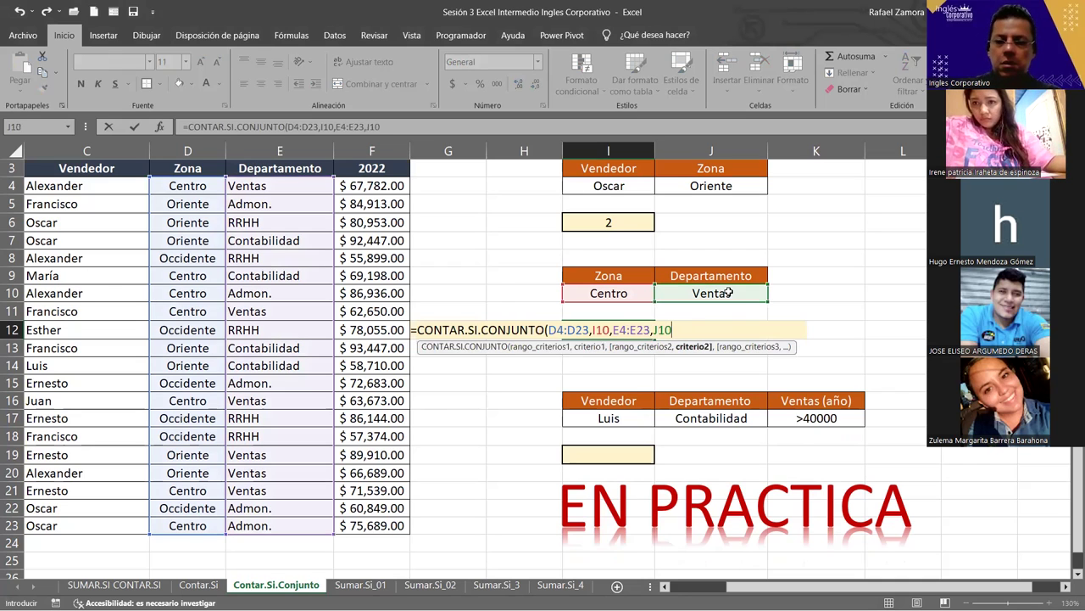
{"action": "type", "text": ")"}
{"action": "key", "text": "Return"}
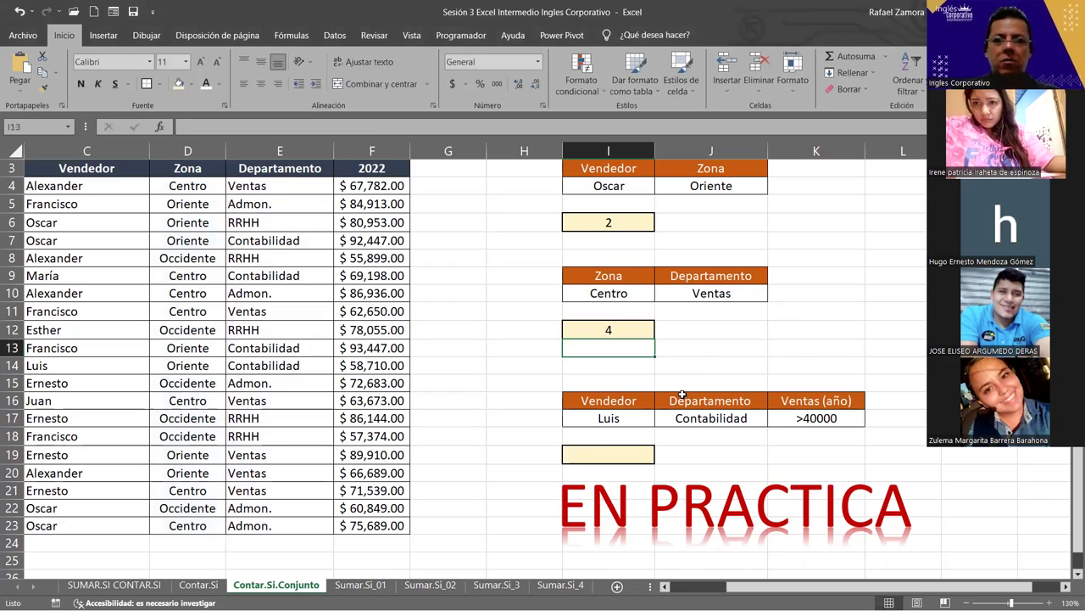
{"action": "left_click", "coordinate": [623, 459]}
Step: Nudge the EN PRACTICA banner slightly lower
{"action": "left_click", "coordinate": [687, 468]}
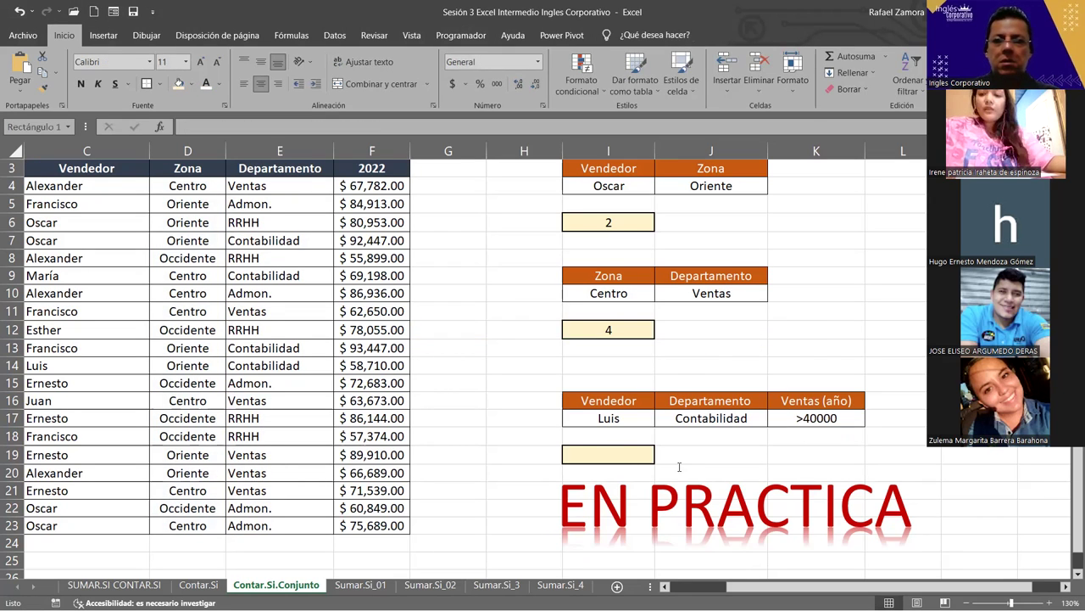
{"action": "left_click", "coordinate": [623, 458]}
{"action": "left_click_drag", "start_coordinate": [705, 459], "coordinate": [699, 480]}
Step: In I19, start =CONTAR.SI.CONJUNTO with the seller criterion Luis from I17
{"action": "left_click", "coordinate": [611, 451]}
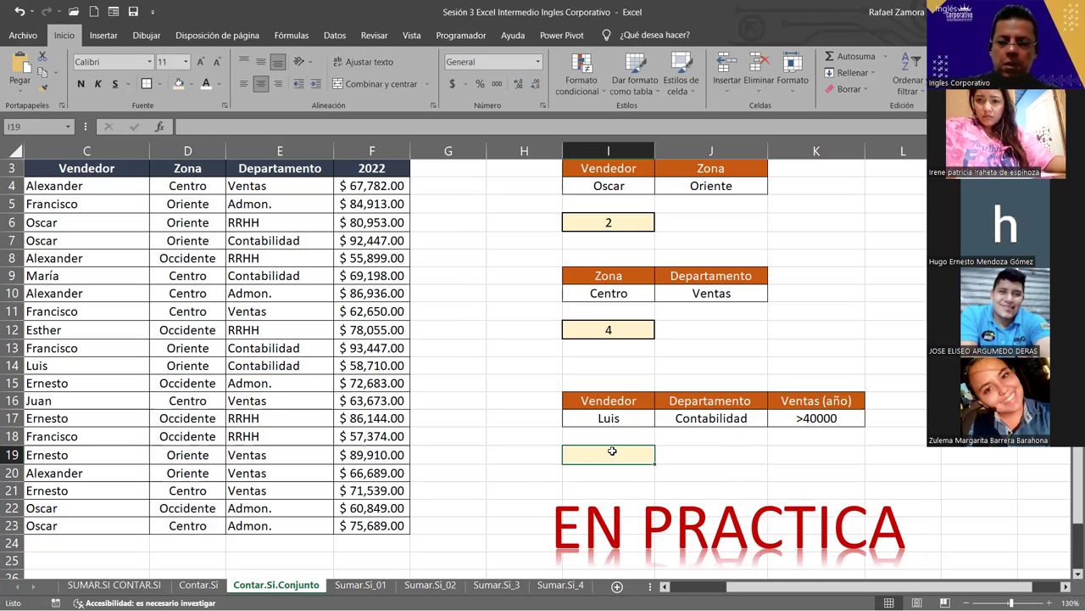
{"action": "type", "text": "="}
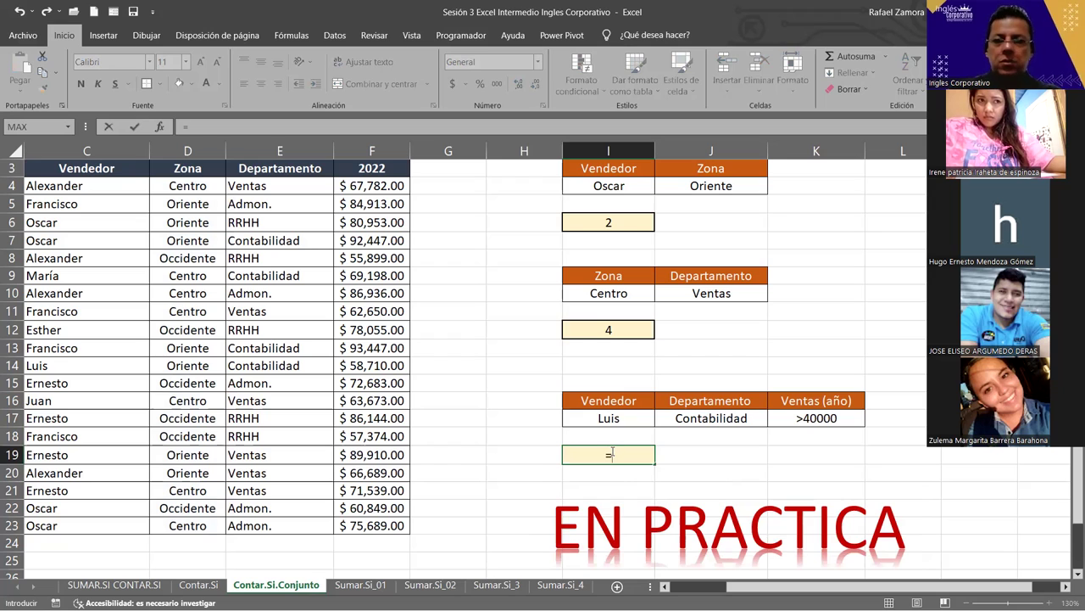
{"action": "type", "text": "conta"}
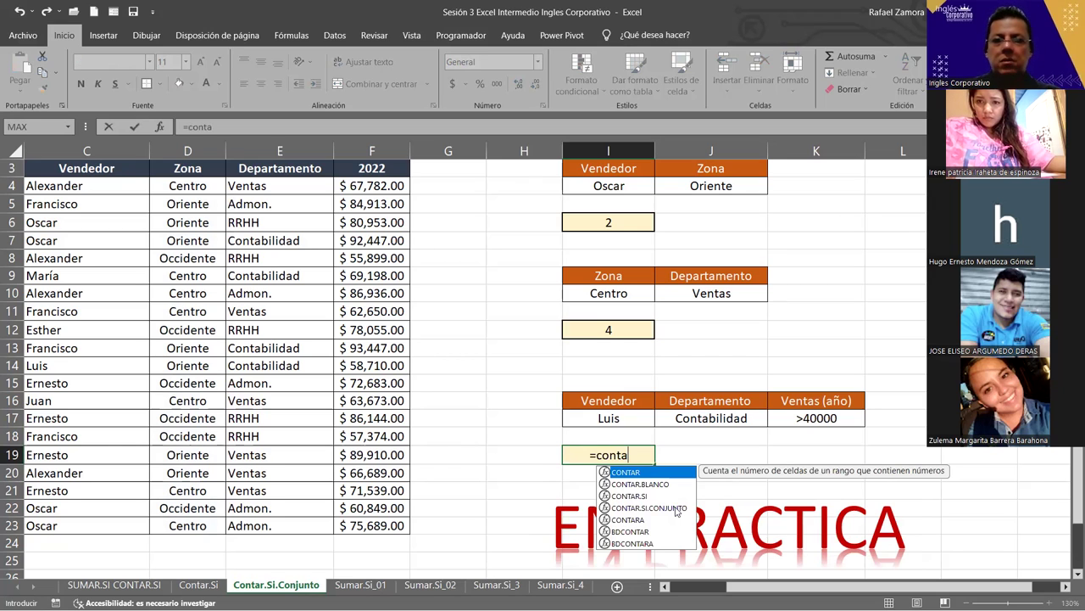
{"action": "key", "text": "Down"}
{"action": "key", "text": "Down"}
{"action": "key", "text": "Down"}
{"action": "key", "text": "Tab"}
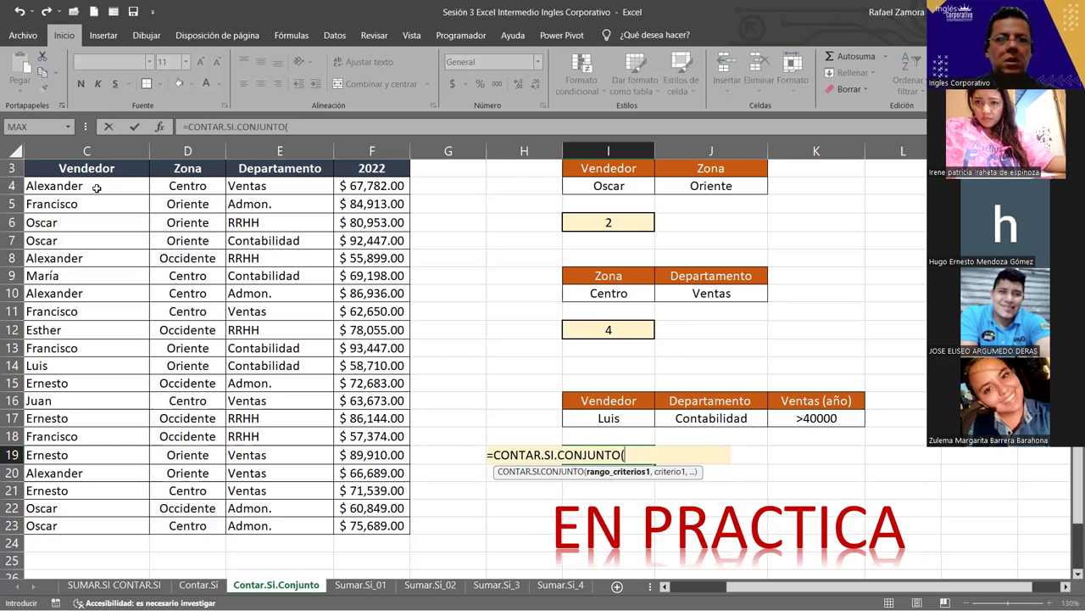
{"action": "type", "text": ","}
{"action": "left_click", "coordinate": [626, 417]}
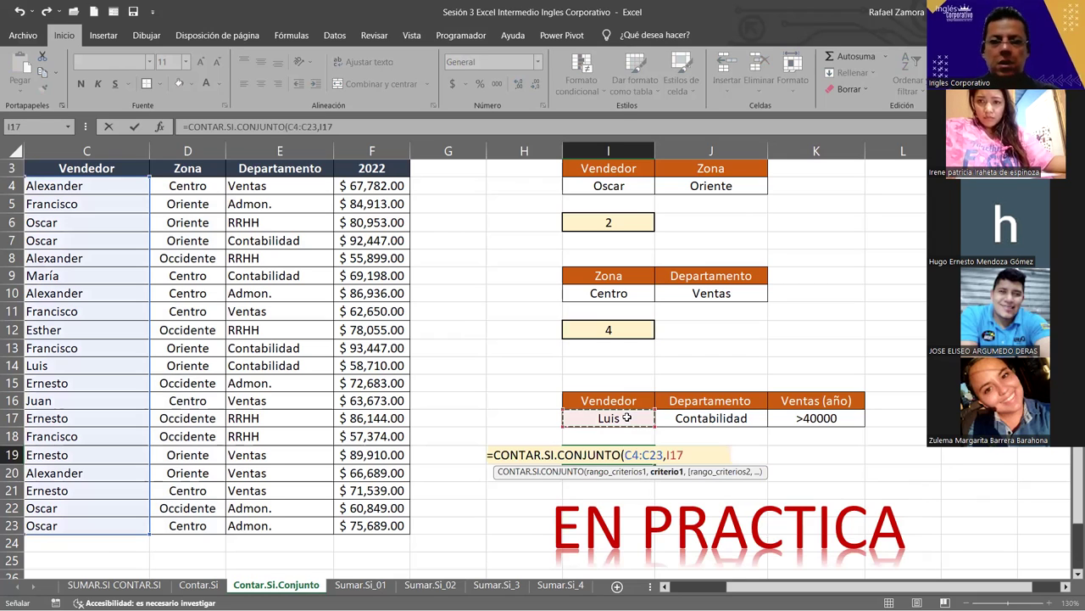
{"action": "type", "text": ","}
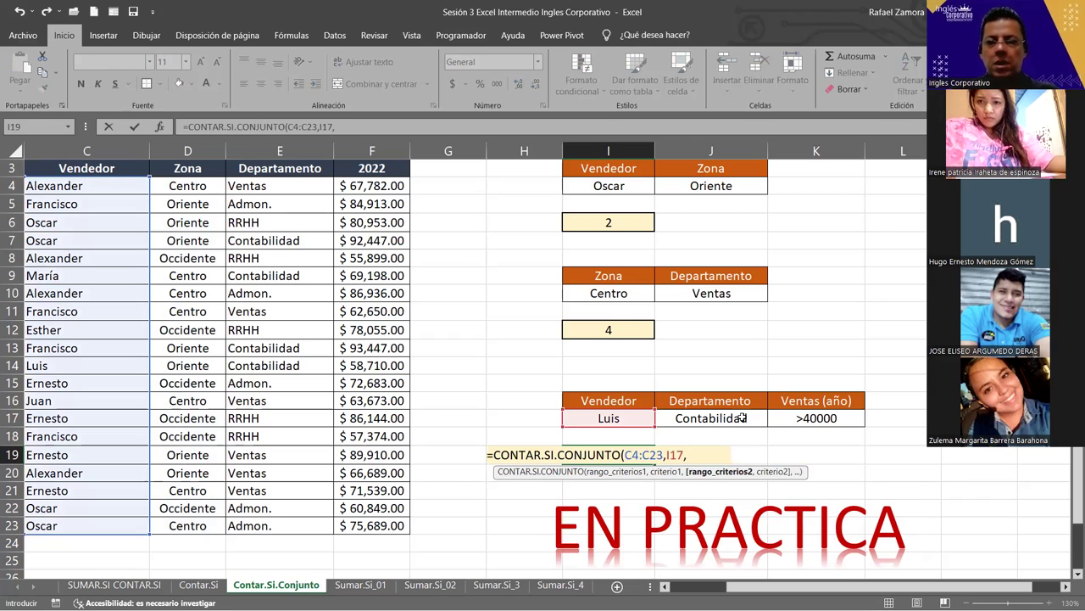
Step: Add E4:E23 with Contabilidad (J17) and F4:F23 with >40000 (K17), giving 1
{"action": "left_click_drag", "start_coordinate": [280, 186], "coordinate": [280, 526]}
{"action": "type", "text": ","}
{"action": "left_click", "coordinate": [711, 417]}
{"action": "type", "text": ","}
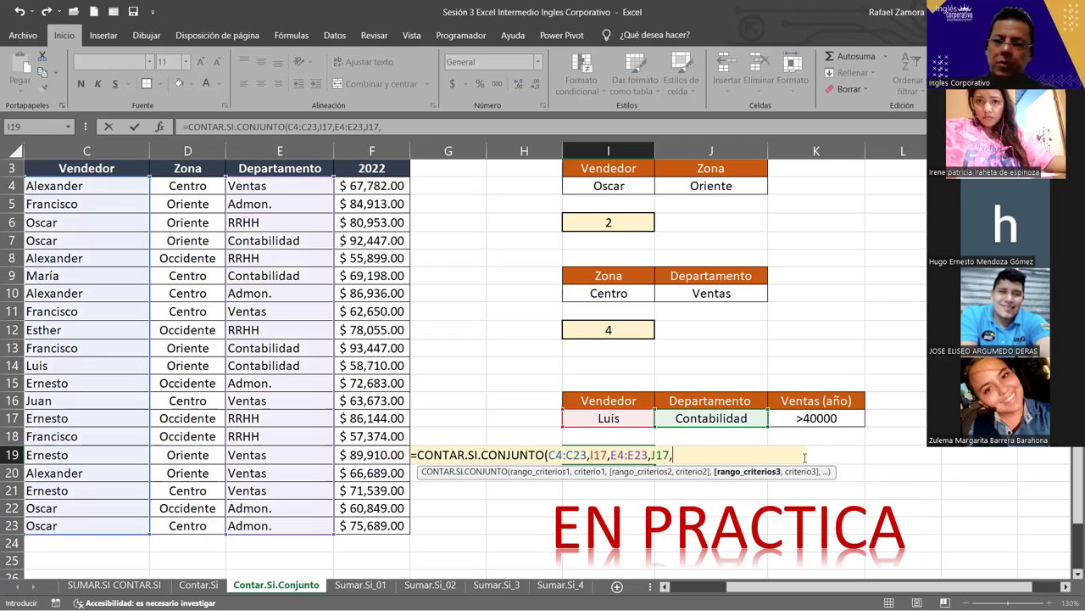
{"action": "left_click_drag", "start_coordinate": [371, 186], "coordinate": [371, 526]}
{"action": "type", "text": ","}
{"action": "left_click", "coordinate": [817, 418]}
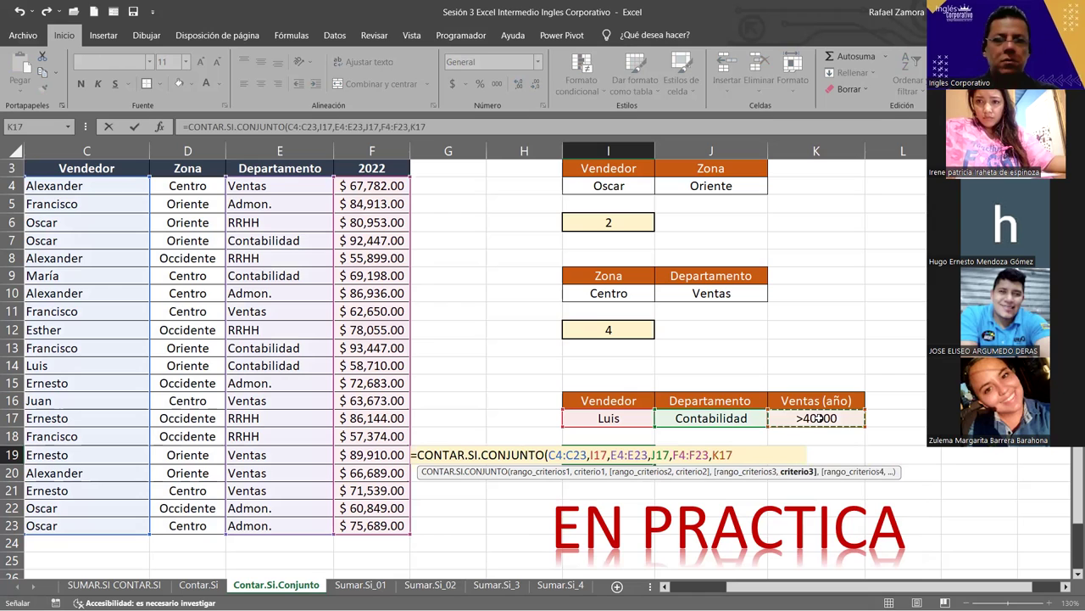
{"action": "key", "text": "Return"}
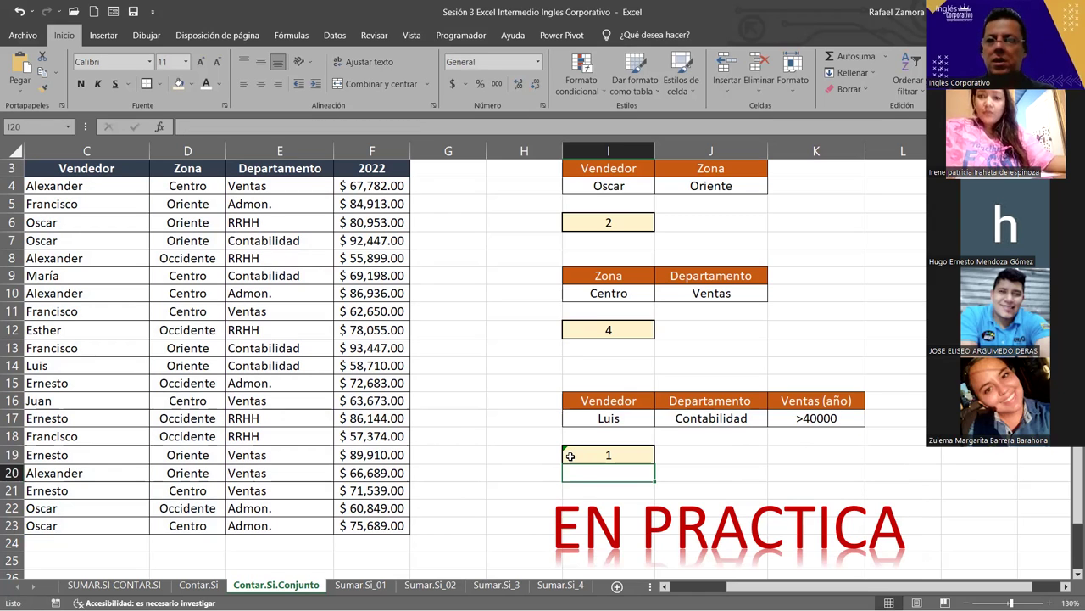
Step: Reopen and recommit the three-criteria CONTAR.SI.CONJUNTO formula in I19
{"action": "left_click", "coordinate": [596, 453]}
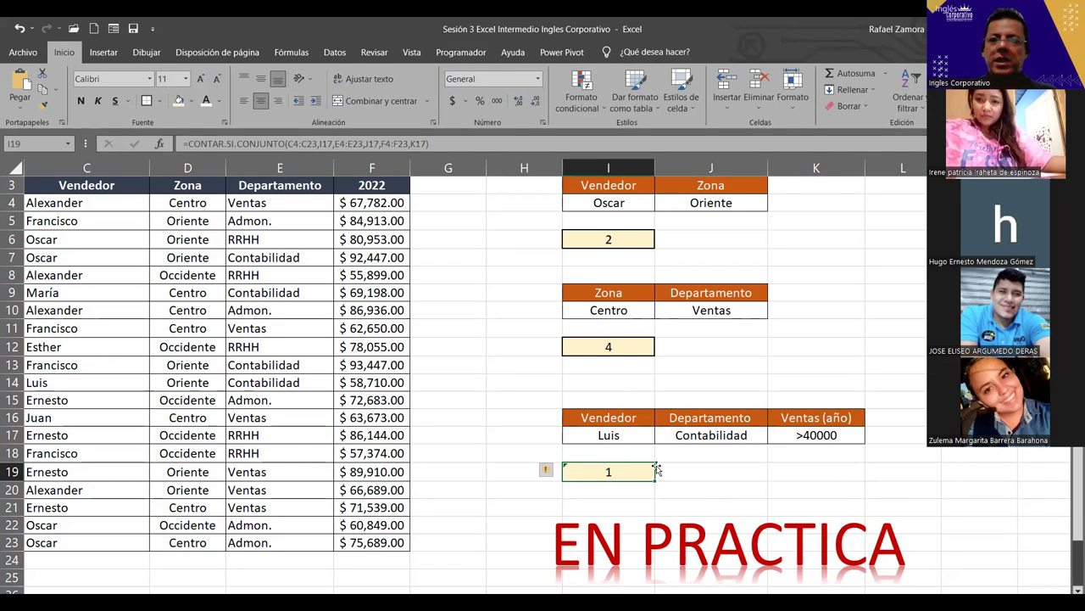
{"action": "left_click", "coordinate": [559, 473]}
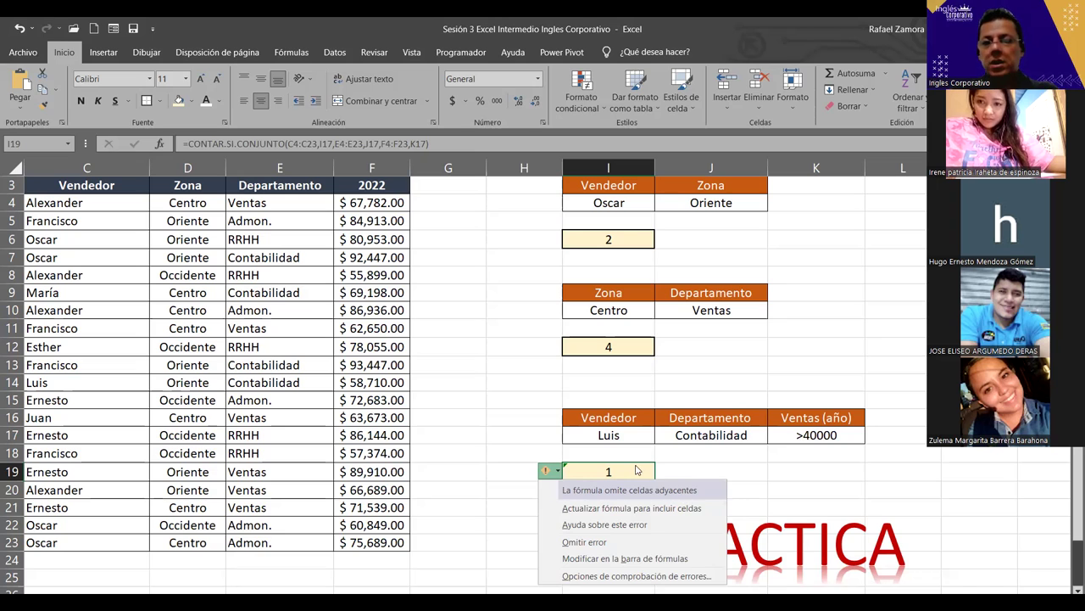
{"action": "left_click", "coordinate": [624, 472]}
{"action": "double_click", "coordinate": [625, 472]}
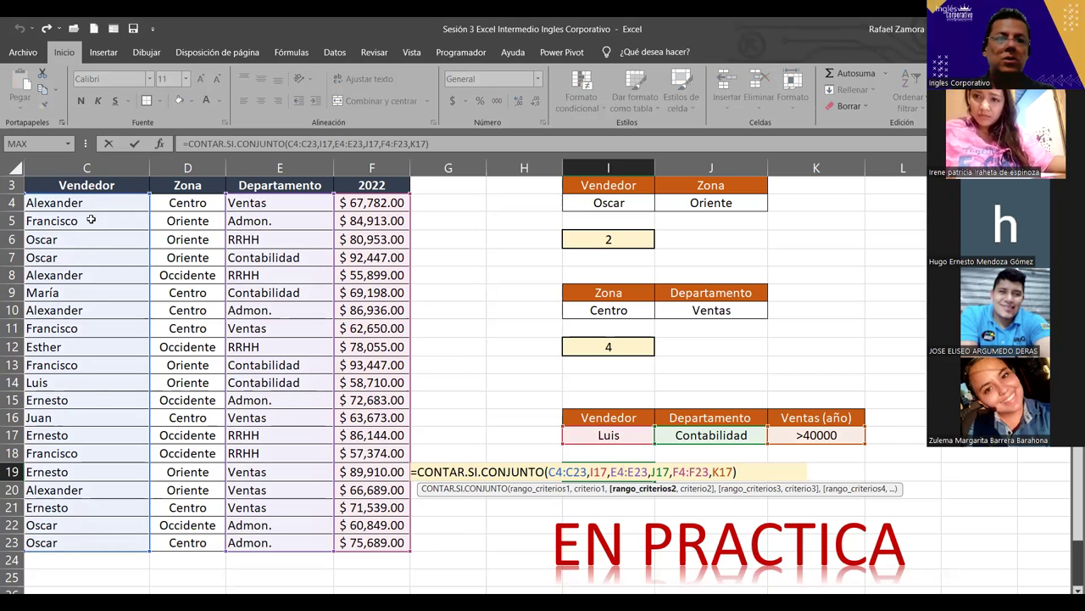
{"action": "left_click", "coordinate": [337, 145]}
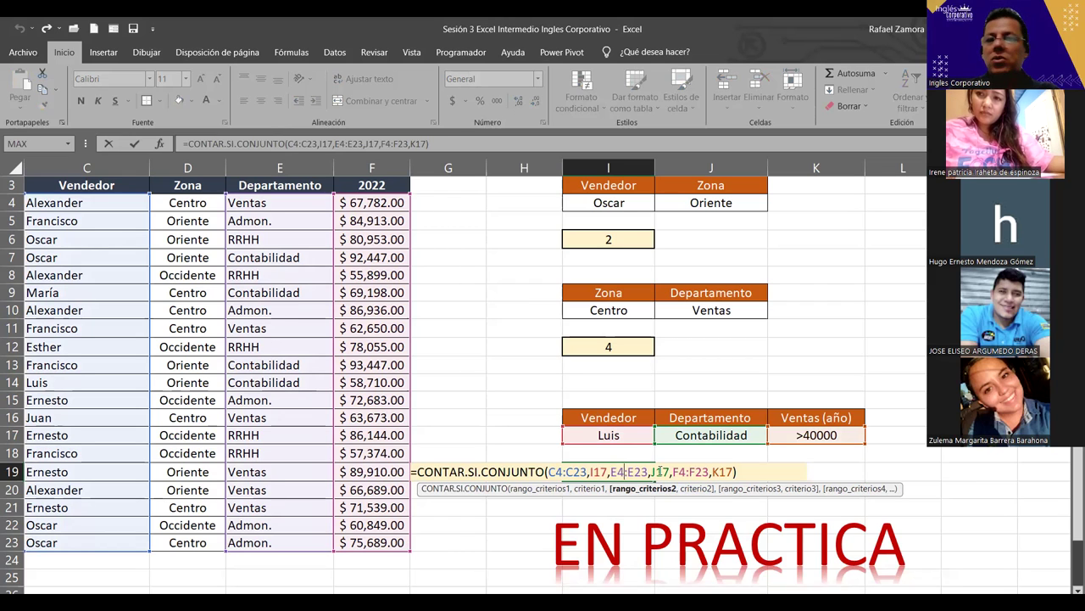
{"action": "key", "text": "ctrl+Return"}
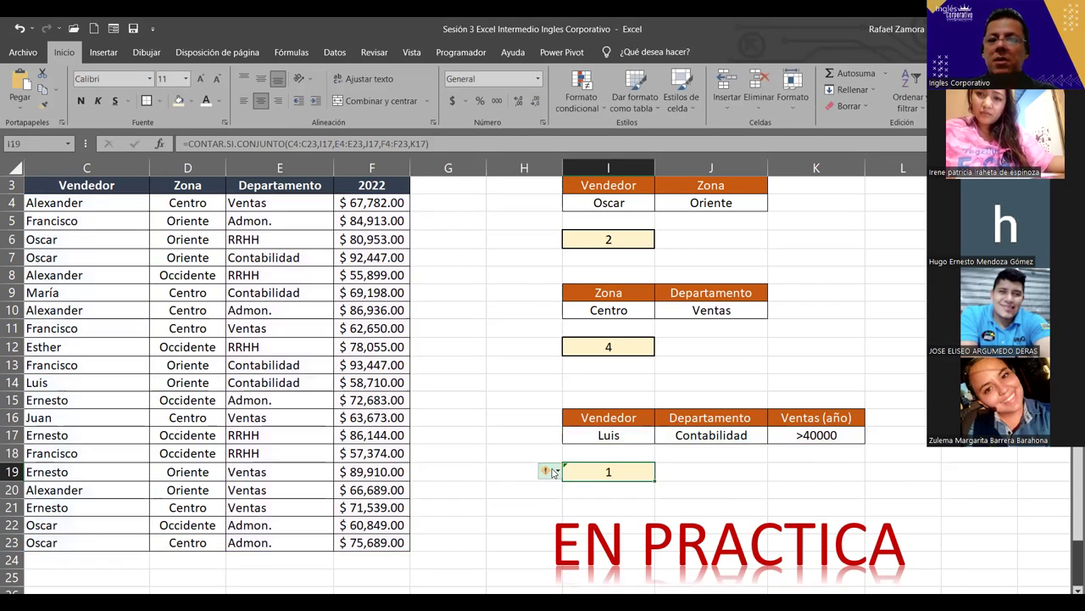
Step: Ignore the error flagged on I19 and select J19
{"action": "left_click", "coordinate": [553, 472]}
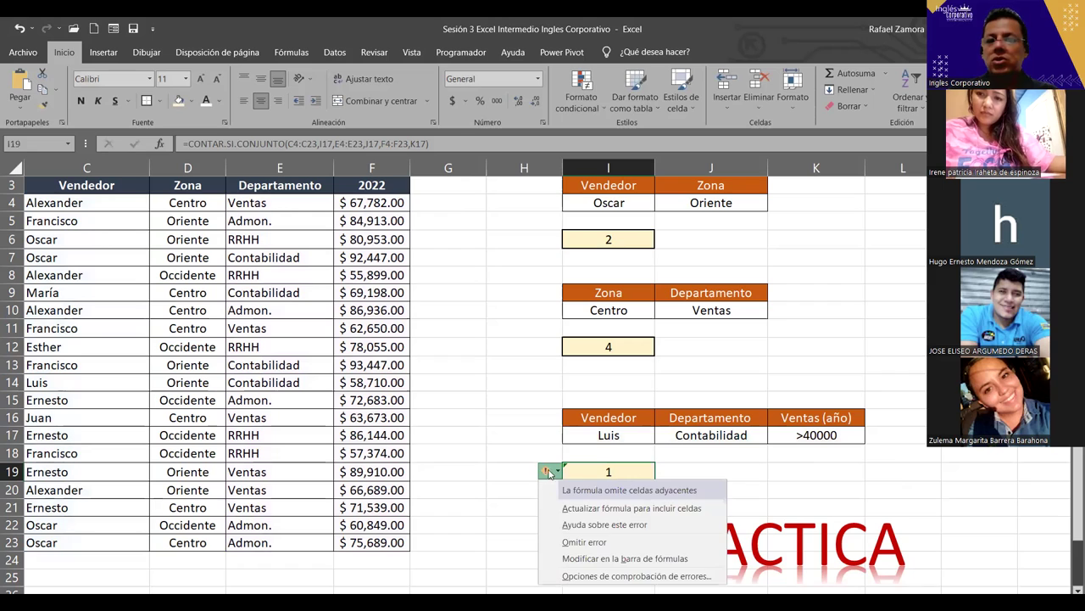
{"action": "left_click", "coordinate": [616, 543]}
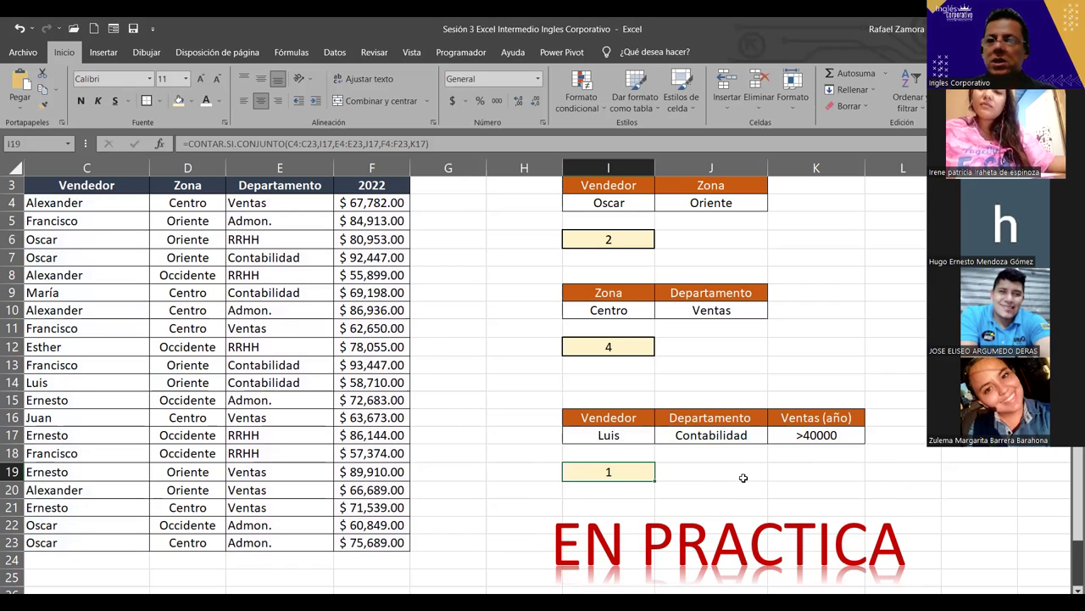
{"action": "left_click", "coordinate": [747, 473]}
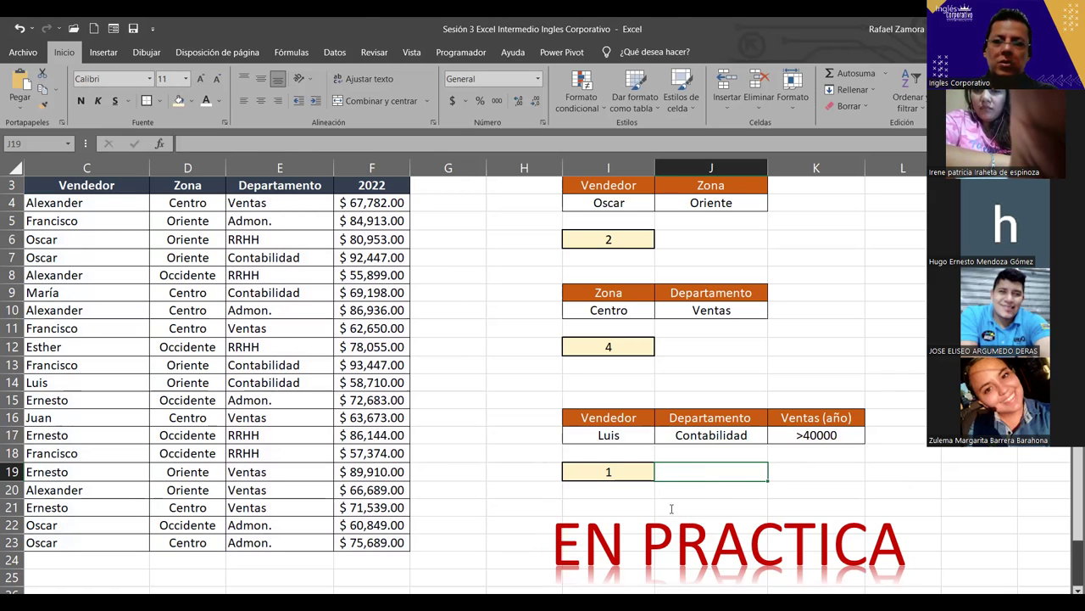
{"action": "left_click", "coordinate": [671, 497]}
{"action": "left_click", "coordinate": [642, 472]}
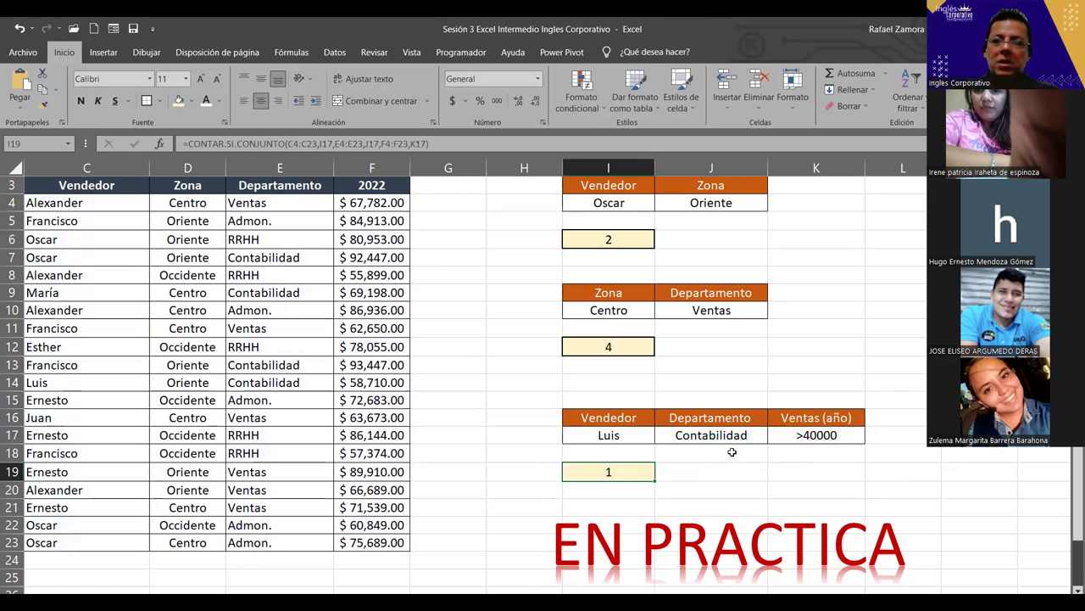
{"action": "left_click", "coordinate": [762, 472]}
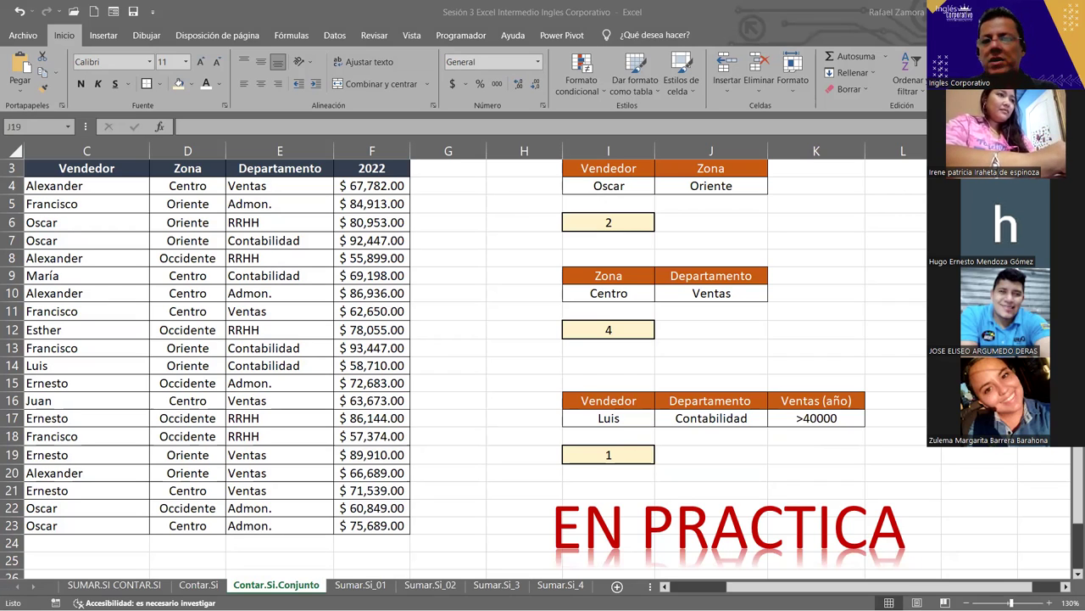
{"action": "left_click", "coordinate": [852, 469]}
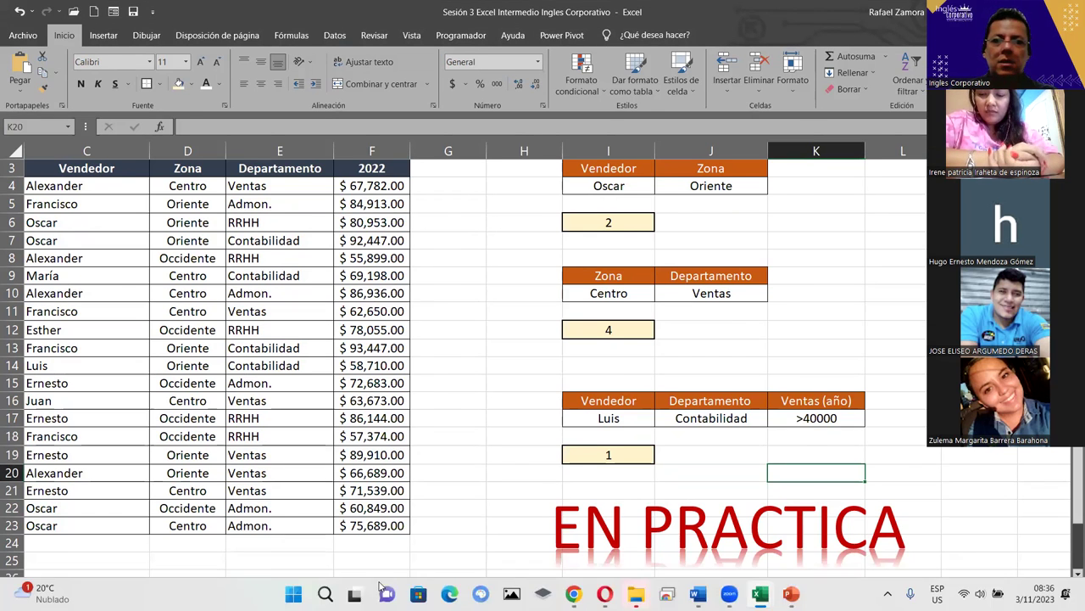
Step: On Sumar.Si_01, delete the empty columns E and F
{"action": "key", "text": "ctrl+Page_Down"}
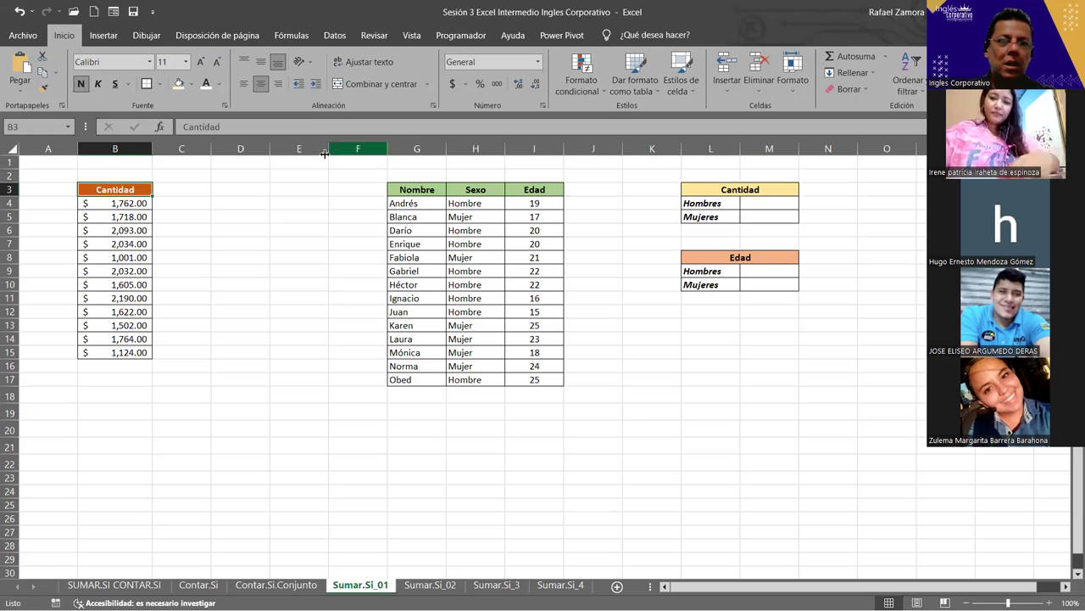
{"action": "left_click", "coordinate": [114, 149]}
{"action": "left_click", "coordinate": [298, 148]}
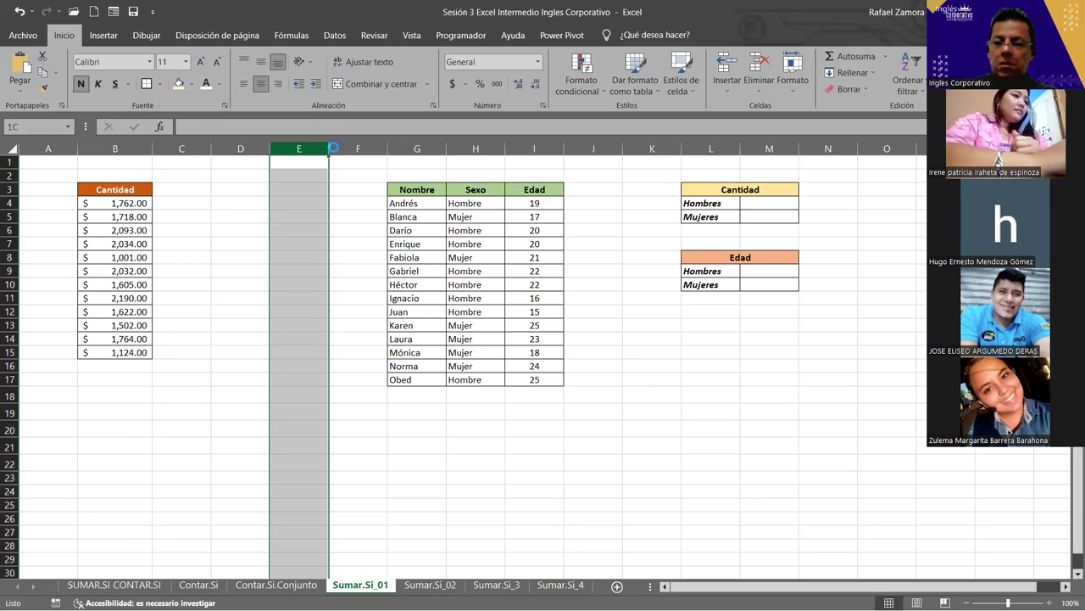
{"action": "left_click_drag", "start_coordinate": [332, 149], "coordinate": [358, 148]}
{"action": "key", "text": "ctrl+minus"}
{"action": "left_click", "coordinate": [477, 338], "text": "ctrl"}
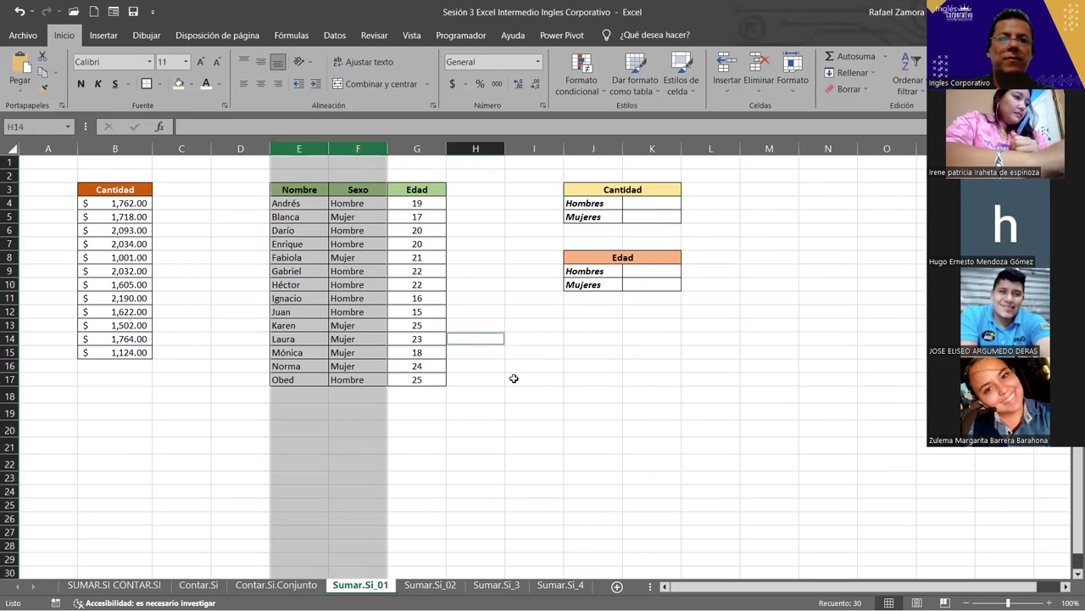
{"action": "left_click", "coordinate": [513, 378]}
{"action": "scroll", "coordinate": [513, 379], "scroll_direction": "up", "scroll_amount": 2, "text": "ctrl"}
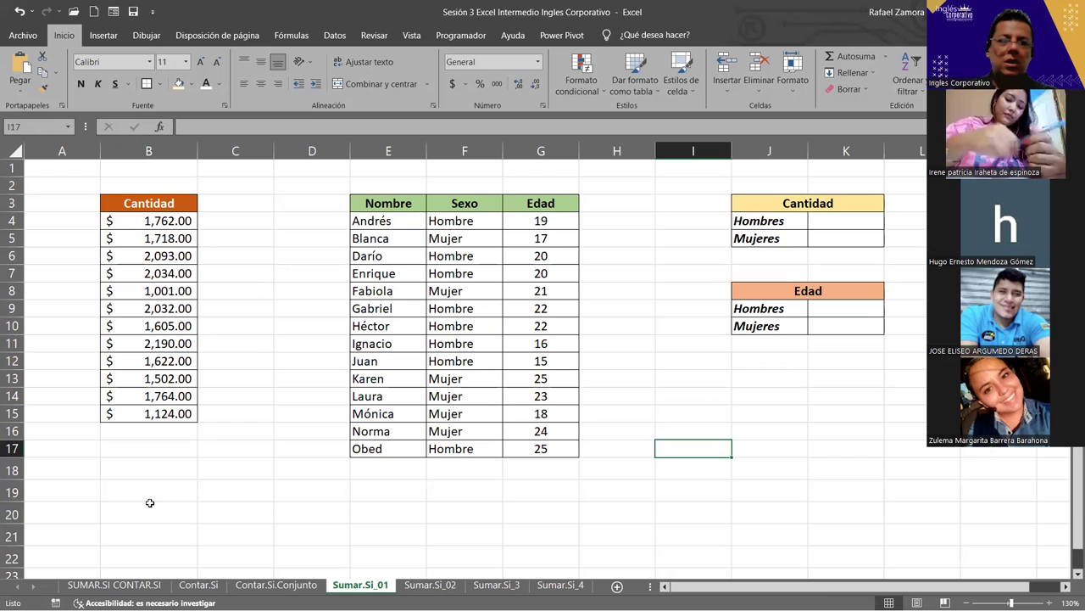
Step: Start a SUMAR.SI formula in B17 below the Cantidad amounts
{"action": "left_click", "coordinate": [176, 450]}
{"action": "type", "text": "="}
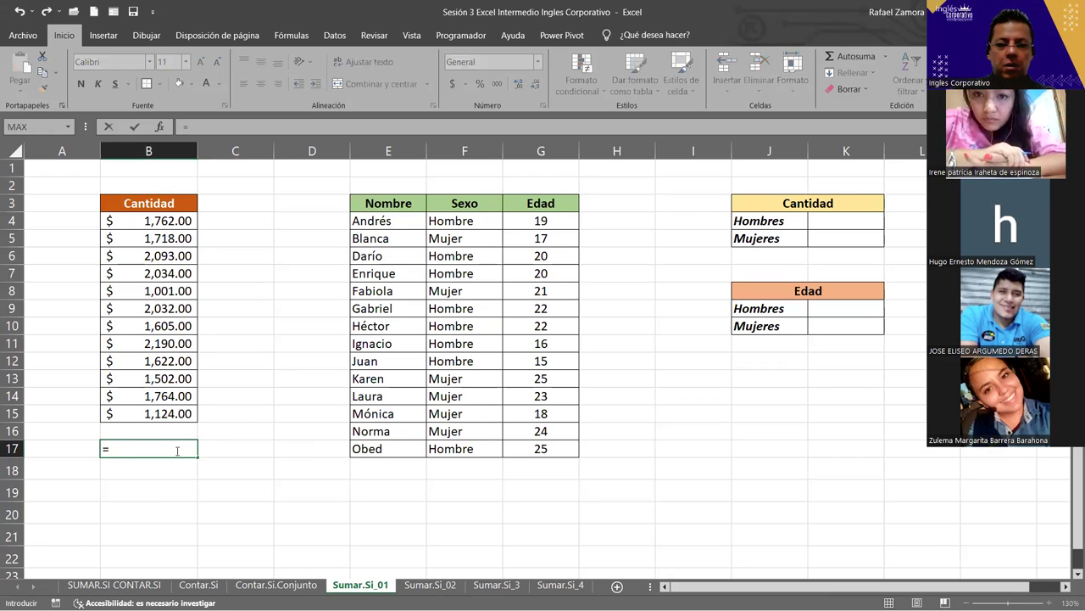
{"action": "type", "text": "sumar"}
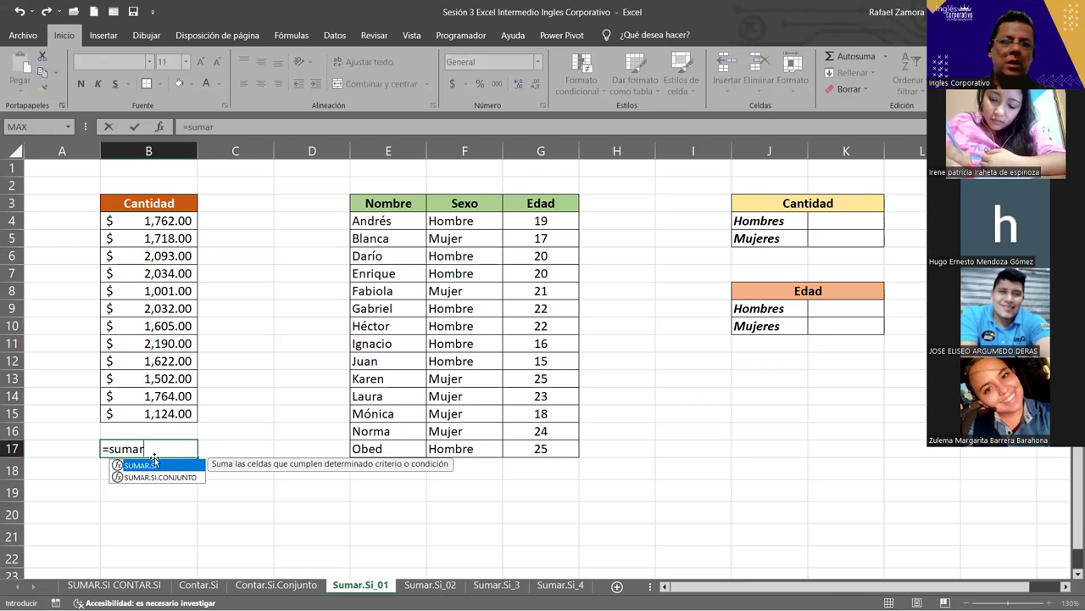
{"action": "double_click", "coordinate": [151, 466]}
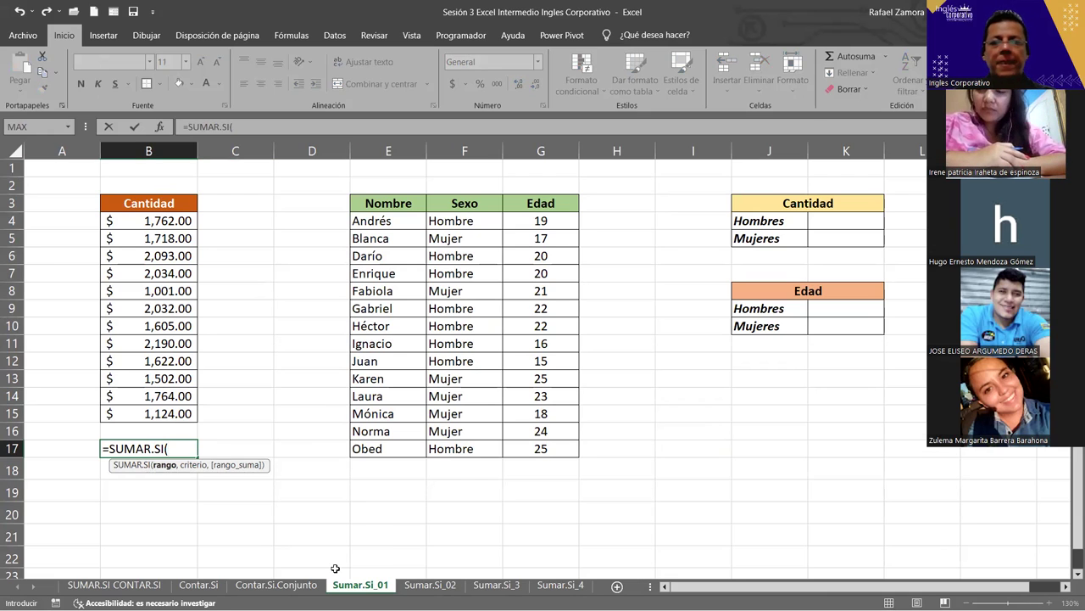
Step: Try a plain total of Cantidad B4:B15 in B16 ($20,447.00), then undo it
{"action": "key", "text": "Escape"}
{"action": "left_click", "coordinate": [191, 433]}
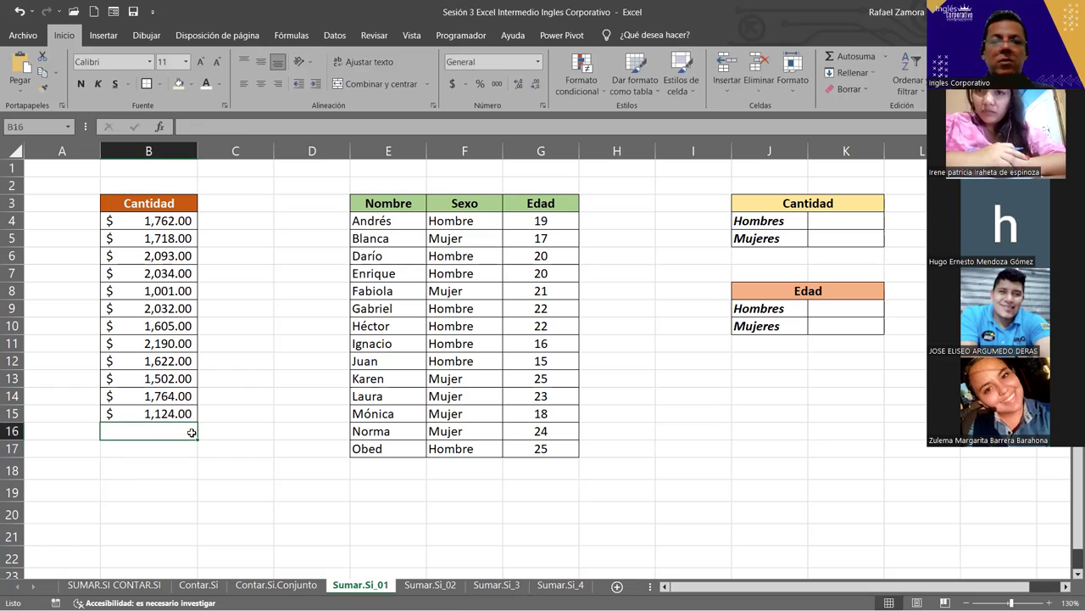
{"action": "type", "text": "="}
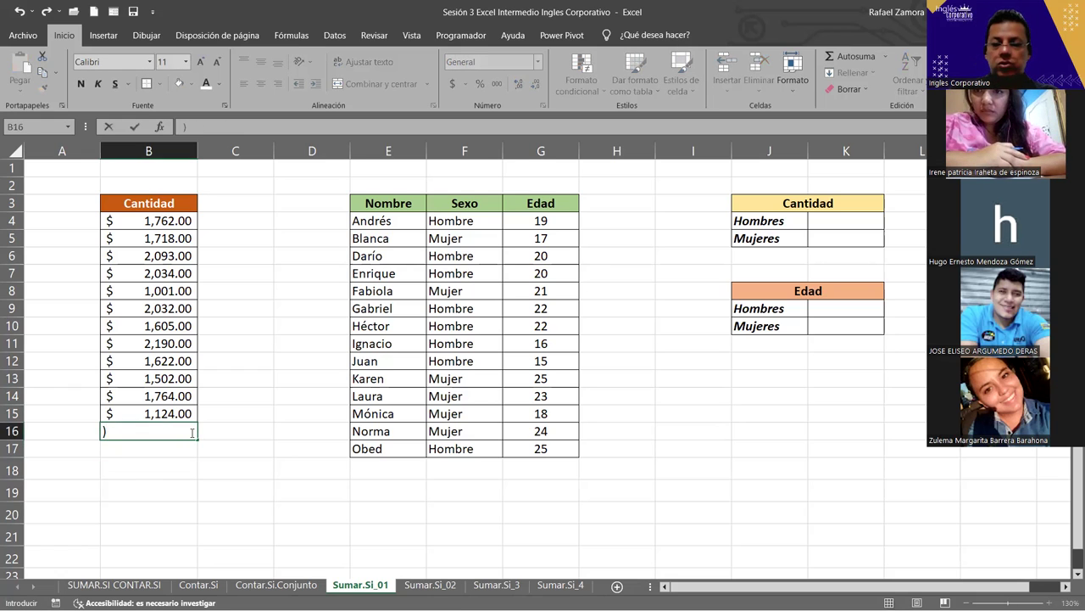
{"action": "type", "text": "s"}
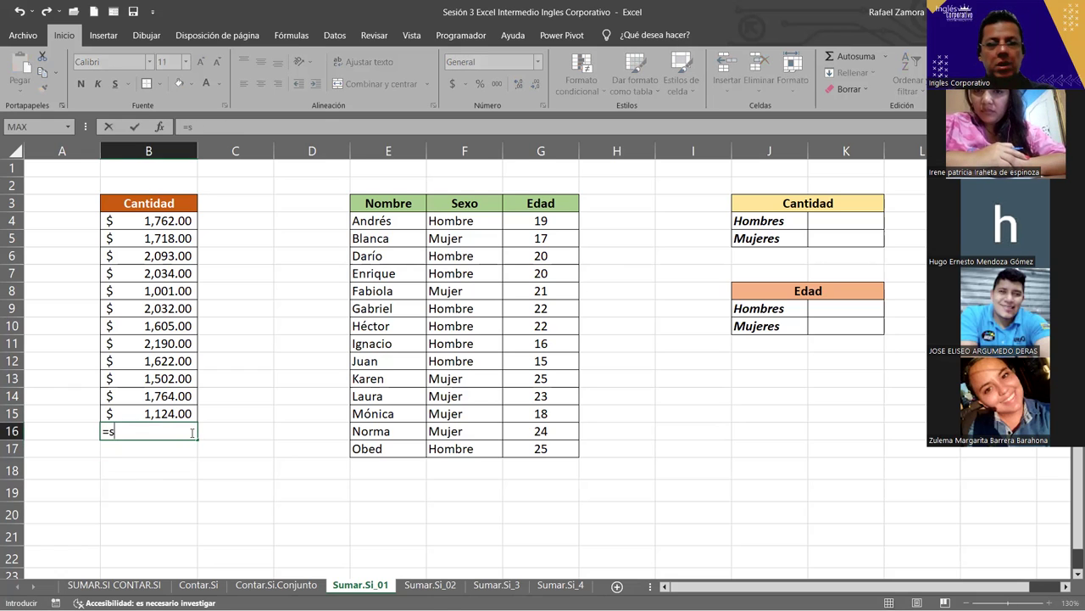
{"action": "type", "text": "u"}
{"action": "key", "text": "Tab"}
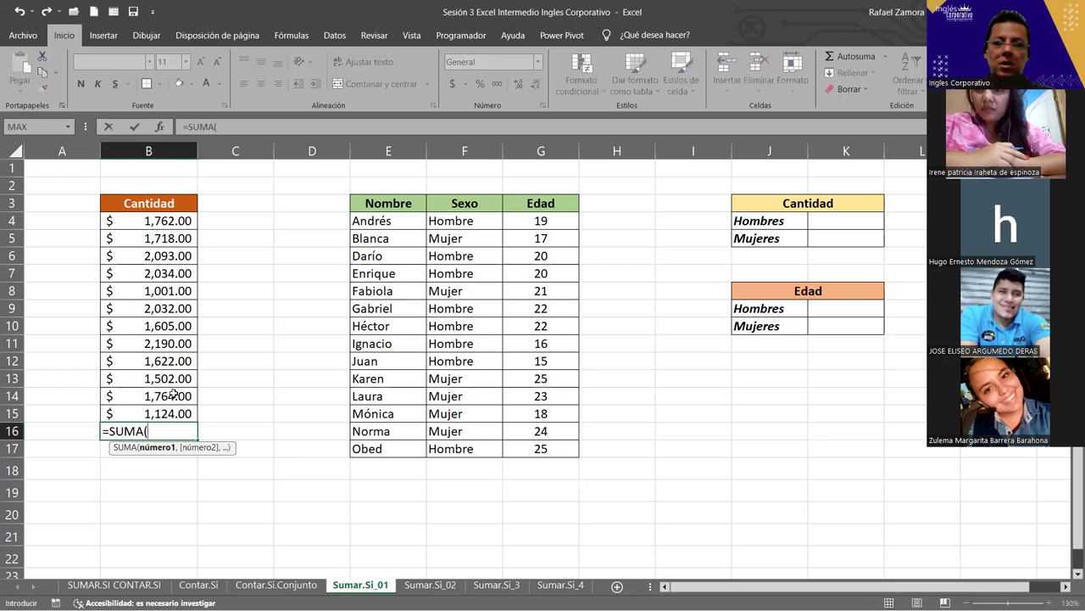
{"action": "key", "text": "Return"}
{"action": "key", "text": "ctrl+z"}
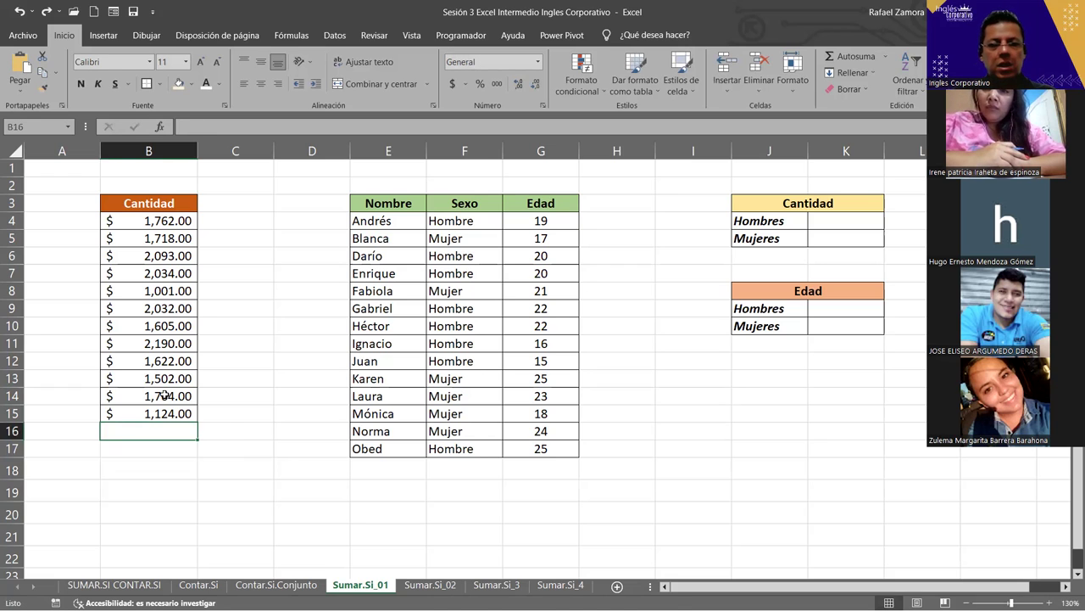
{"action": "type", "text": "="}
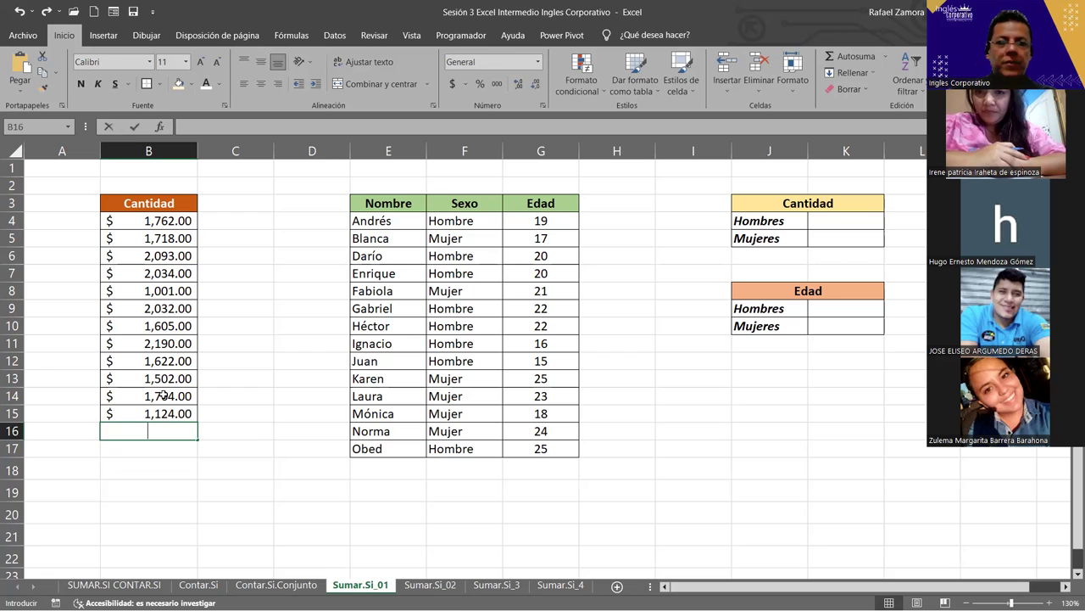
{"action": "key", "text": "alt+equal"}
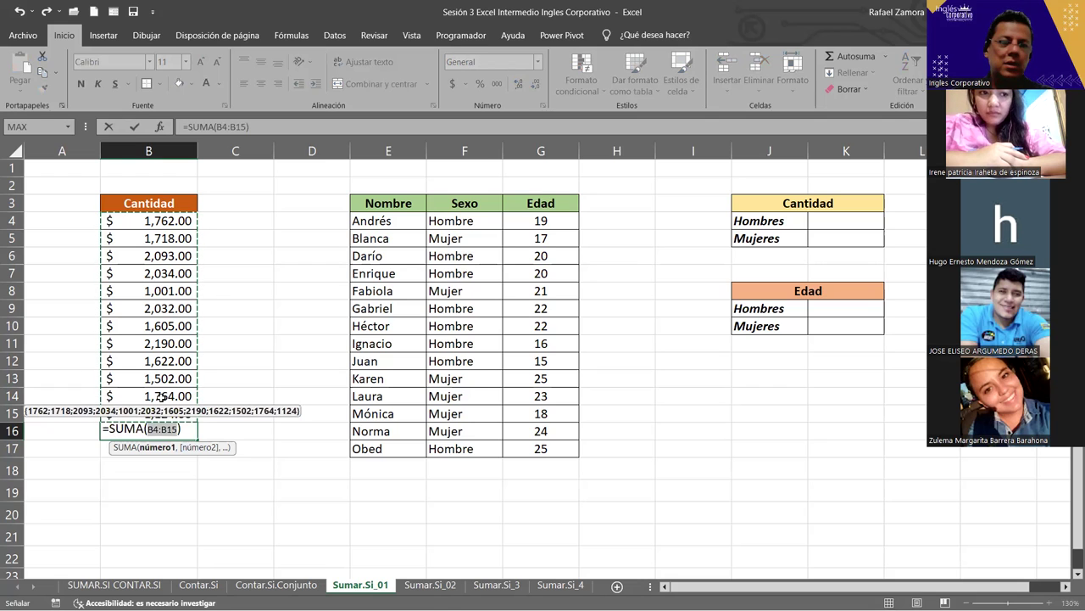
{"action": "key", "text": "Return"}
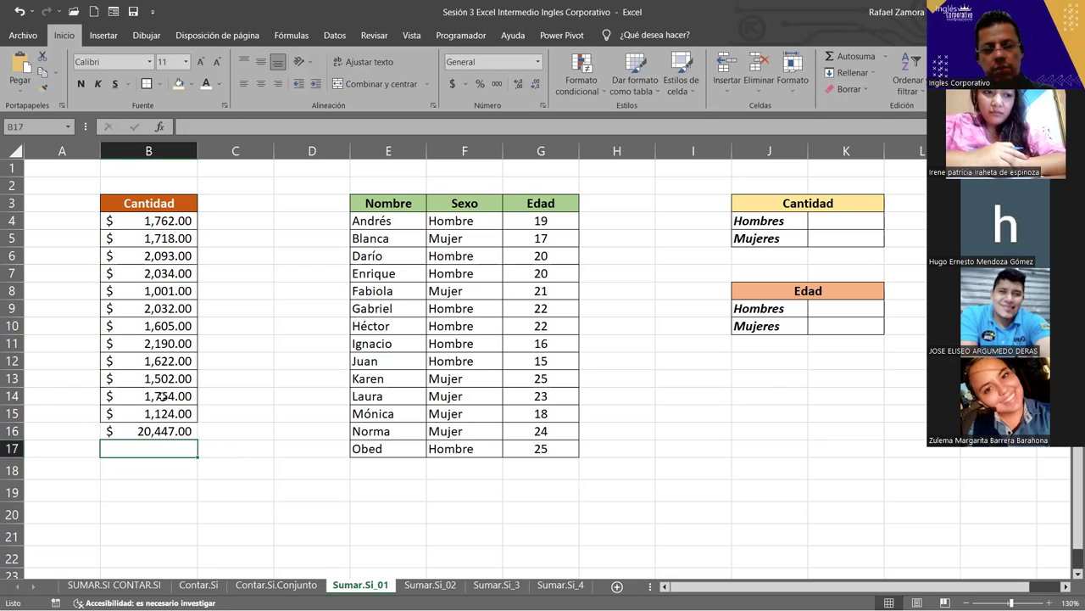
{"action": "key", "text": "ctrl+z"}
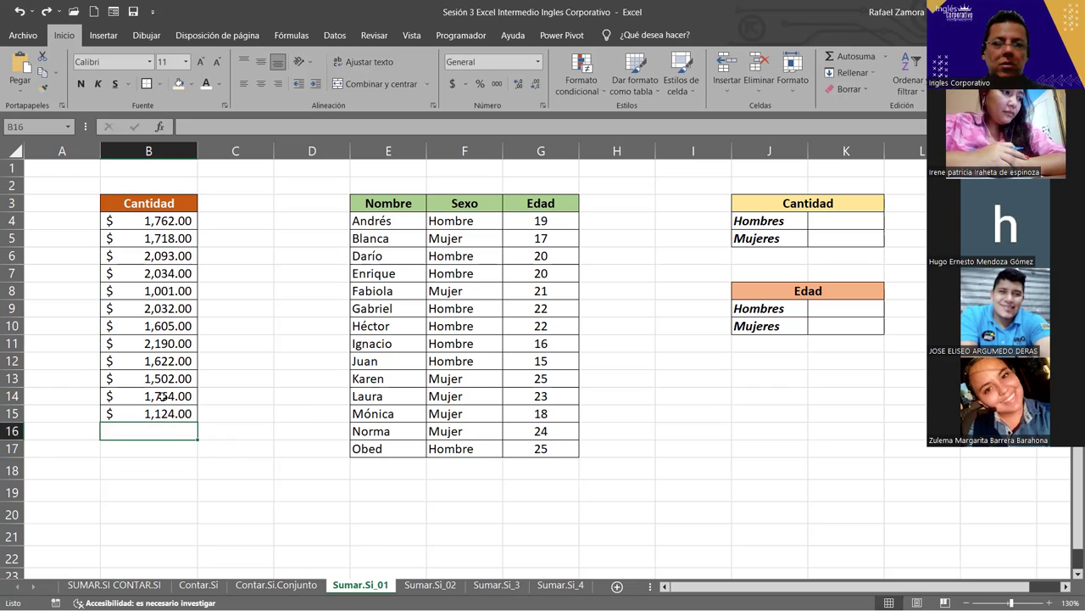
Step: Insert SUMAR.SI into B17 from the autocomplete list, then cancel the entry
{"action": "left_click", "coordinate": [158, 450]}
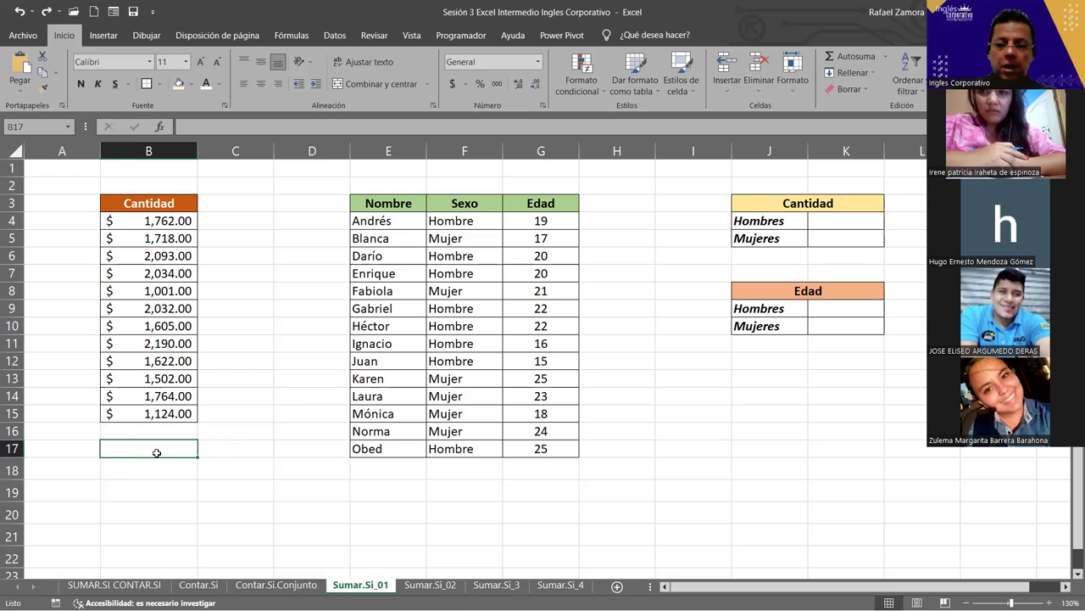
{"action": "type", "text": "="}
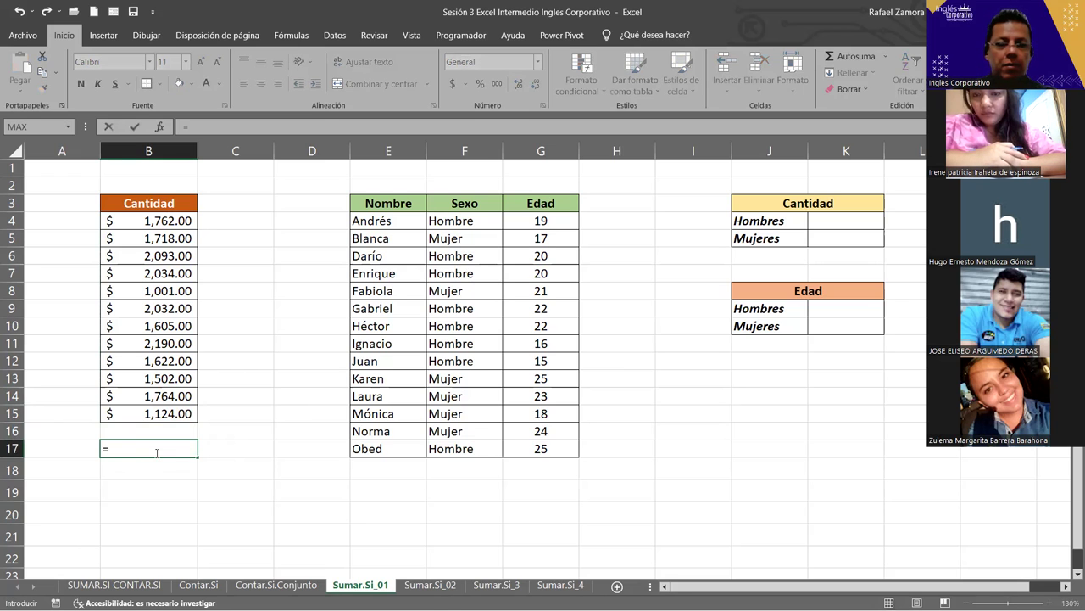
{"action": "type", "text": "sum"}
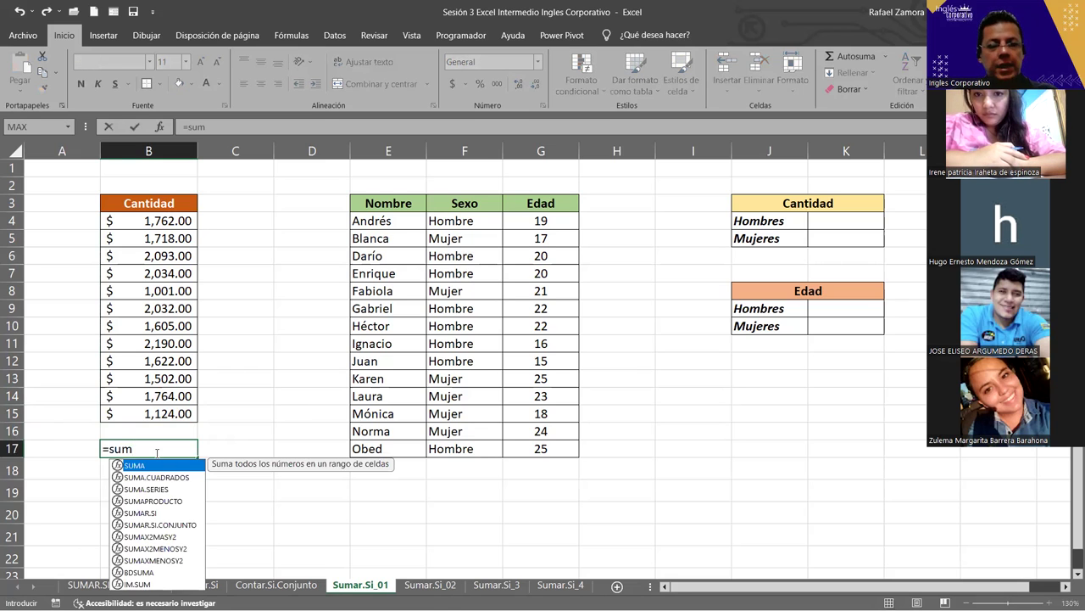
{"action": "key", "text": "Down"}
{"action": "key", "text": "Down"}
{"action": "key", "text": "Down"}
{"action": "key", "text": "Tab"}
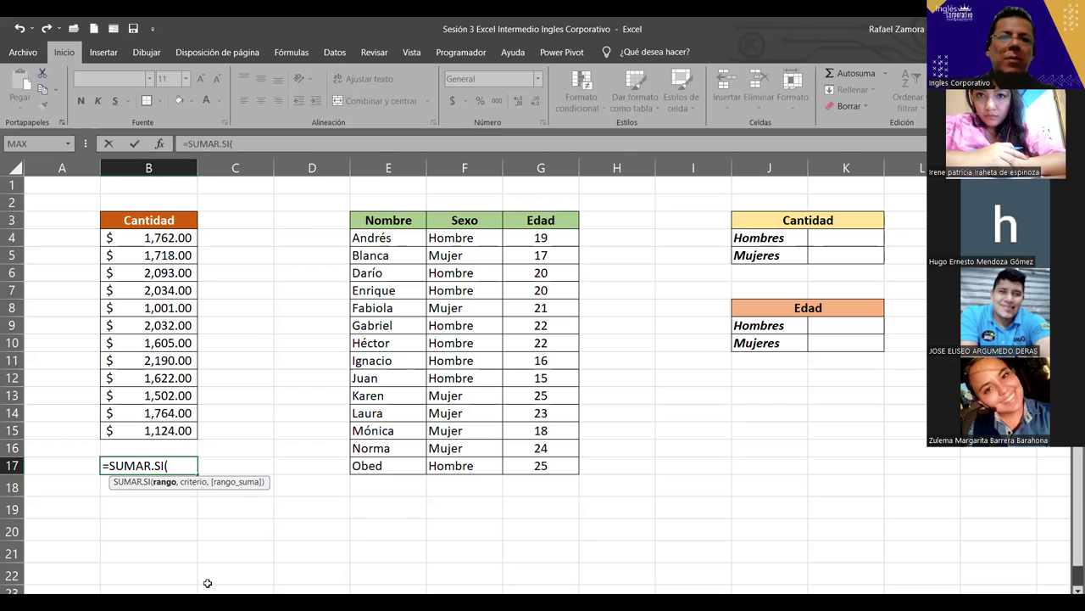
{"action": "key", "text": "Escape"}
Step: Enter the centred label Criterio in C2 with the condition > 2000 in C3
{"action": "left_click", "coordinate": [244, 202]}
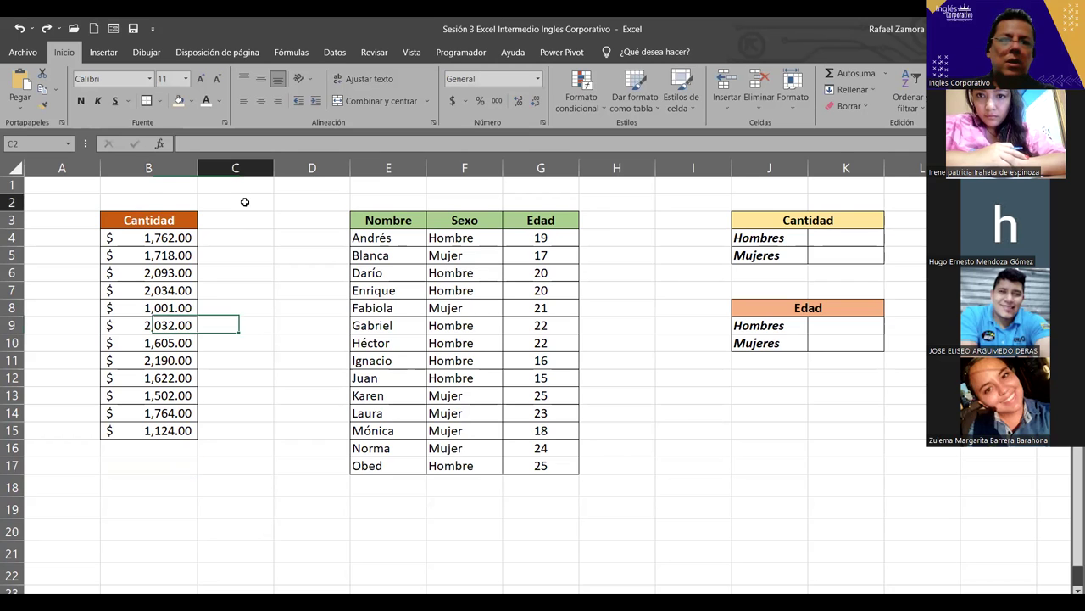
{"action": "type", "text": "Criterio"}
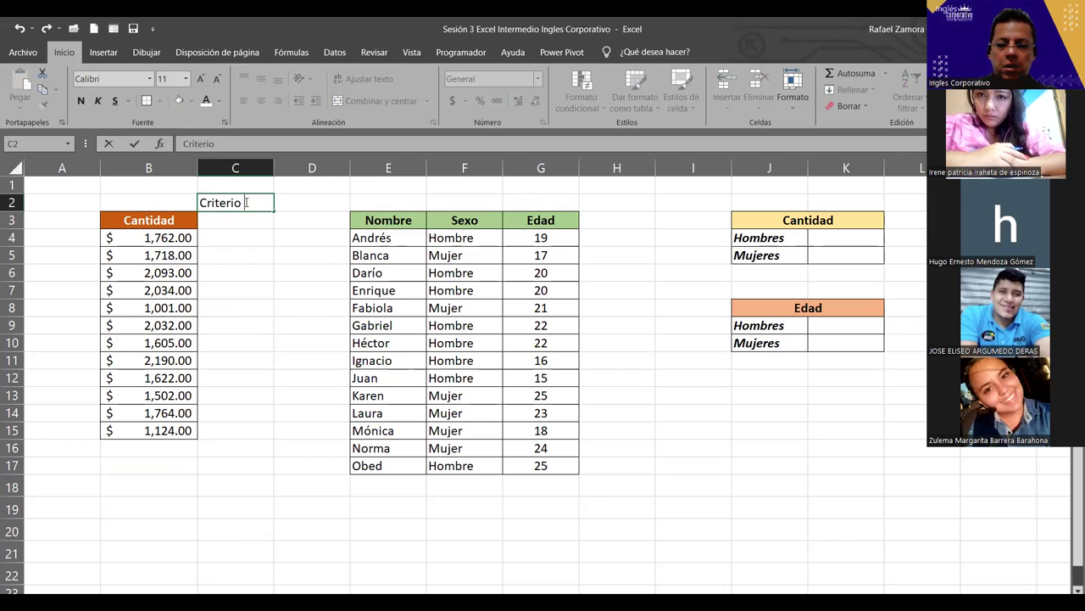
{"action": "key", "text": "Return"}
{"action": "type", "text": ">"}
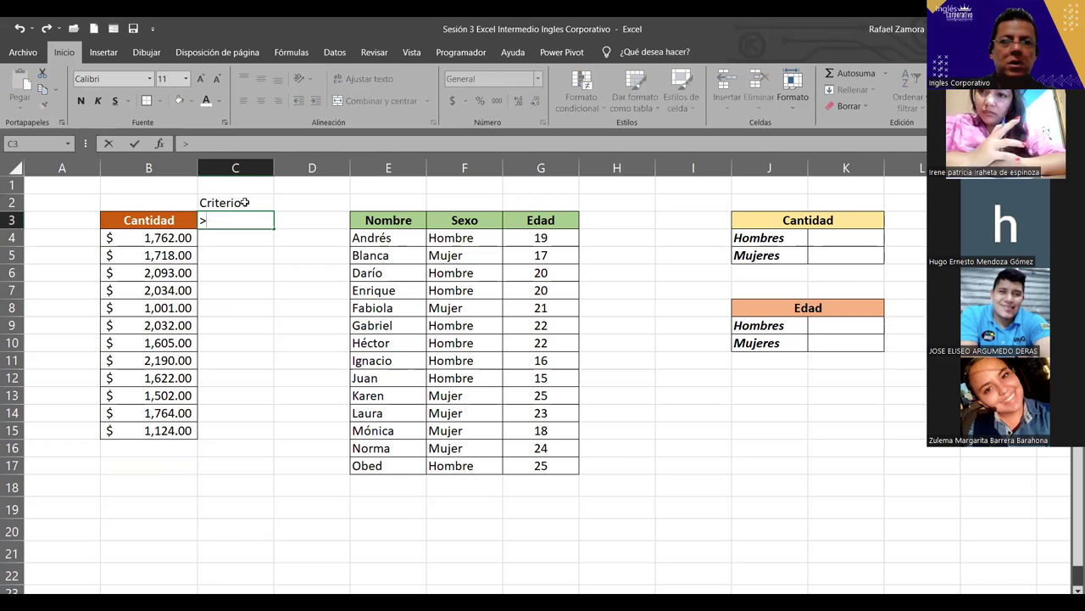
{"action": "type", "text": " 200"}
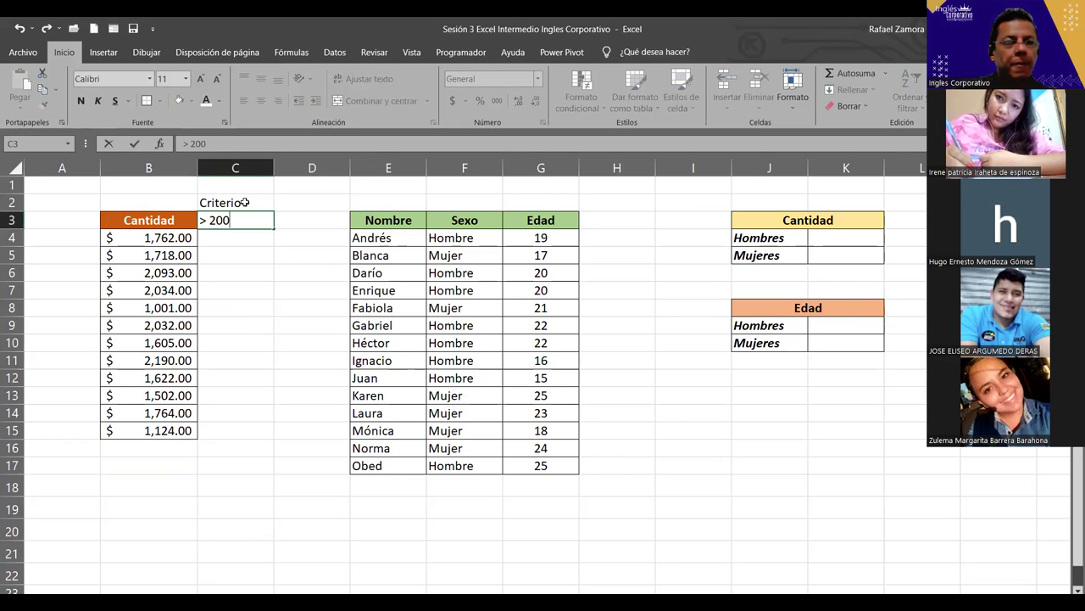
{"action": "type", "text": "0"}
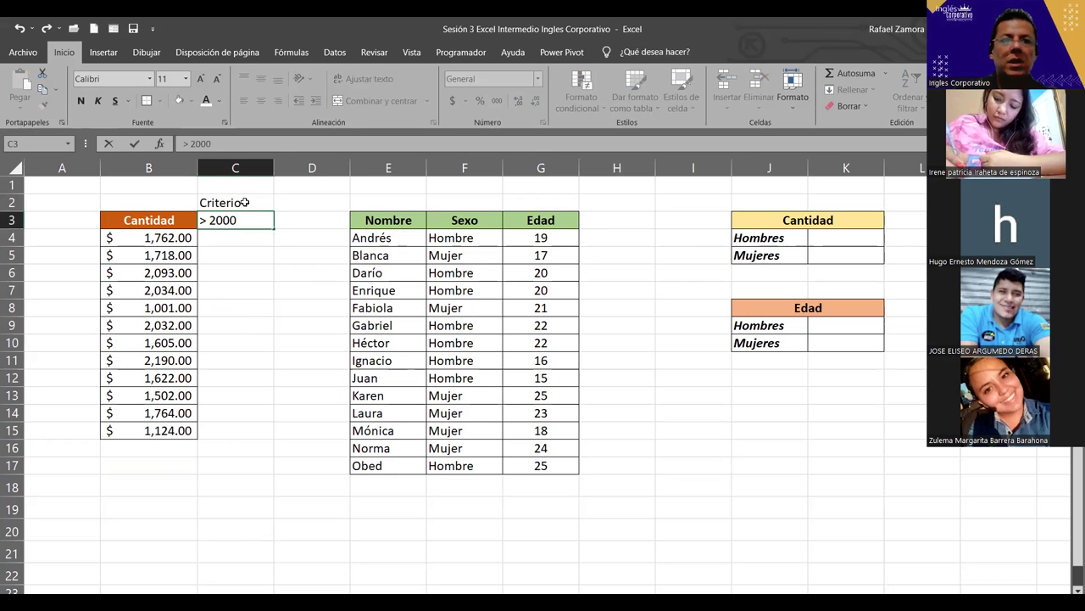
{"action": "key", "text": "Return"}
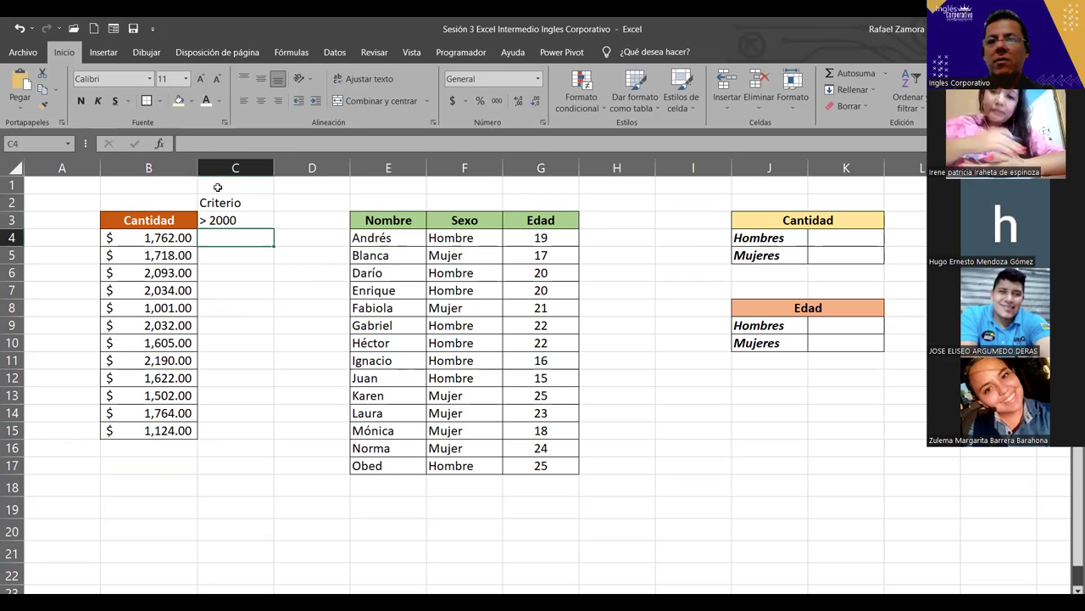
{"action": "left_click_drag", "start_coordinate": [252, 204], "coordinate": [253, 219]}
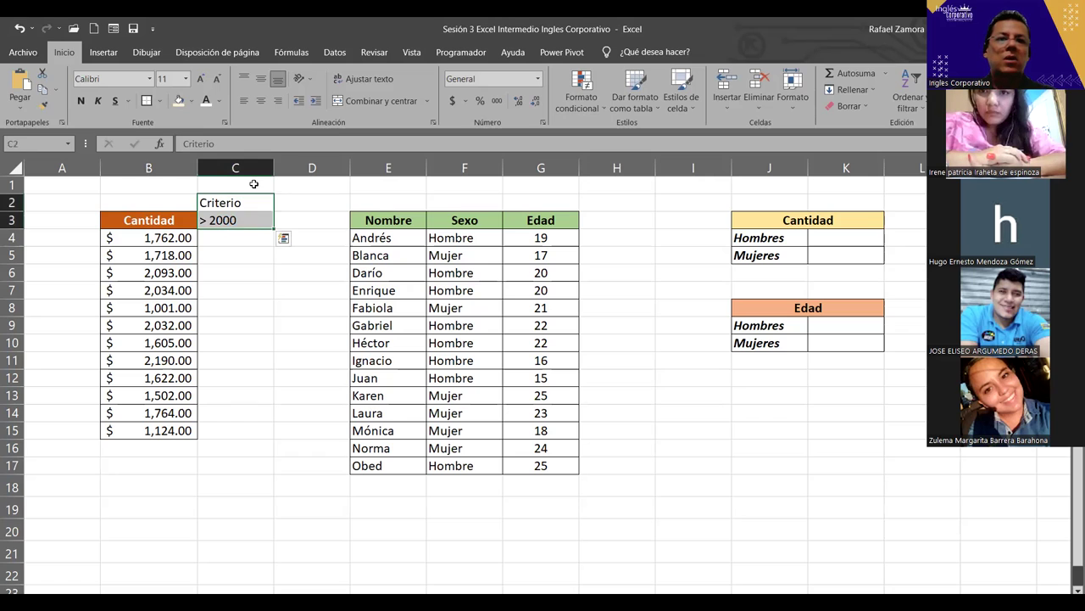
{"action": "left_click", "coordinate": [260, 100]}
{"action": "left_click", "coordinate": [155, 467]}
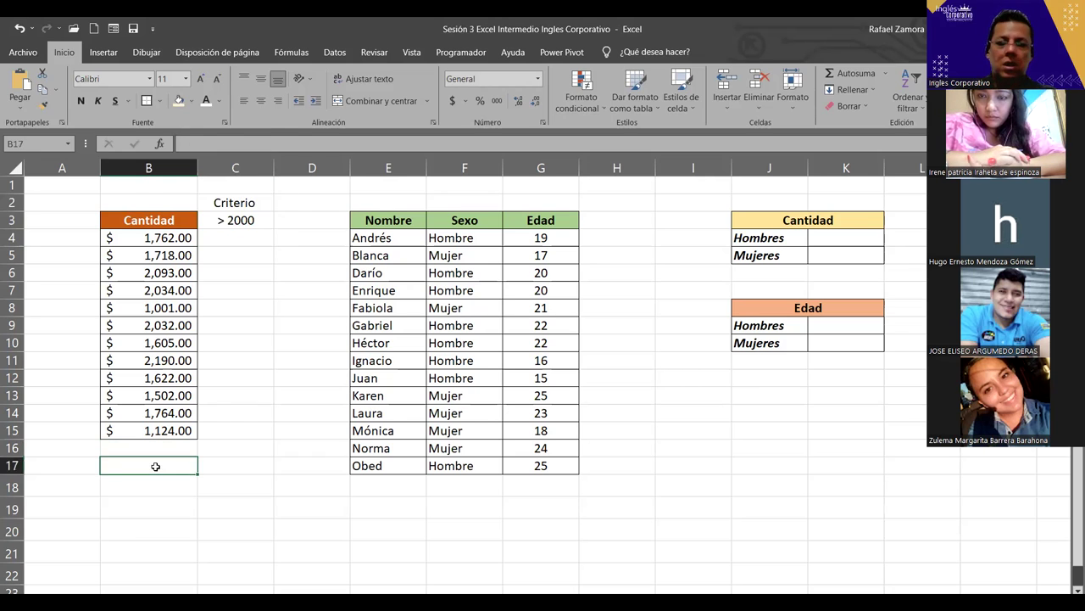
Step: Enter =SUMAR.SI(B4:B15,">2000") in B17 and format the 8349 result as accounting currency
{"action": "type", "text": "="}
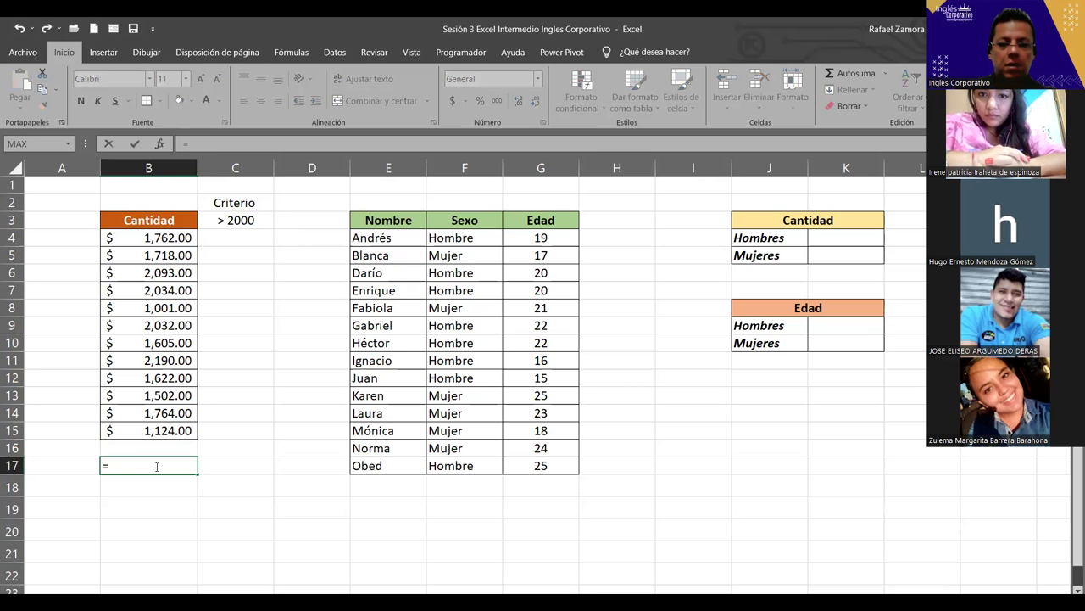
{"action": "type", "text": "sumar"}
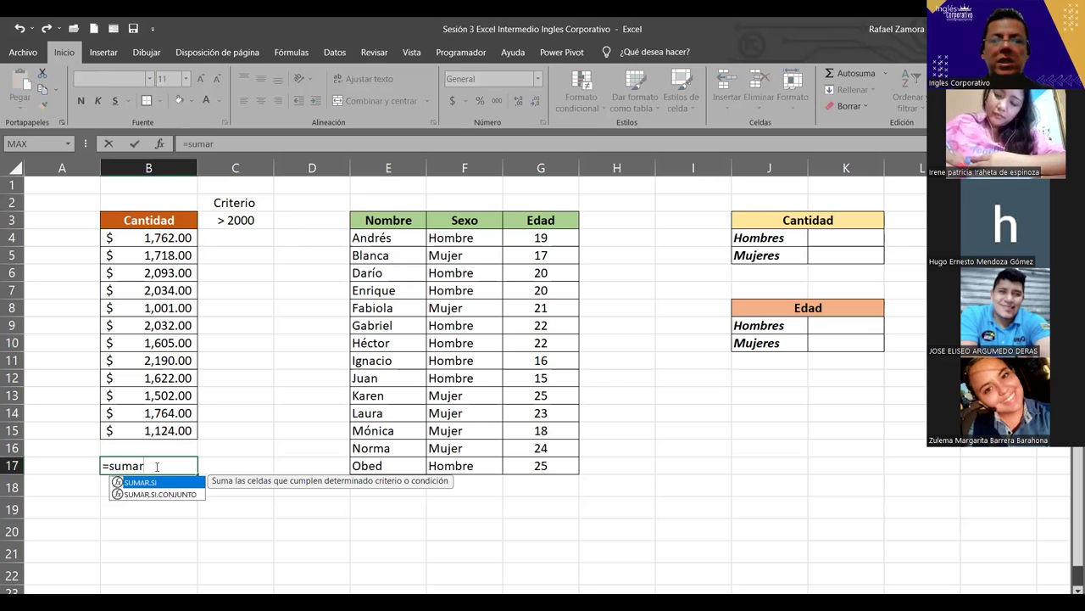
{"action": "key", "text": "Tab"}
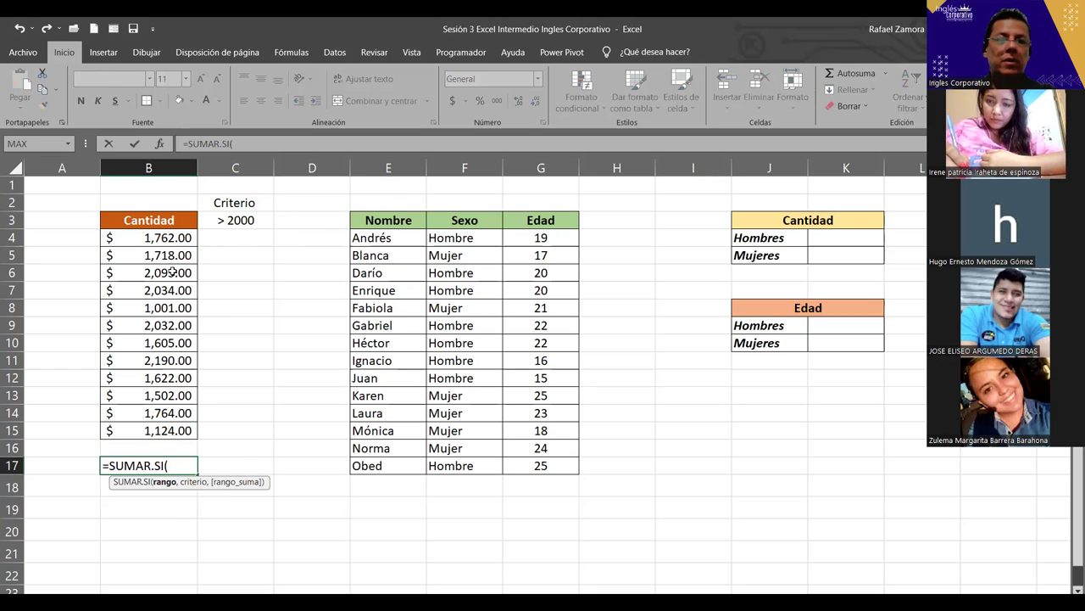
{"action": "left_click", "coordinate": [185, 238]}
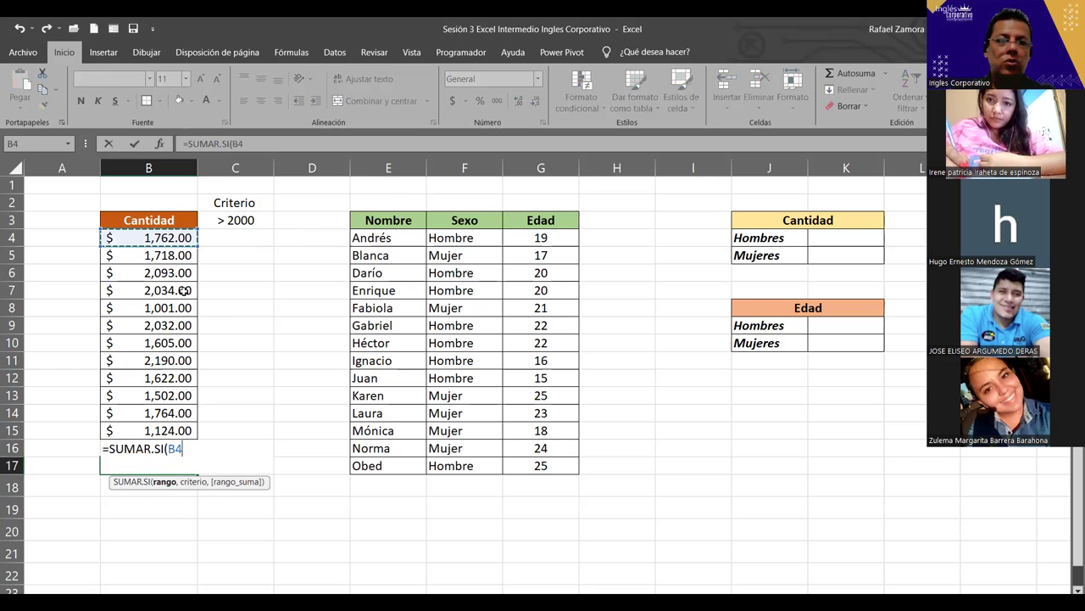
{"action": "left_click", "coordinate": [166, 434], "text": "shift"}
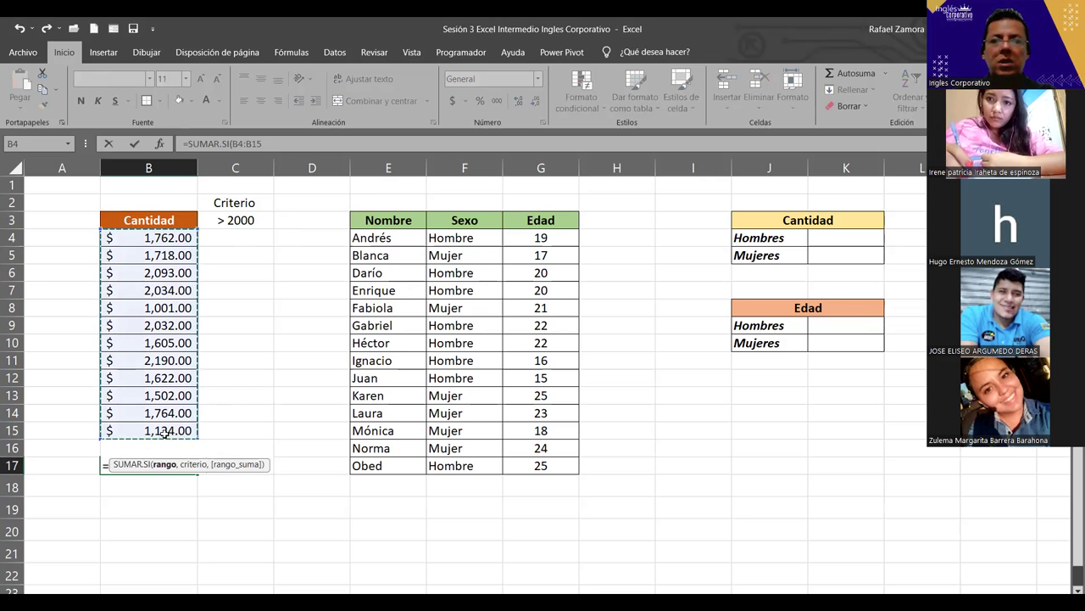
{"action": "type", "text": ","}
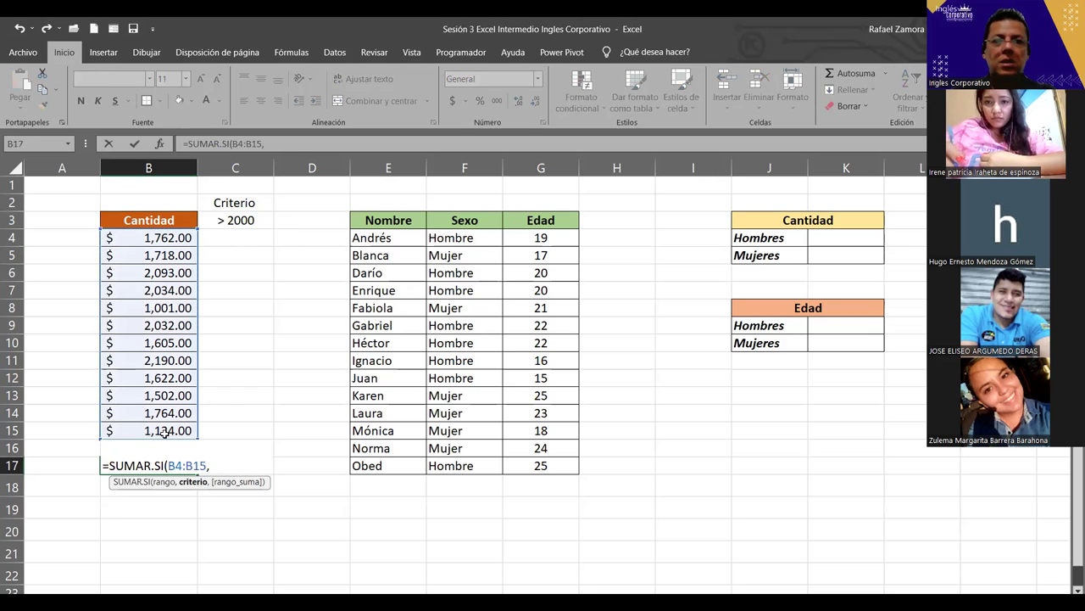
{"action": "type", "text": "\""}
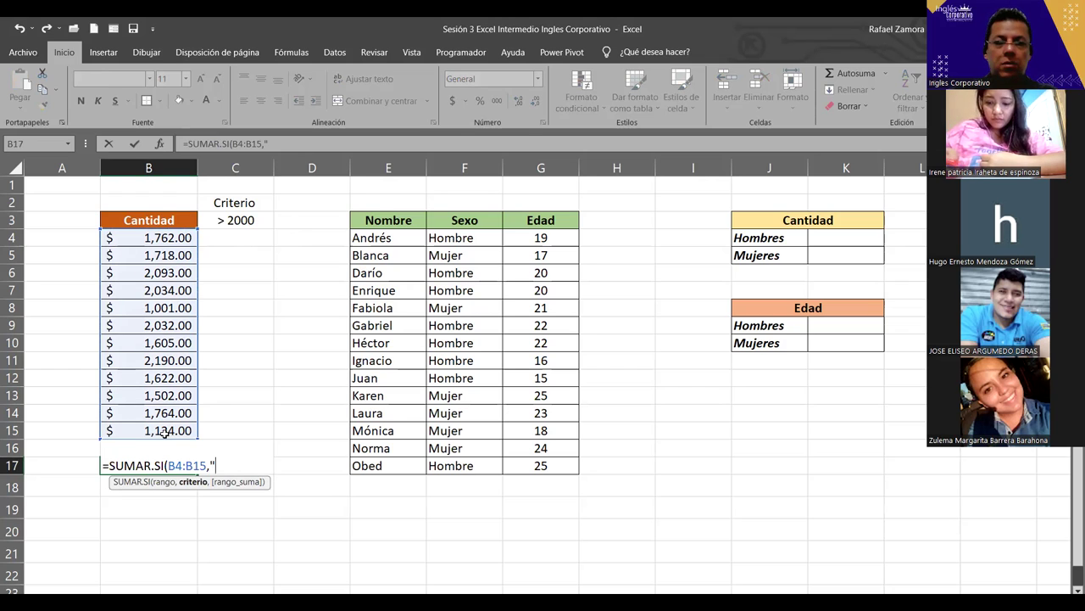
{"action": "type", "text": ">2000\""}
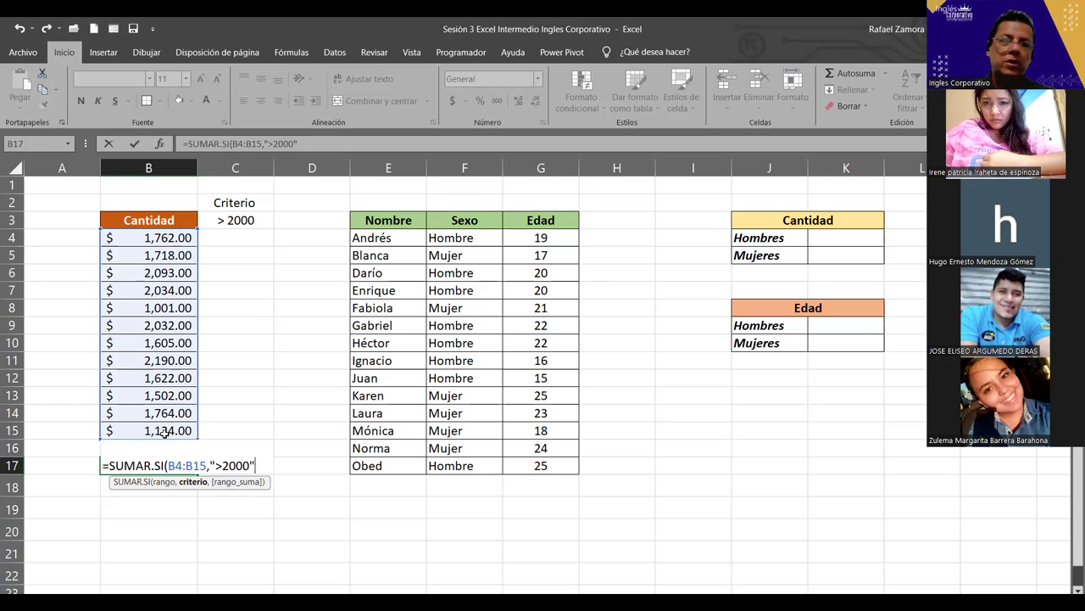
{"action": "type", "text": ")"}
{"action": "key", "text": "Return"}
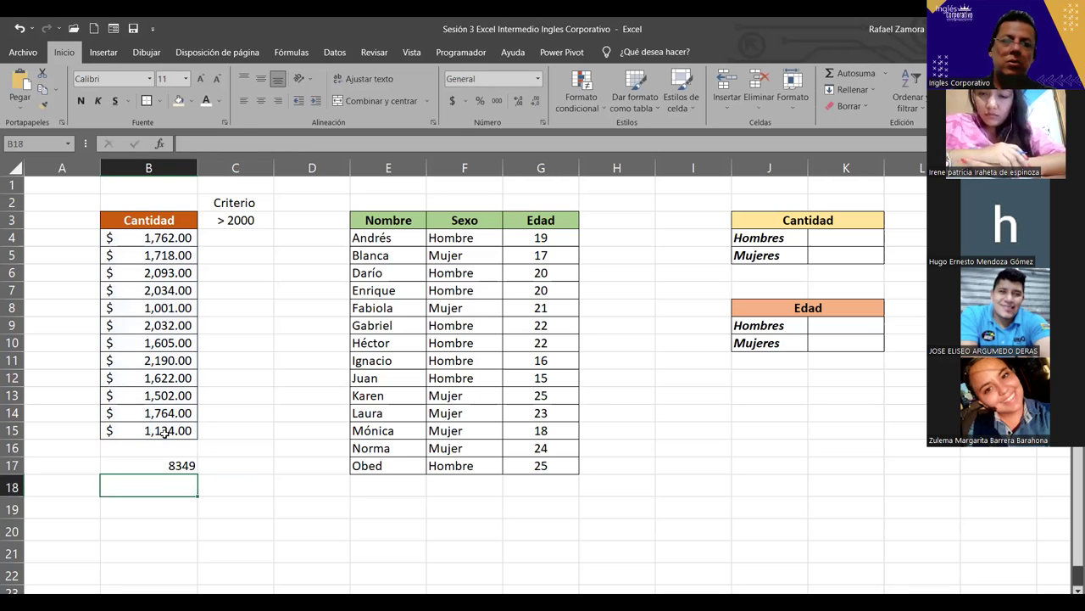
{"action": "left_click", "coordinate": [176, 465]}
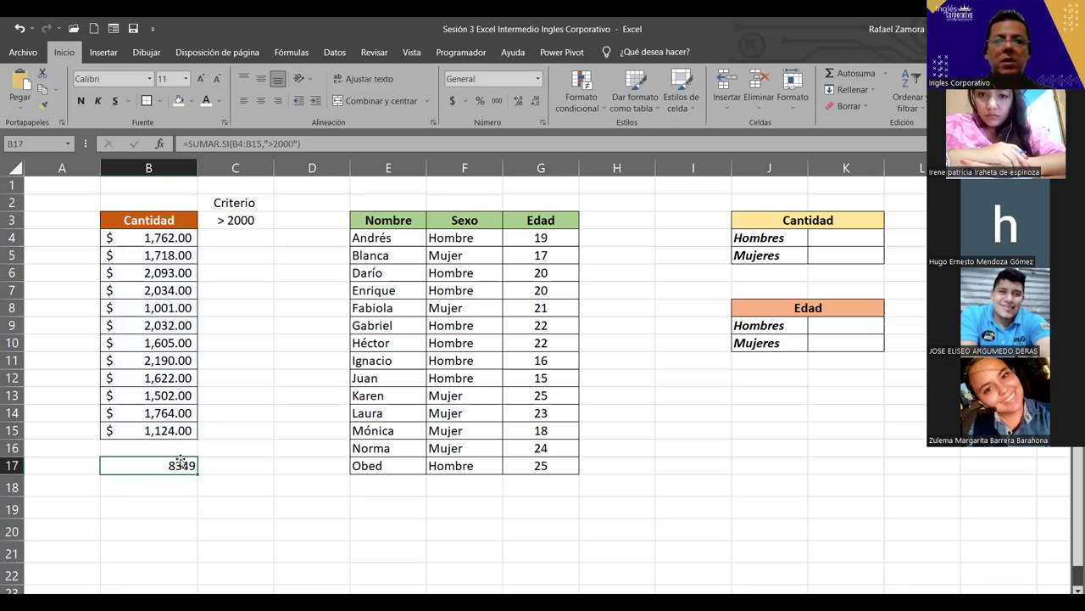
{"action": "left_click", "coordinate": [451, 100]}
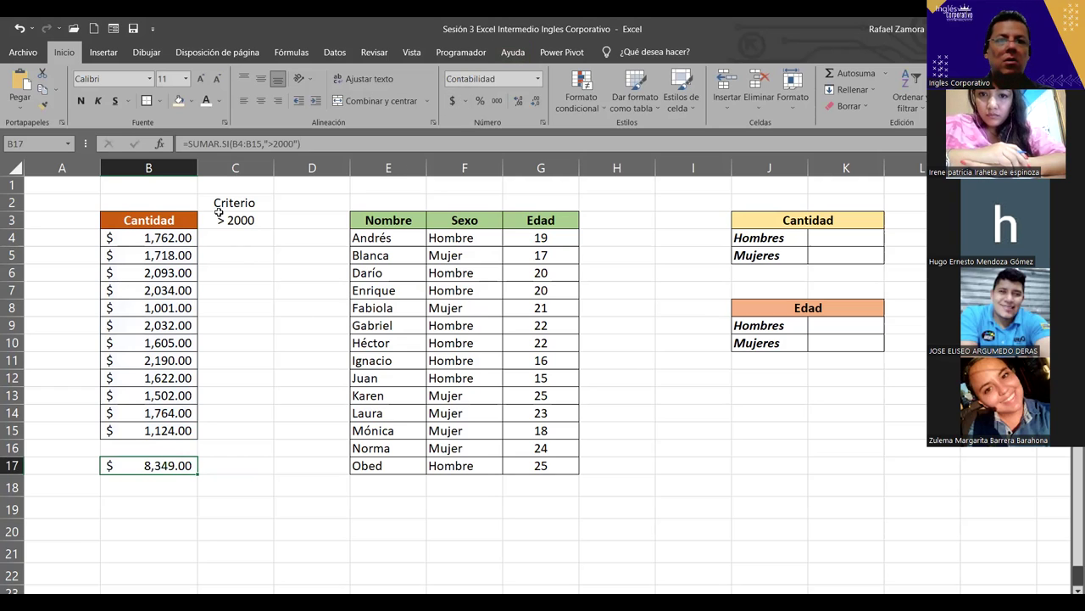
{"action": "left_click", "coordinate": [181, 272]}
{"action": "left_click_drag", "start_coordinate": [180, 272], "coordinate": [178, 290]}
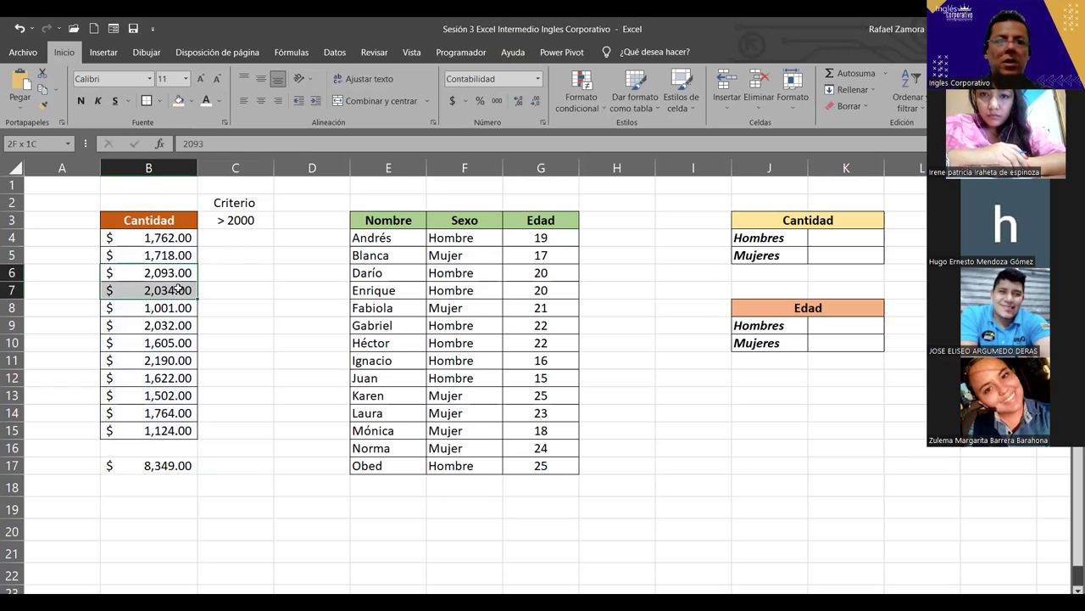
{"action": "left_click", "coordinate": [182, 330], "text": "ctrl"}
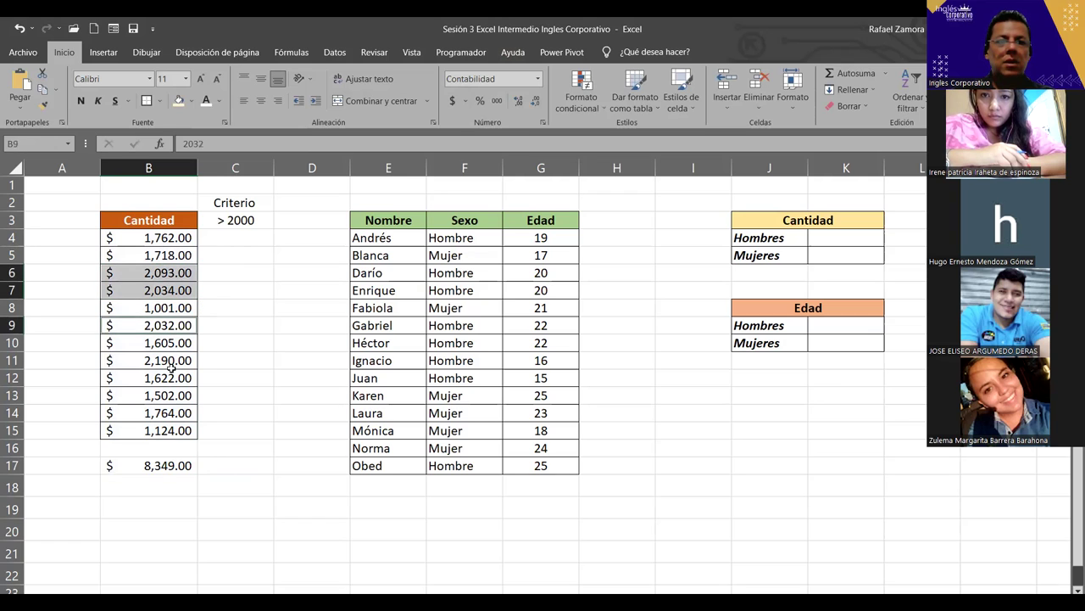
{"action": "left_click", "coordinate": [167, 360], "text": "ctrl"}
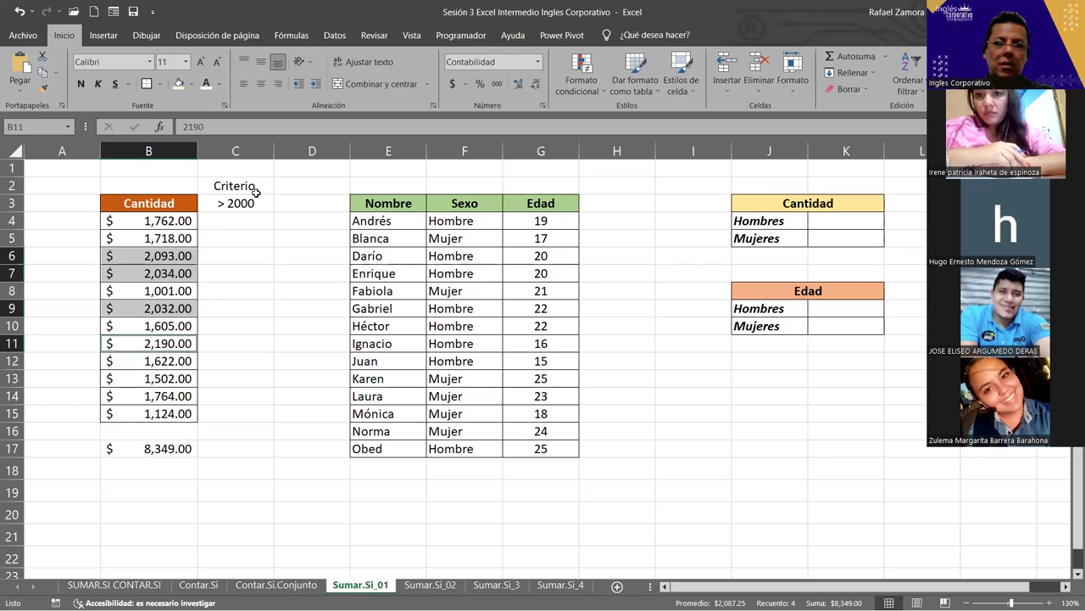
Step: Rebuild B17 as =SUMAR.SI(B4:B15,C3), taking the > 2000 condition from C3
{"action": "left_click", "coordinate": [163, 449]}
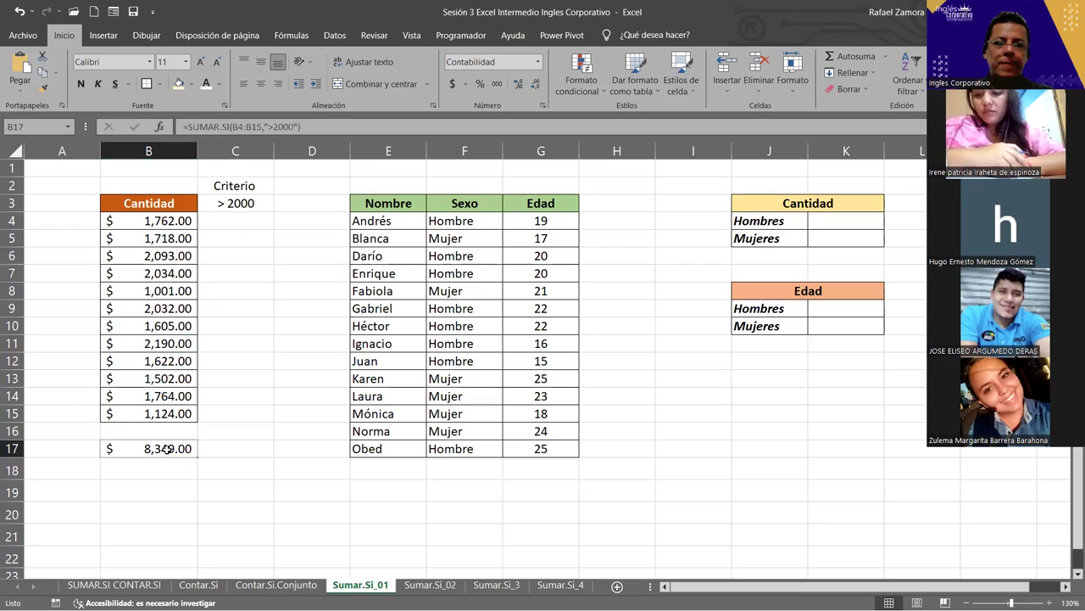
{"action": "type", "text": "="}
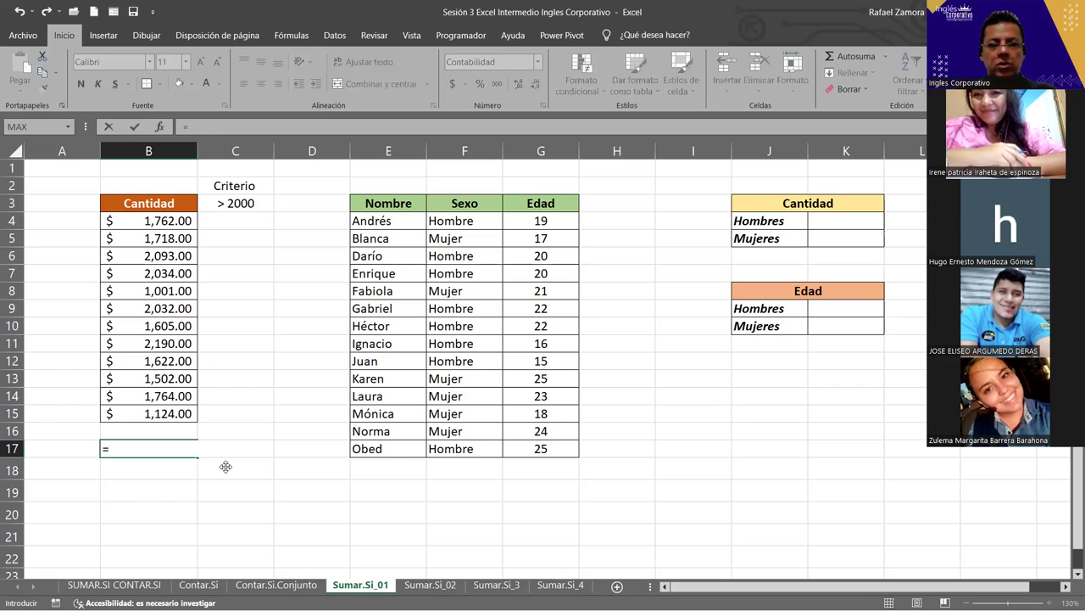
{"action": "type", "text": "sum"}
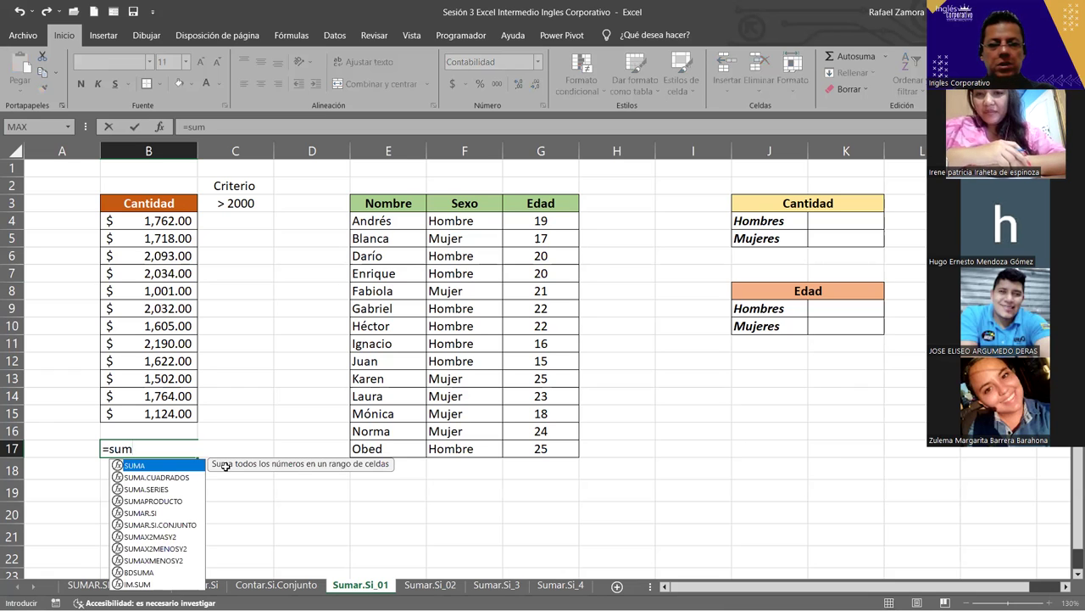
{"action": "key", "text": "Down"}
{"action": "key", "text": "Down"}
{"action": "key", "text": "Down"}
{"action": "key", "text": "Tab"}
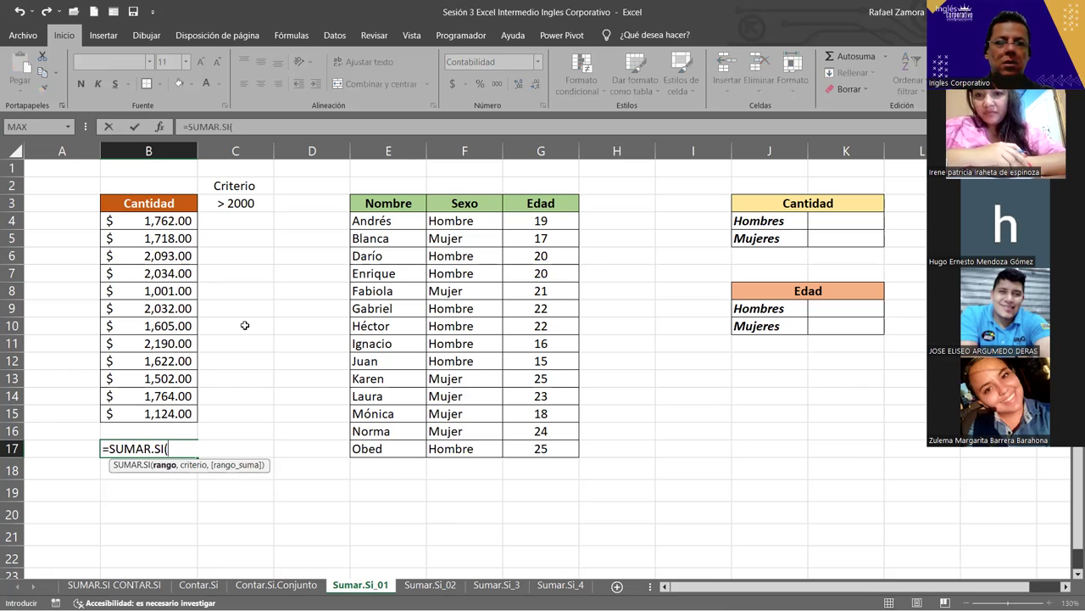
{"action": "left_click", "coordinate": [180, 223]}
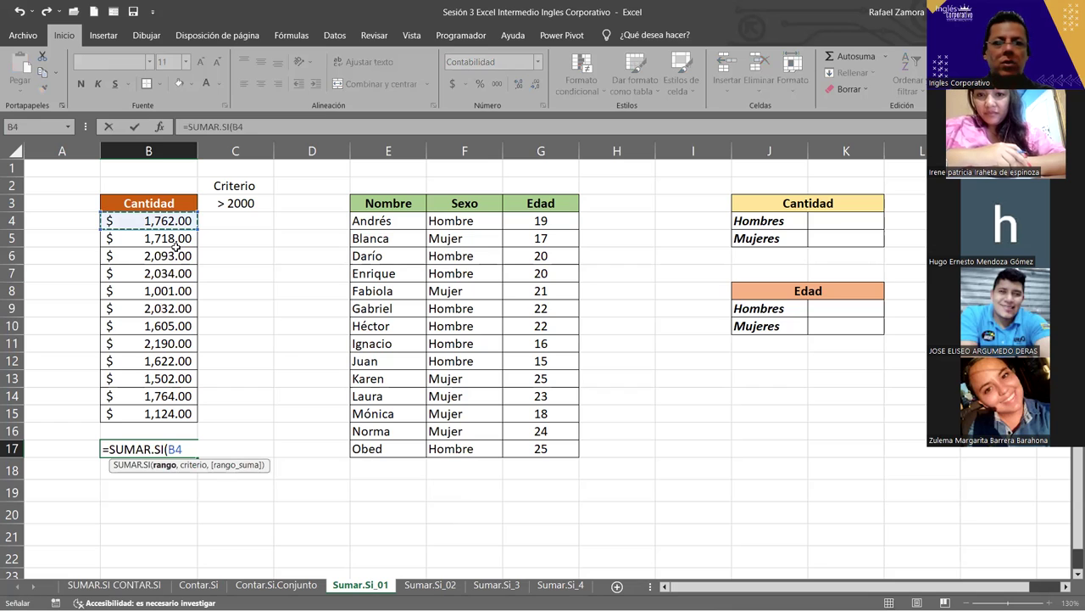
{"action": "left_click", "coordinate": [181, 413], "text": "shift"}
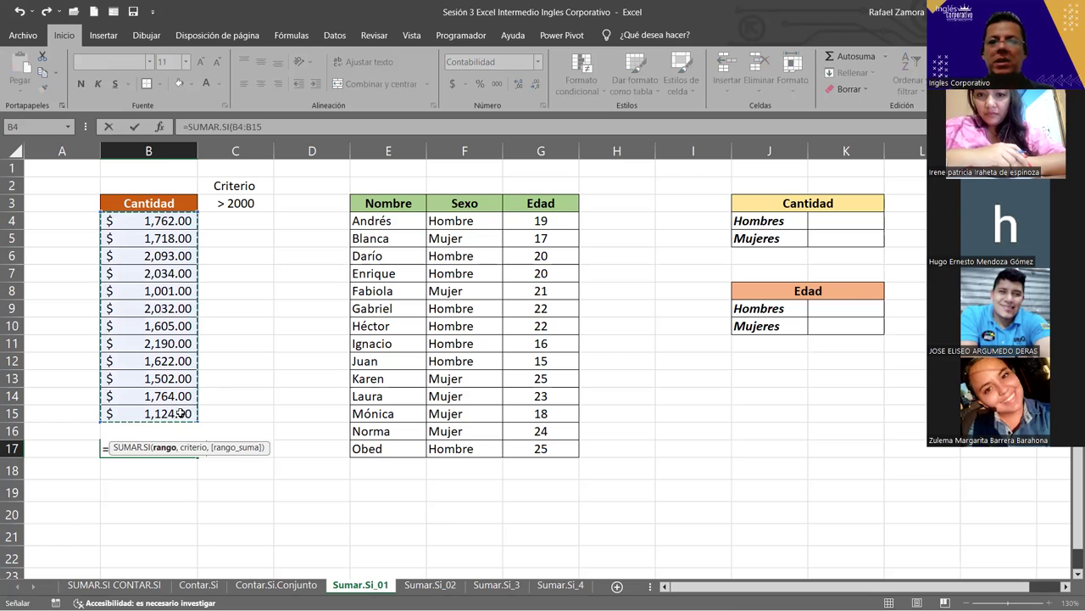
{"action": "type", "text": ","}
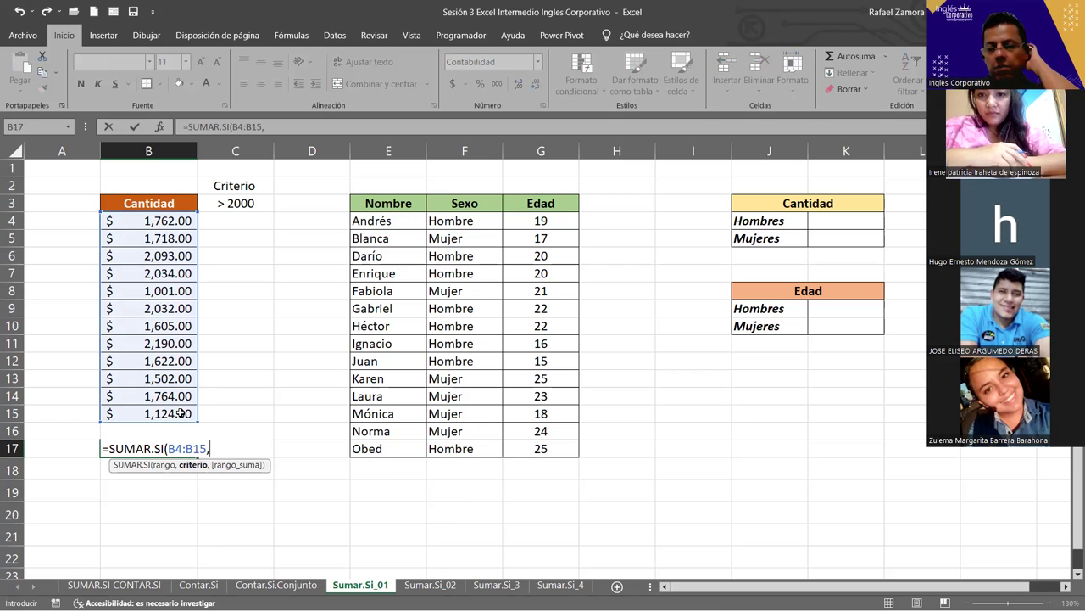
{"action": "type", "text": "\"> "}
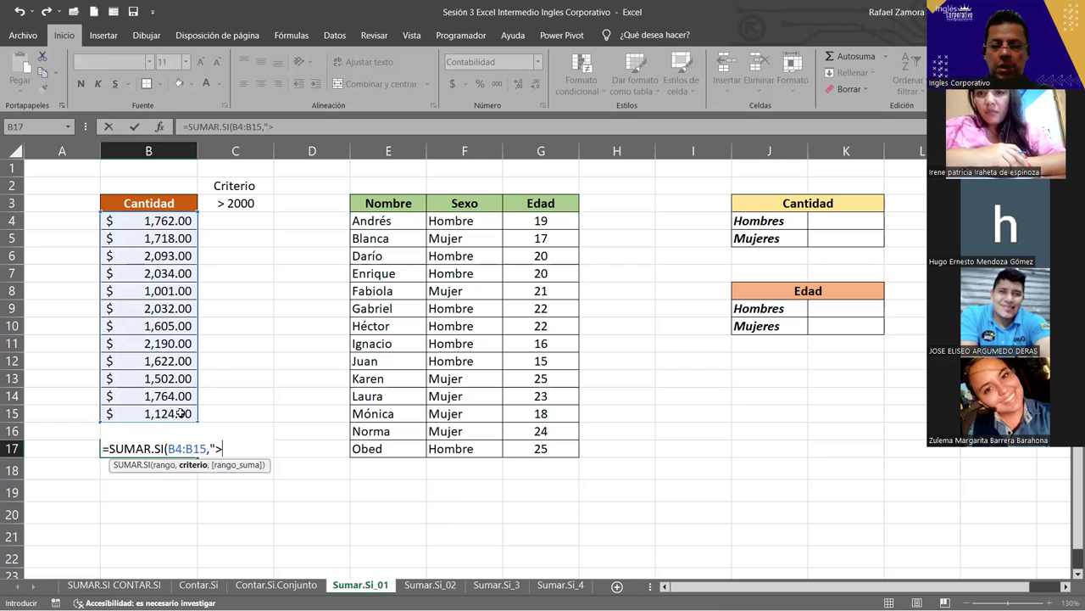
{"action": "type", "text": "2000"}
{"action": "key", "text": "BackSpace"}
{"action": "key", "text": "BackSpace"}
{"action": "key", "text": "BackSpace"}
{"action": "key", "text": "BackSpace"}
{"action": "key", "text": "BackSpace"}
{"action": "key", "text": "BackSpace"}
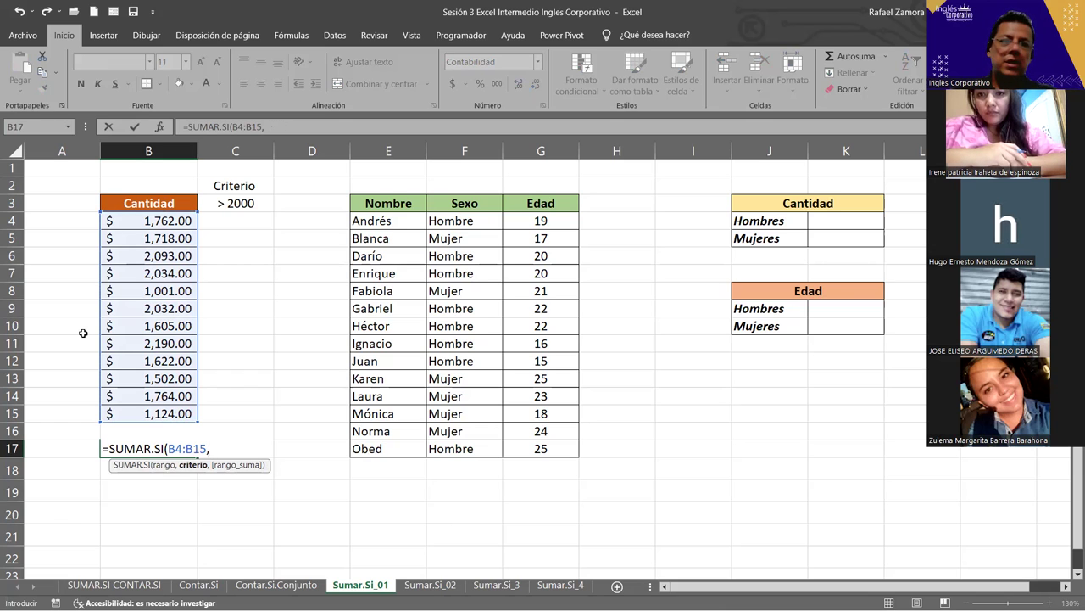
{"action": "left_click", "coordinate": [217, 204]}
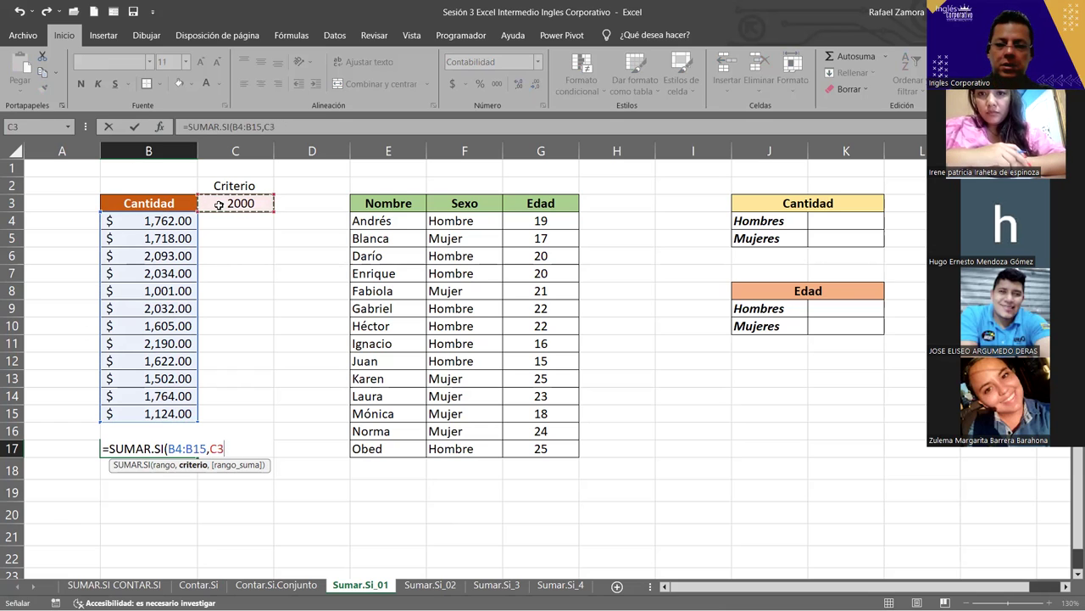
{"action": "key", "text": "Return"}
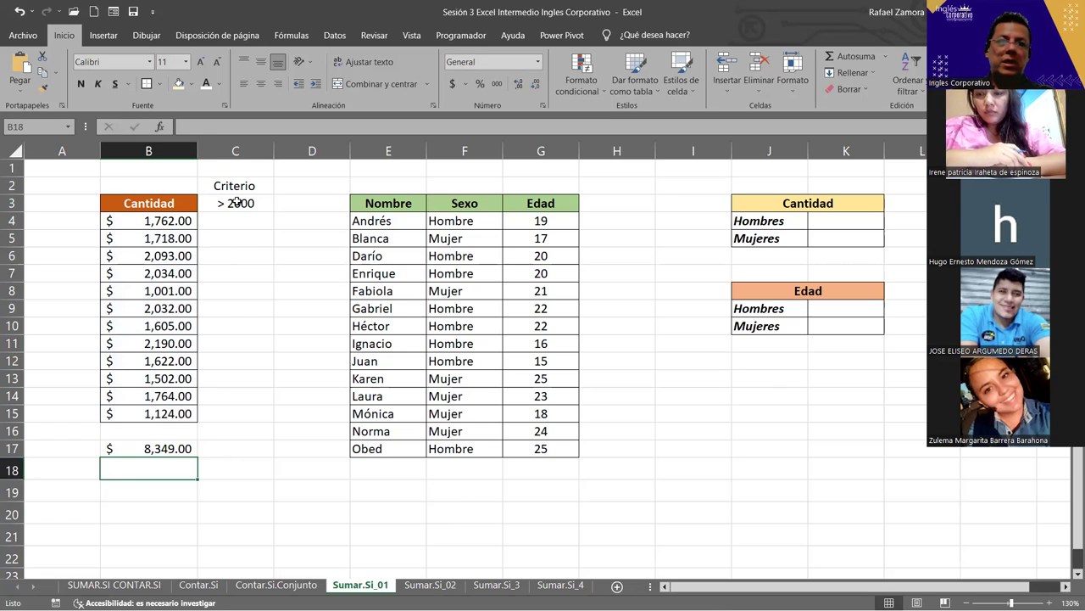
{"action": "left_click", "coordinate": [270, 206]}
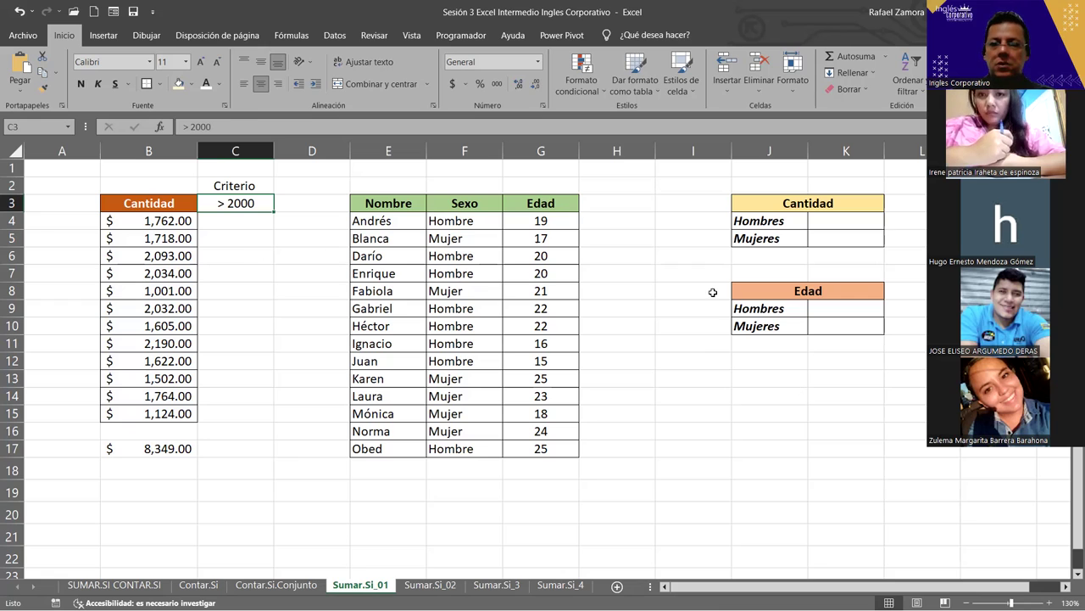
{"action": "left_click", "coordinate": [805, 429]}
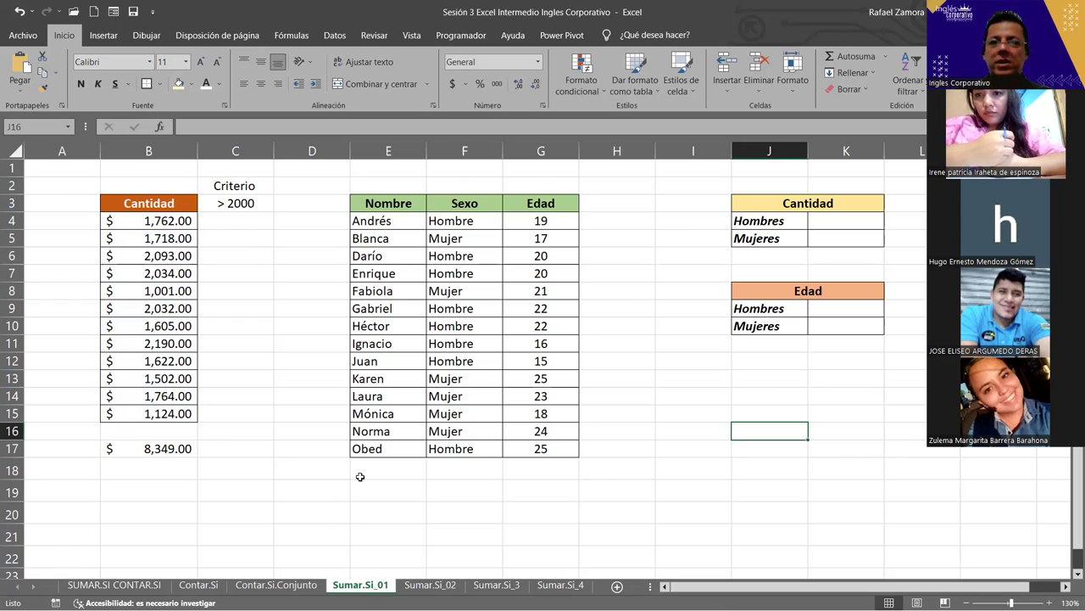
{"action": "left_click", "coordinate": [869, 222]}
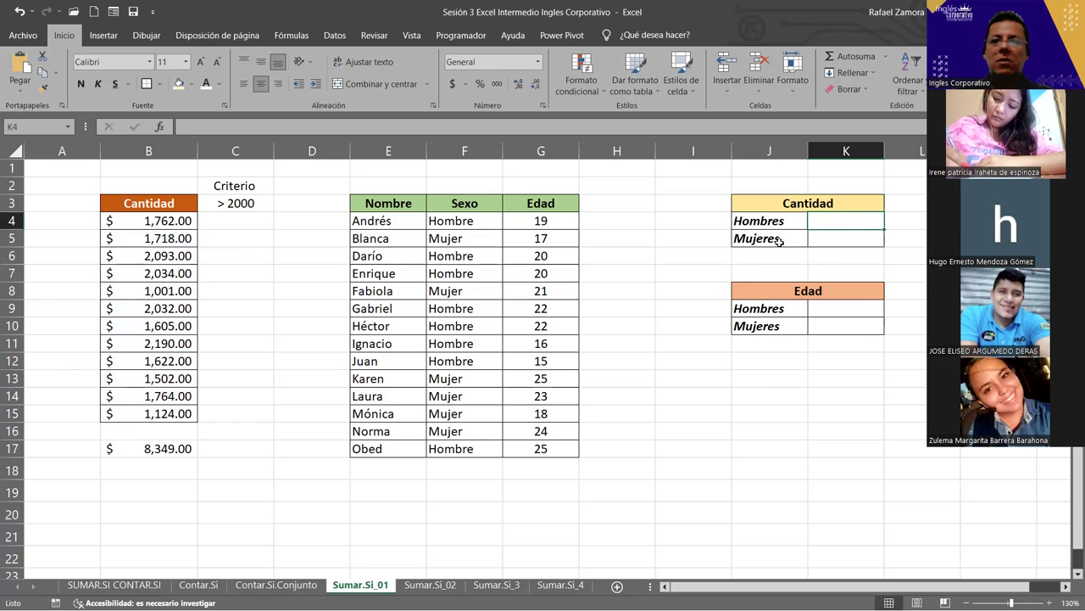
{"action": "left_click_drag", "start_coordinate": [422, 228], "coordinate": [525, 454]}
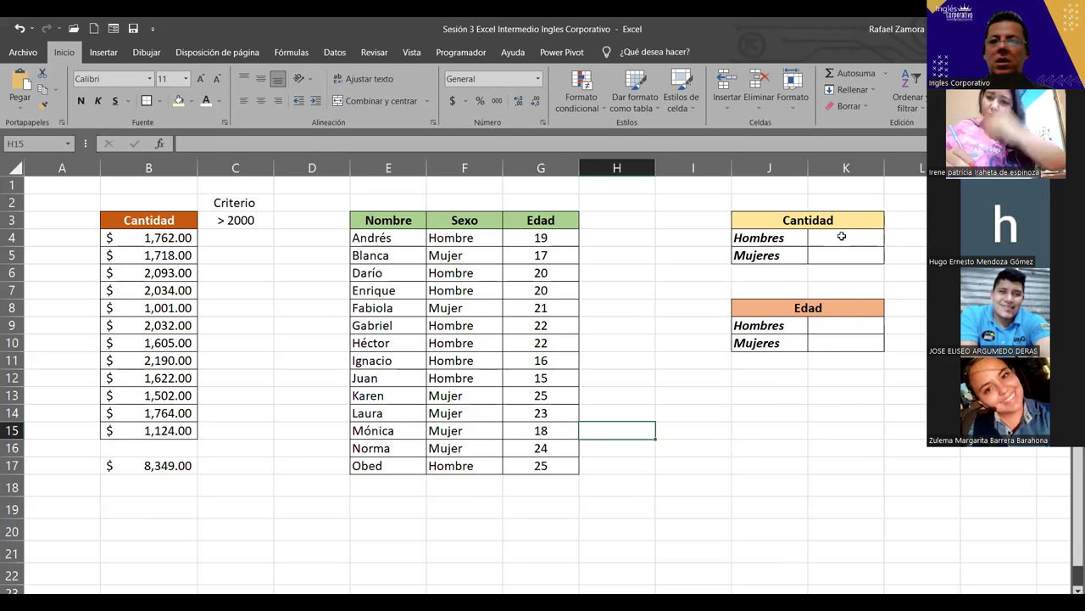
Step: Enter =SUMAR.SI(F4:F17,"Hombre") in K4 for the Hombres total
{"action": "left_click", "coordinate": [838, 220]}
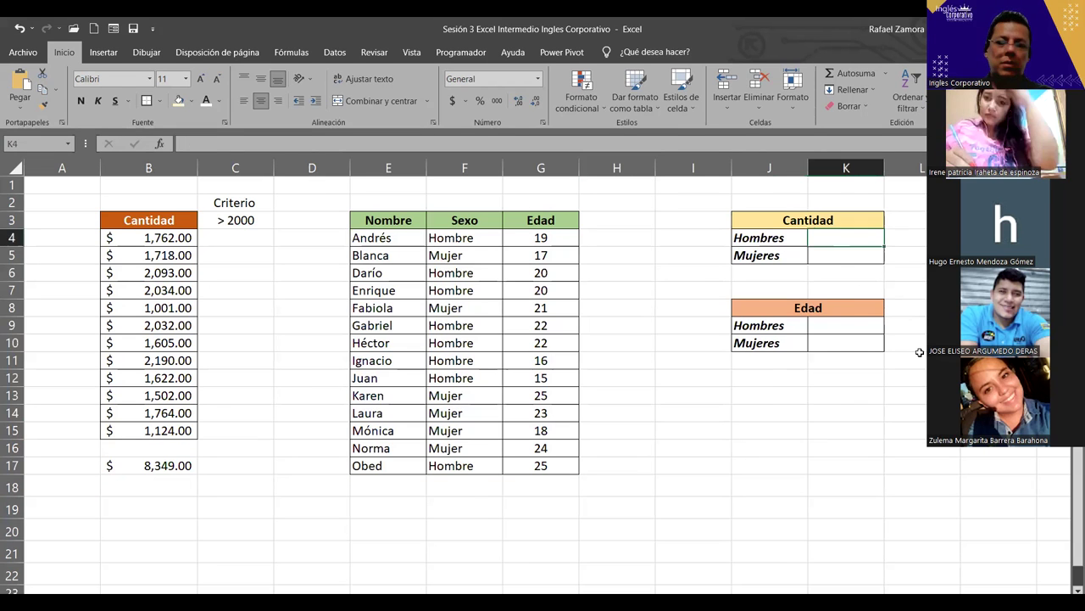
{"action": "type", "text": "="}
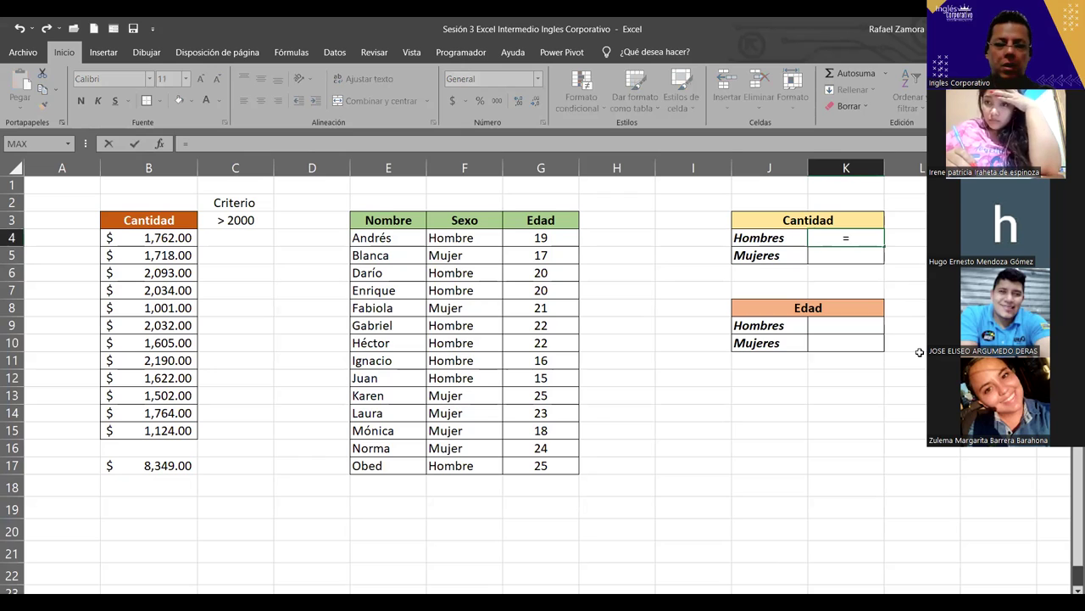
{"action": "type", "text": "sumar"}
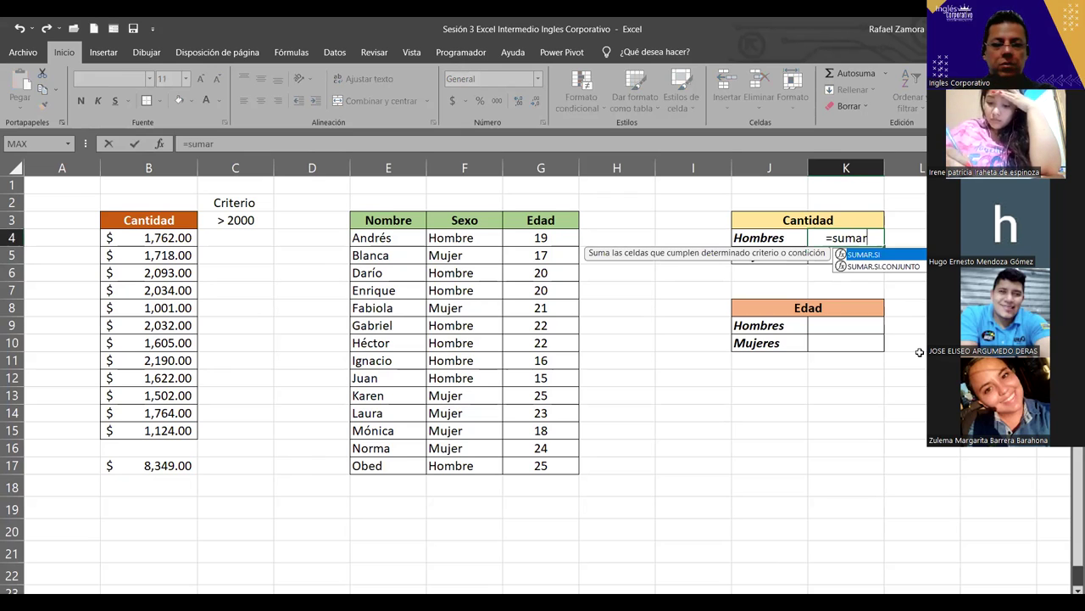
{"action": "key", "text": "Tab"}
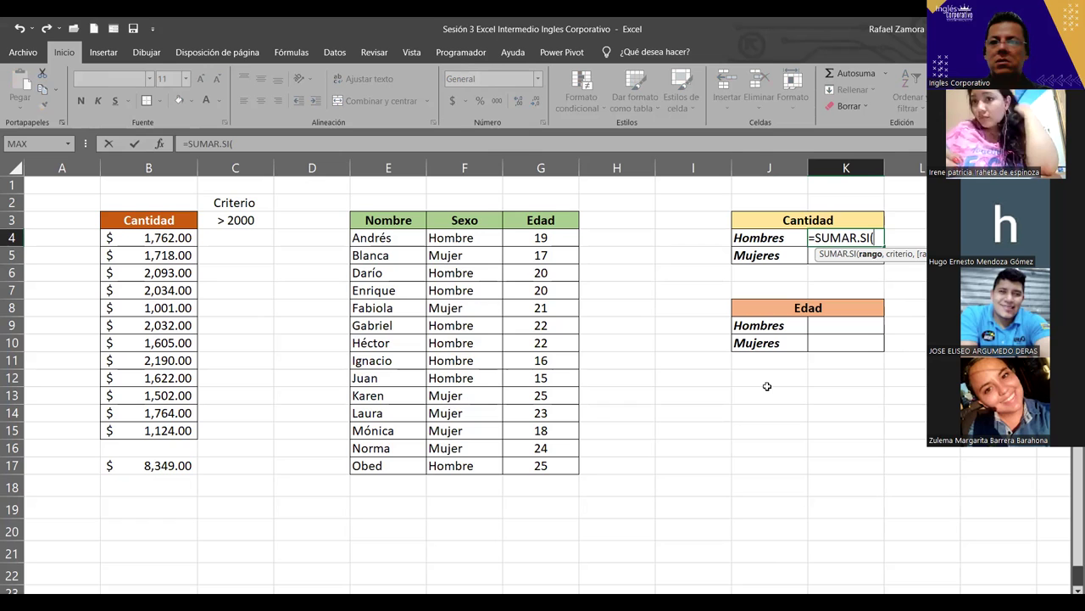
{"action": "left_click", "coordinate": [458, 239]}
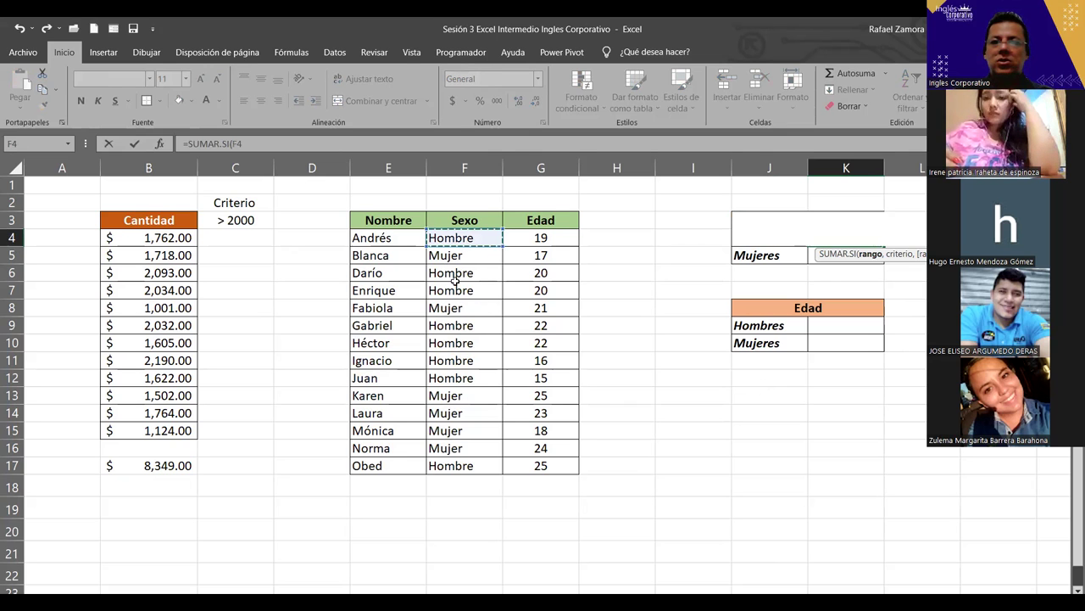
{"action": "left_click", "coordinate": [452, 468], "text": "shift"}
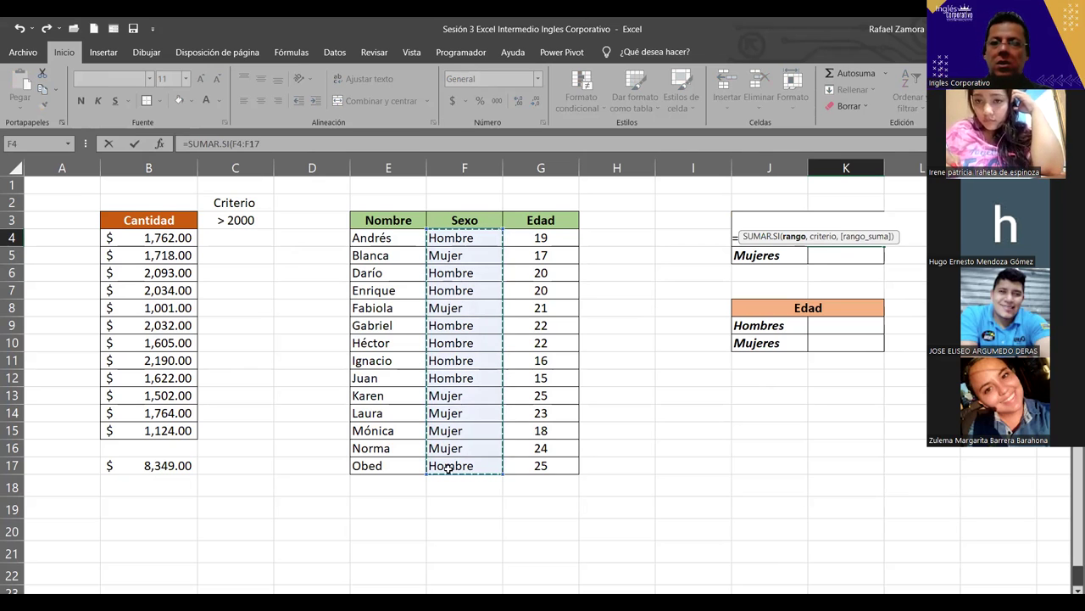
{"action": "type", "text": ","}
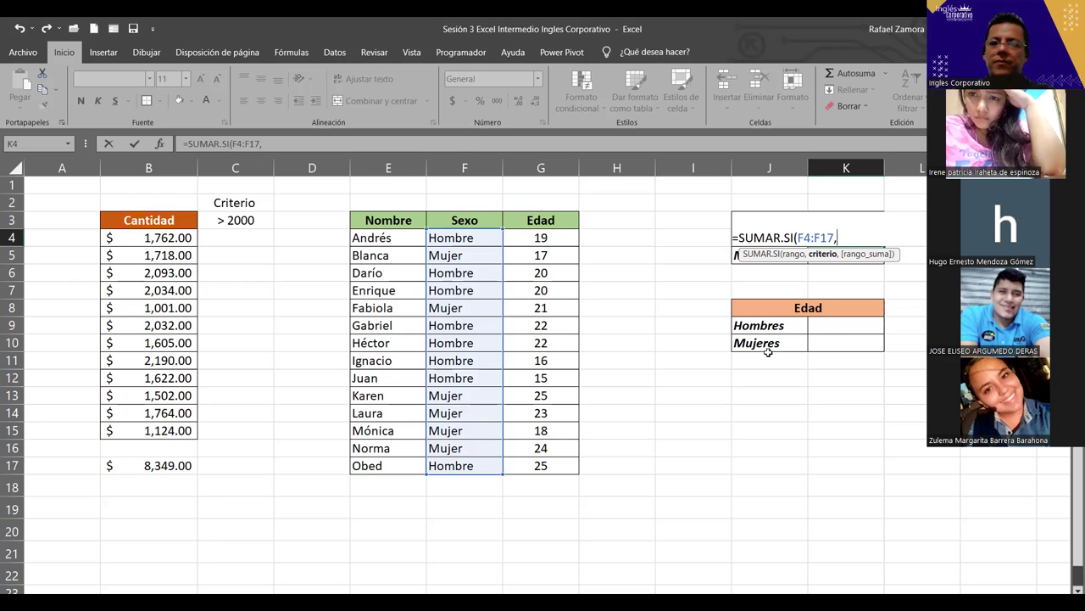
{"action": "left_click", "coordinate": [467, 239]}
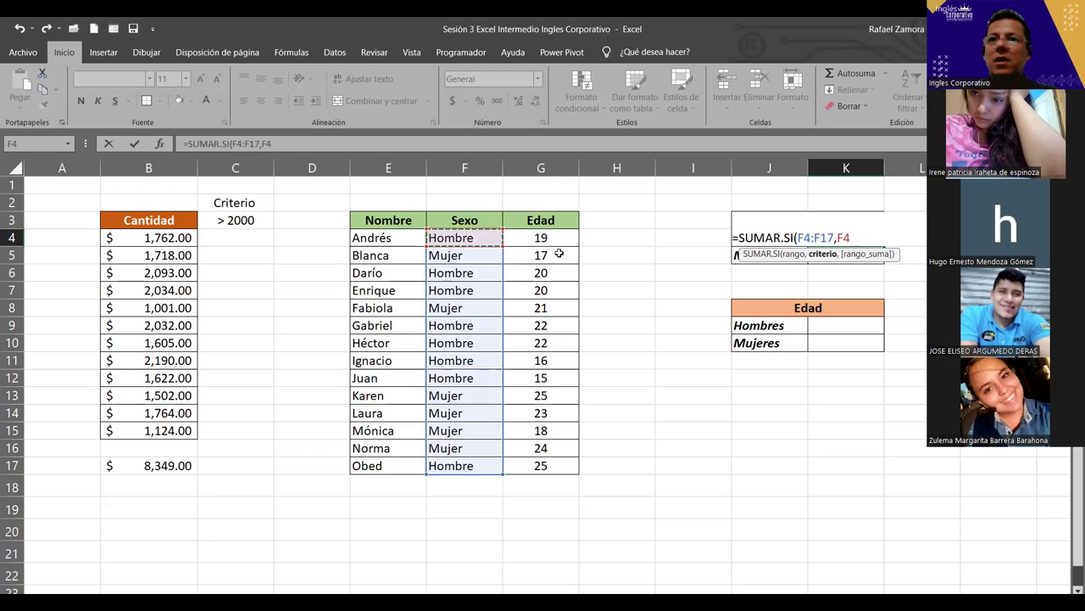
{"action": "key", "text": "BackSpace"}
{"action": "key", "text": "BackSpace"}
{"action": "type", "text": "\""}
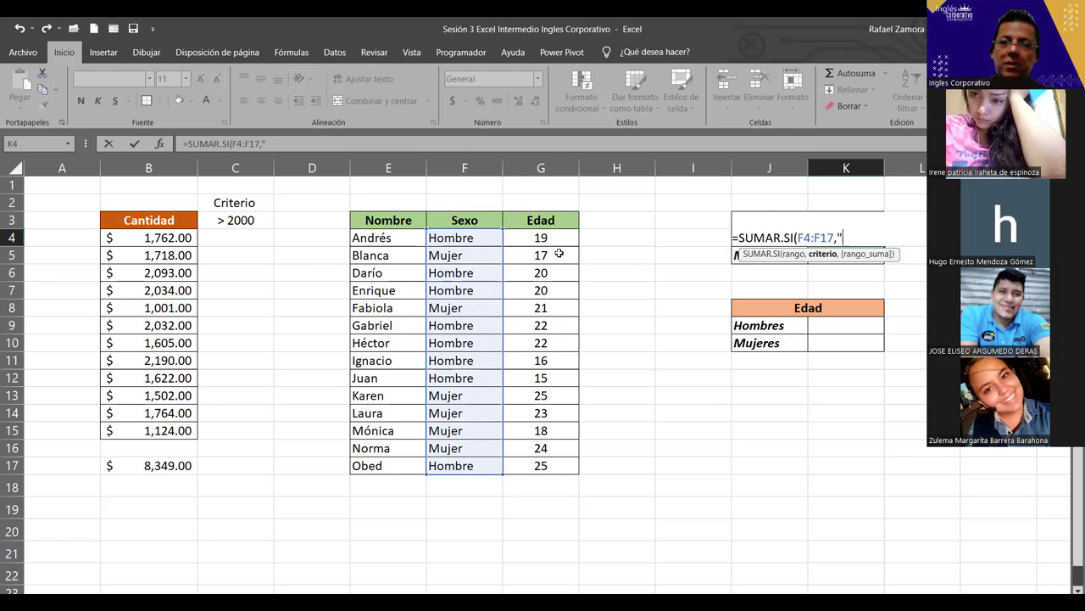
{"action": "type", "text": "Hombre\""}
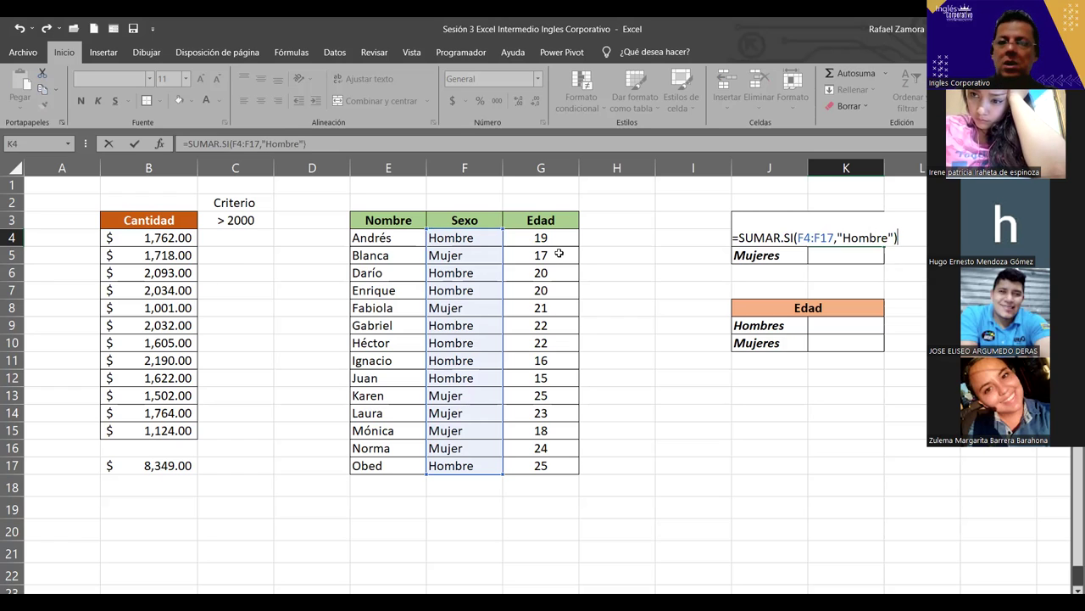
{"action": "key", "text": "Return"}
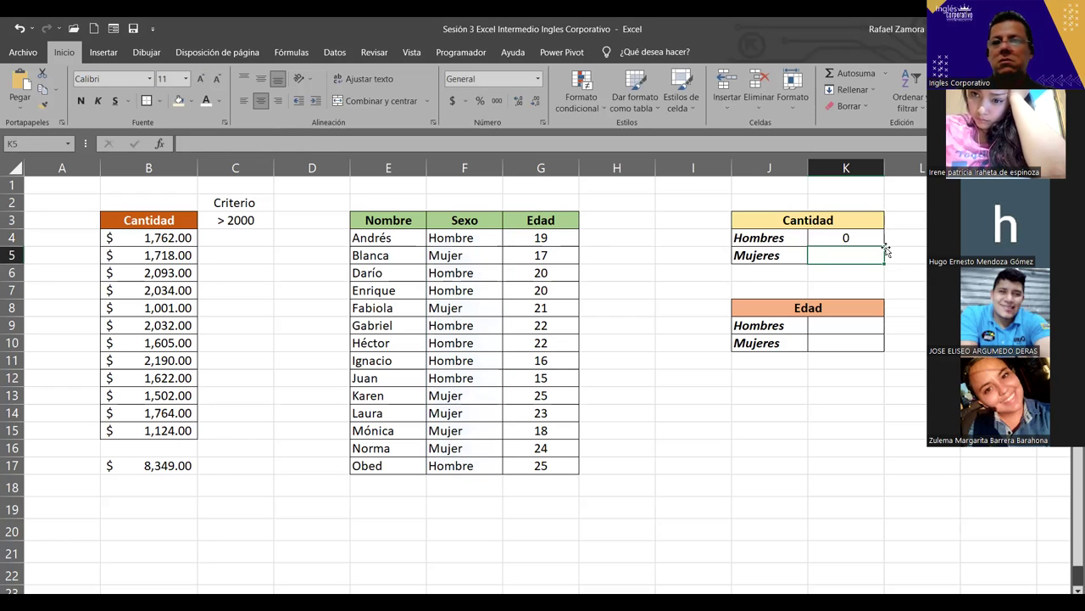
Step: Add G4:G17 as the sum range to K4's SUMAR.SI formula so the Hombres total reads 159
{"action": "double_click", "coordinate": [886, 238]}
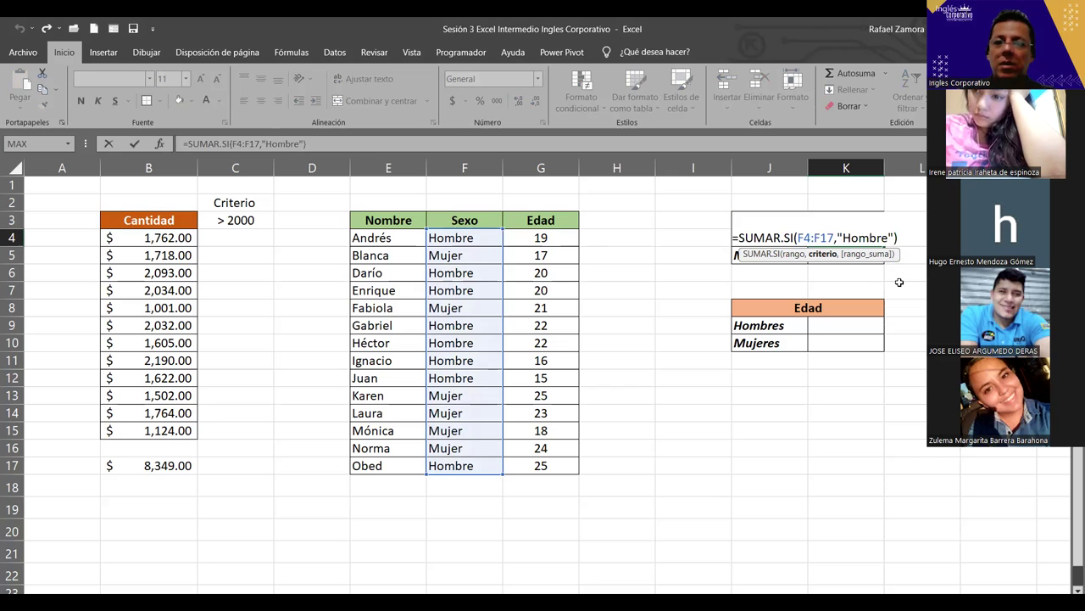
{"action": "type", "text": ","}
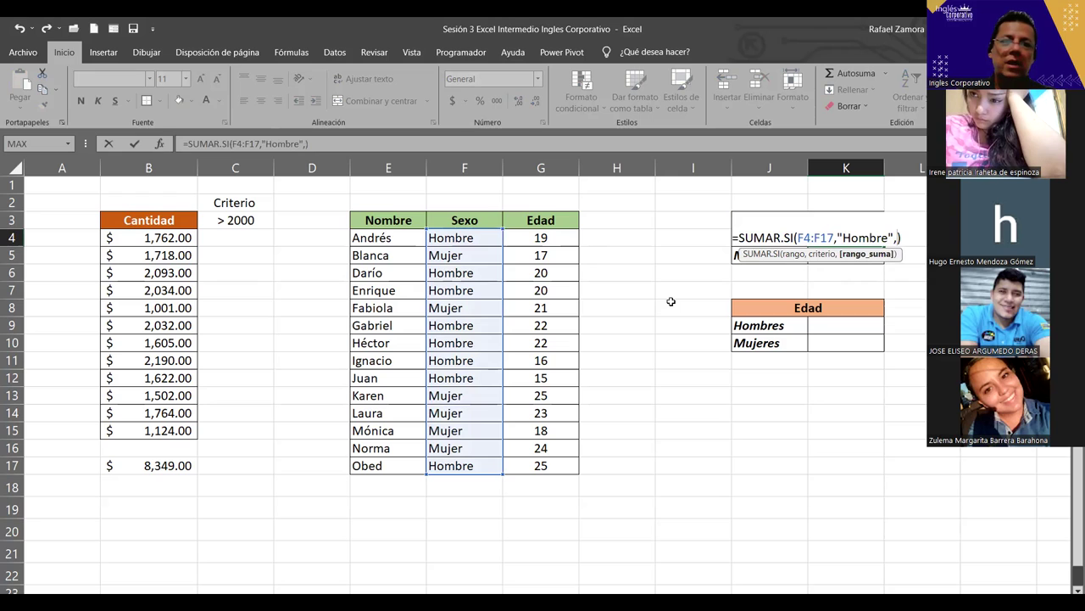
{"action": "left_click", "coordinate": [540, 238]}
{"action": "left_click", "coordinate": [531, 465], "text": "shift"}
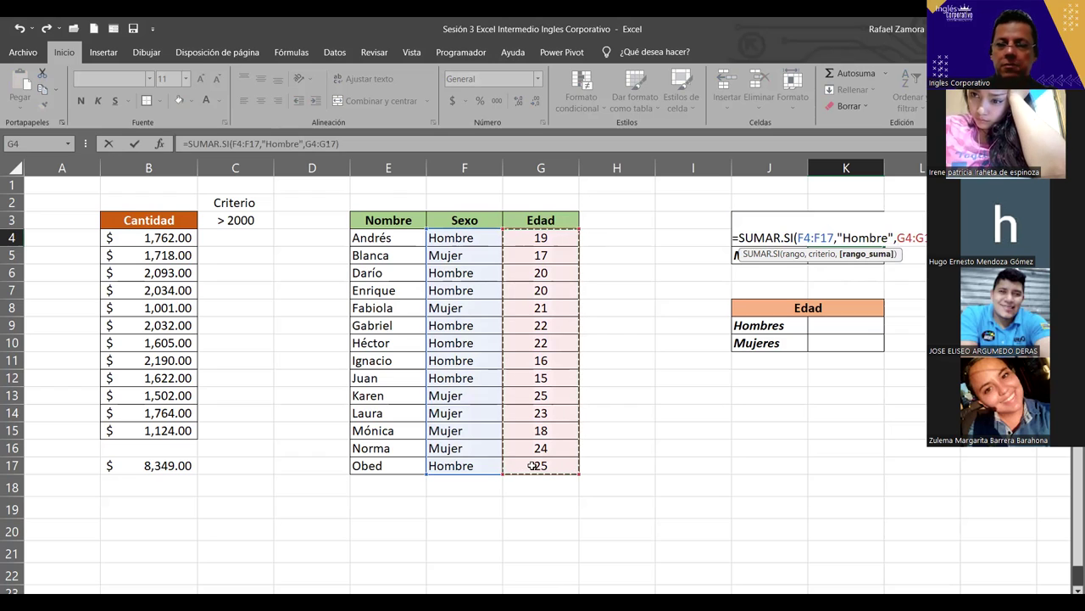
{"action": "key", "text": "Return"}
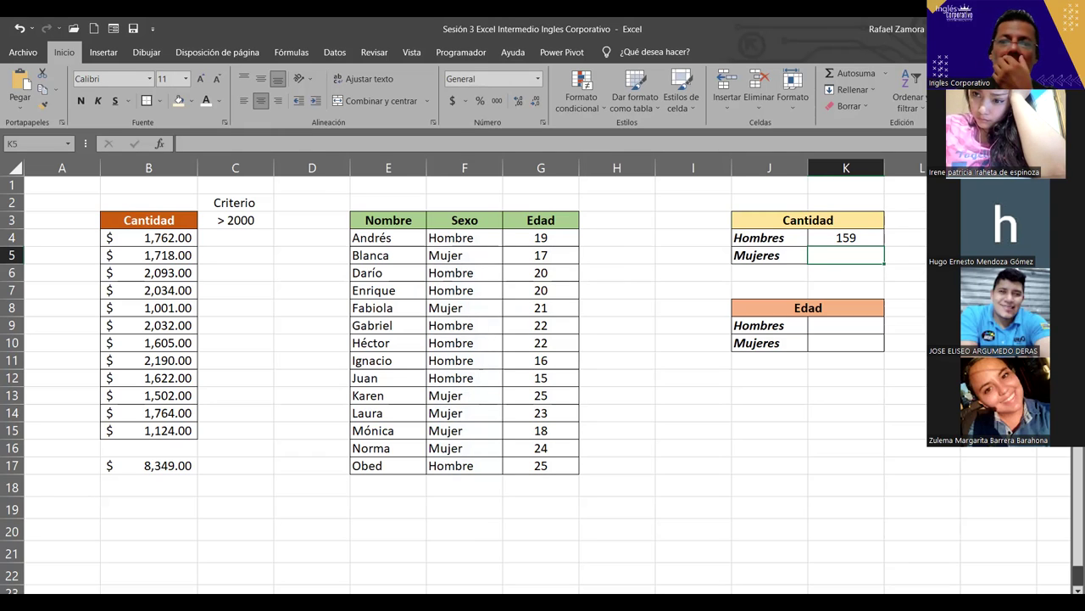
{"action": "left_click", "coordinate": [919, 240]}
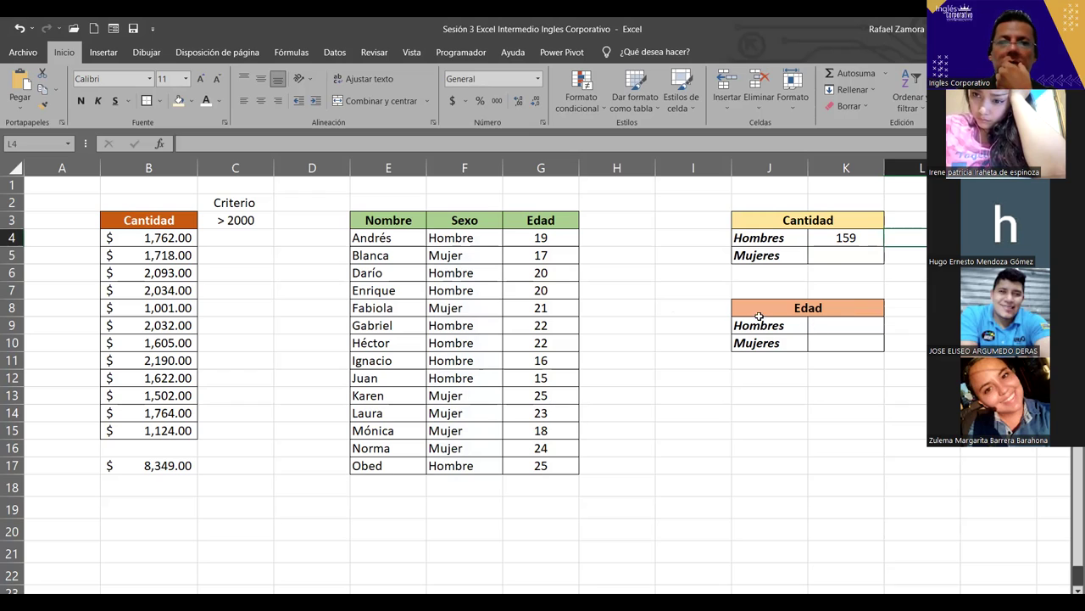
{"action": "left_click", "coordinate": [864, 234]}
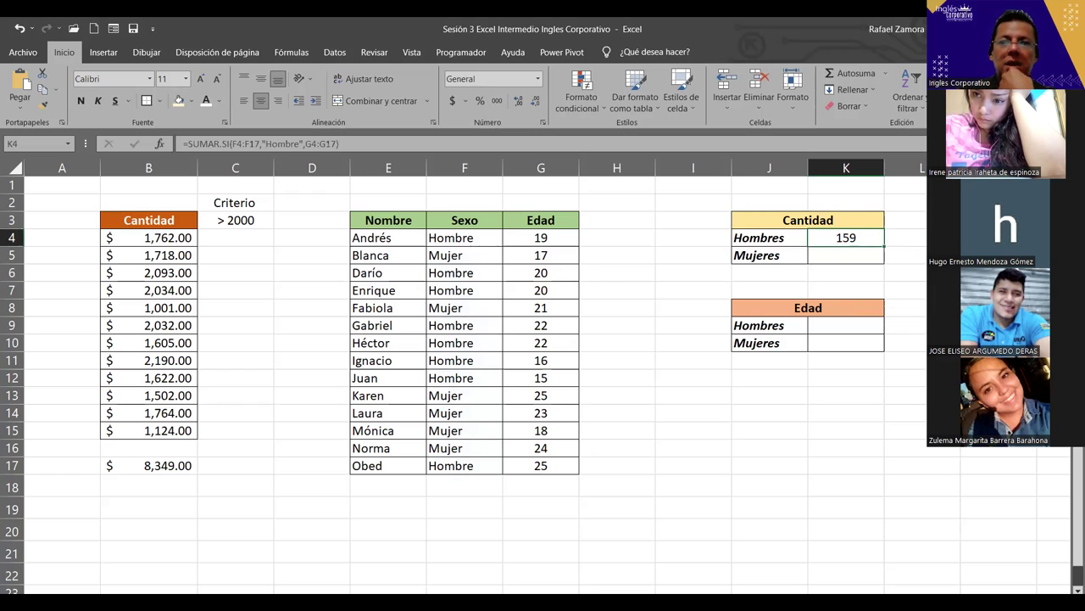
{"action": "left_click", "coordinate": [910, 245]}
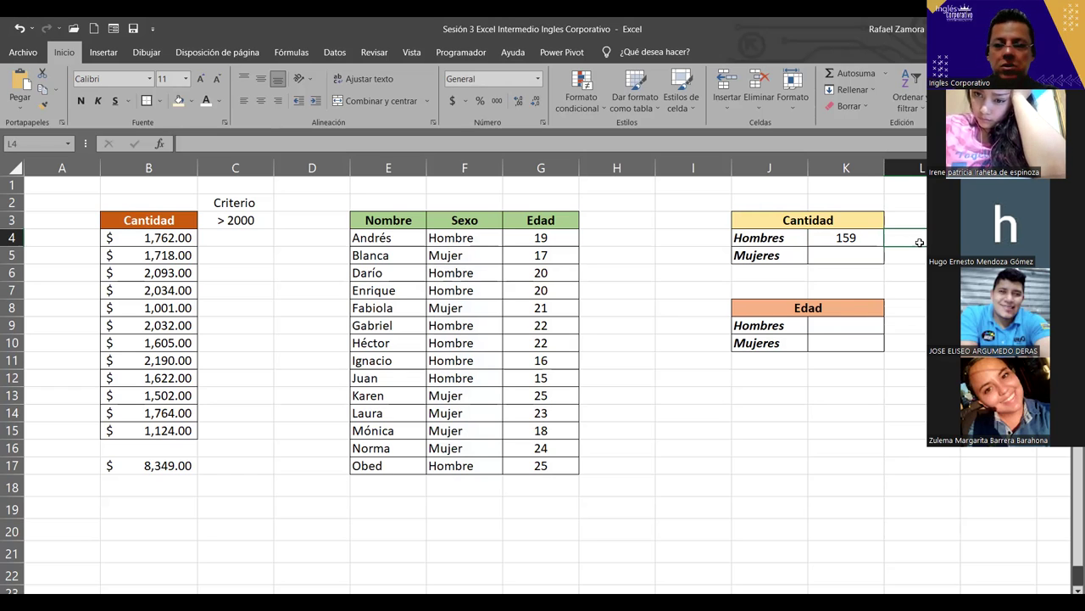
Step: Enter =CONTAR.SI(F4:F17,"Hombre") in L4 to count the Hombre entries
{"action": "type", "text": "="}
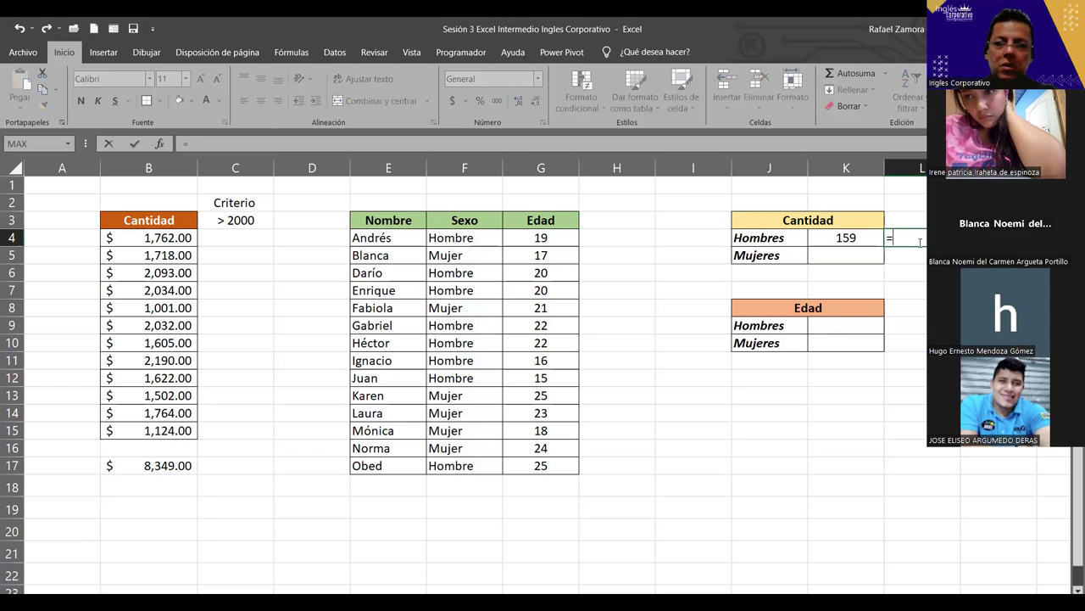
{"action": "type", "text": "conta"}
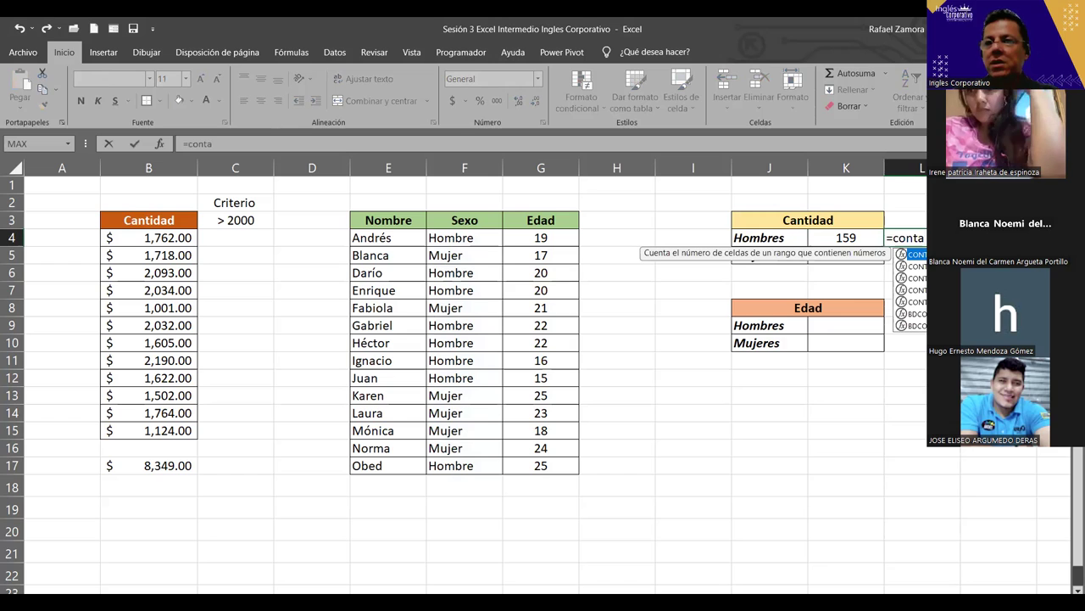
{"action": "key", "text": "Down"}
{"action": "key", "text": "Down"}
{"action": "key", "text": "Tab"}
{"action": "left_click", "coordinate": [457, 241]}
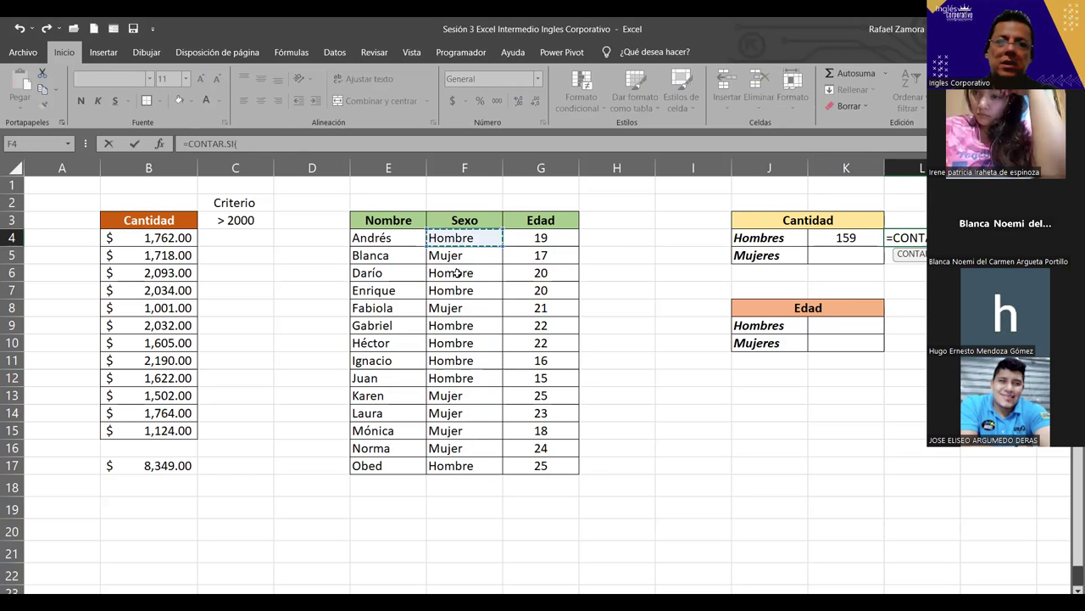
{"action": "left_click_drag", "start_coordinate": [477, 459], "coordinate": [476, 462]}
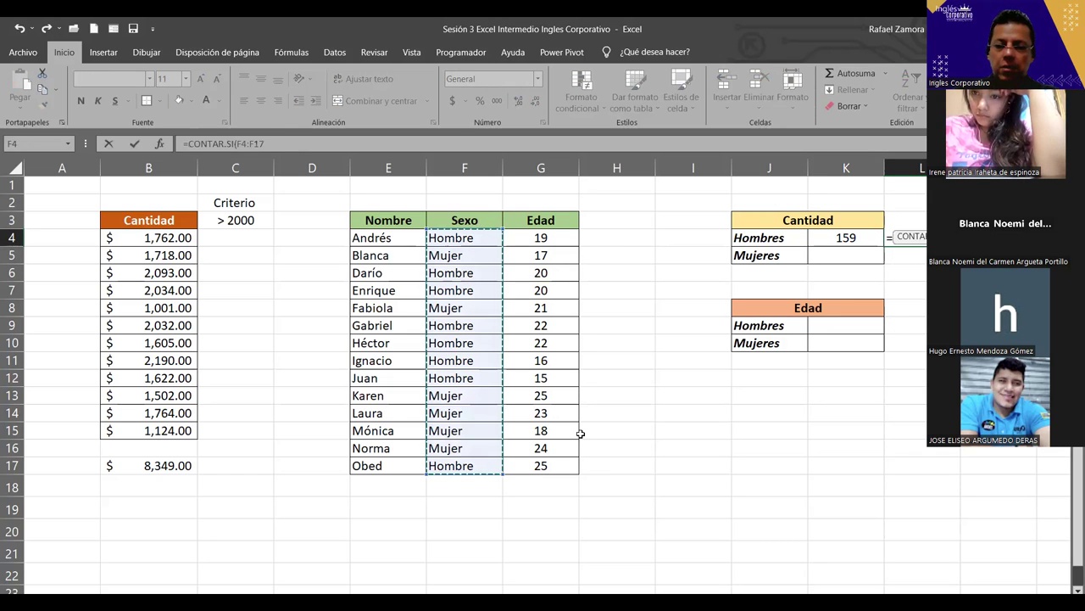
{"action": "type", "text": ",\"Hom"}
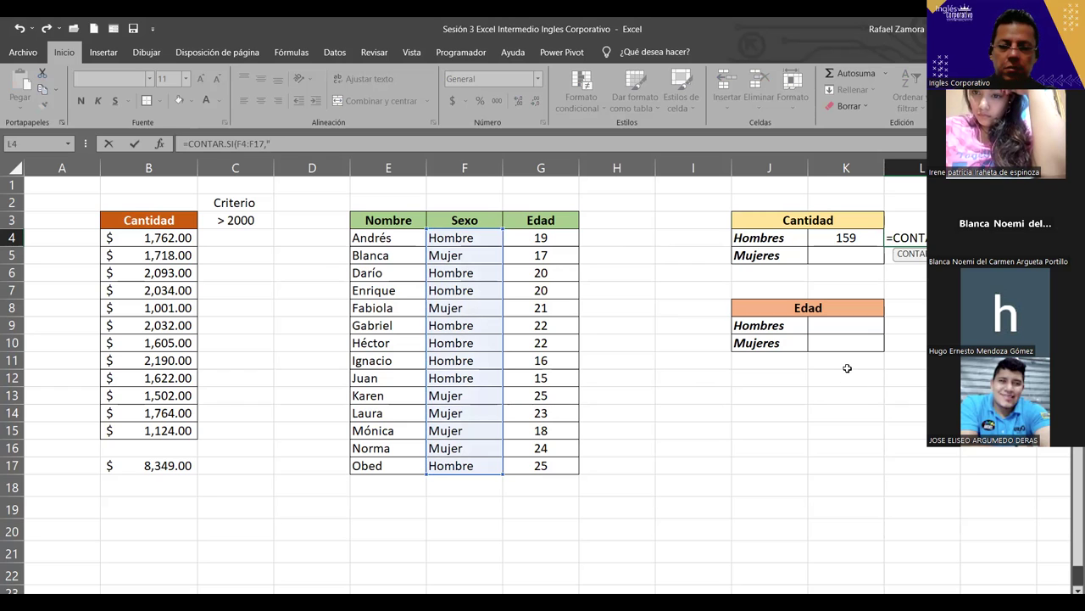
{"action": "type", "text": "bre\""}
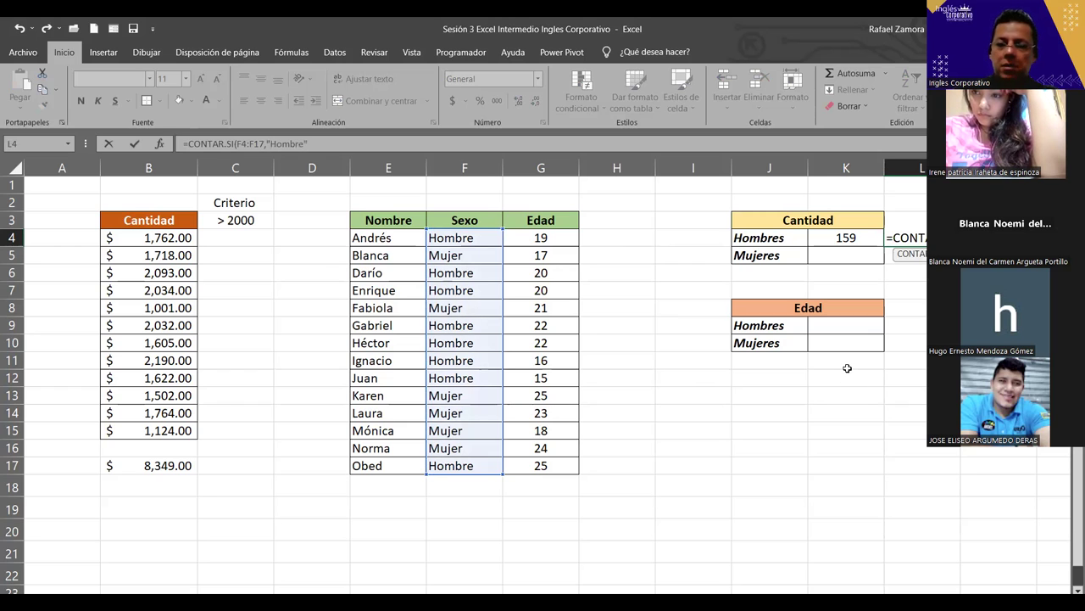
{"action": "key", "text": "Return"}
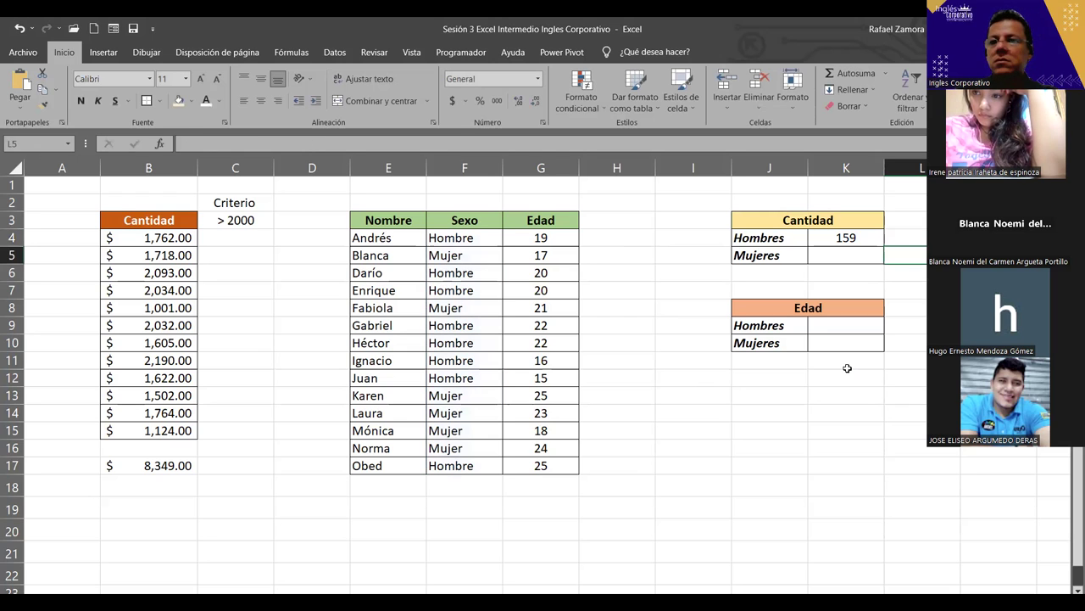
Step: Centre the count in L4 and fill the K4:L4 formulas down into row 5
{"action": "left_click", "coordinate": [917, 237]}
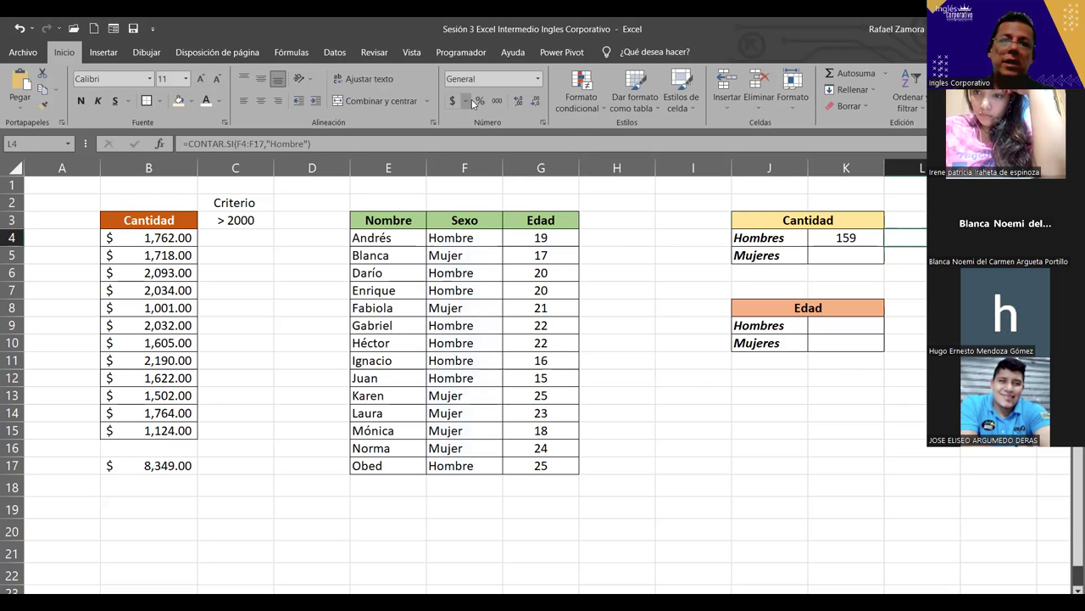
{"action": "left_click", "coordinate": [260, 101]}
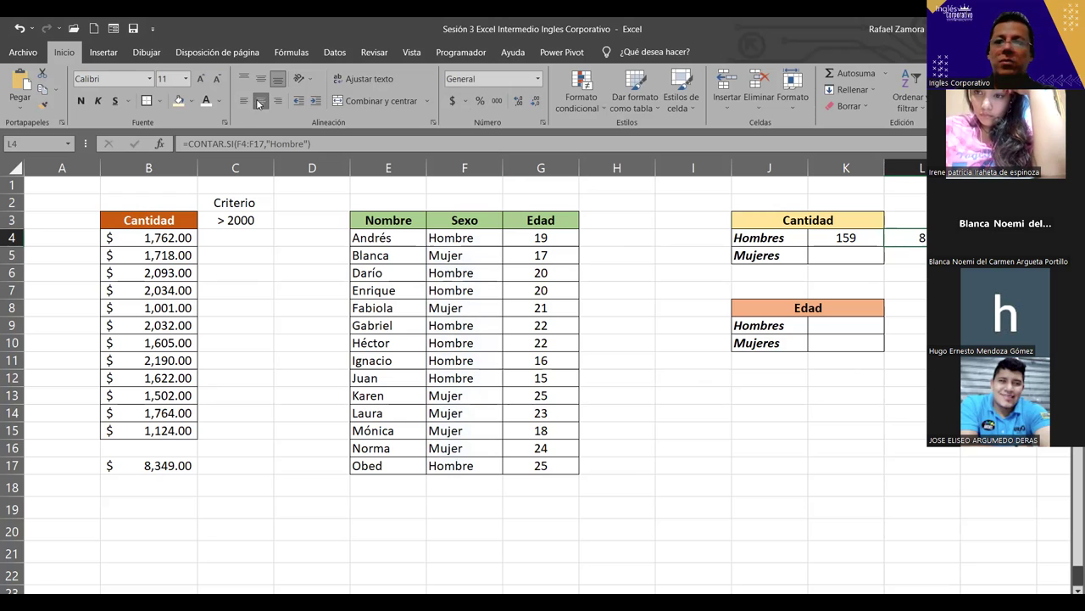
{"action": "double_click", "coordinate": [873, 235]}
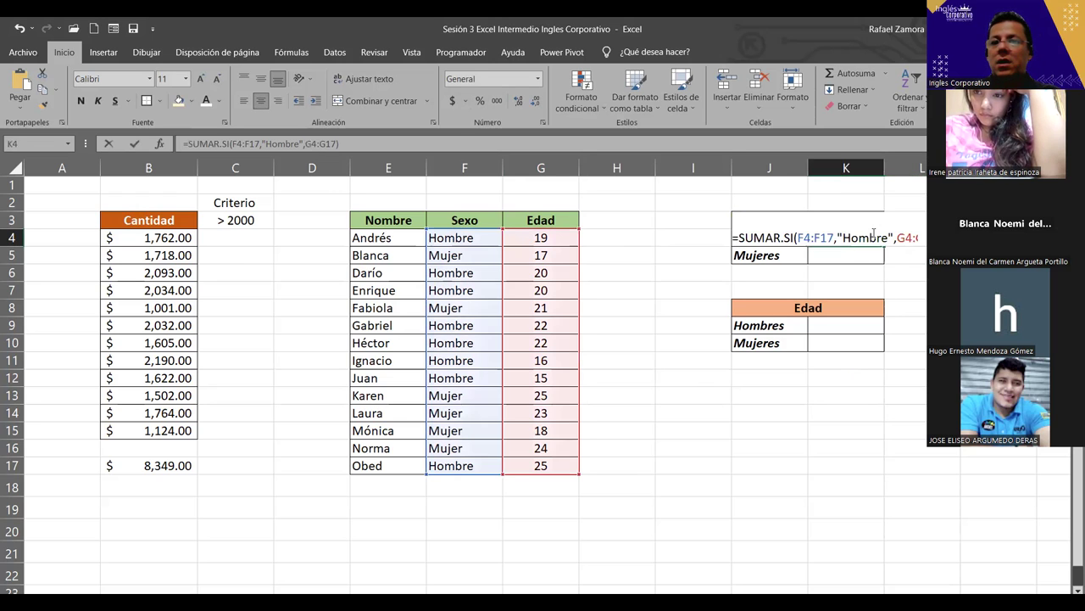
{"action": "key", "text": "Escape"}
{"action": "mouse_move", "coordinate": [897, 230]}
{"action": "left_mouse_down"}
{"action": "mouse_move", "coordinate": [916, 232]}
{"action": "mouse_move", "coordinate": [926, 261]}
{"action": "left_mouse_up"}
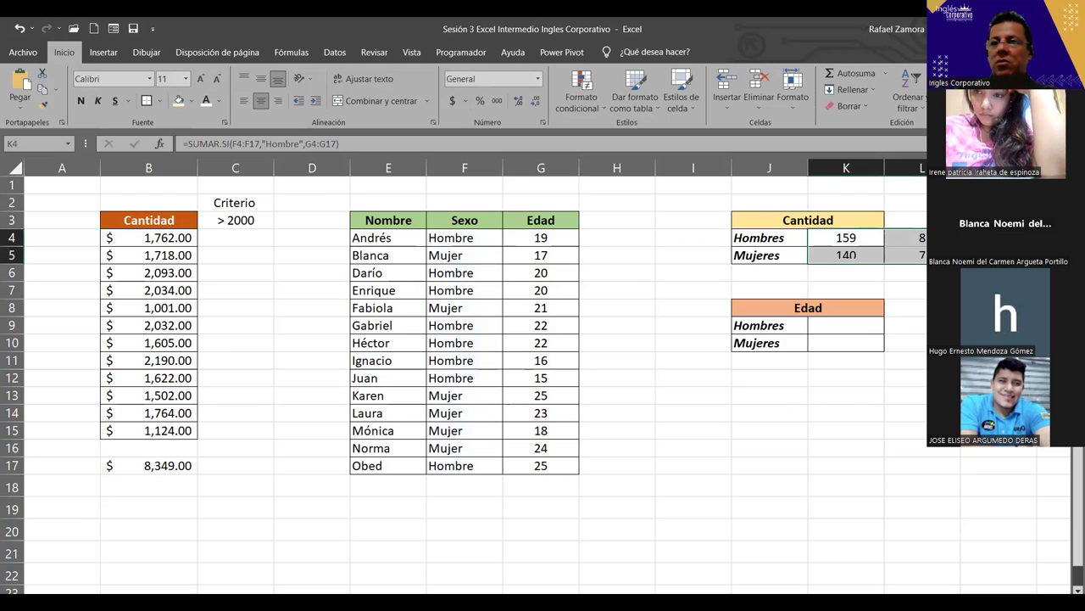
Step: Fix K5 to =SUMAR.SI(F4:F17,"Mujer",G4:G17), giving a women's age total of 128
{"action": "double_click", "coordinate": [847, 255]}
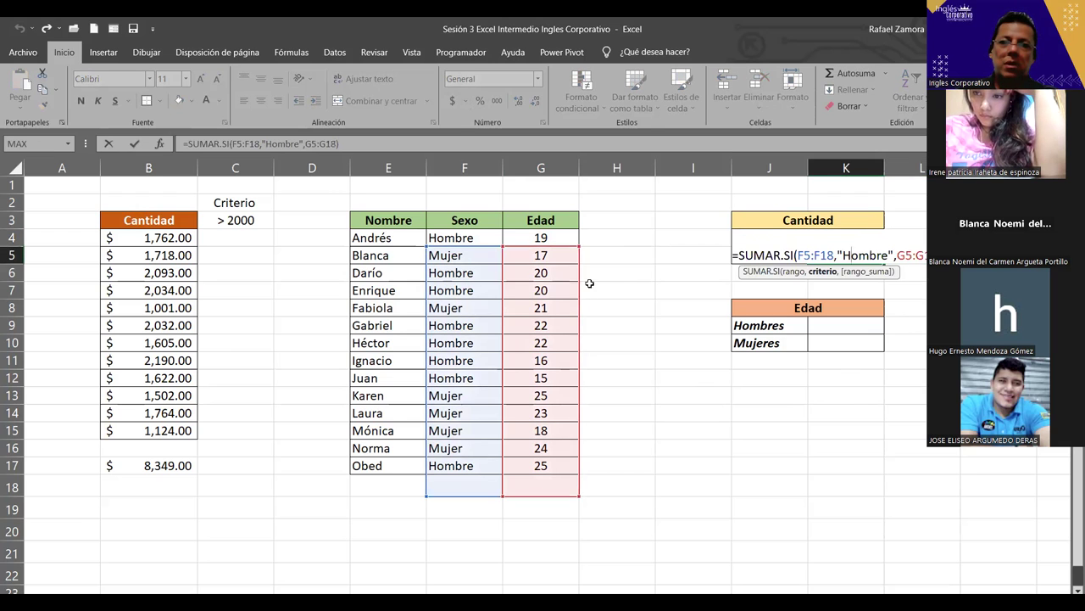
{"action": "left_click_drag", "start_coordinate": [577, 293], "coordinate": [578, 276]}
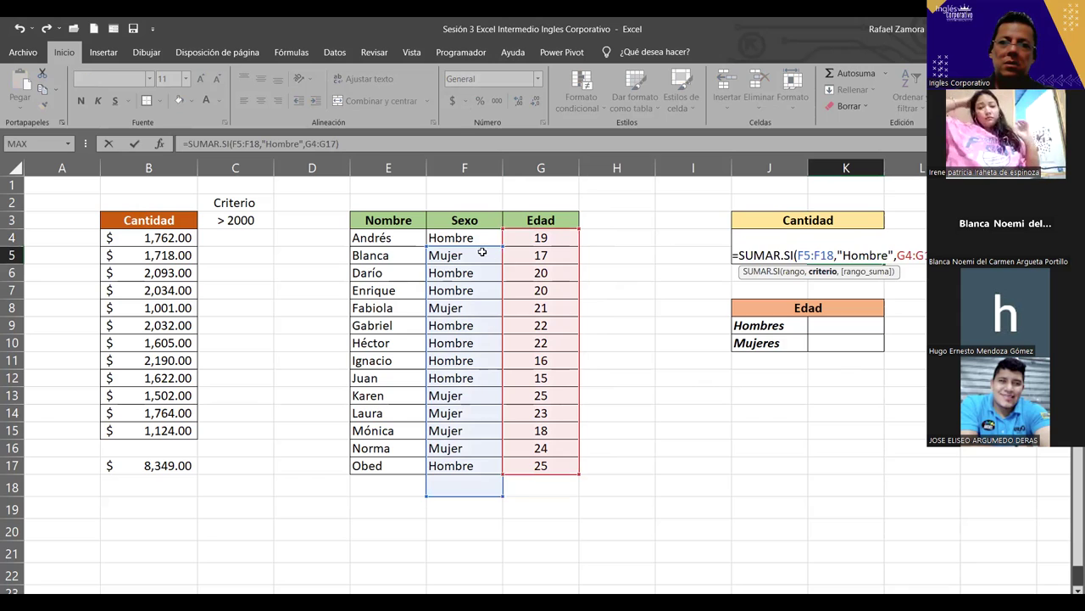
{"action": "left_click_drag", "start_coordinate": [481, 247], "coordinate": [480, 230]}
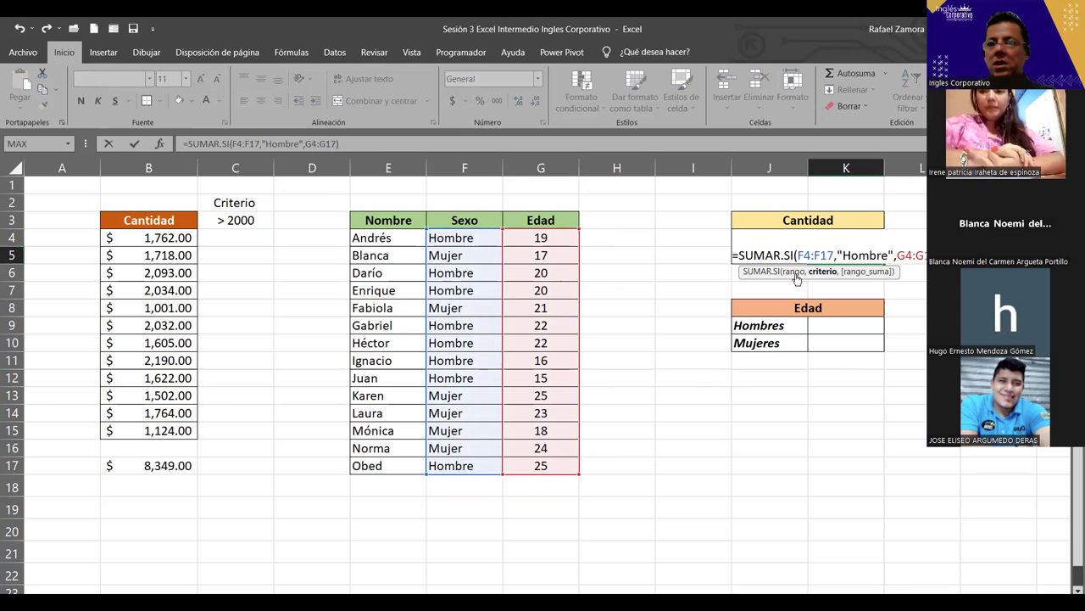
{"action": "left_click_drag", "start_coordinate": [845, 254], "coordinate": [889, 256]}
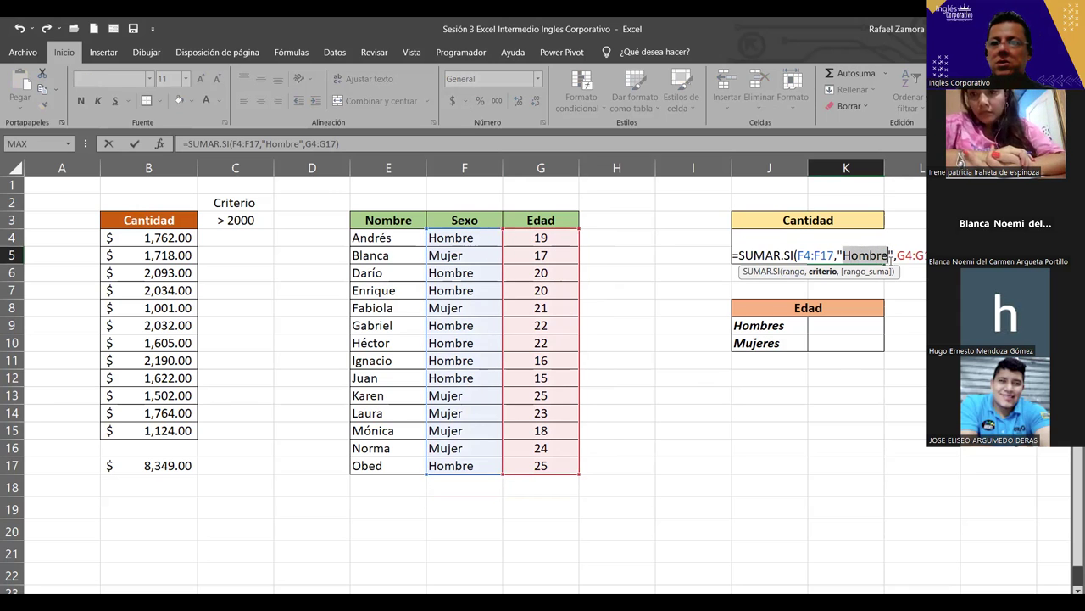
{"action": "type", "text": "Mujer"}
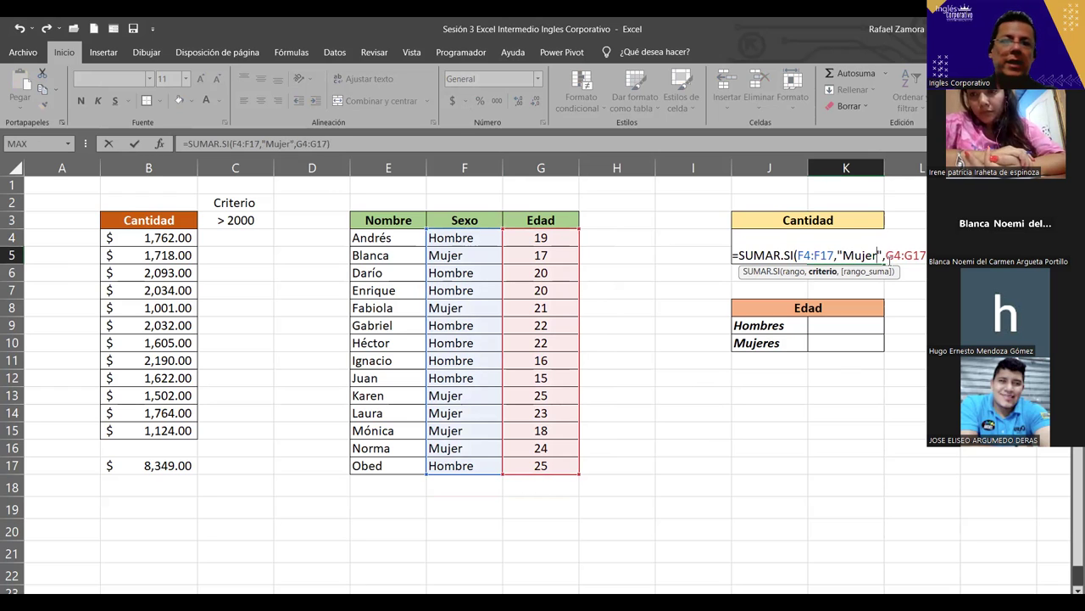
{"action": "key", "text": "Return"}
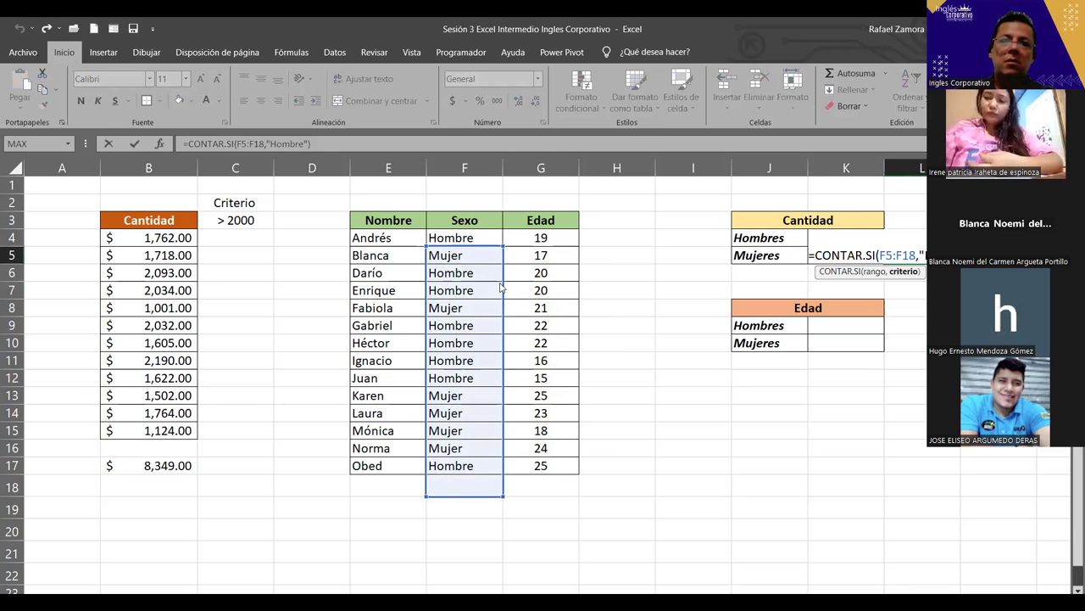
Step: Fix L5 to count "Mujer" entries in F4:F17
{"action": "left_click_drag", "start_coordinate": [499, 298], "coordinate": [499, 280]}
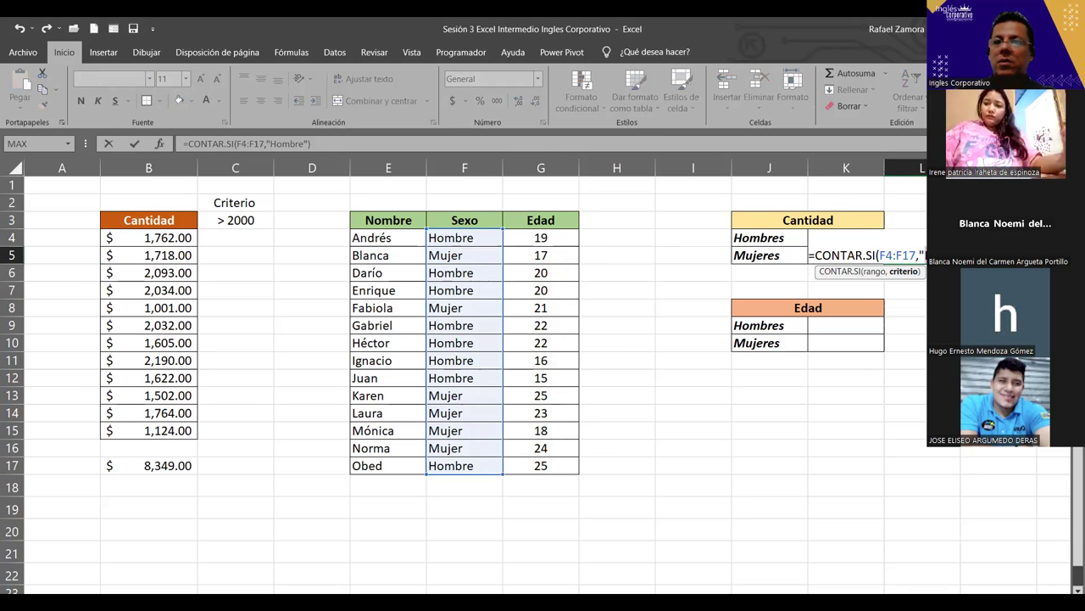
{"action": "type", "text": "Muje"}
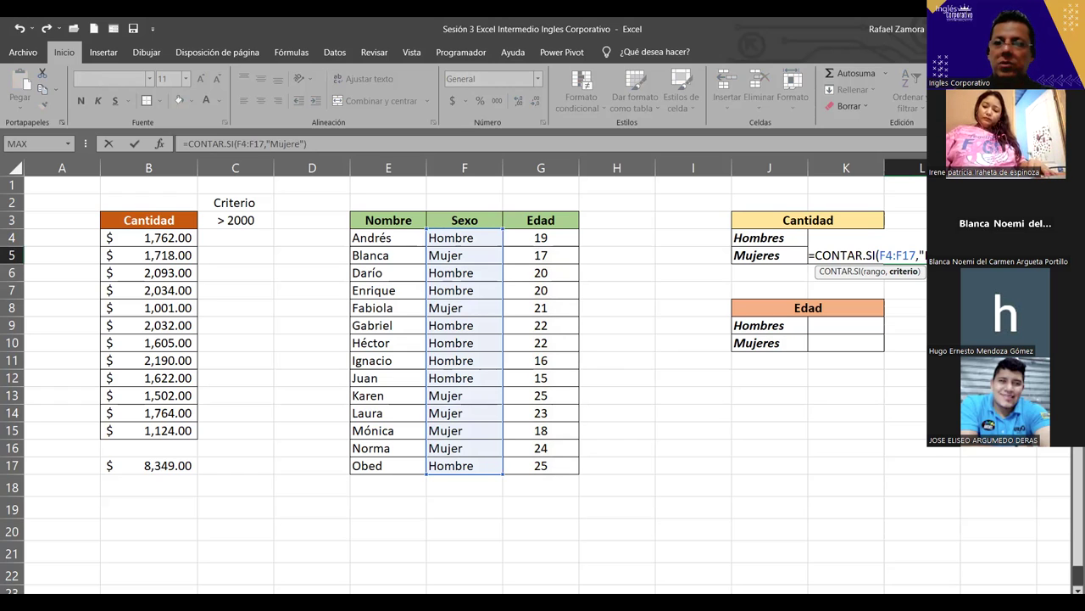
{"action": "key", "text": "BackSpace"}
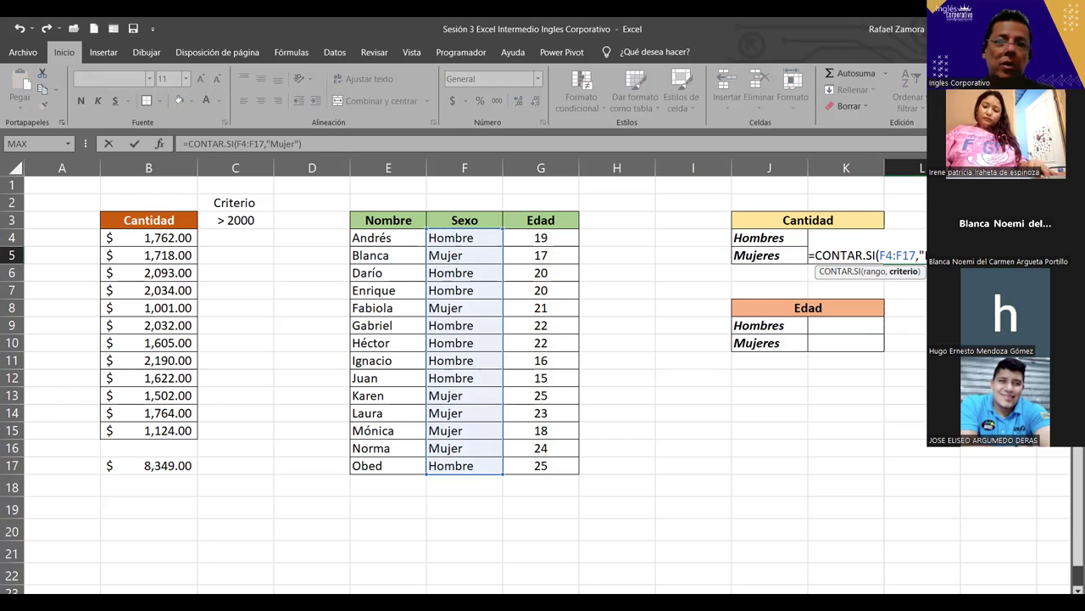
{"action": "key", "text": "Return"}
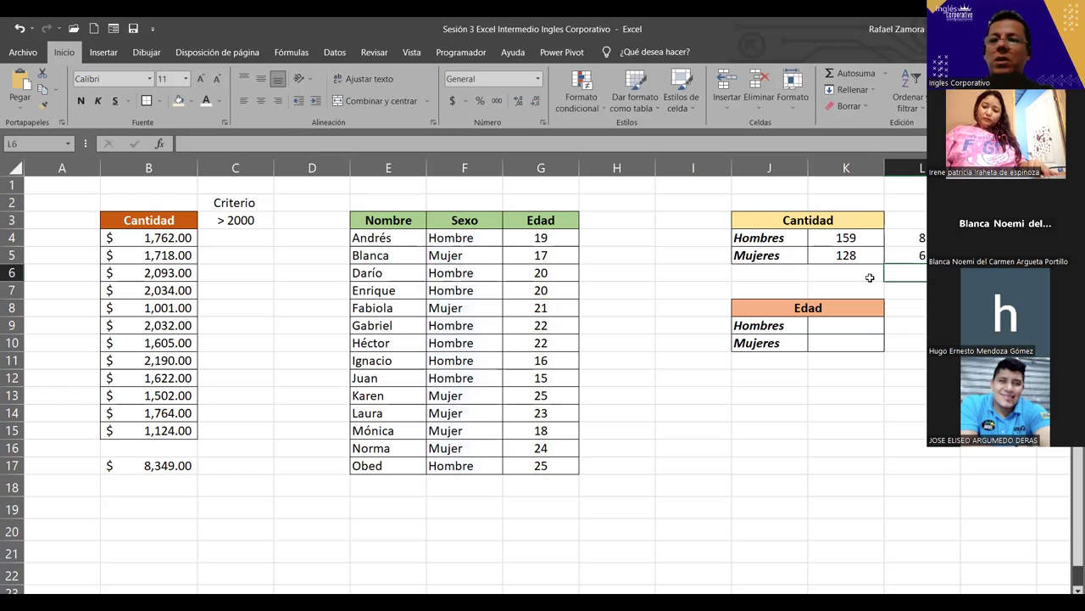
Step: Review the SUMAR.SI and CONTAR.SI formulas in K4, L4, K5 and L5
{"action": "left_click", "coordinate": [975, 255]}
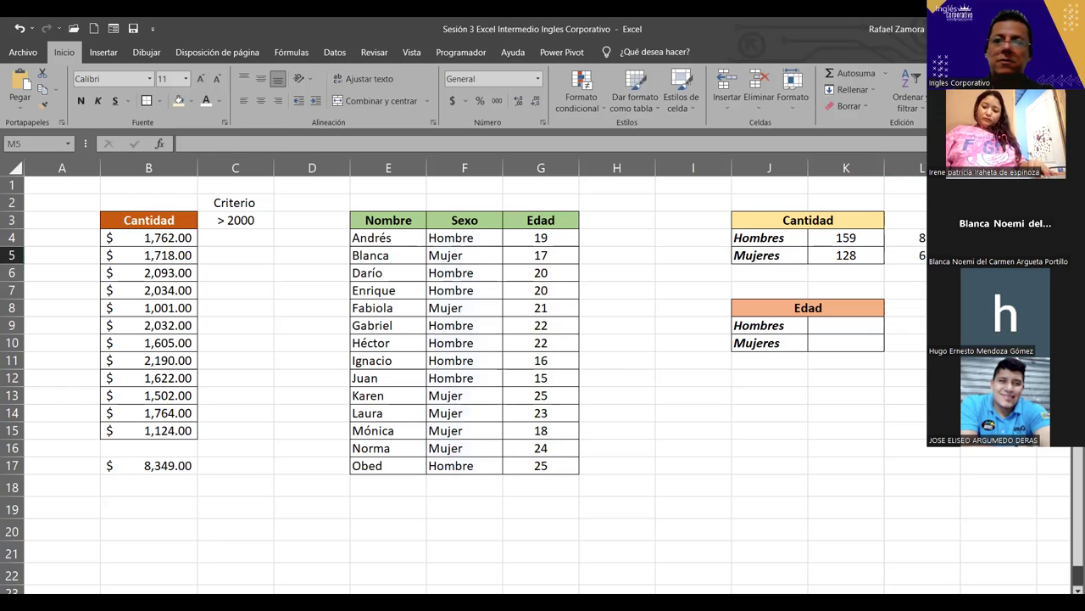
{"action": "left_click", "coordinate": [852, 237]}
{"action": "left_click", "coordinate": [922, 236]}
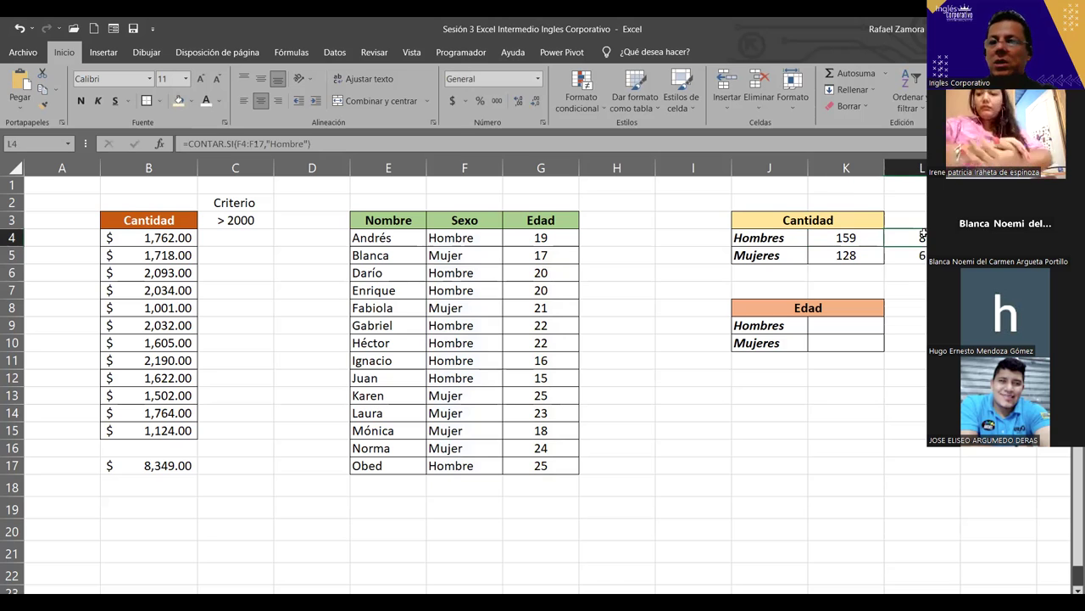
{"action": "left_click", "coordinate": [848, 254]}
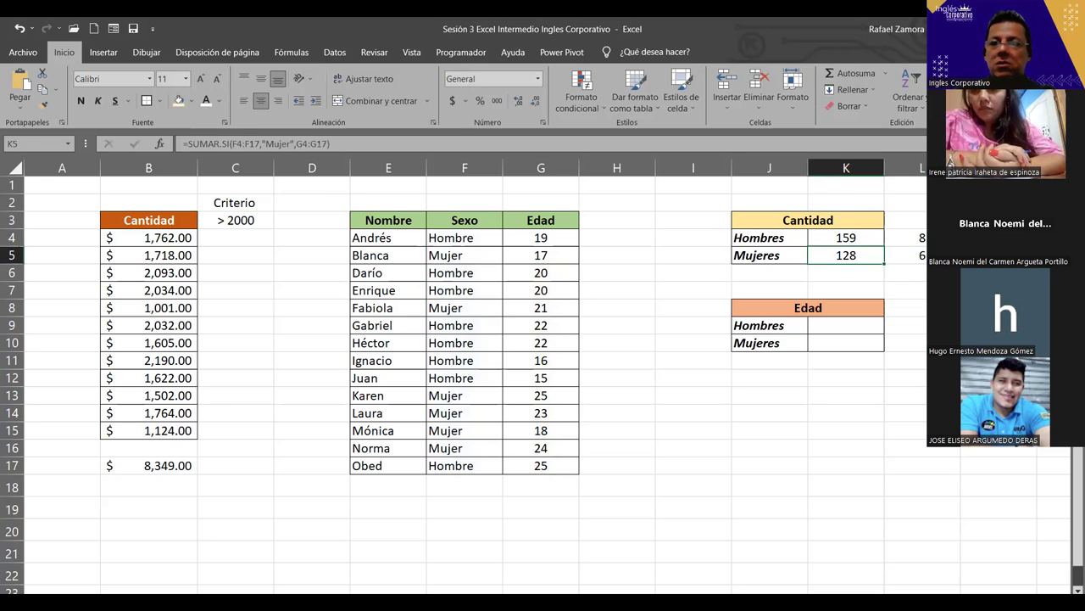
{"action": "left_click", "coordinate": [912, 254]}
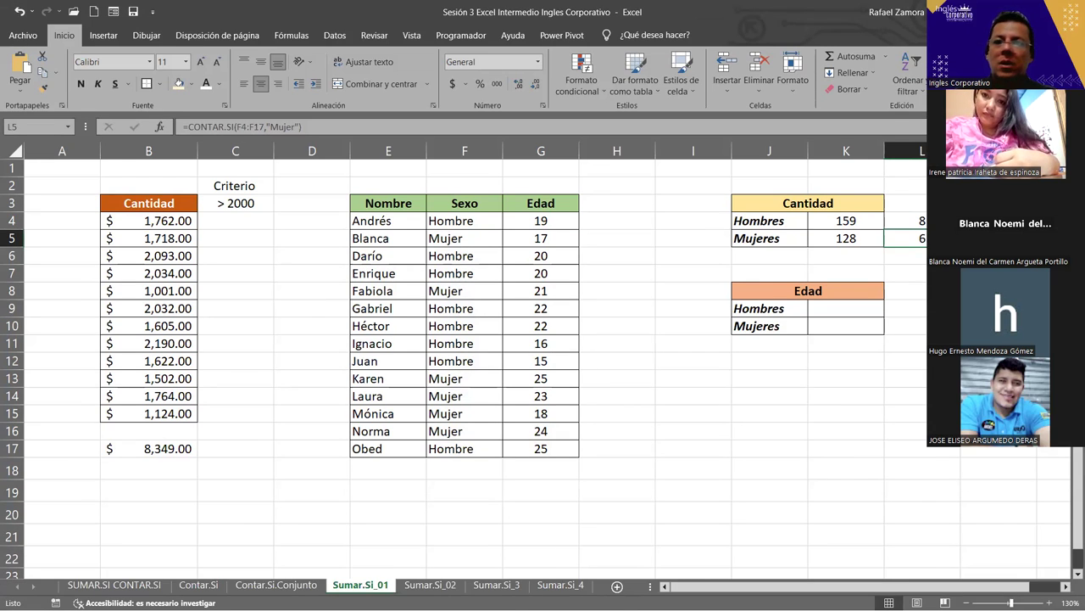
Step: Go to the Sumar.Si_02 sheet and locate the Crédito and Contado total cells
{"action": "key", "text": "ctrl+Page_Down"}
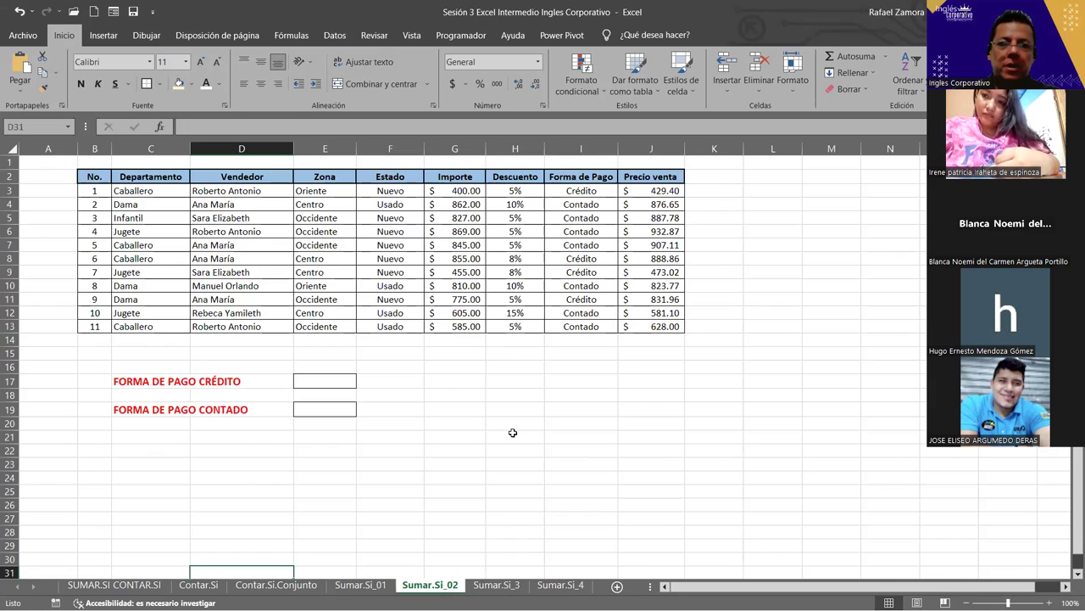
{"action": "scroll", "coordinate": [512, 433], "scroll_direction": "up", "scroll_amount": 3}
{"action": "scroll", "coordinate": [547, 438], "scroll_direction": "up", "scroll_amount": 2}
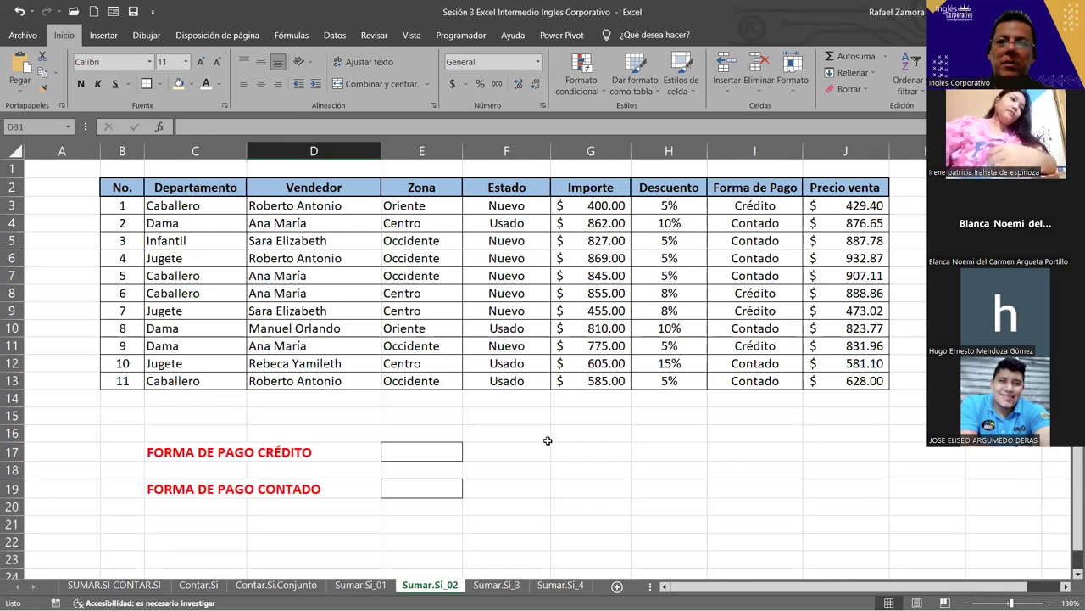
{"action": "scroll", "coordinate": [176, 492], "scroll_direction": "right", "scroll_amount": 2}
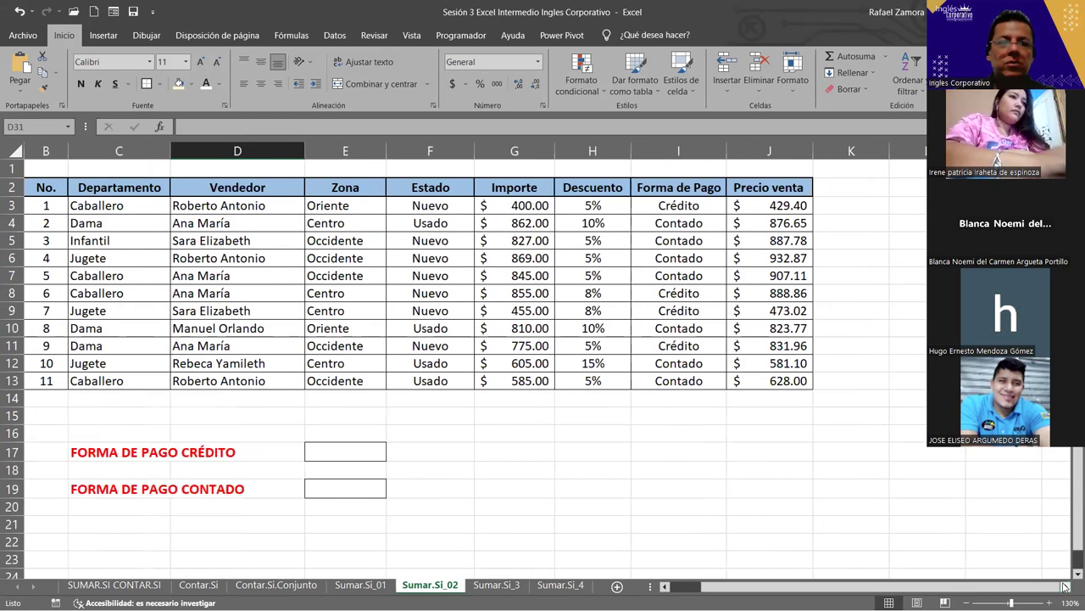
{"action": "left_click", "coordinate": [346, 445]}
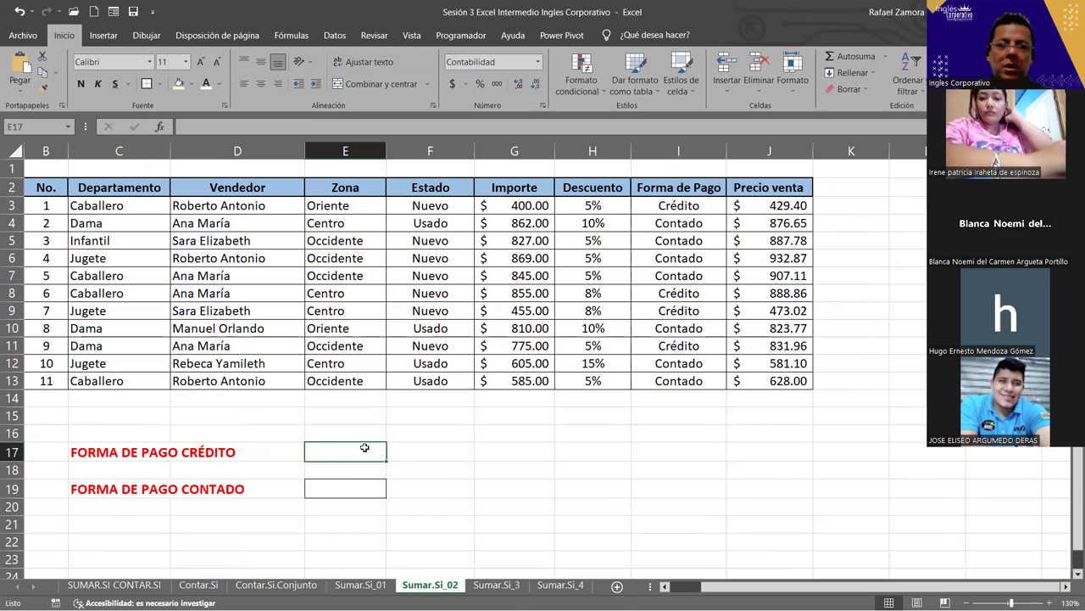
{"action": "left_click", "coordinate": [354, 489]}
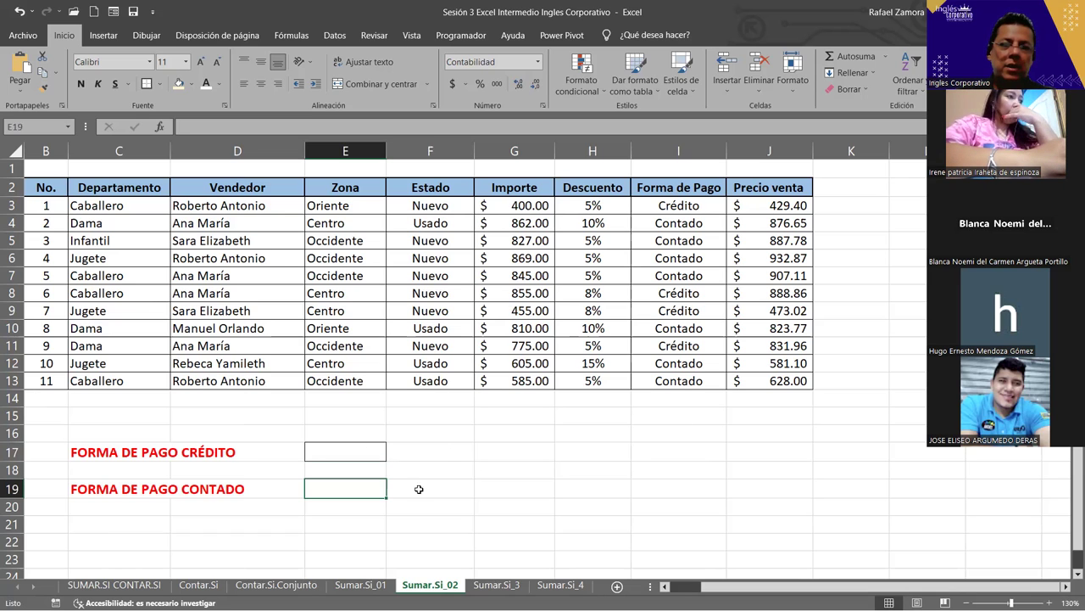
{"action": "left_click", "coordinate": [369, 451]}
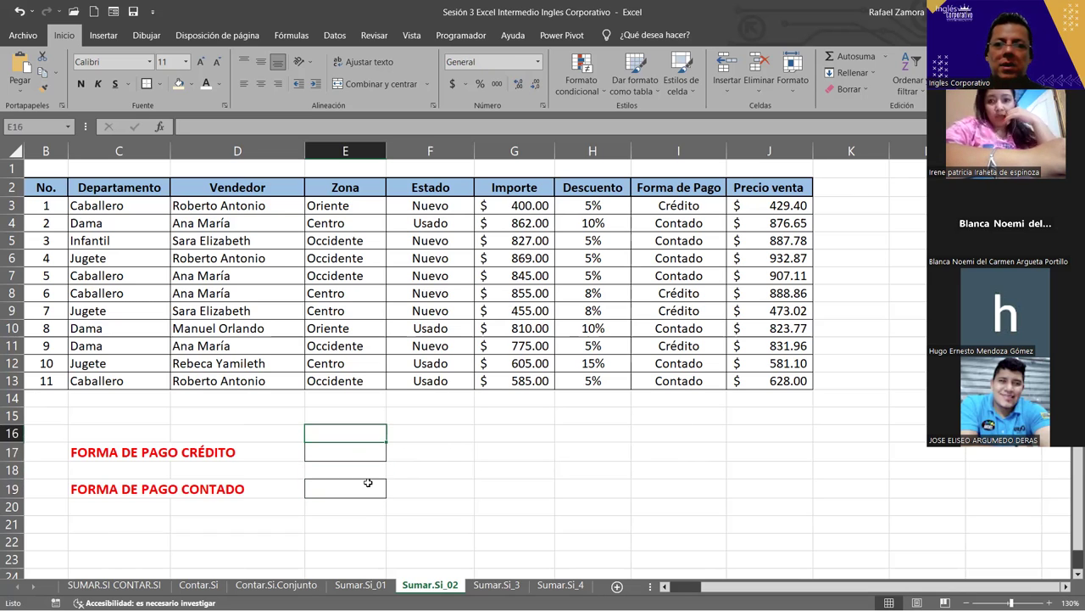
{"action": "left_click", "coordinate": [359, 486]}
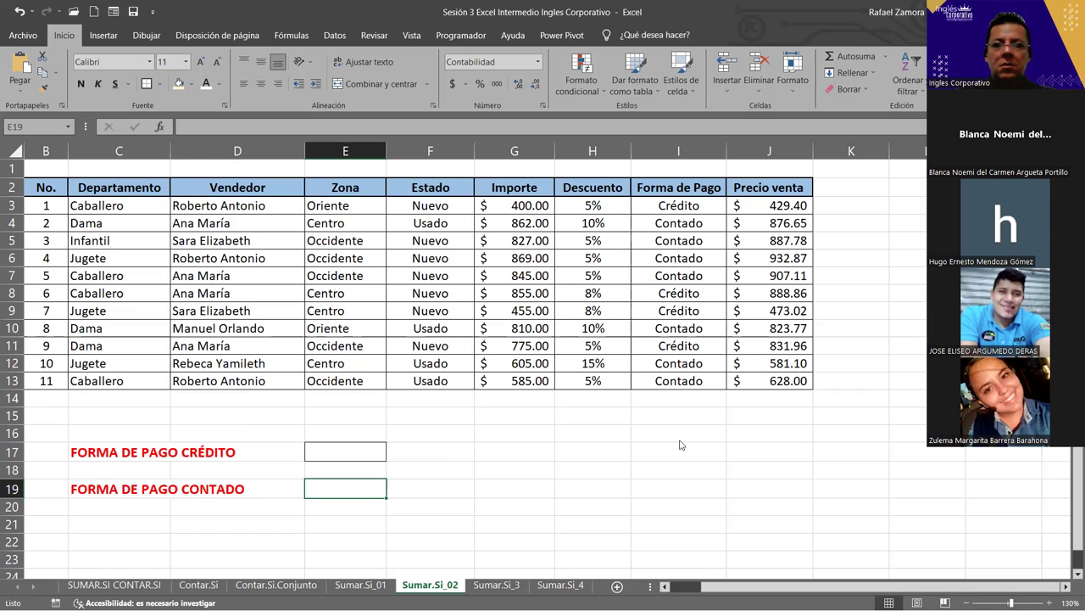
Step: Remove the EN PRACTICA banner from the Contar.Si.Conjunto sheet and return to Sumar.Si_02
{"action": "left_click", "coordinate": [361, 584]}
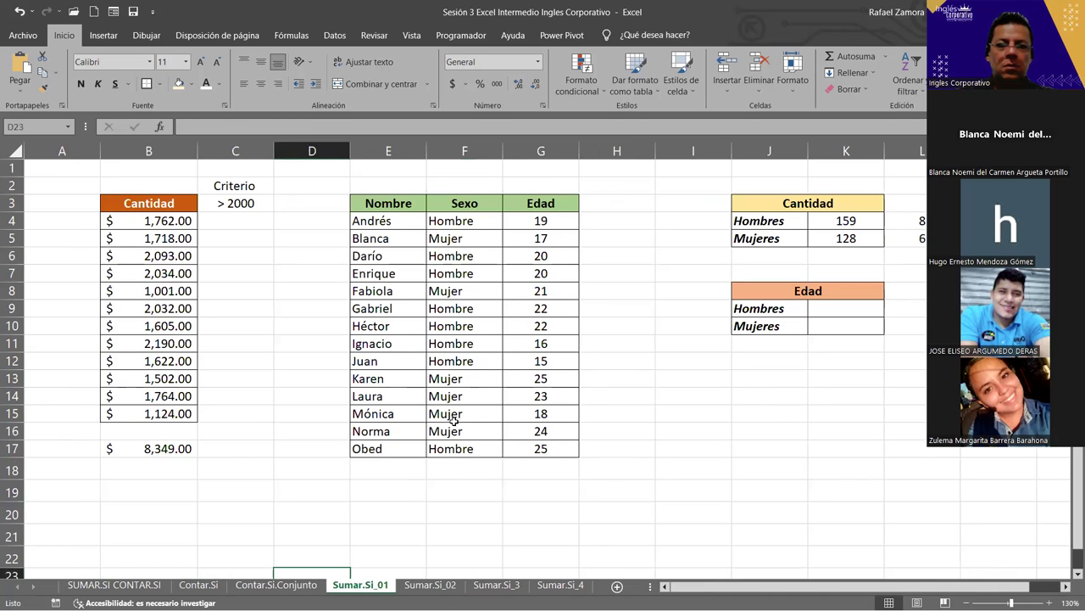
{"action": "left_click", "coordinate": [301, 585]}
{"action": "left_click", "coordinate": [676, 509]}
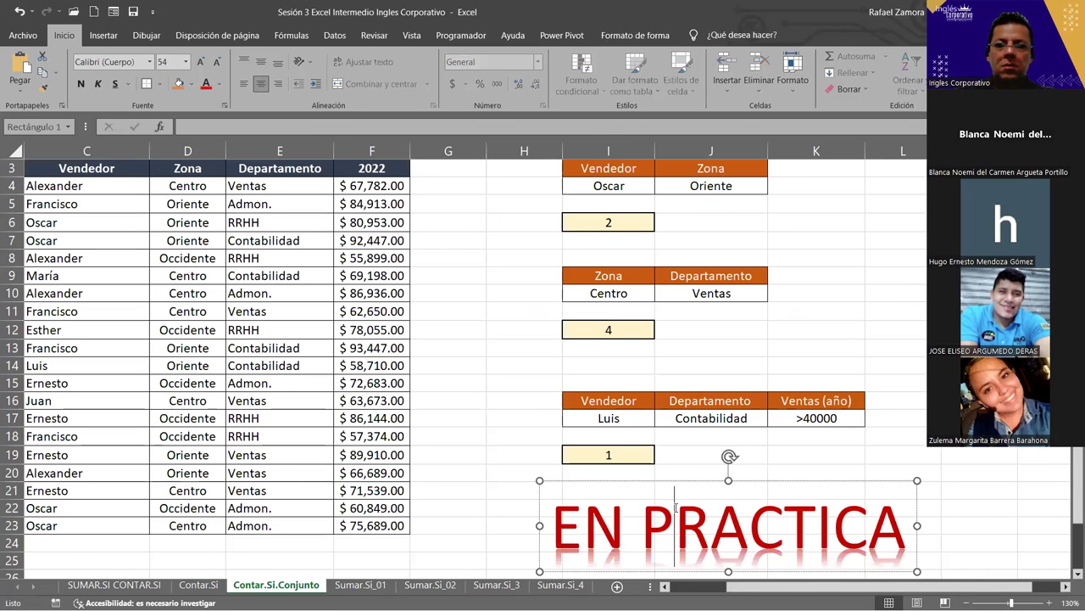
{"action": "key", "text": "Escape"}
{"action": "key", "text": "Delete"}
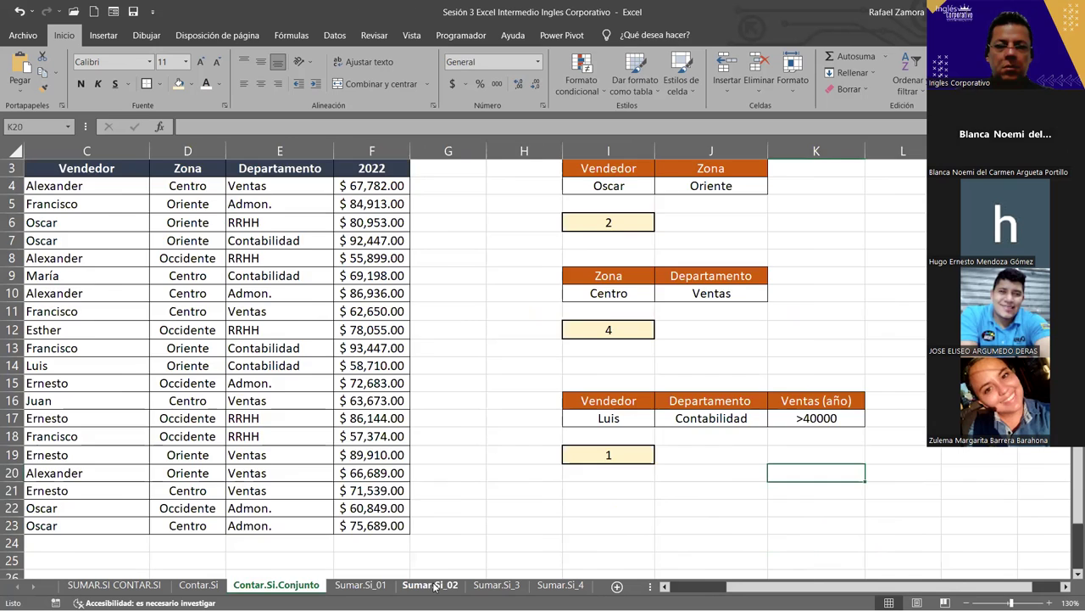
{"action": "left_click", "coordinate": [430, 585]}
Step: Paste the EN PRACTICA banner and place it beside the payment totals over columns G–J
{"action": "key", "text": "ctrl+v"}
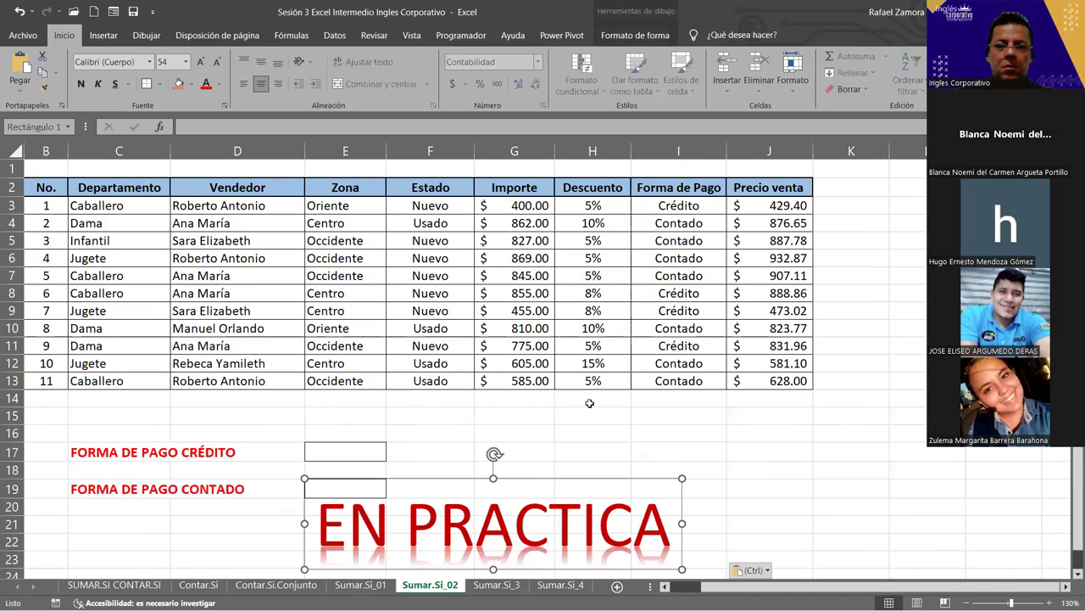
{"action": "left_click_drag", "start_coordinate": [524, 479], "coordinate": [677, 418]}
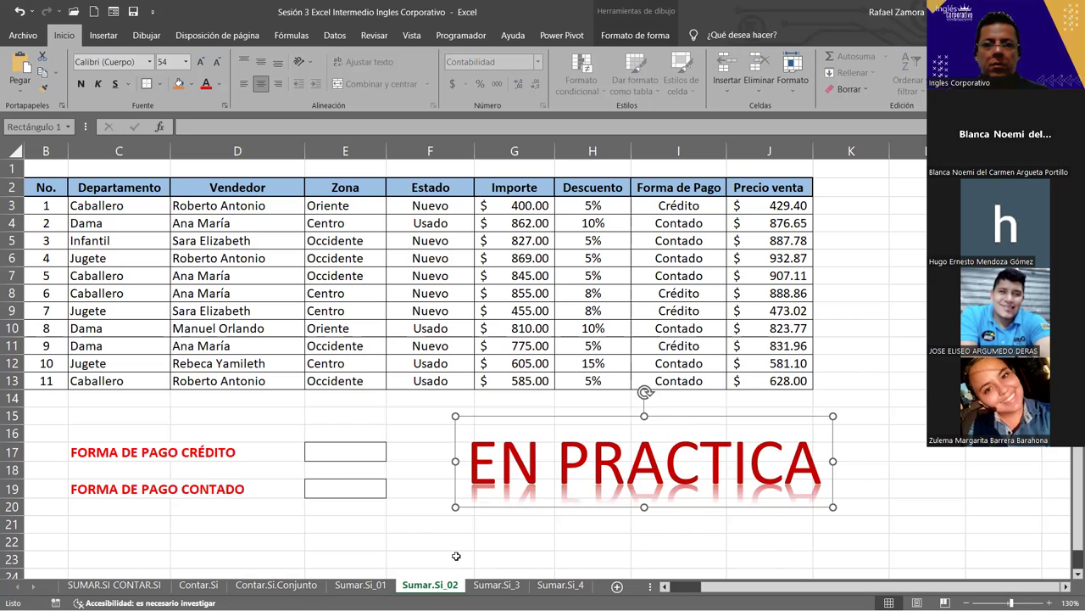
{"action": "left_click", "coordinate": [509, 537]}
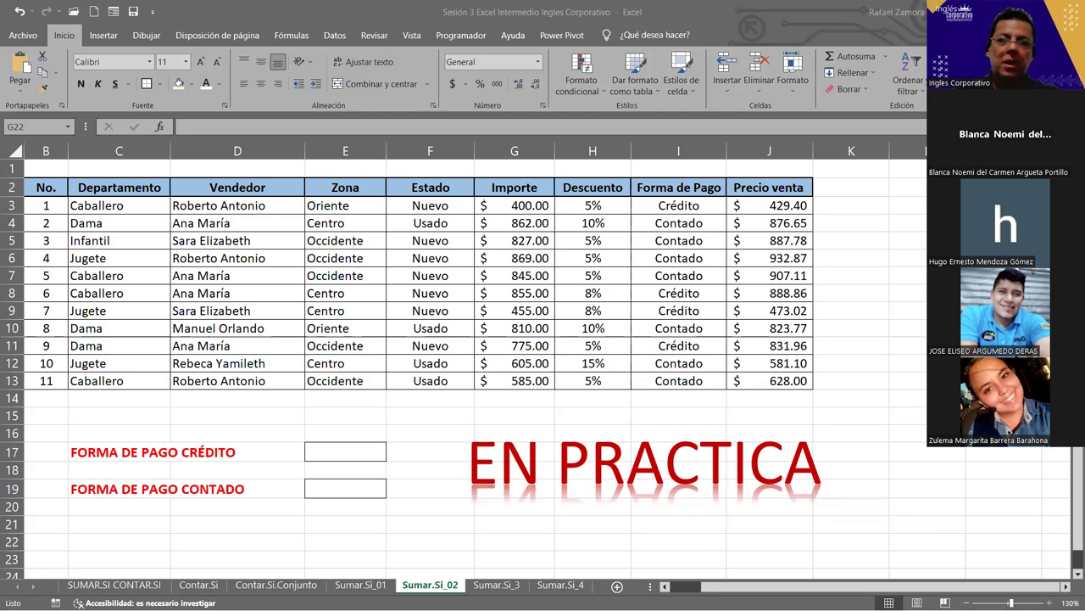
Step: Shift the EN PRACTICA banner a few pixels right and down
{"action": "left_click", "coordinate": [542, 396]}
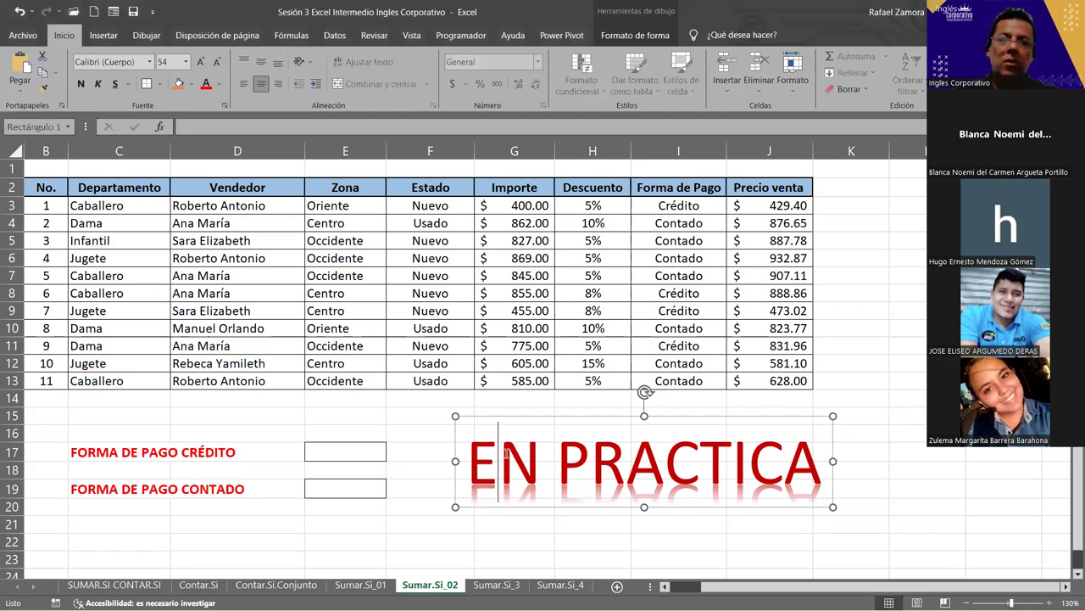
{"action": "left_click_drag", "start_coordinate": [541, 418], "coordinate": [548, 424]}
{"action": "left_click", "coordinate": [833, 362]}
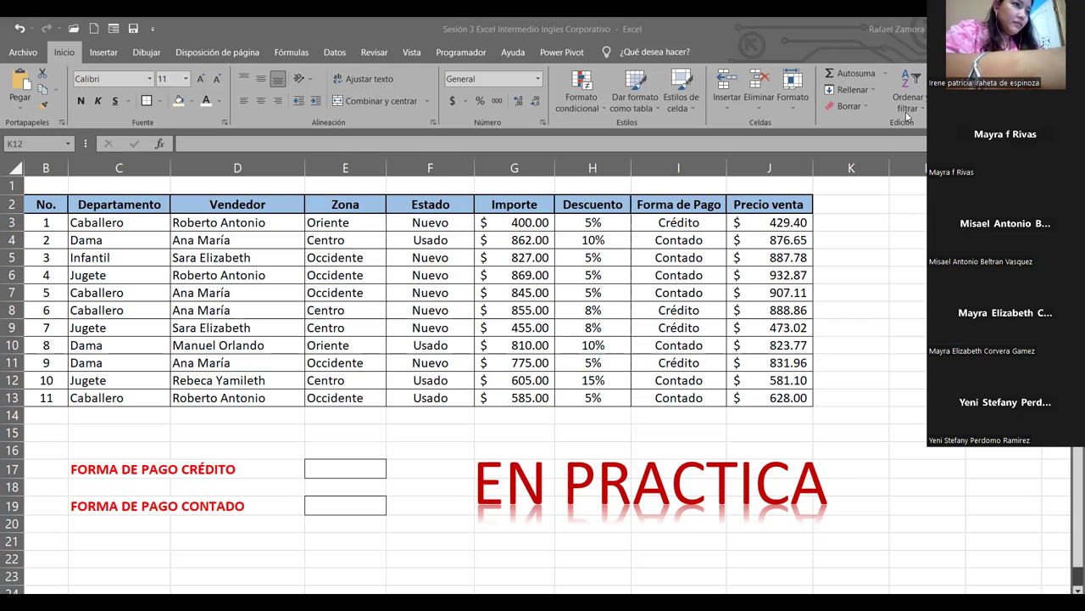
{"action": "left_click", "coordinate": [426, 444]}
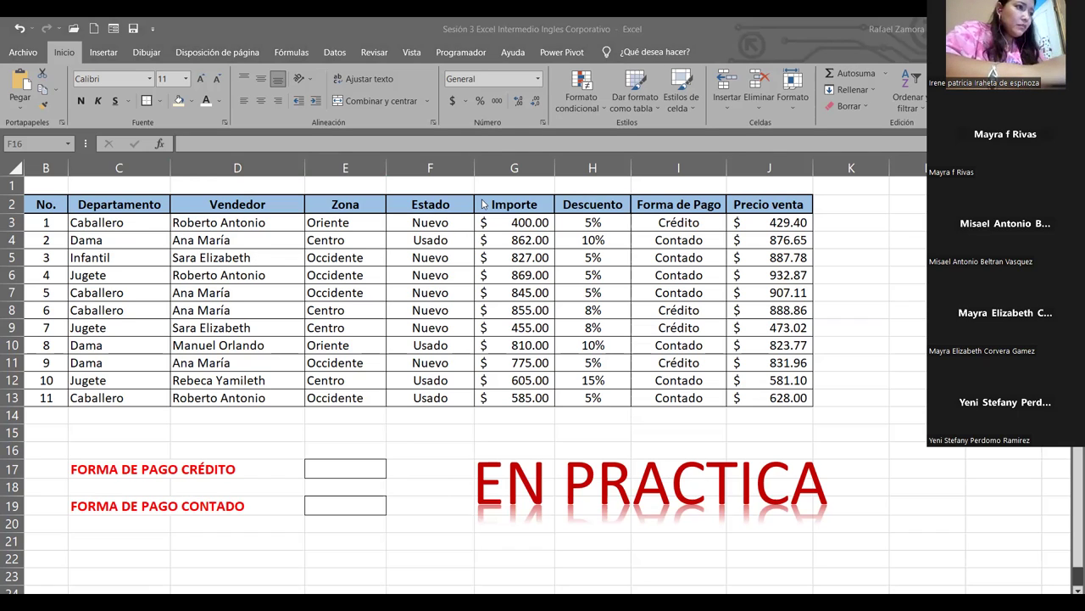
{"action": "left_click", "coordinate": [780, 222]}
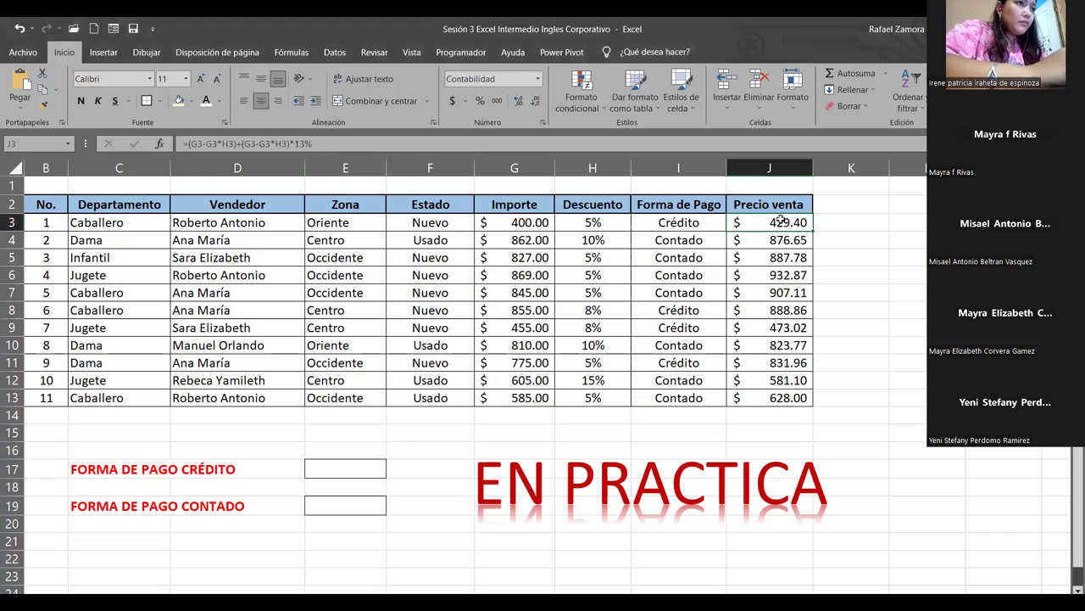
{"action": "left_click_drag", "start_coordinate": [779, 226], "coordinate": [742, 392]}
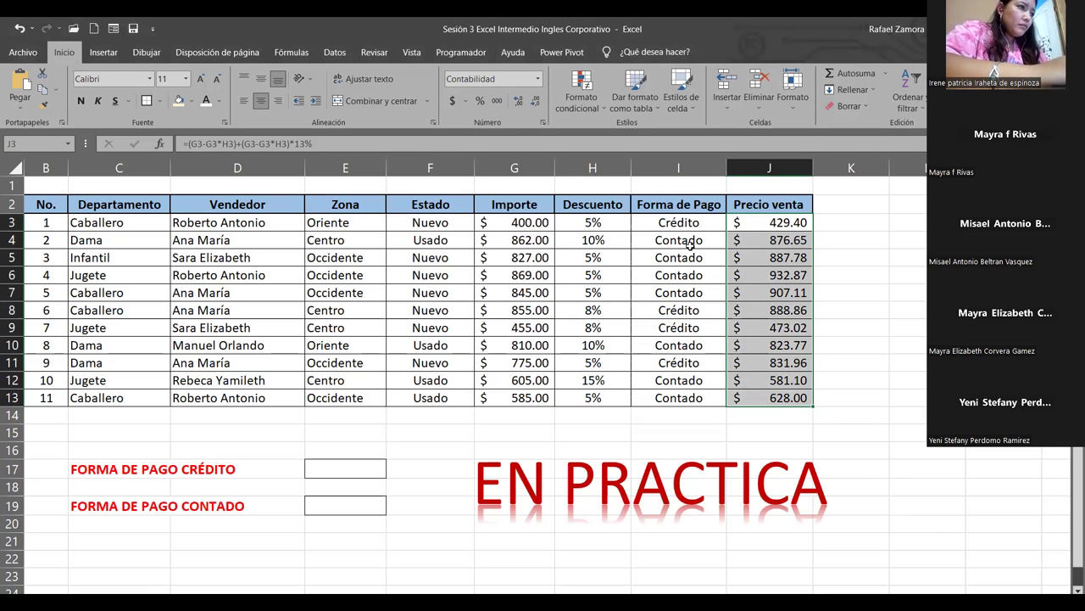
{"action": "left_click", "coordinate": [780, 224]}
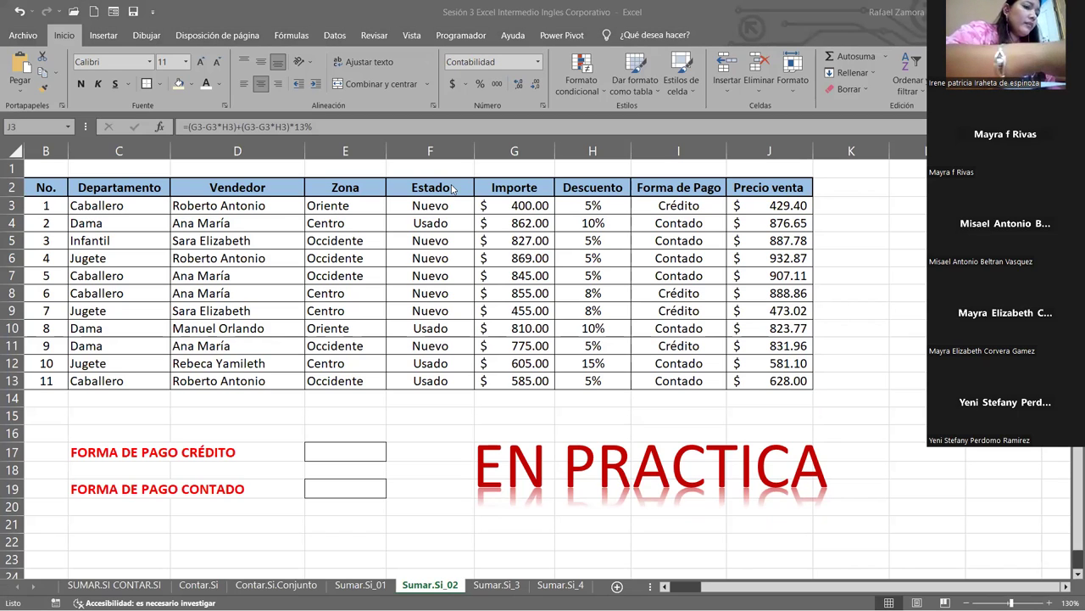
Step: Start a SUMAR.SI formula in E17 using Forma de Pago I3:I13 as the range
{"action": "left_click", "coordinate": [347, 452]}
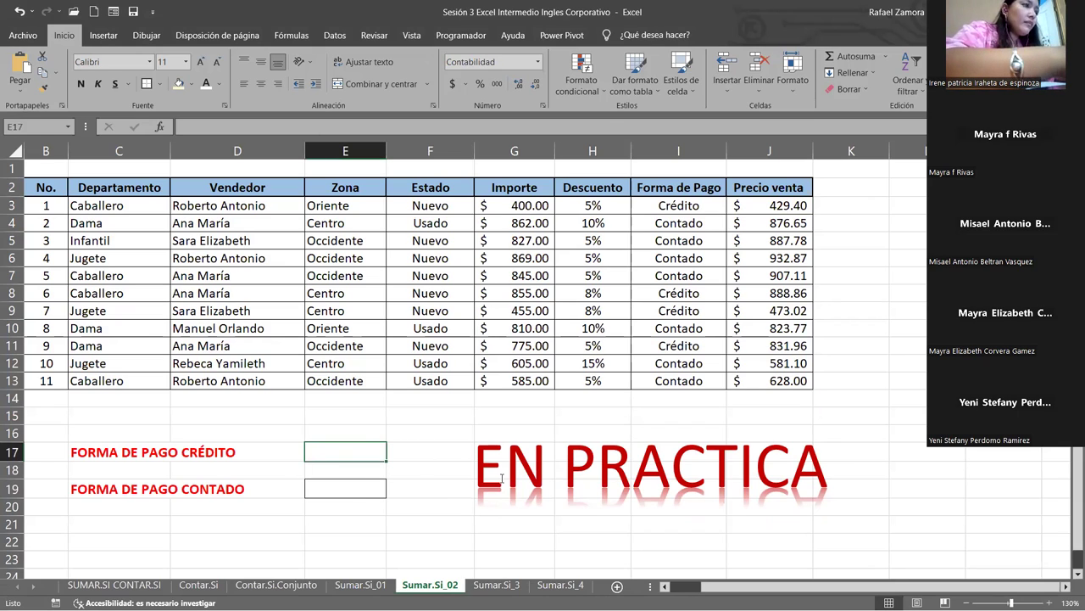
{"action": "type", "text": "="}
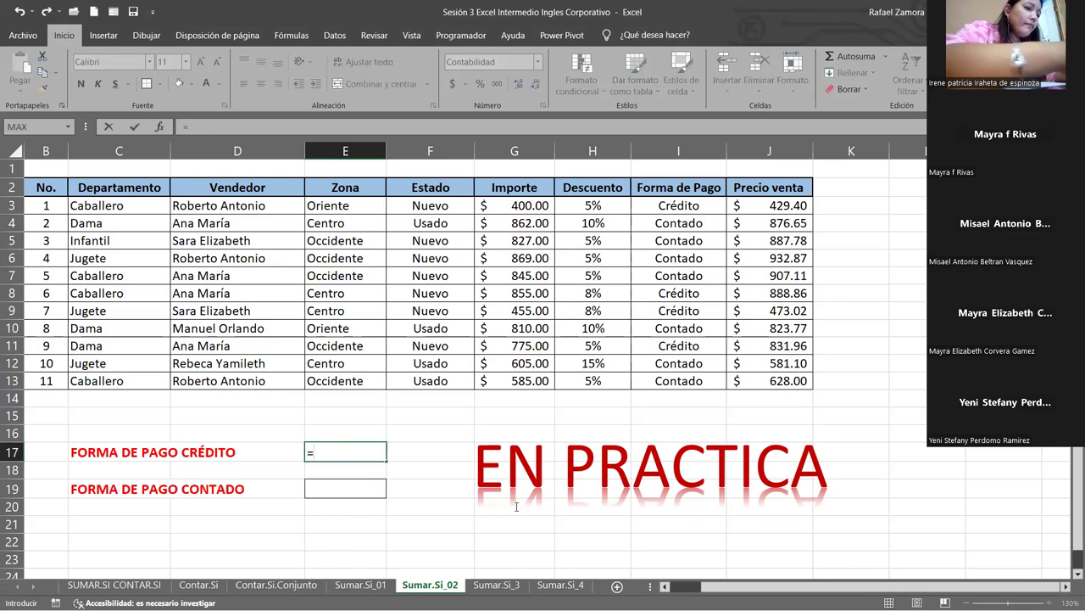
{"action": "type", "text": "sum"}
{"action": "double_click", "coordinate": [356, 515]}
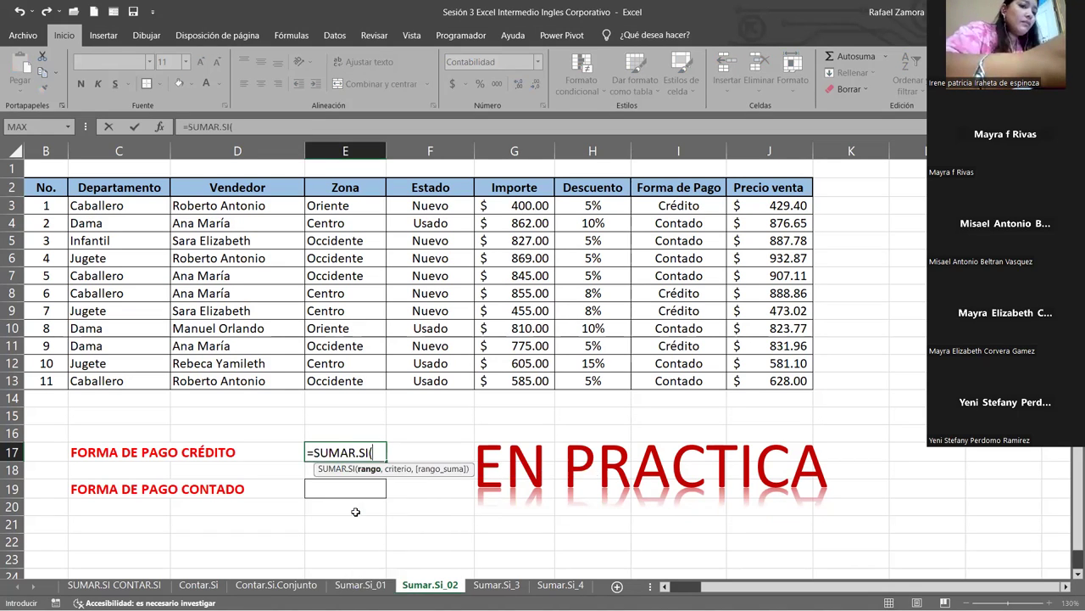
{"action": "left_click", "coordinate": [773, 203]}
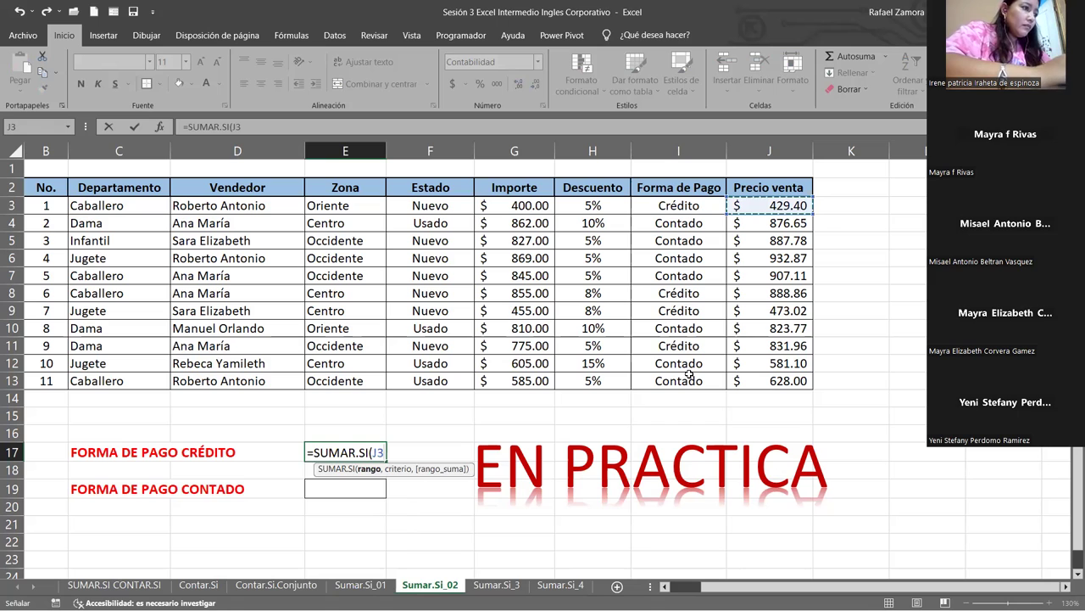
{"action": "left_click_drag", "start_coordinate": [679, 205], "coordinate": [678, 383]}
Step: Add criterion "Crédito" and sum range J3:J13, giving a Crédito total of $2,623.24
{"action": "type", "text": ","}
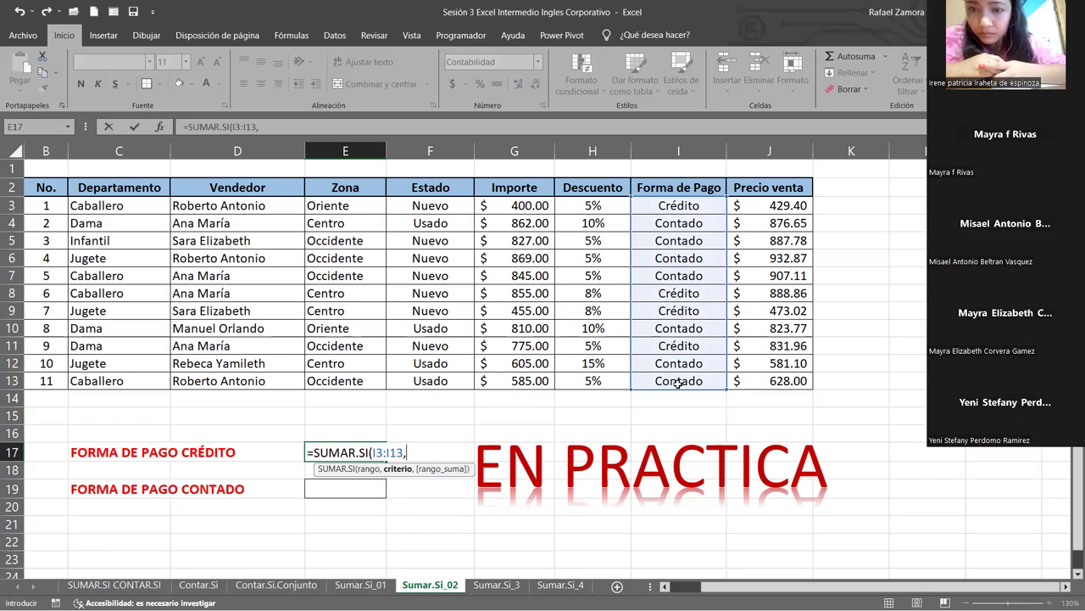
{"action": "type", "text": "\""}
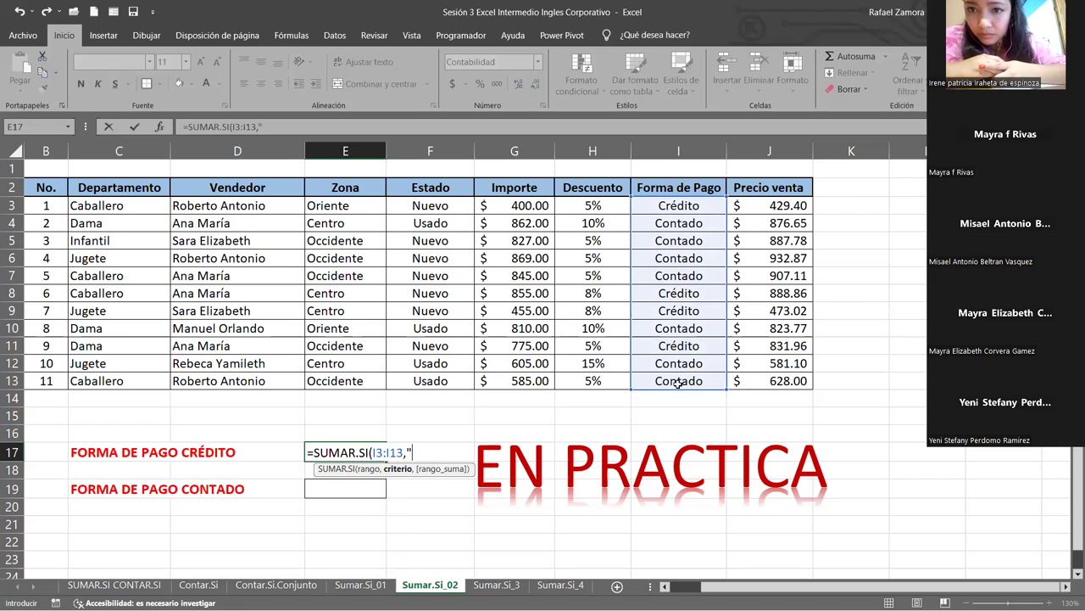
{"action": "type", "text": "Cr[ed"}
{"action": "key", "text": "BackSpace"}
{"action": "key", "text": "BackSpace"}
{"action": "key", "text": "BackSpace"}
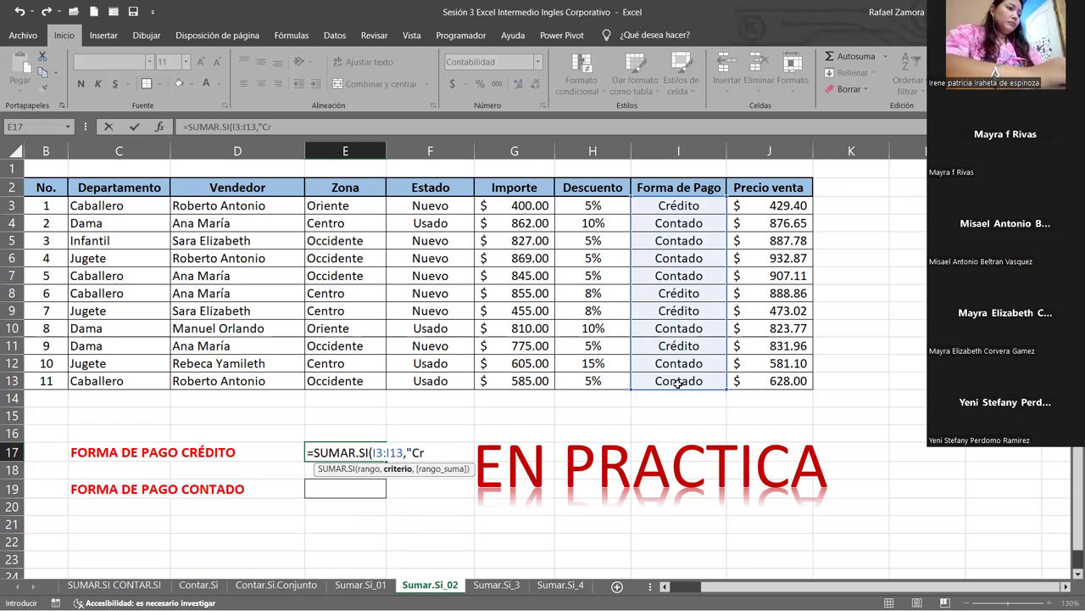
{"action": "type", "text": "édiro"}
{"action": "key", "text": "BackSpace"}
{"action": "key", "text": "BackSpace"}
{"action": "type", "text": "to"}
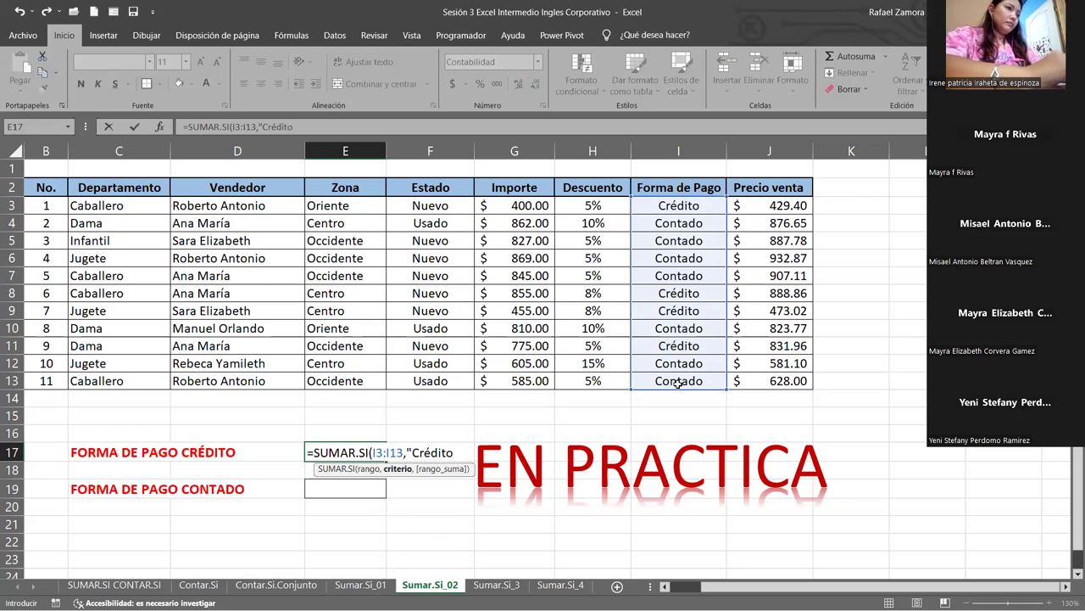
{"action": "type", "text": "\""}
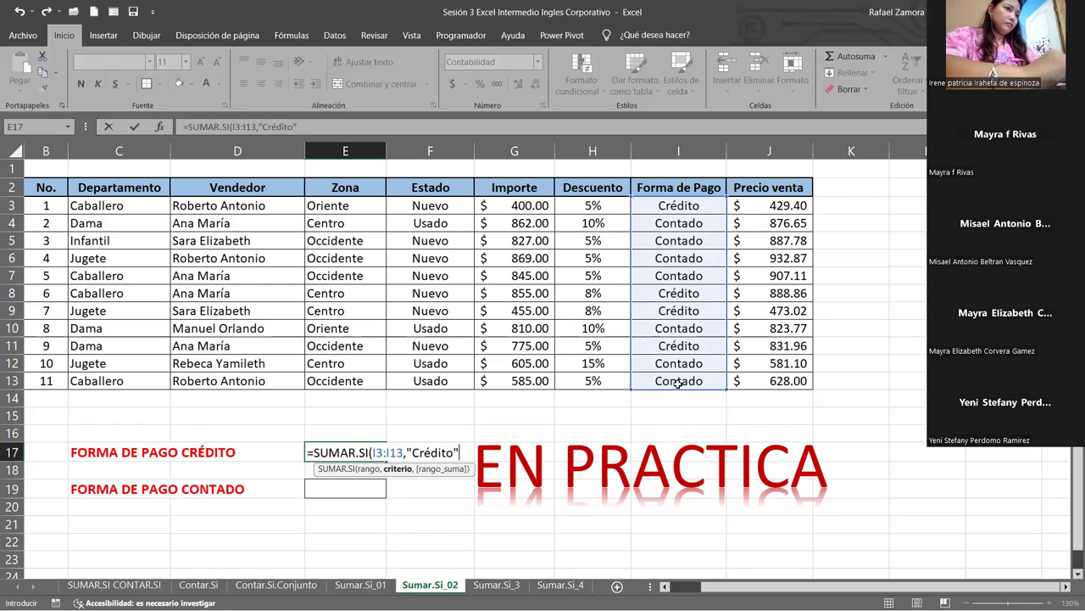
{"action": "type", "text": ","}
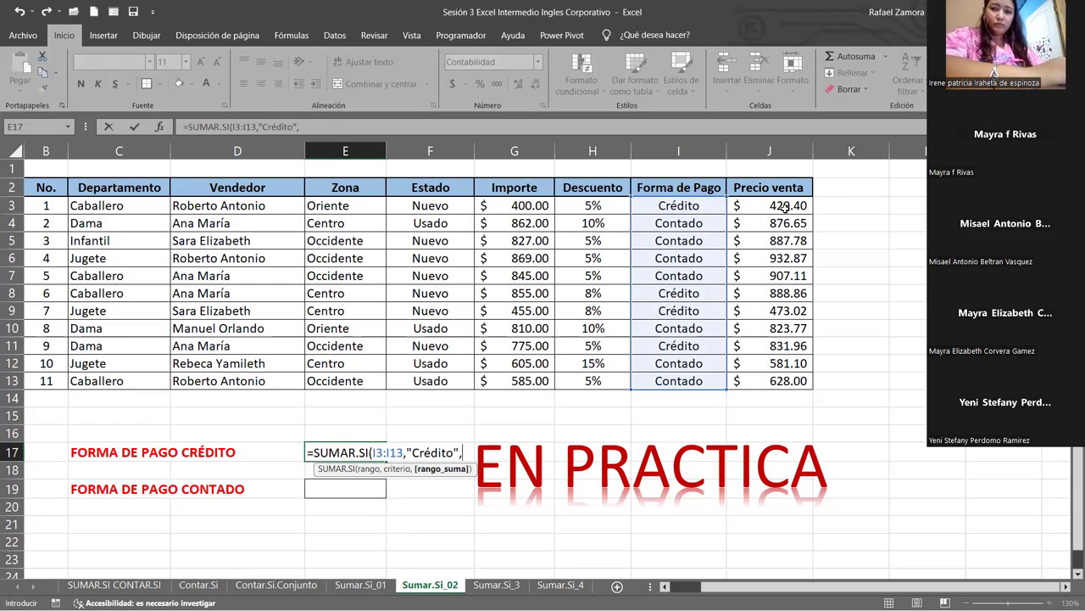
{"action": "left_click_drag", "start_coordinate": [785, 206], "coordinate": [789, 380]}
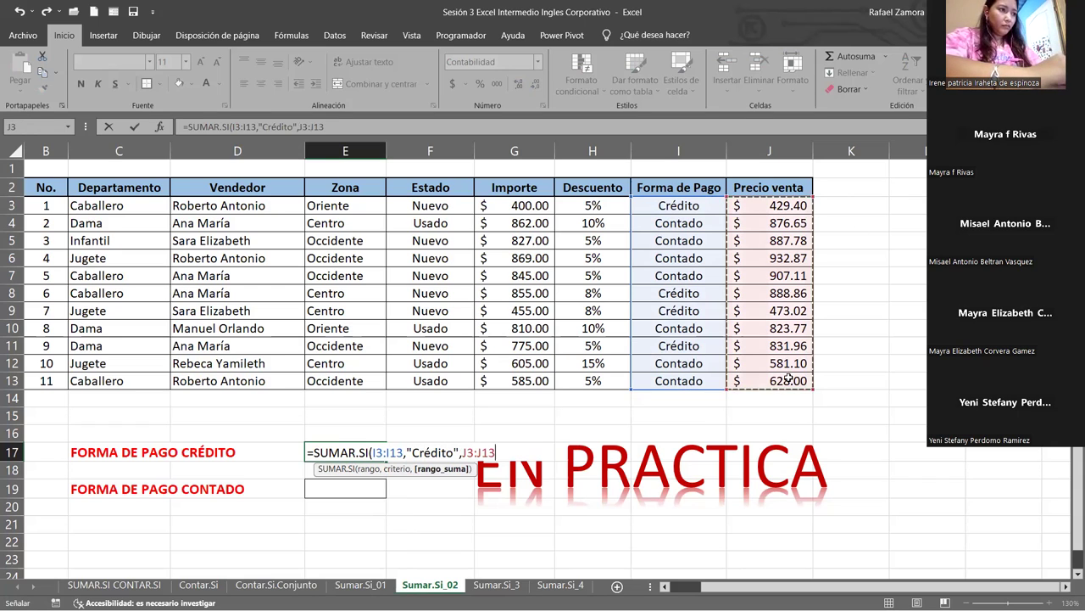
{"action": "type", "text": ")"}
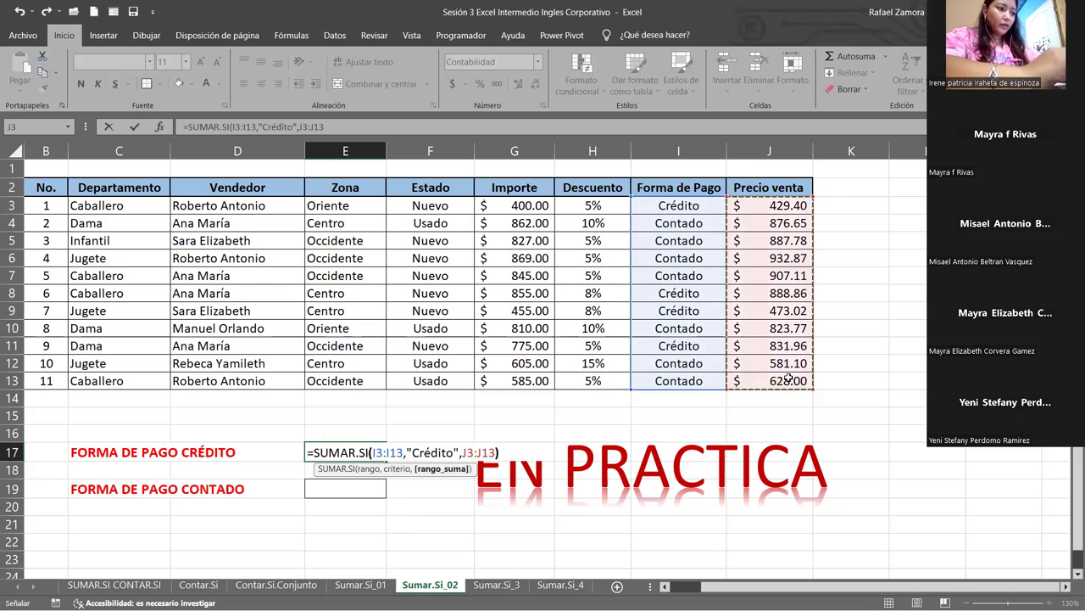
{"action": "key", "text": "Return"}
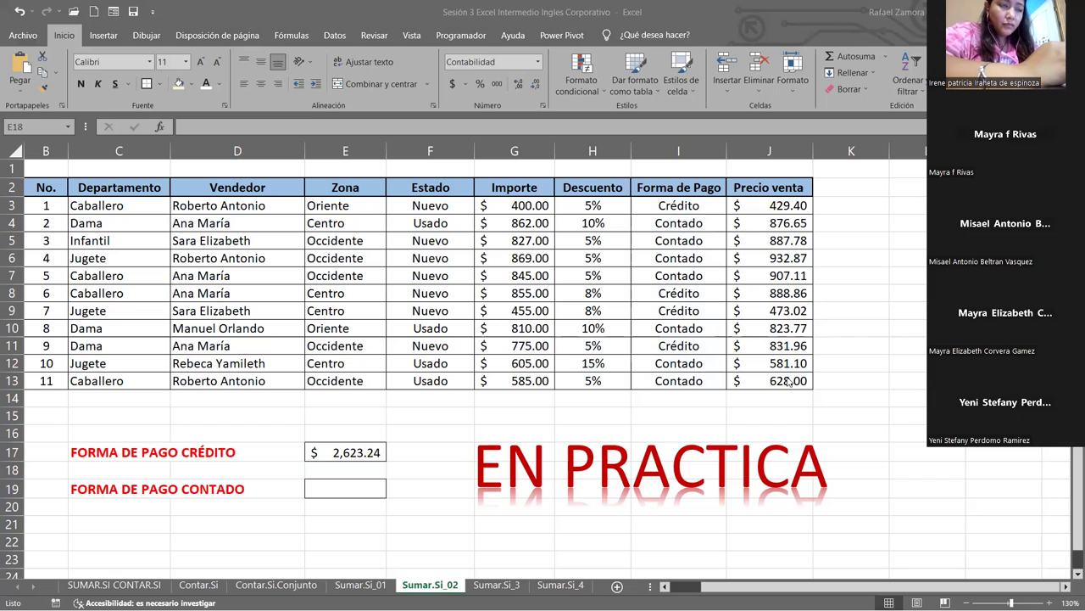
{"action": "left_click", "coordinate": [373, 489]}
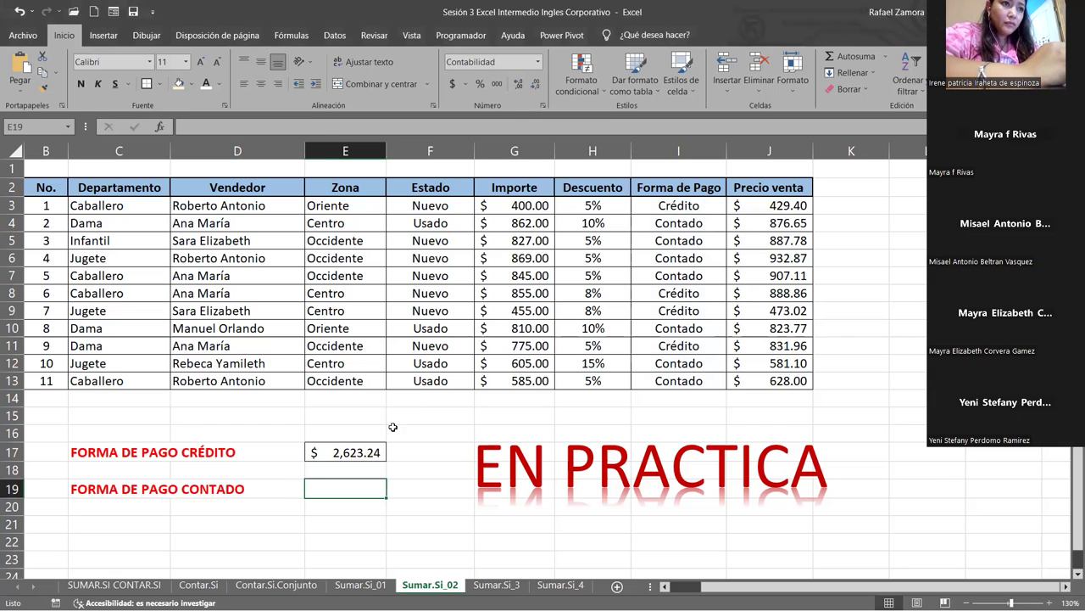
{"action": "left_click", "coordinate": [365, 447]}
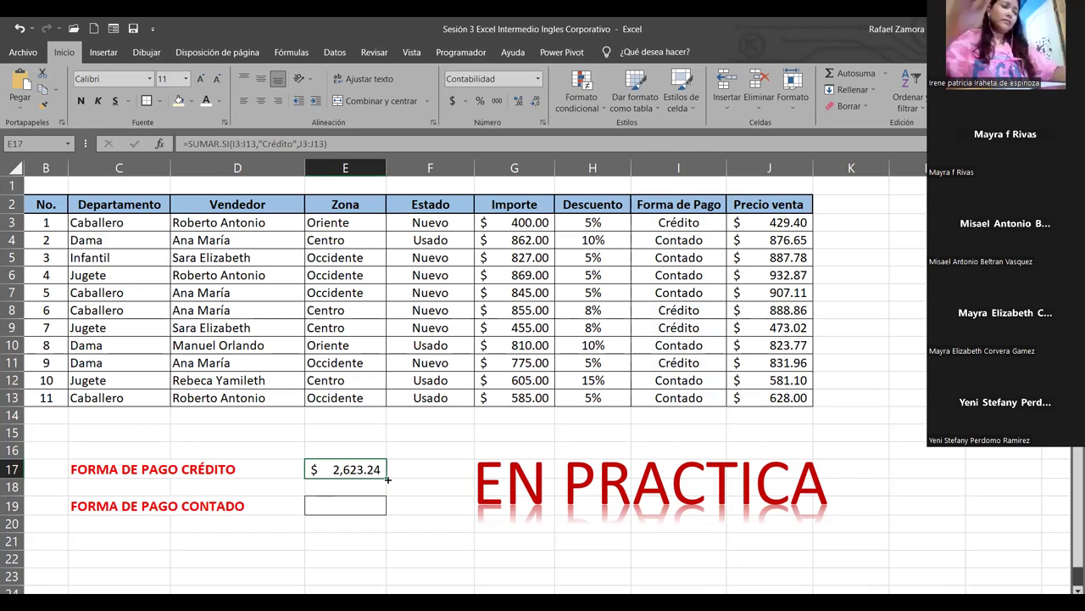
{"action": "left_click_drag", "start_coordinate": [388, 479], "coordinate": [373, 505]}
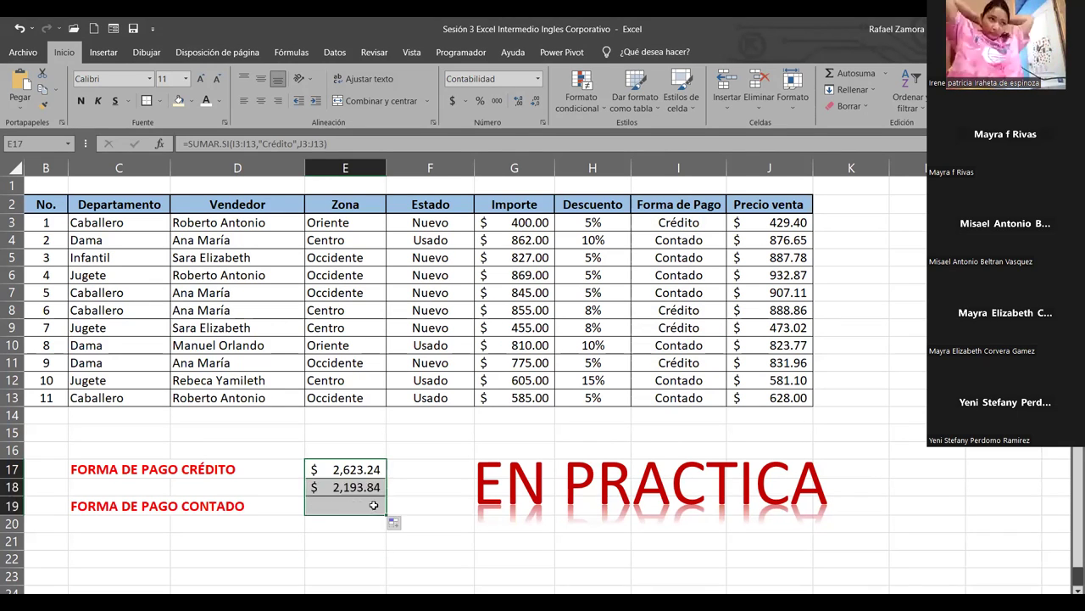
{"action": "key", "text": "ctrl+z"}
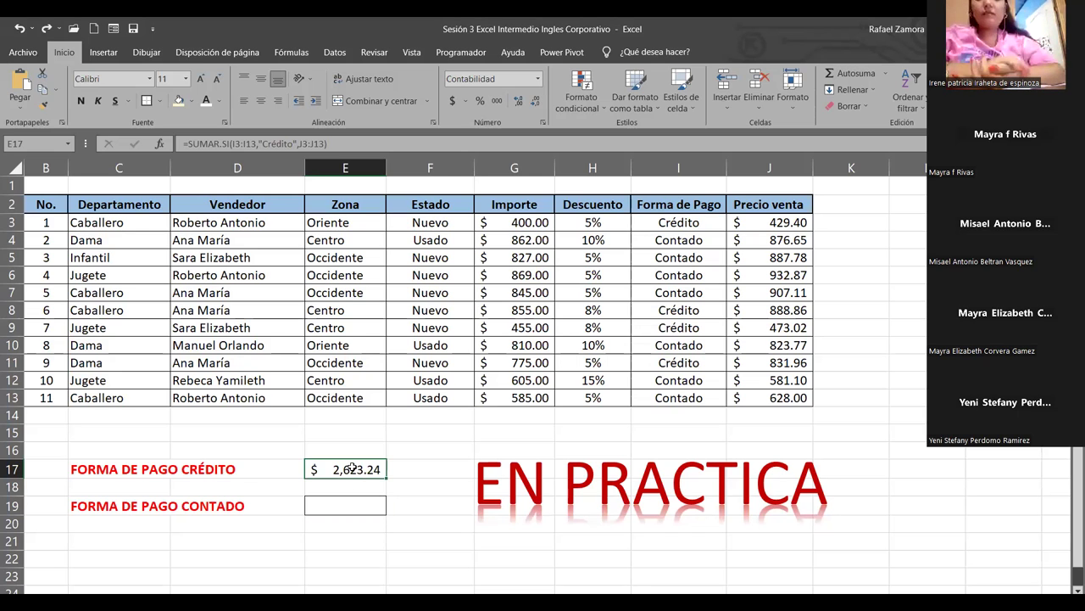
Step: Make E17's ranges absolute ($I$3:$I$13, $J$3:$J$13) and fill the formula down to E19
{"action": "double_click", "coordinate": [353, 469]}
{"action": "double_click", "coordinate": [354, 470]}
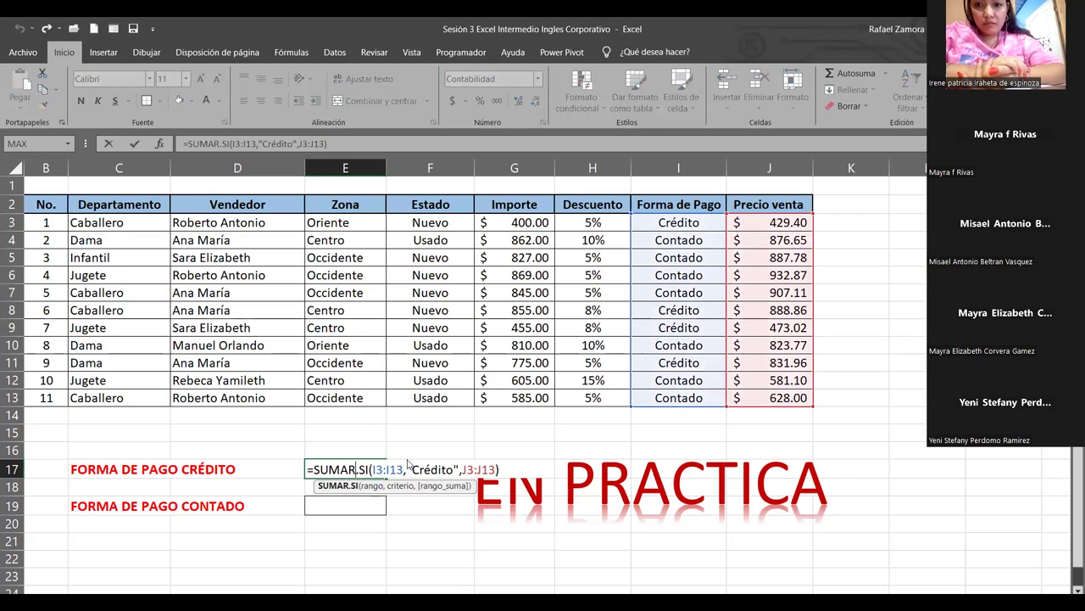
{"action": "double_click", "coordinate": [377, 468]}
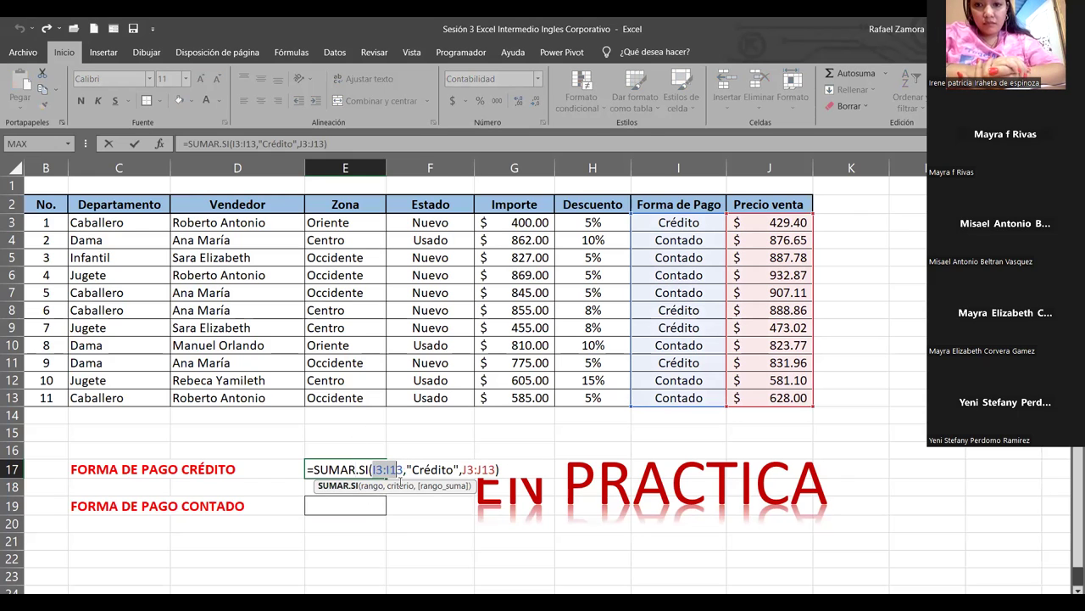
{"action": "key", "text": "F4"}
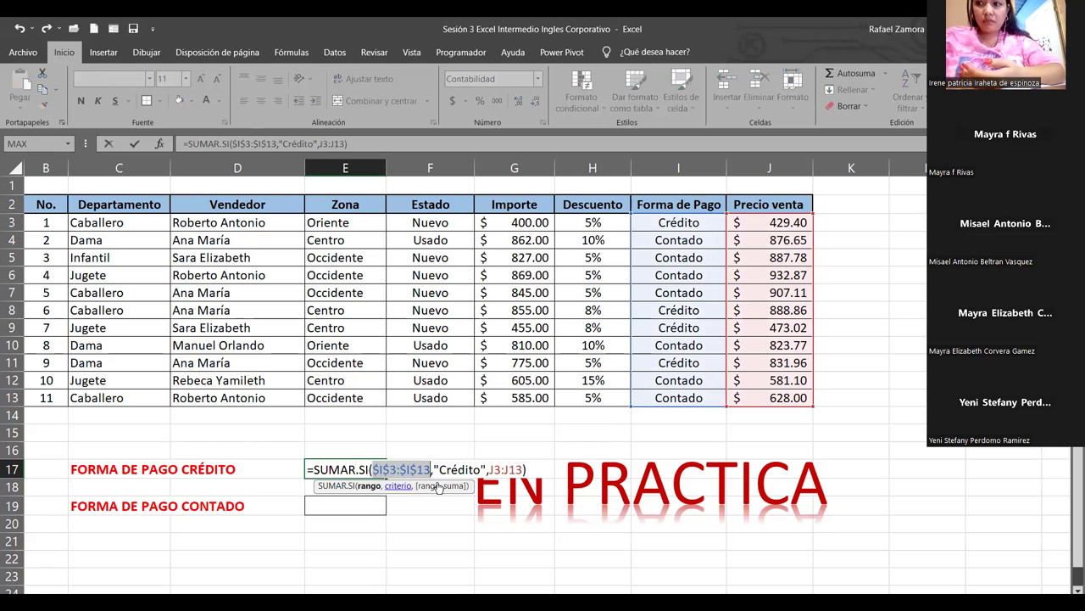
{"action": "double_click", "coordinate": [502, 469]}
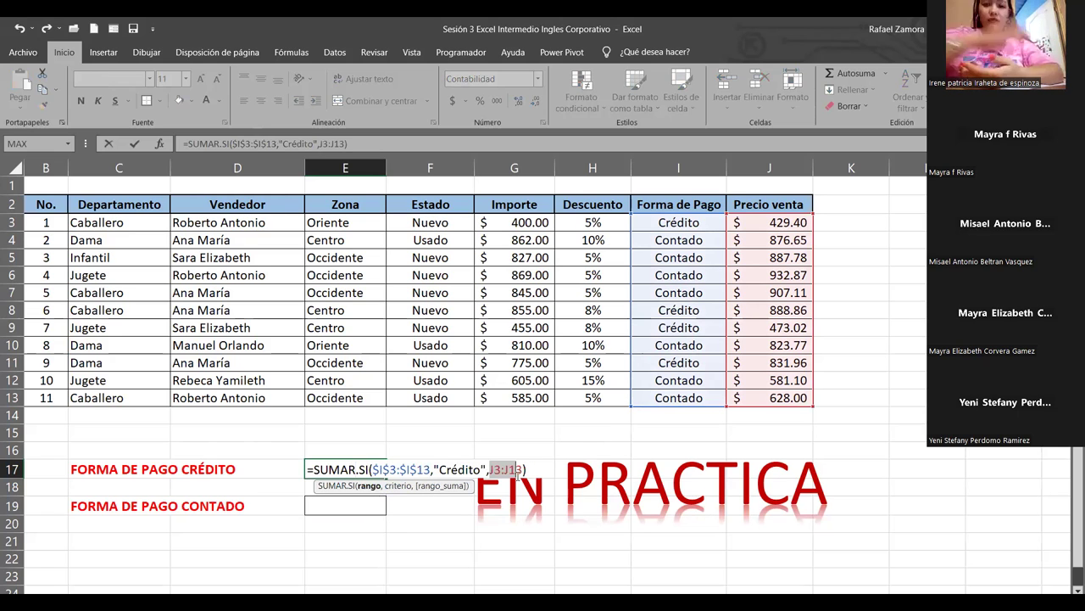
{"action": "key", "text": "F4"}
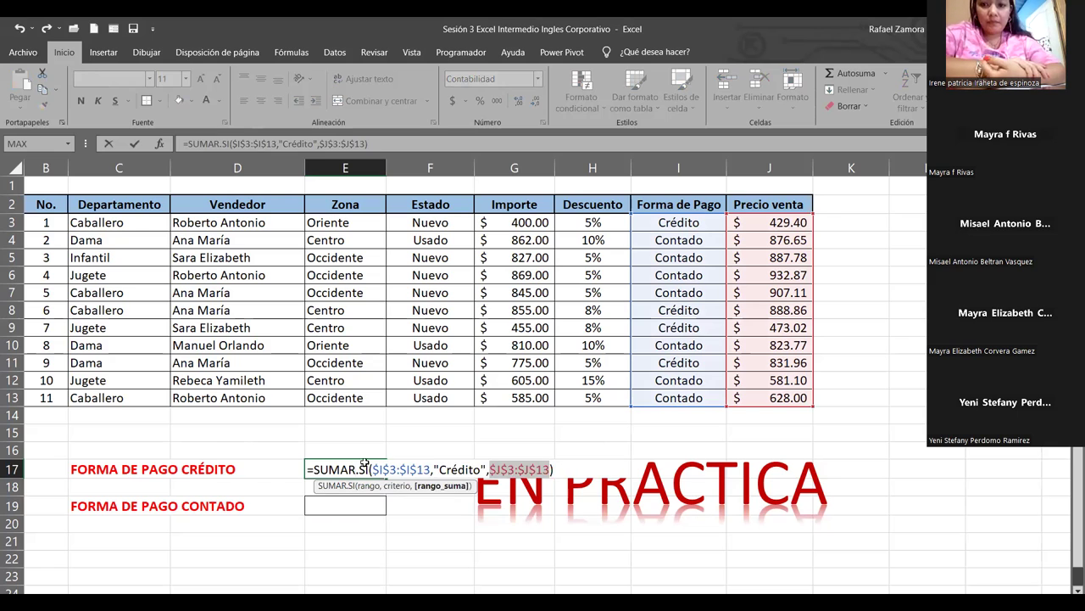
{"action": "key", "text": "ctrl+Return"}
{"action": "left_click_drag", "start_coordinate": [386, 503], "coordinate": [386, 508]}
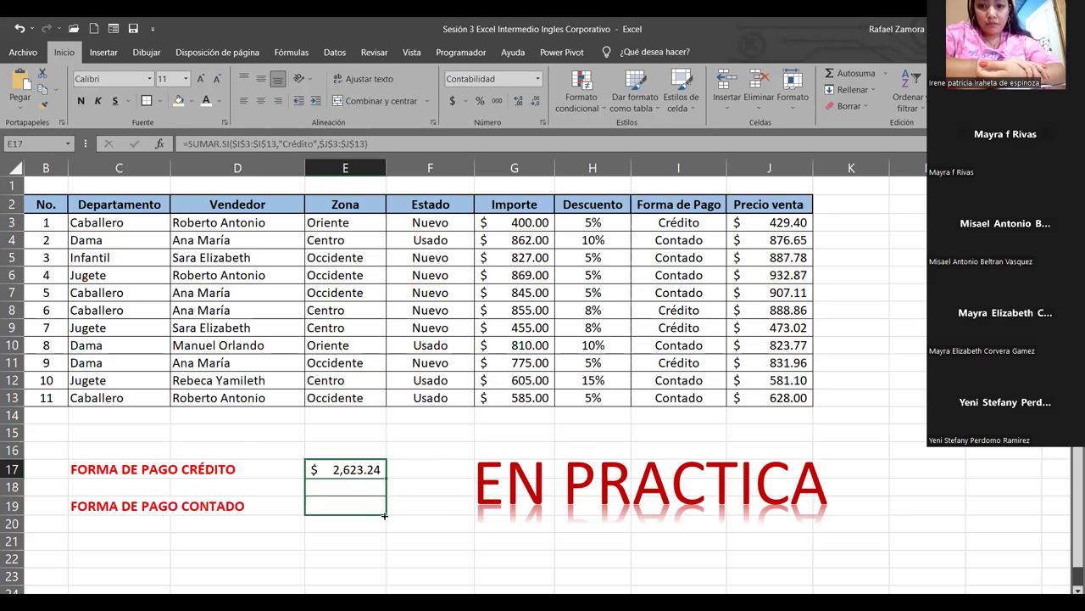
{"action": "left_click", "coordinate": [370, 487]}
Step: Clear E18 and change E19's criterion to "Contado", giving a cash total of $5,637.29
{"action": "key", "text": "Delete"}
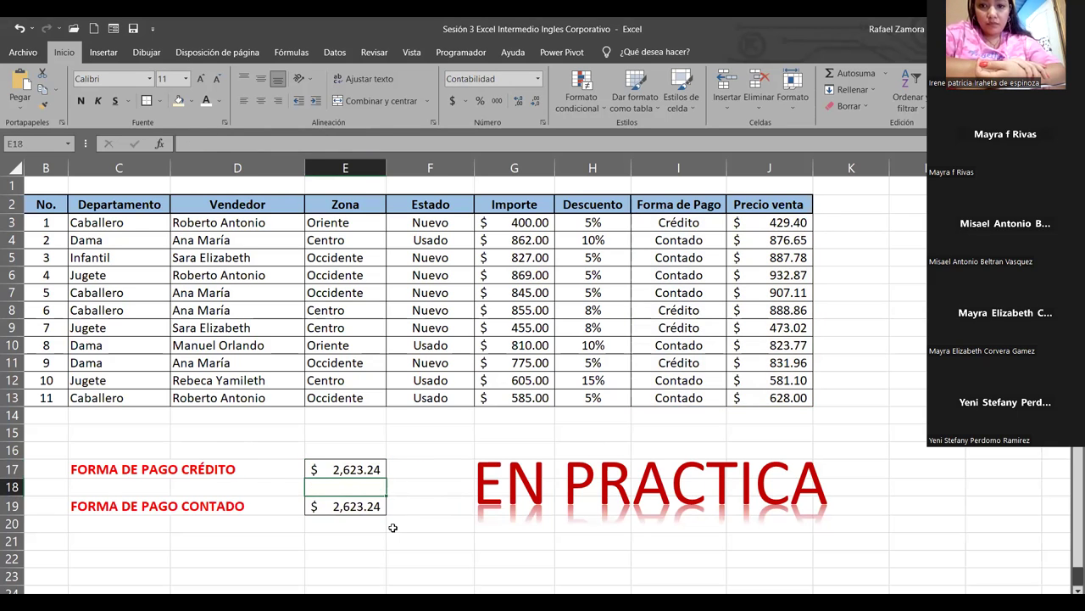
{"action": "left_click", "coordinate": [367, 506]}
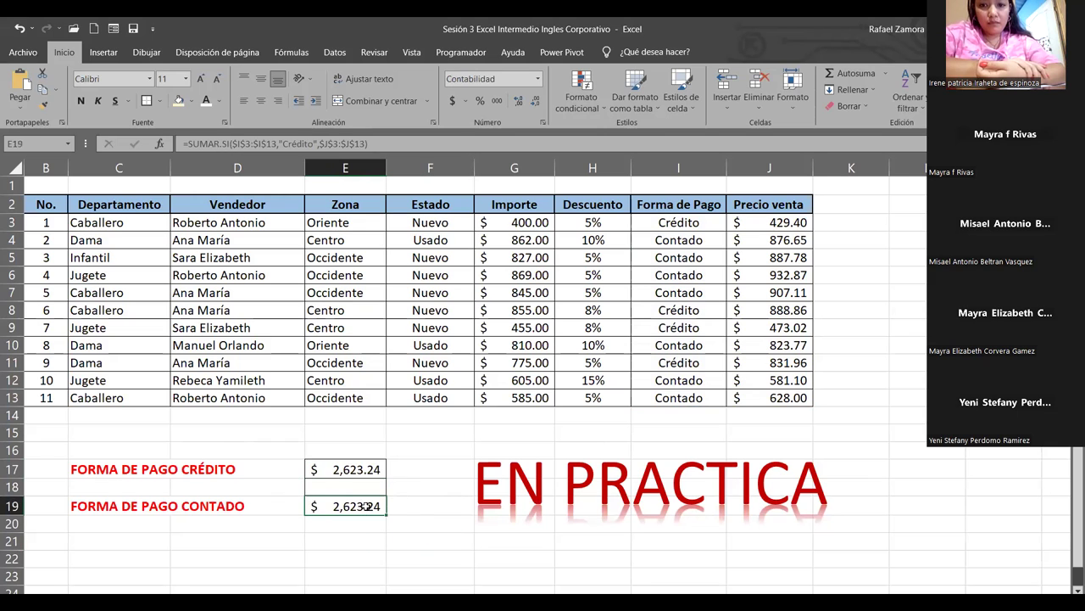
{"action": "double_click", "coordinate": [366, 505]}
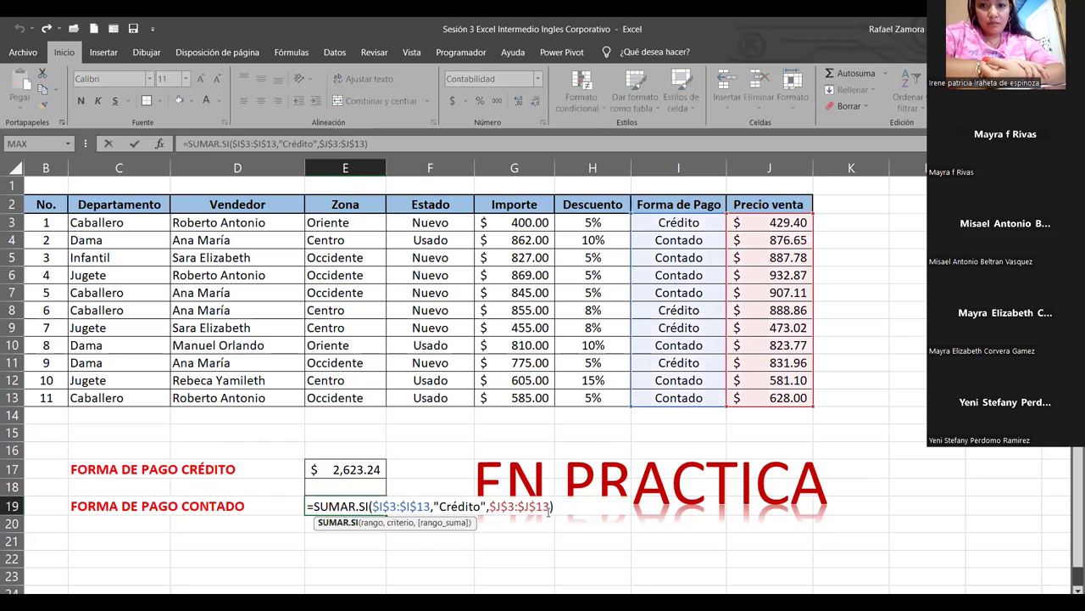
{"action": "double_click", "coordinate": [465, 507]}
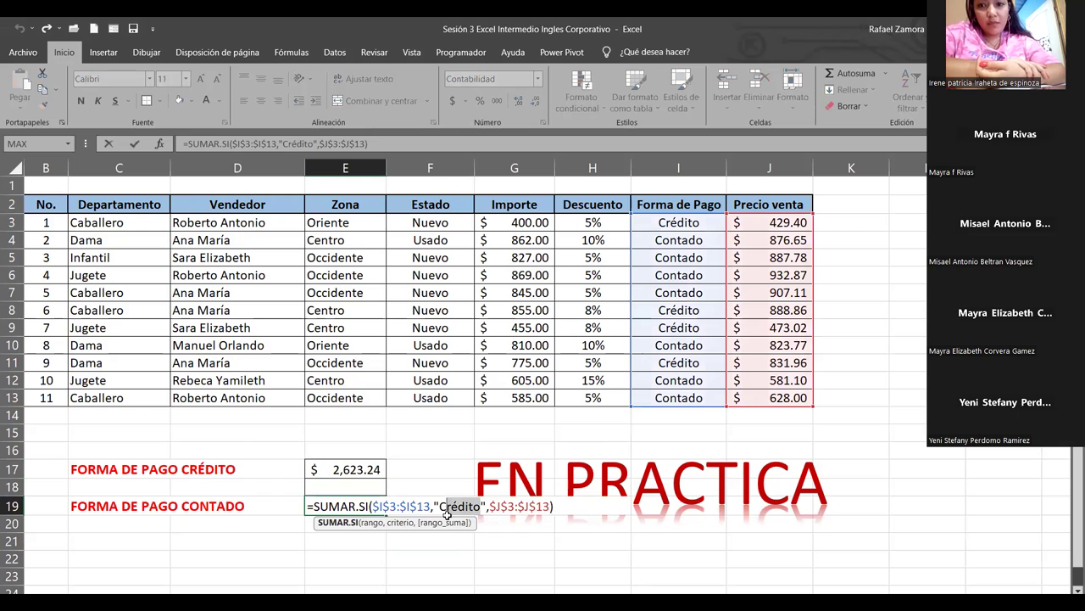
{"action": "type", "text": "Contado"}
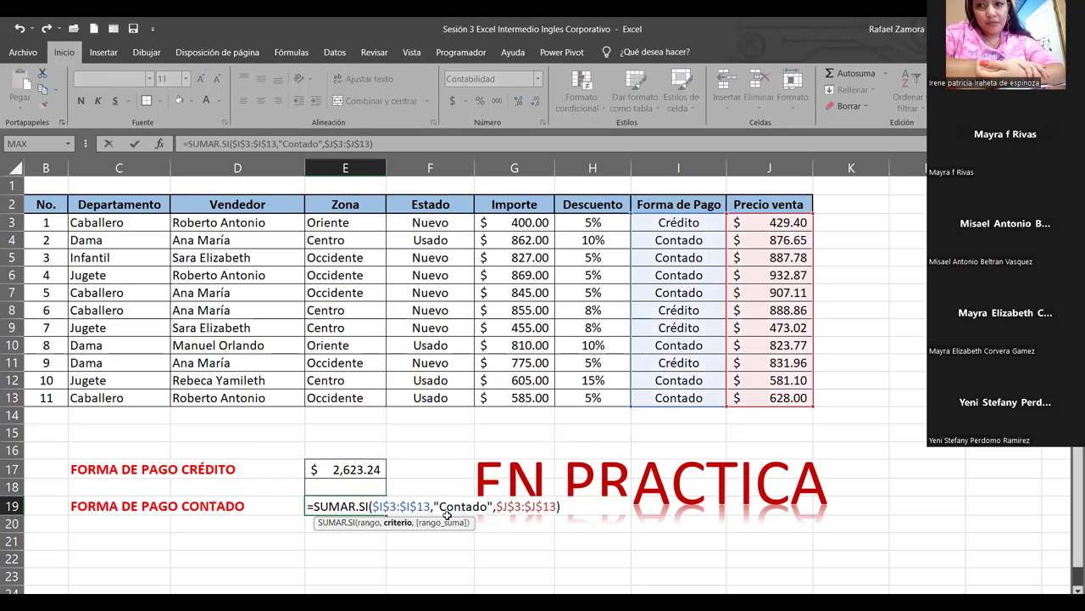
{"action": "key", "text": "Return"}
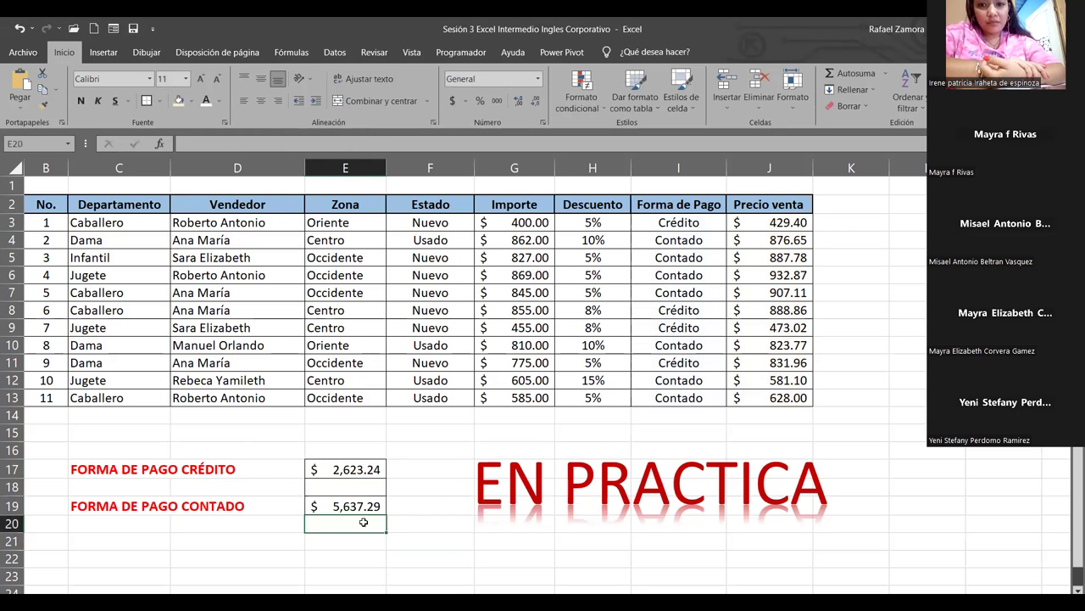
{"action": "left_click", "coordinate": [363, 506]}
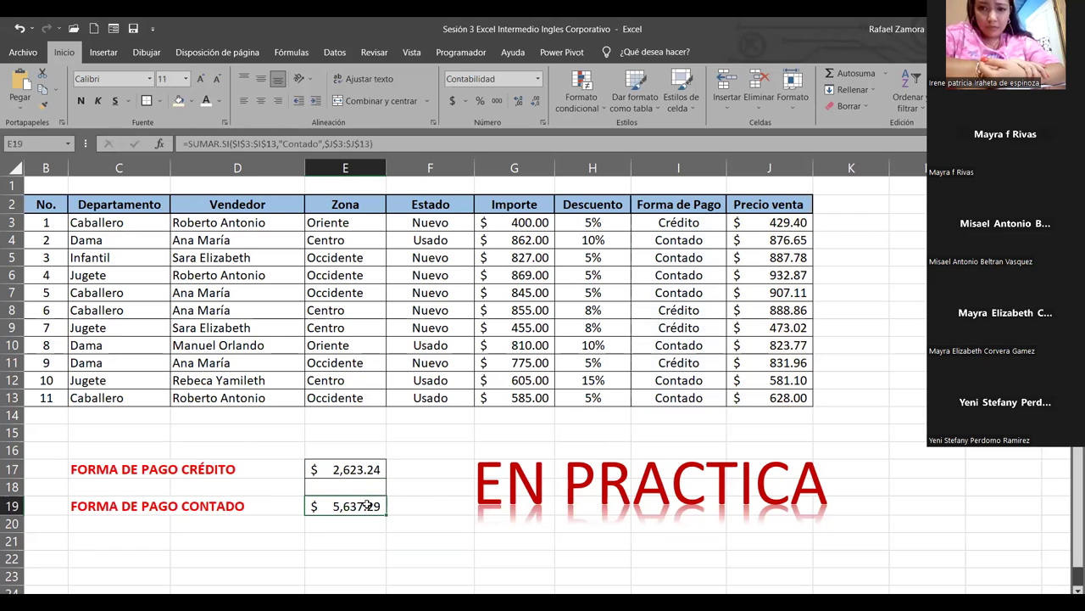
{"action": "key", "text": "F2"}
{"action": "key", "text": "Escape"}
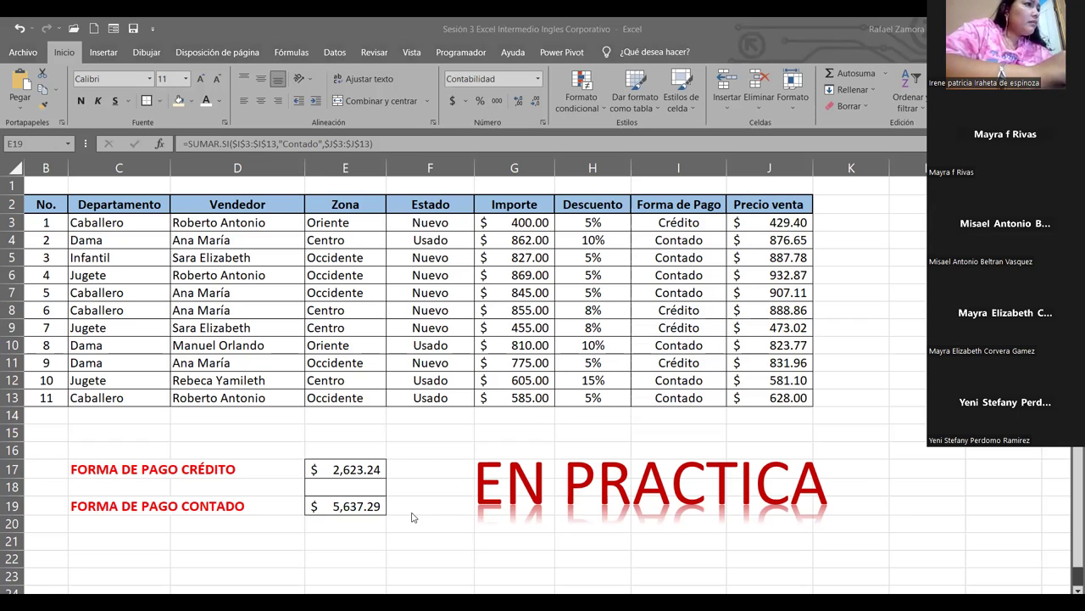
Step: Review the Contado total in E19 and the Crédito formula in E17
{"action": "left_click", "coordinate": [350, 511]}
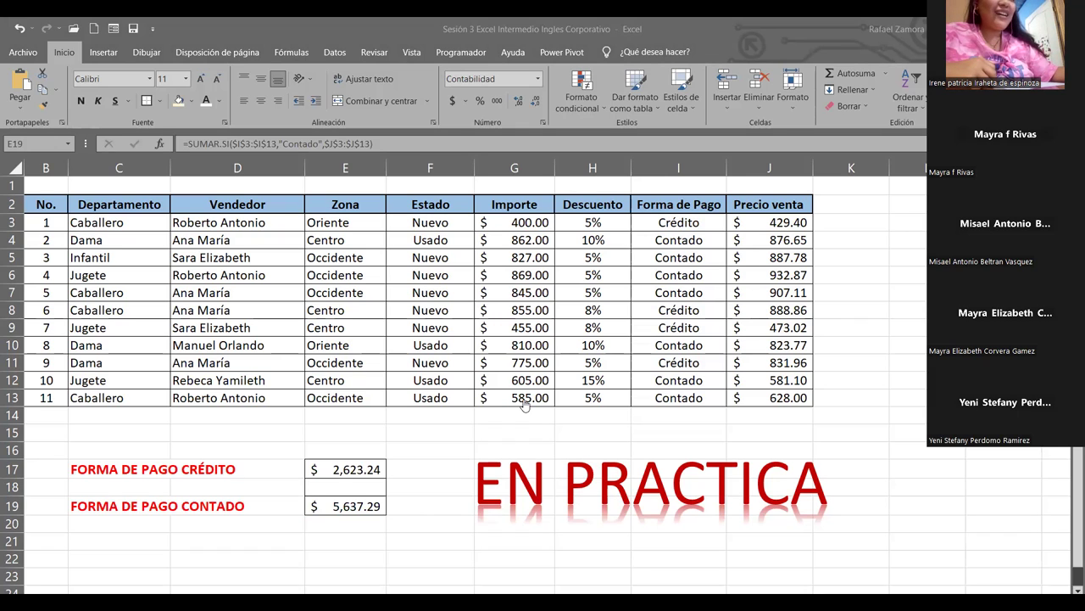
{"action": "left_click", "coordinate": [350, 472]}
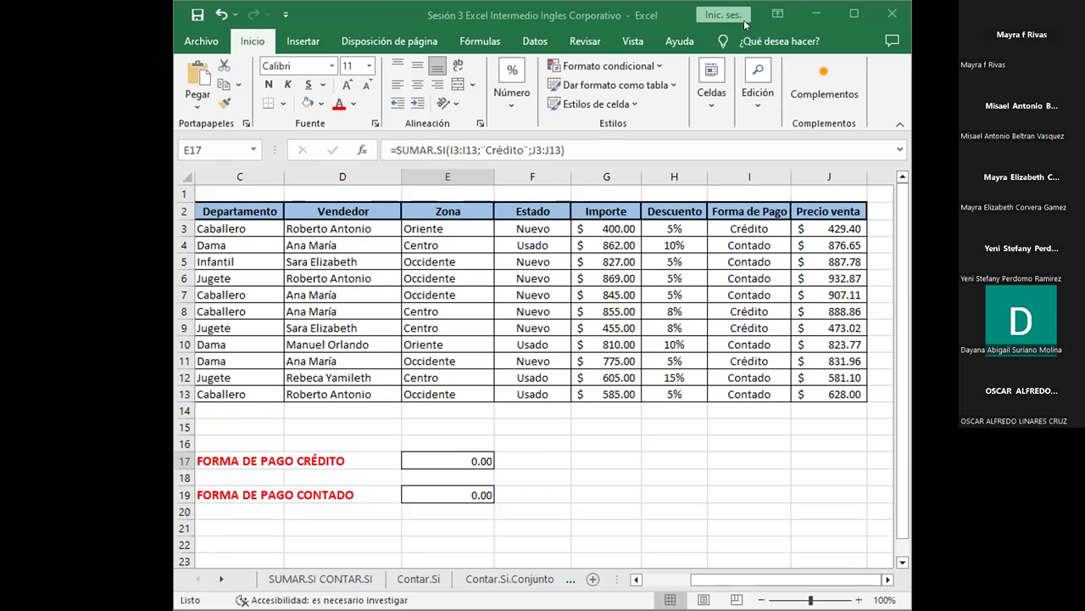
Step: Edit E17's SUMAR.SI Crédito formula over I3:I13 and J3:J13, removing stray characters after Crédito
{"action": "left_click", "coordinate": [842, 12]}
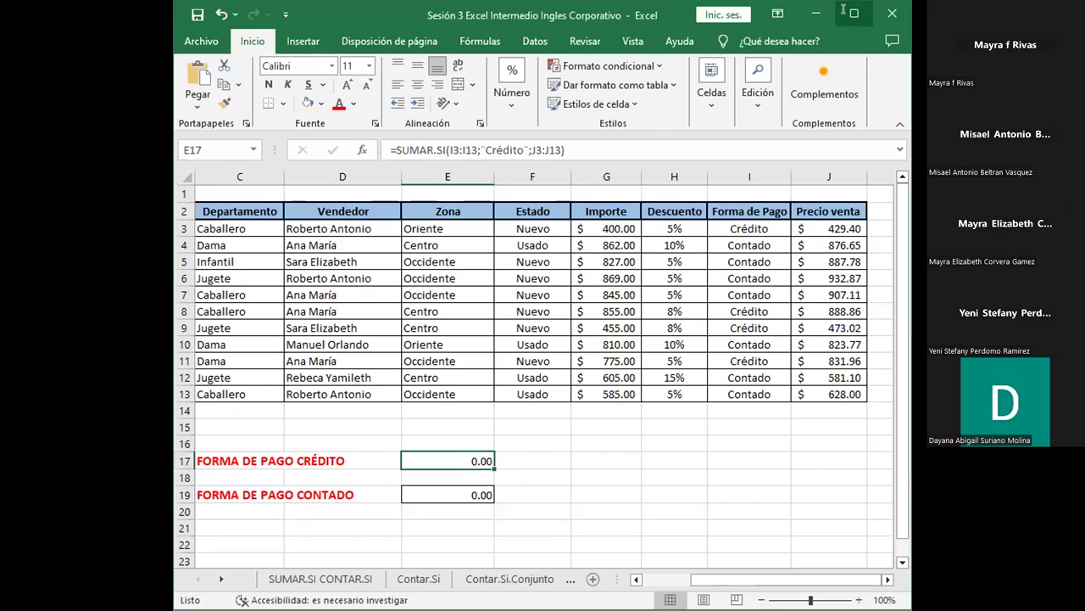
{"action": "left_click", "coordinate": [842, 11]}
{"action": "key", "text": "F2"}
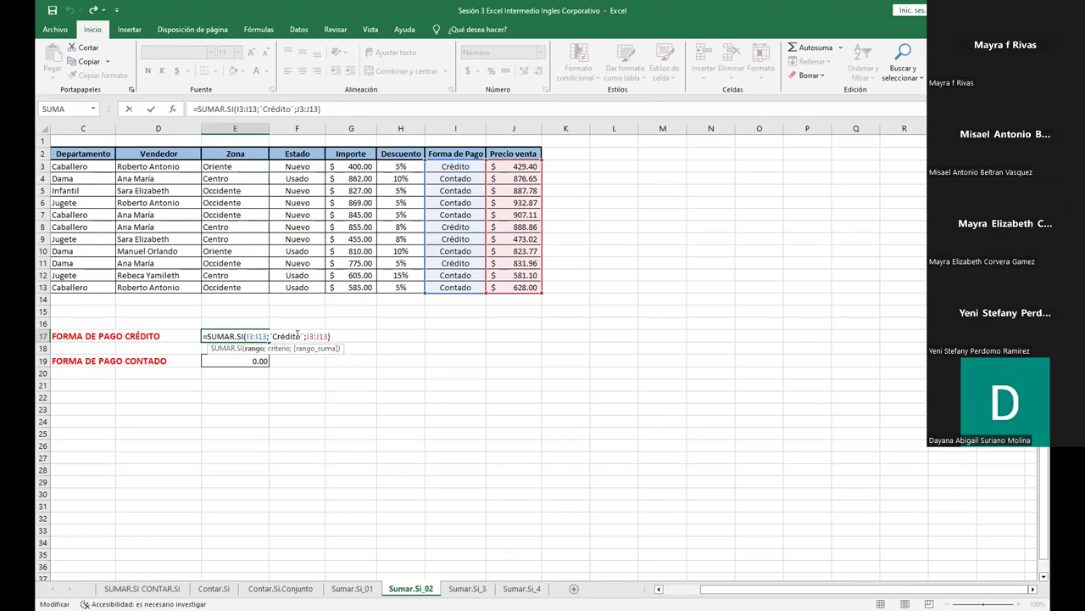
{"action": "left_click", "coordinate": [303, 336]}
{"action": "key", "text": "BackSpace"}
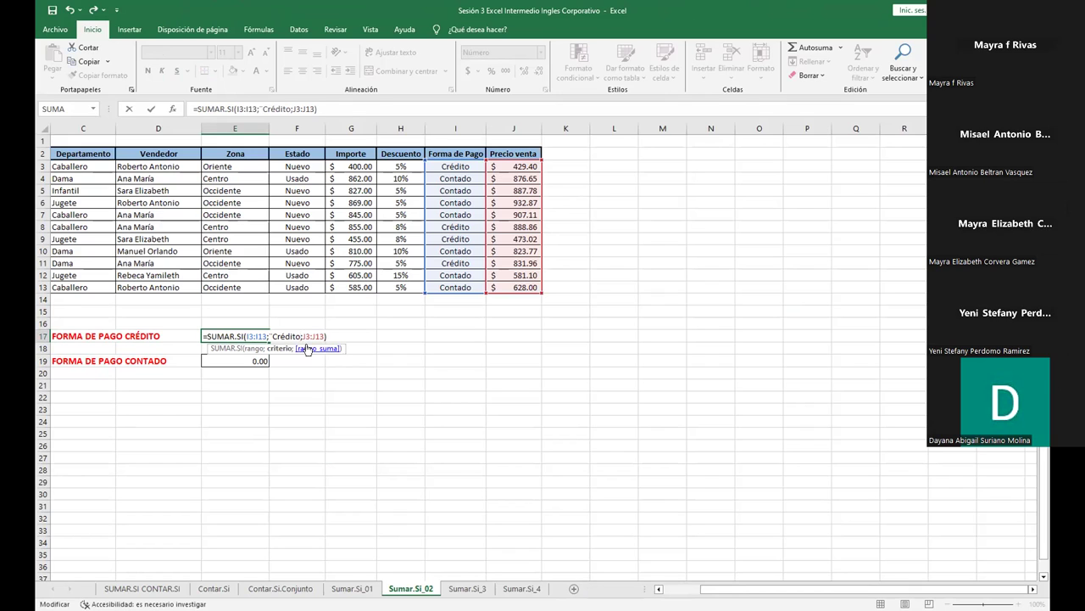
{"action": "type", "text": "\""}
{"action": "key", "text": "BackSpace"}
{"action": "key", "text": "alt"}
{"action": "key", "text": "alt"}
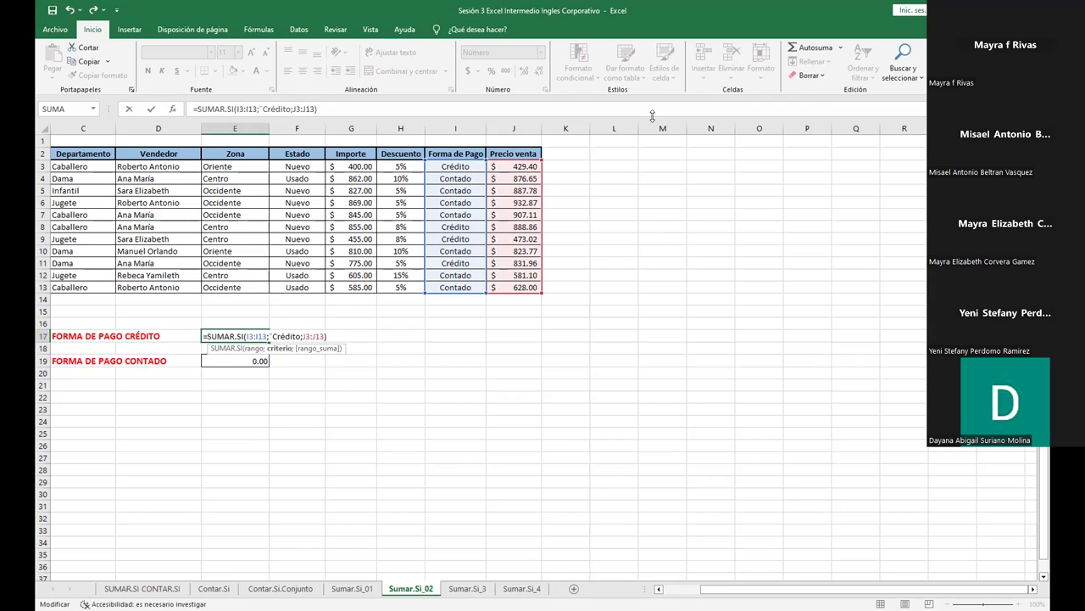
{"action": "key", "text": "alt"}
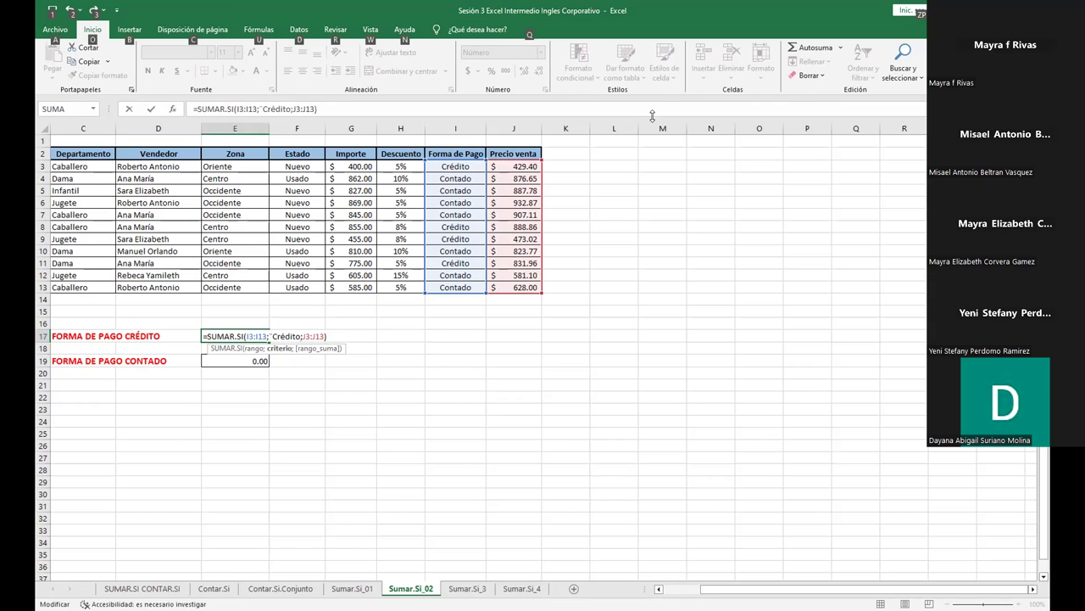
{"action": "key", "text": "alt"}
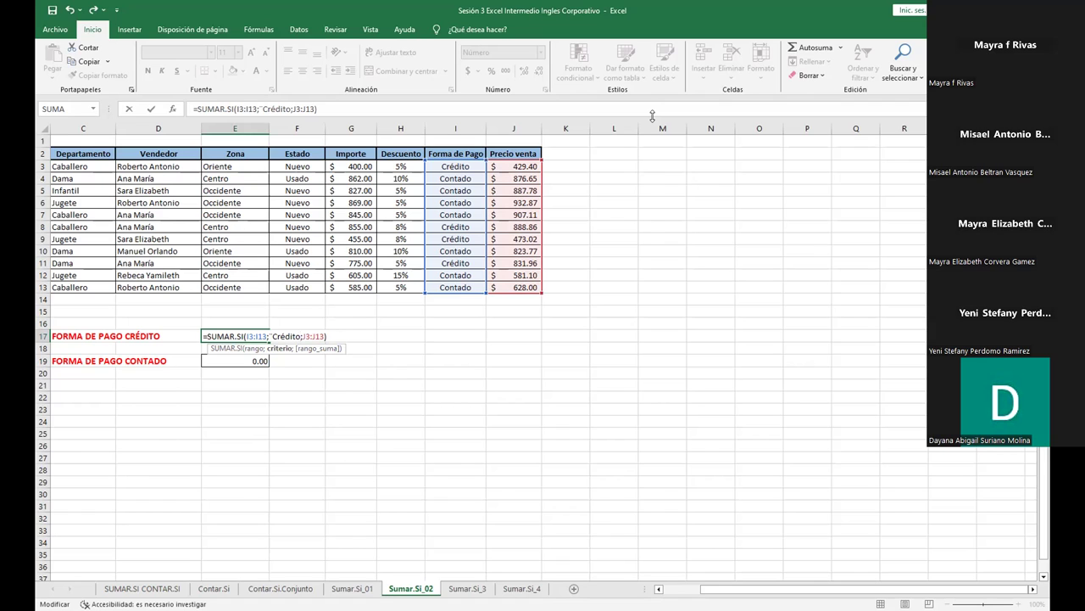
{"action": "double_click", "coordinate": [351, 335]}
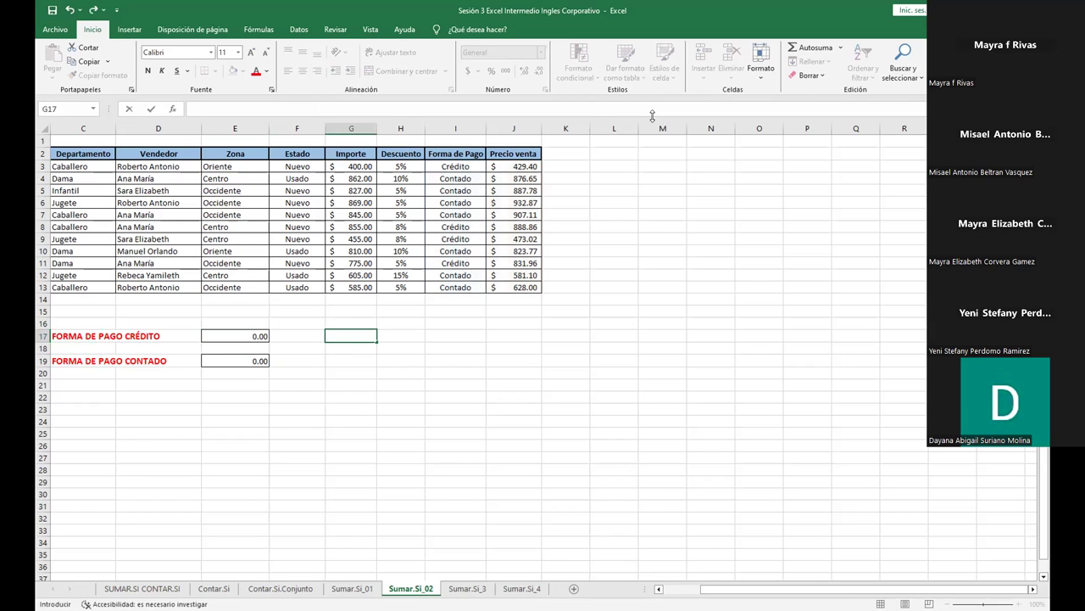
Step: Delete the stray quote before Crédito in E17's formula and cancel the accidental entry in F17
{"action": "double_click", "coordinate": [252, 336]}
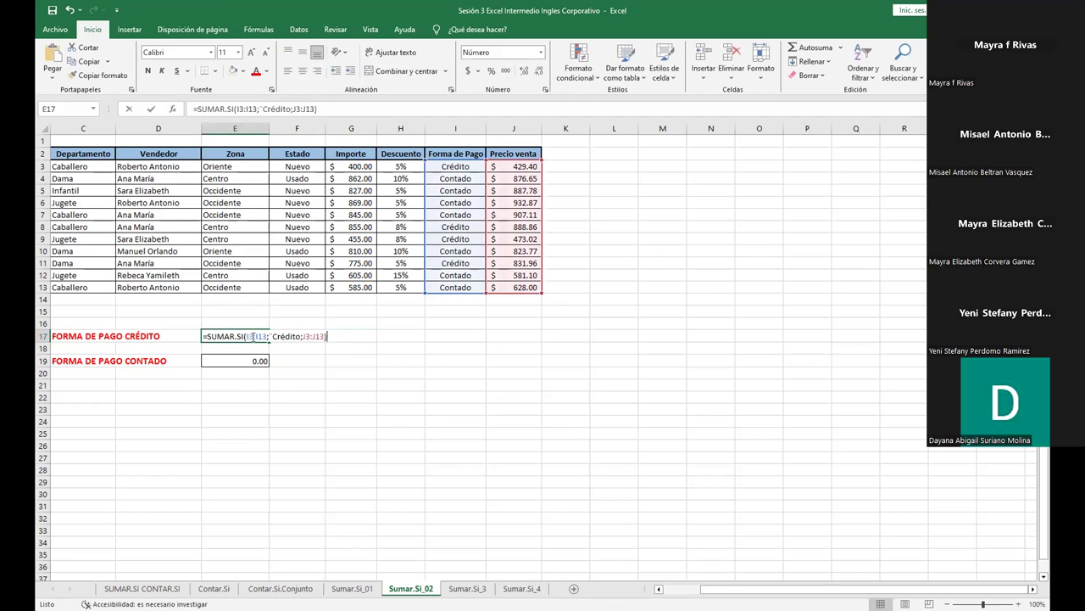
{"action": "left_click", "coordinate": [271, 336]}
{"action": "key", "text": "BackSpace"}
{"action": "key", "text": "Tab"}
{"action": "type", "text": "2"}
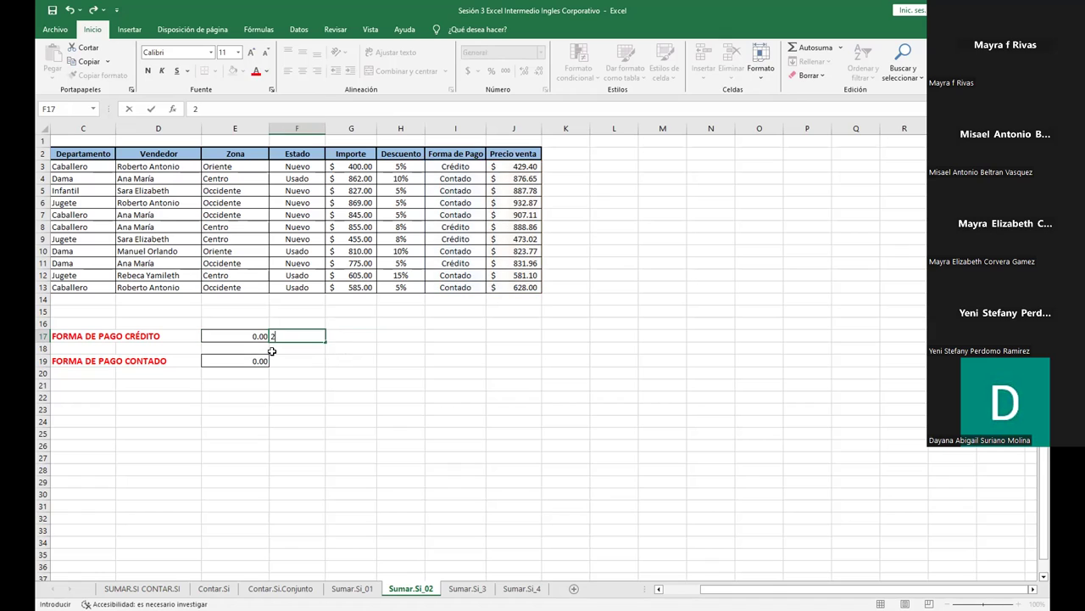
{"action": "key", "text": "Escape"}
Step: Correct E17 to =SUMAR.SI(I3:I13;"Crédito";J3:J13), showing $ 2,623.24 in accounting format
{"action": "double_click", "coordinate": [246, 335]}
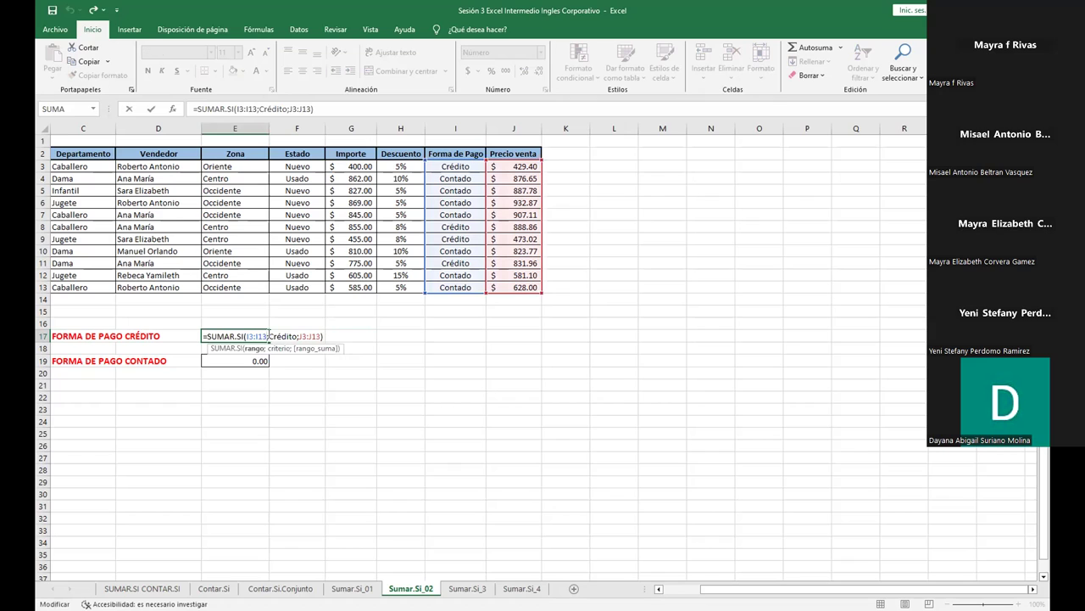
{"action": "left_click", "coordinate": [270, 336]}
{"action": "key", "text": "End"}
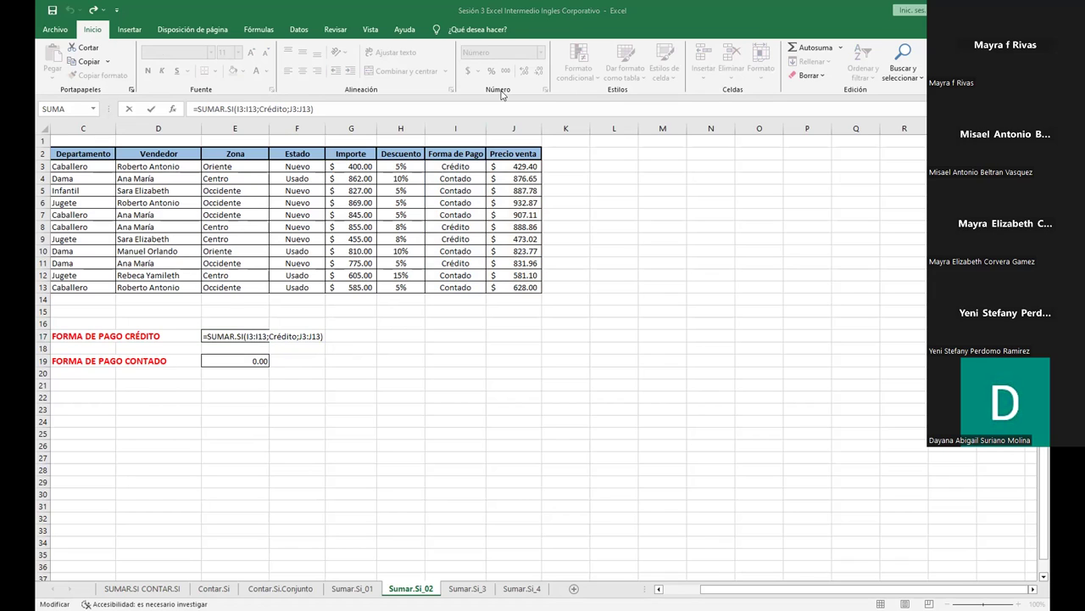
{"action": "left_click", "coordinate": [270, 336]}
{"action": "double_click", "coordinate": [268, 336]}
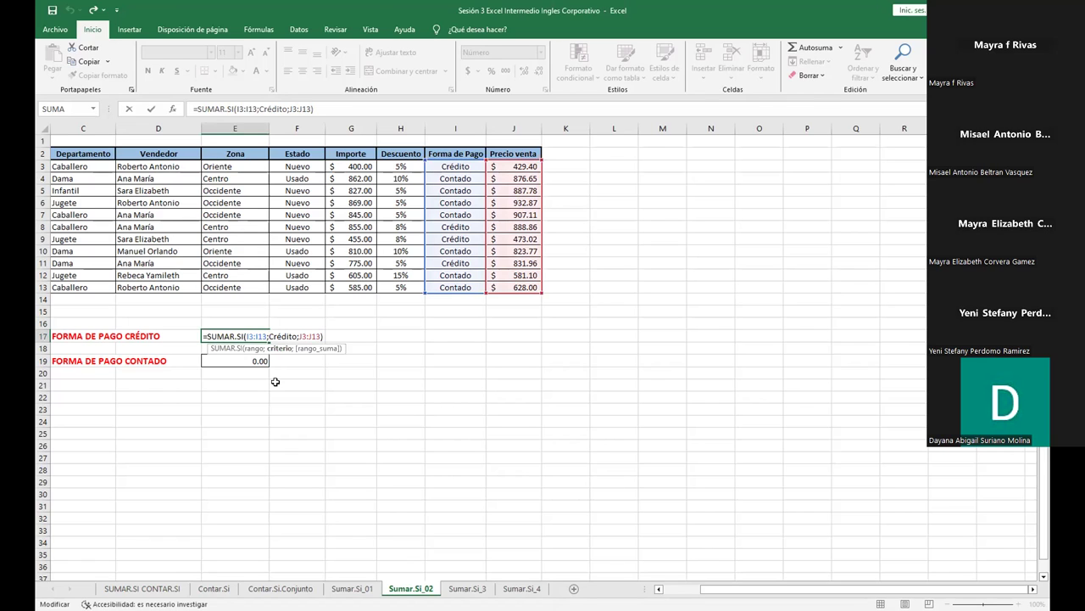
{"action": "type", "text": "$"}
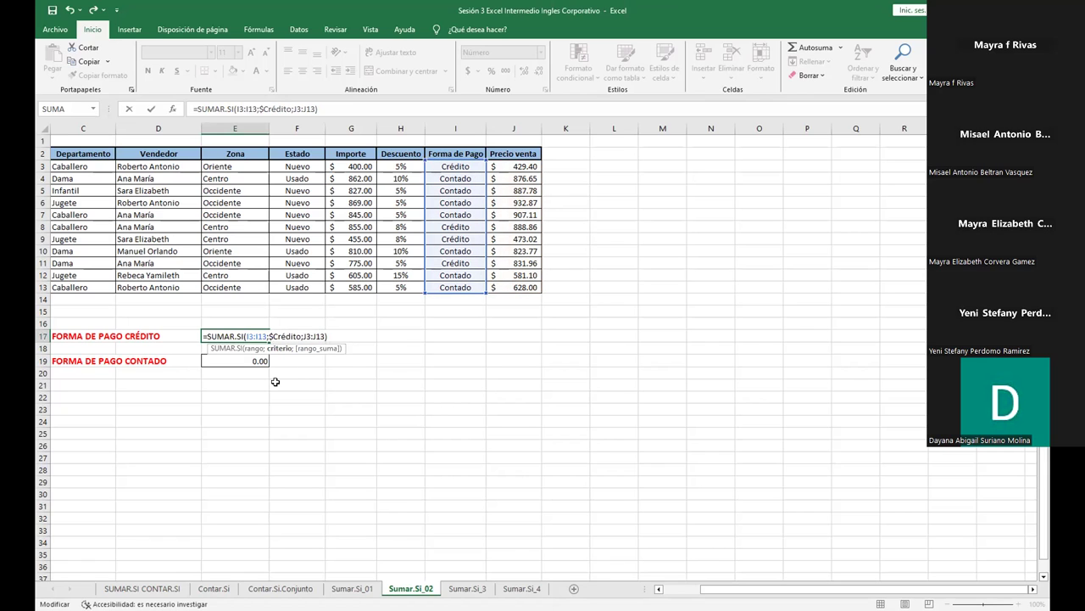
{"action": "key", "text": "BackSpace"}
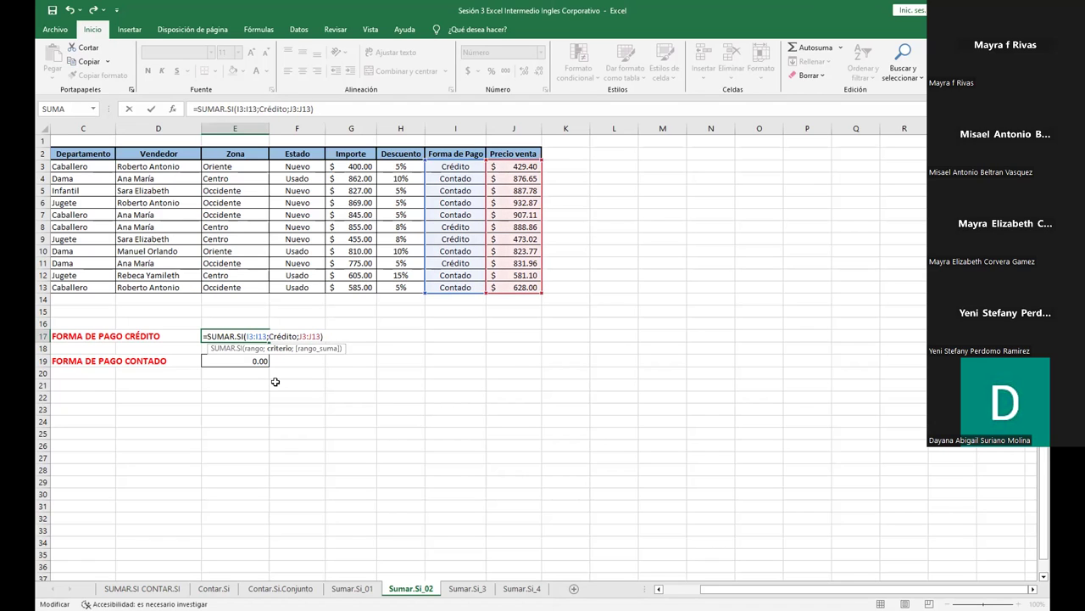
{"action": "type", "text": "\""}
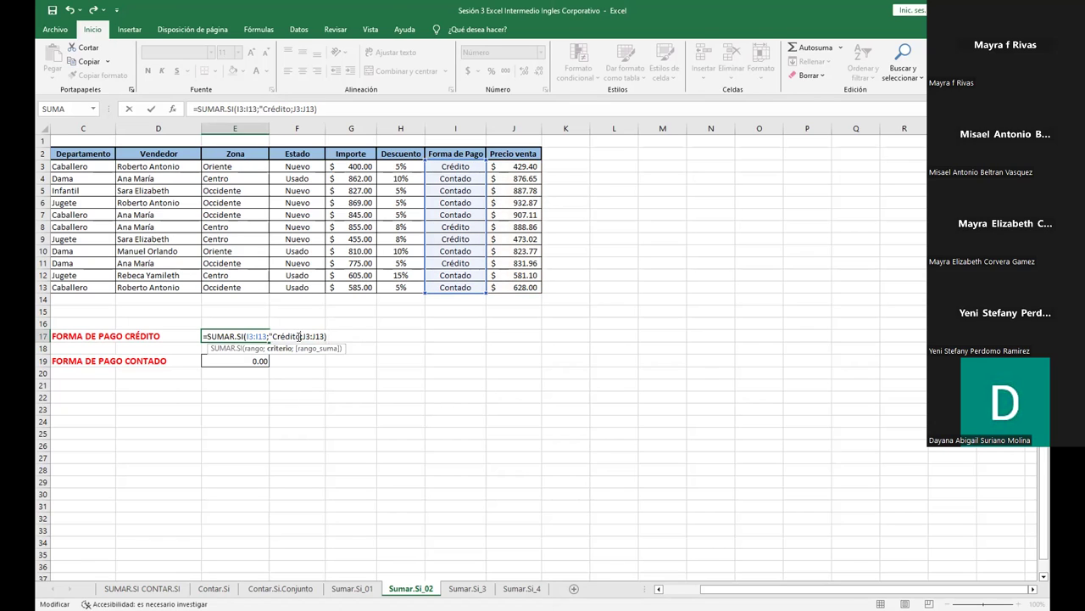
{"action": "type", "text": "\""}
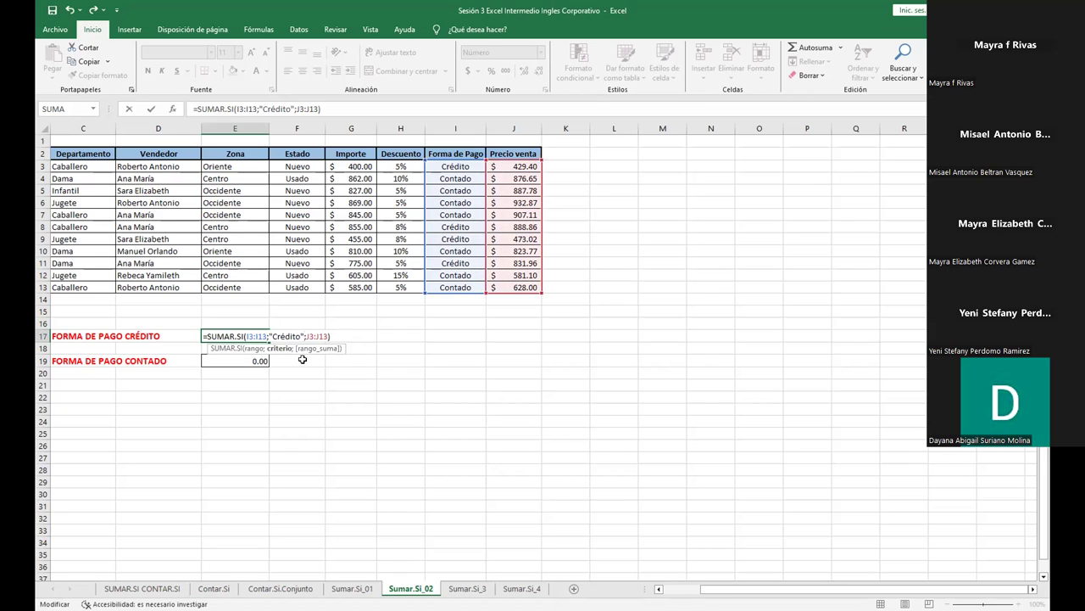
{"action": "key", "text": "ctrl+Return"}
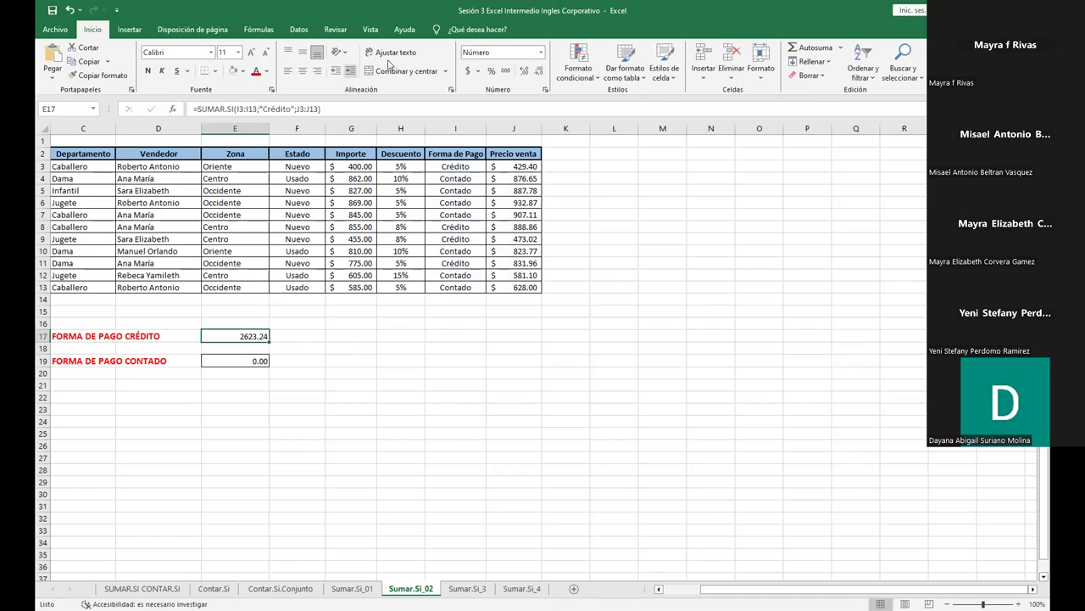
{"action": "left_click", "coordinate": [476, 72]}
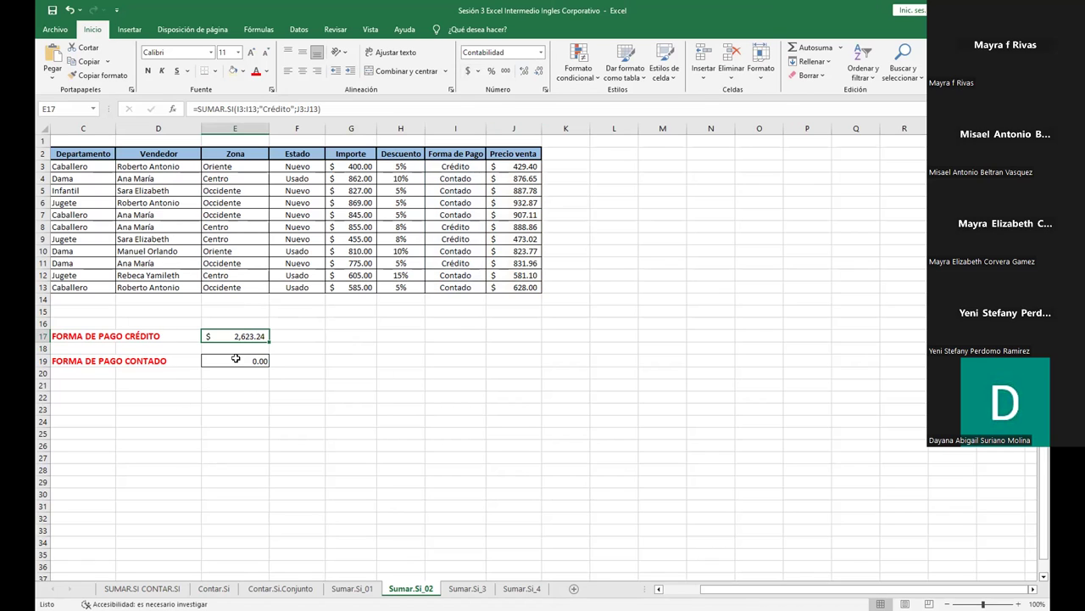
Step: Copy the full SUMAR.SI formula text from E17
{"action": "double_click", "coordinate": [237, 333]}
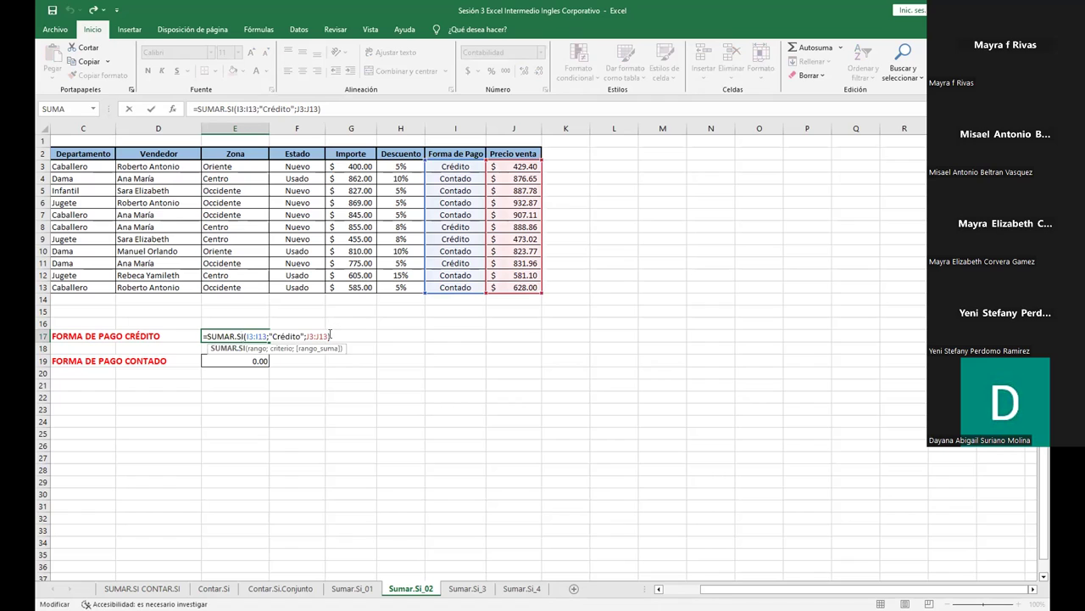
{"action": "left_click_drag", "start_coordinate": [330, 336], "coordinate": [179, 336]}
{"action": "key", "text": "ctrl+c"}
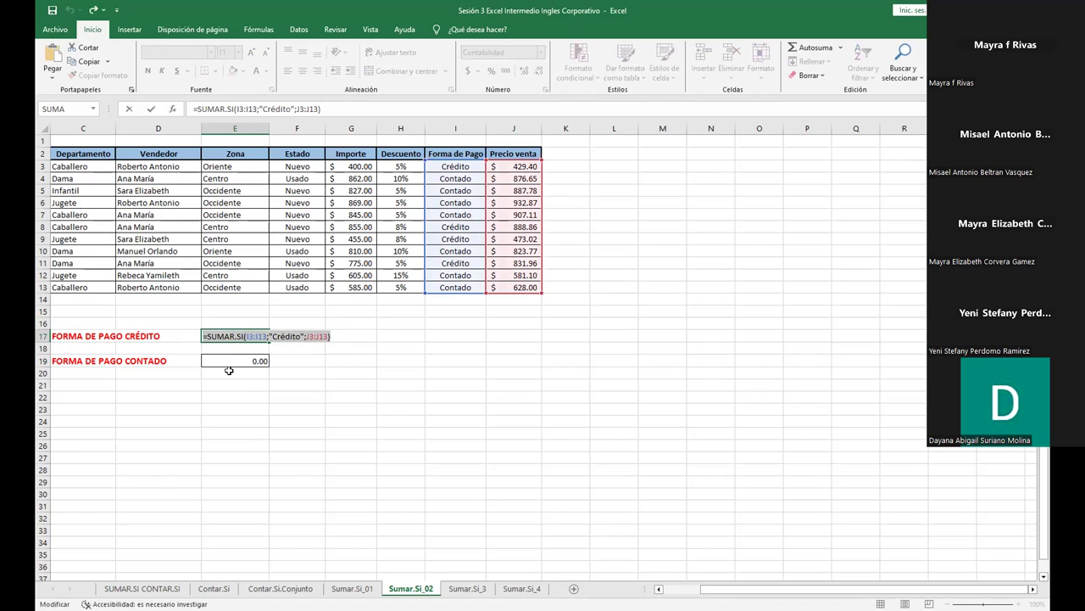
Step: Complete E19's formula as =SUMAR.SI(I3:I13;"Contado";J3:J13) with proper quotes and sum range J3:J13
{"action": "left_click", "coordinate": [231, 365]}
{"action": "double_click", "coordinate": [231, 365]}
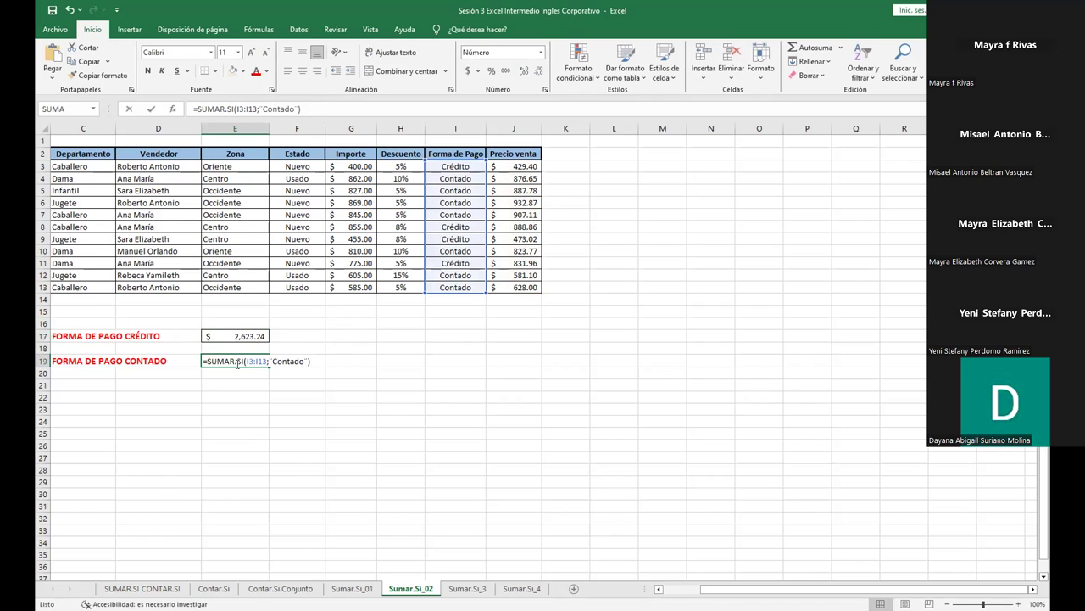
{"action": "left_click", "coordinate": [236, 361]}
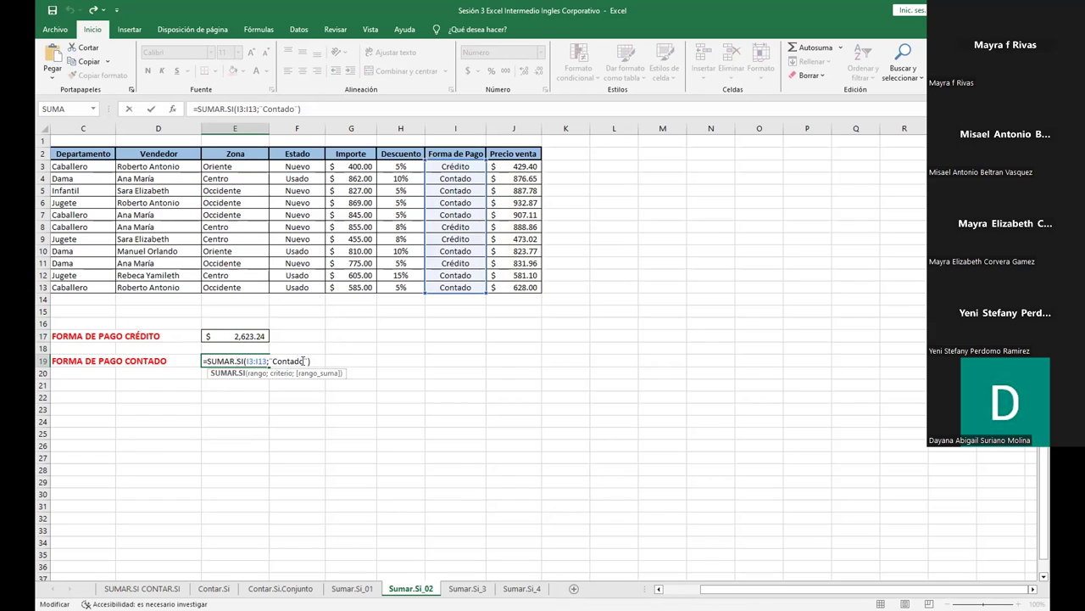
{"action": "left_click", "coordinate": [298, 360]}
{"action": "key", "text": "BackSpace"}
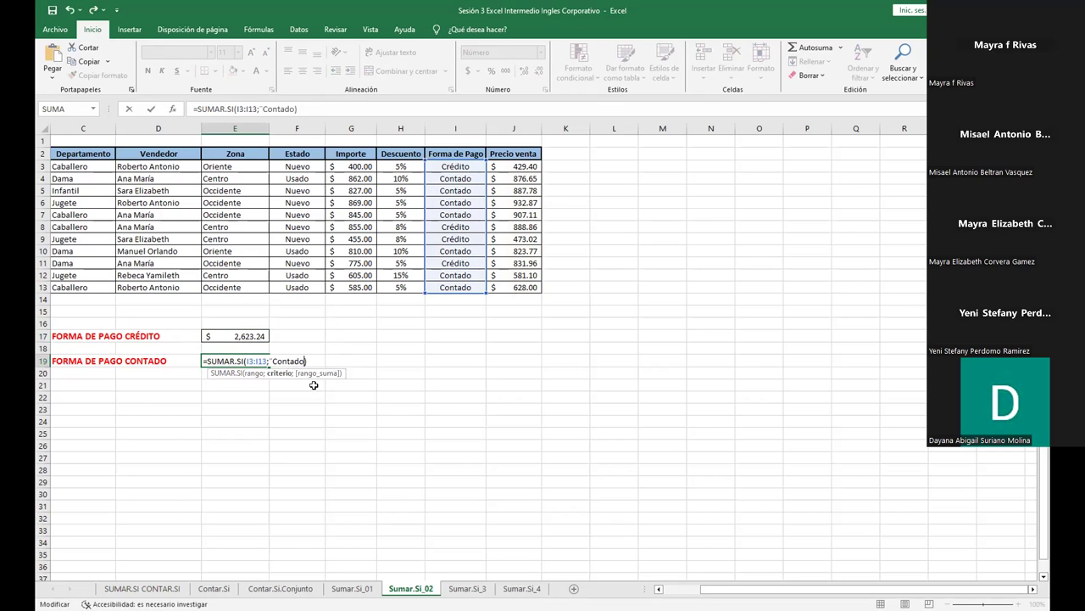
{"action": "type", "text": "\""}
{"action": "left_click", "coordinate": [270, 361]}
{"action": "key", "text": "BackSpace"}
{"action": "type", "text": "\""}
{"action": "left_click", "coordinate": [305, 362]}
{"action": "type", "text": ";"}
{"action": "left_click", "coordinate": [509, 167]}
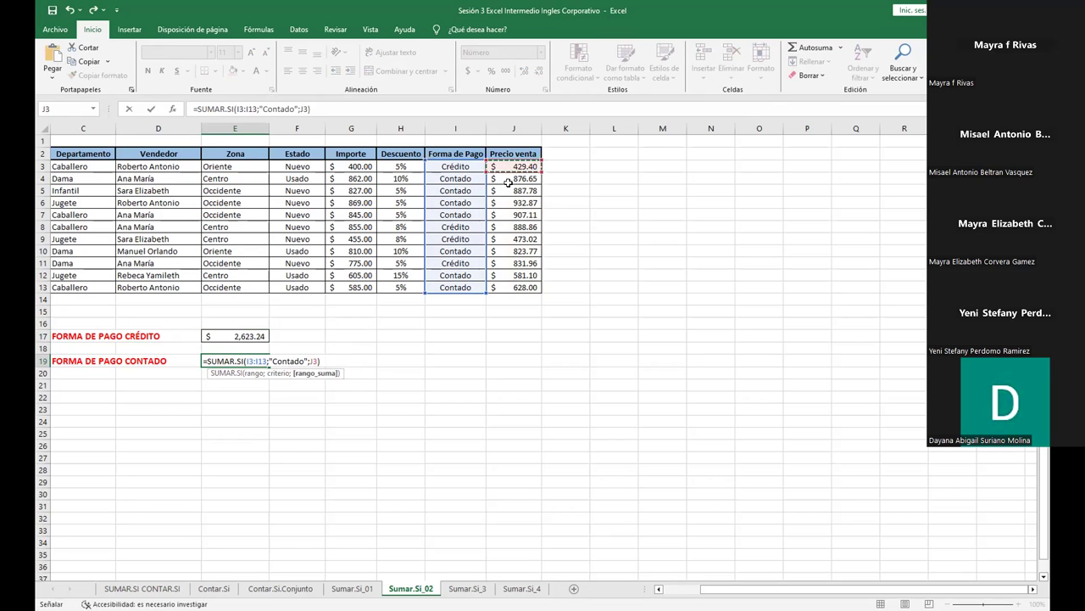
{"action": "left_click", "coordinate": [510, 286], "text": "shift"}
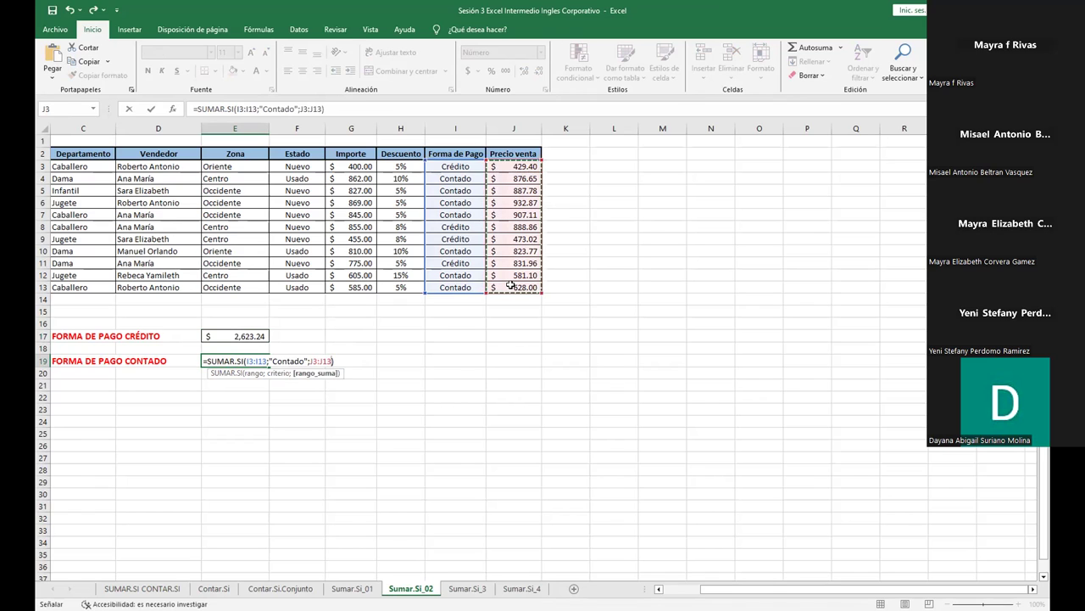
{"action": "key", "text": "Return"}
Step: Format E19's $ 5,637.29 Contado total as accounting currency and stop the screen share
{"action": "left_click", "coordinate": [216, 356]}
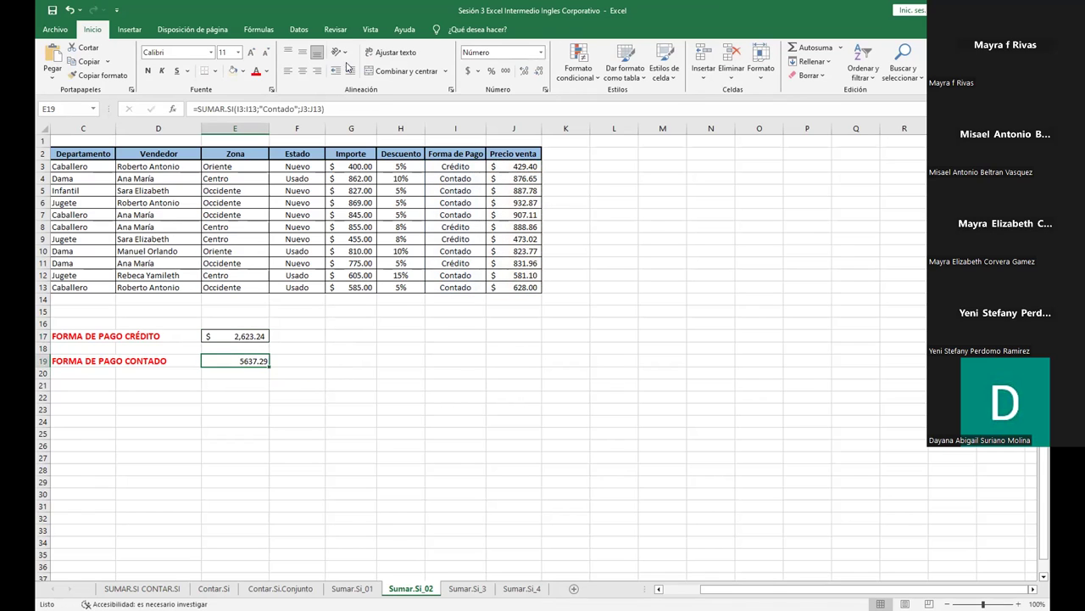
{"action": "left_click", "coordinate": [466, 71]}
{"action": "left_click", "coordinate": [608, 29]}
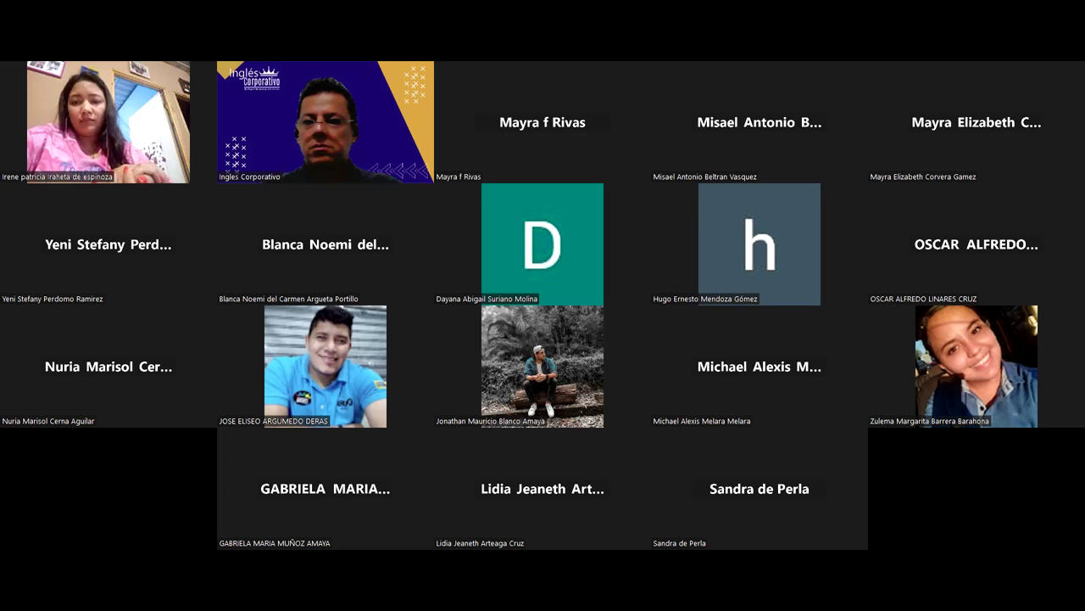
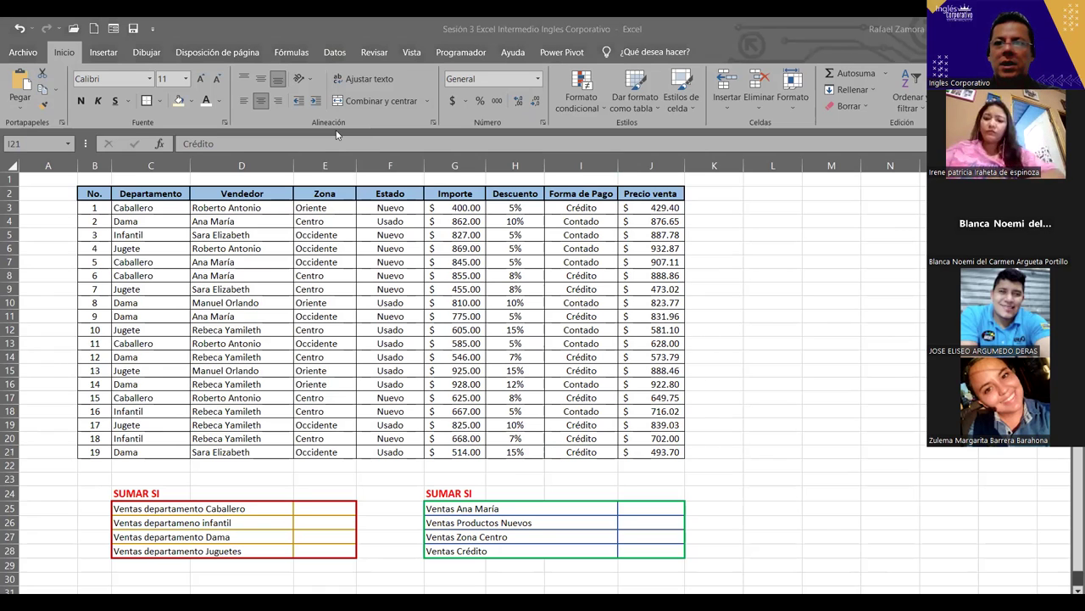
Step: Enter =SUMAR.SI(C3:C21,"Caballero",J3:J21) in E25 to total Caballero sales at $3,503.11
{"action": "left_click", "coordinate": [334, 507]}
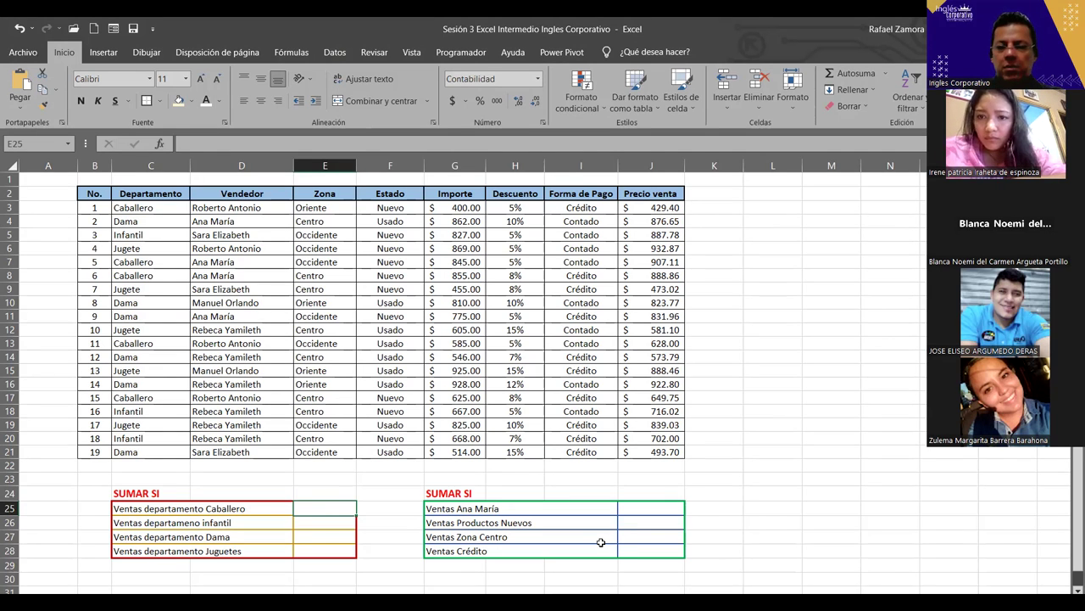
{"action": "type", "text": "¿"}
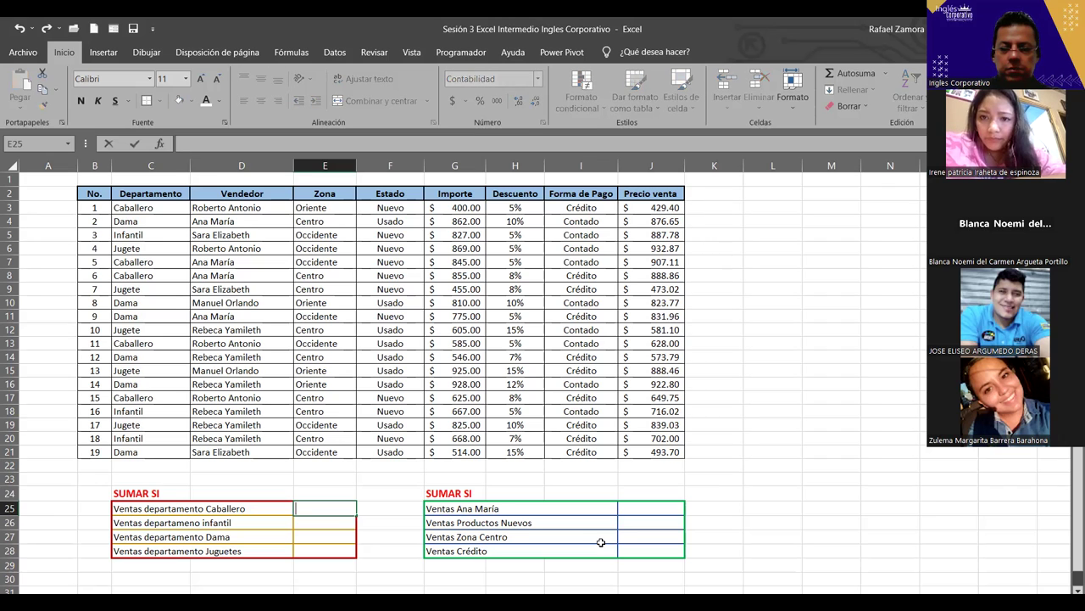
{"action": "type", "text": "="}
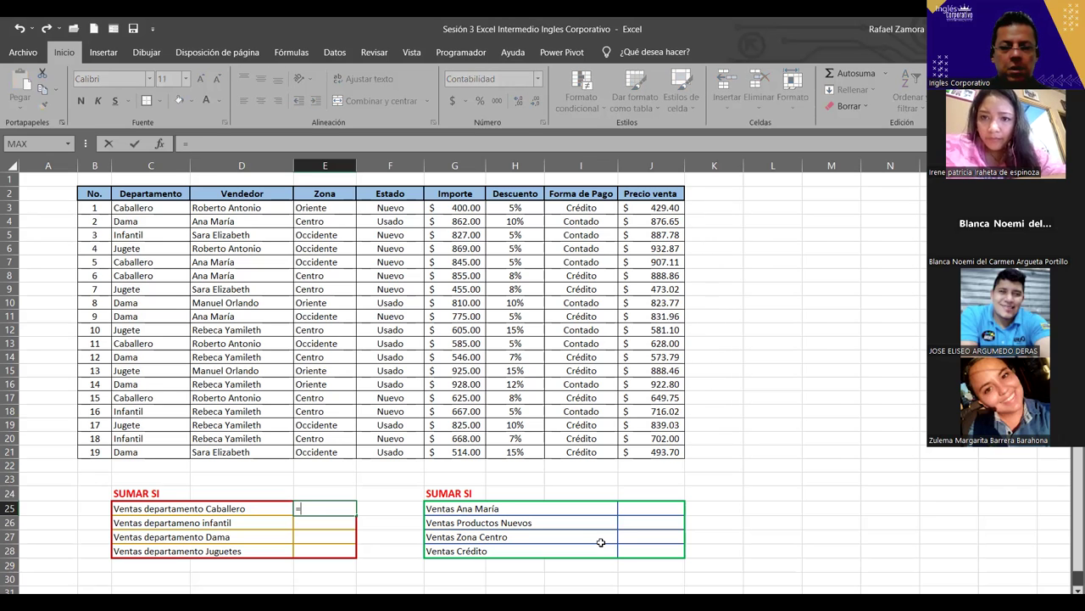
{"action": "type", "text": "sumar"}
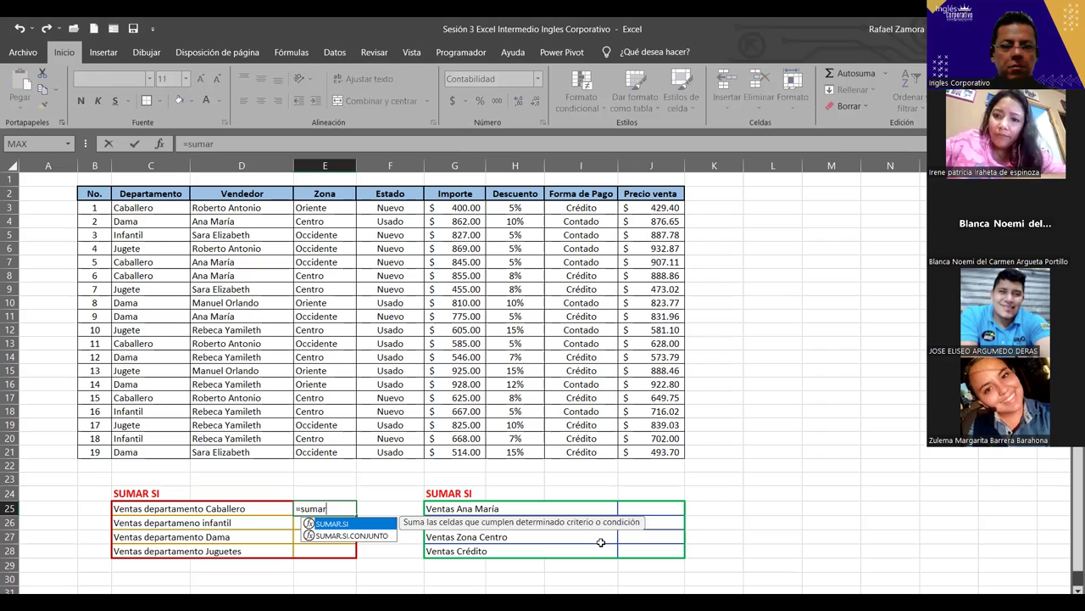
{"action": "key", "text": "Tab"}
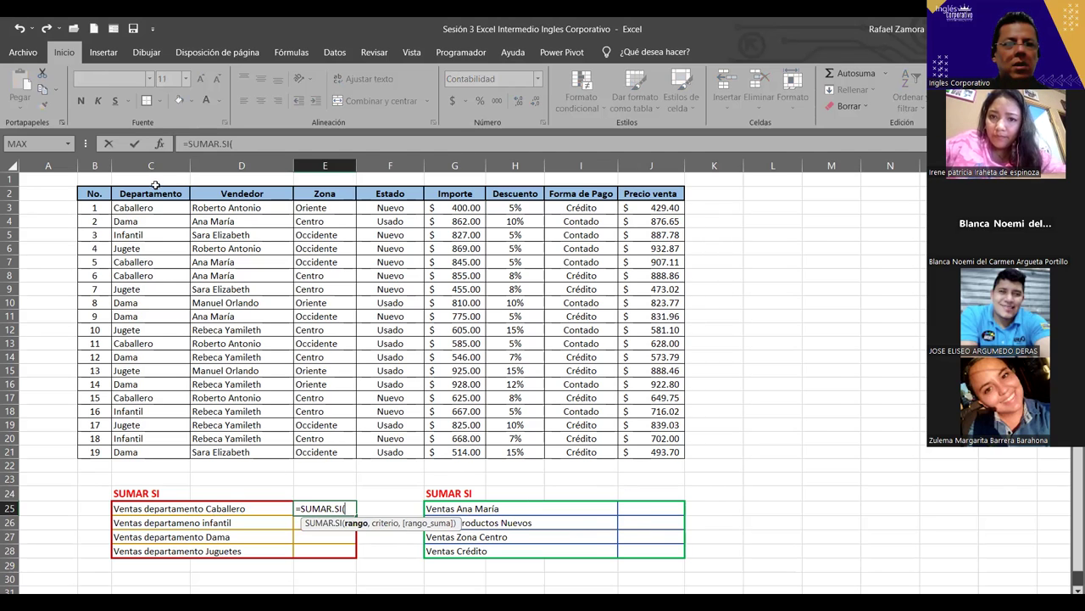
{"action": "left_click_drag", "start_coordinate": [146, 211], "coordinate": [162, 458]}
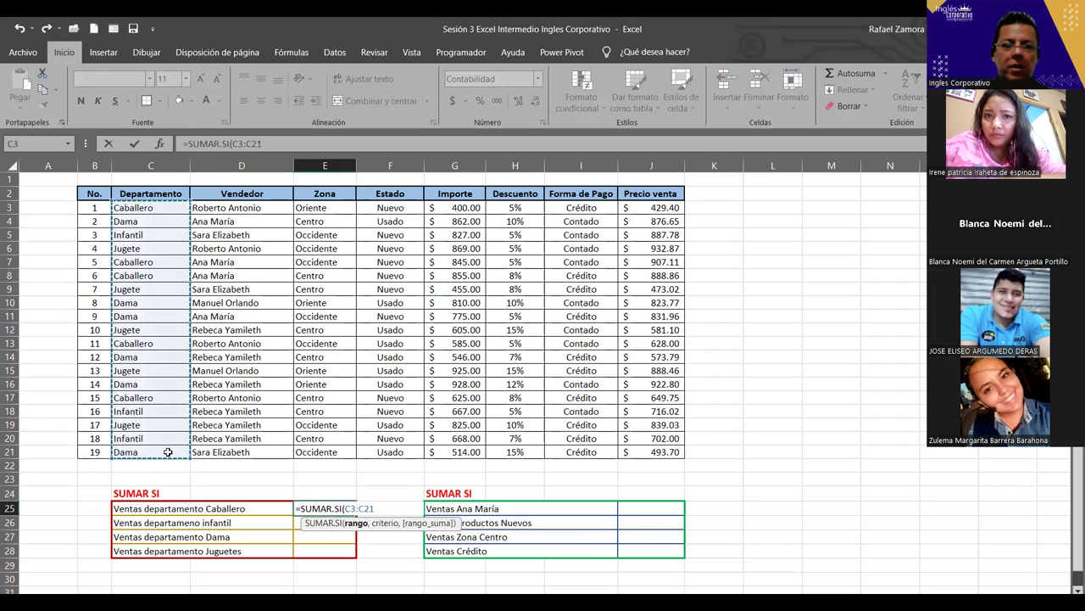
{"action": "type", "text": ","}
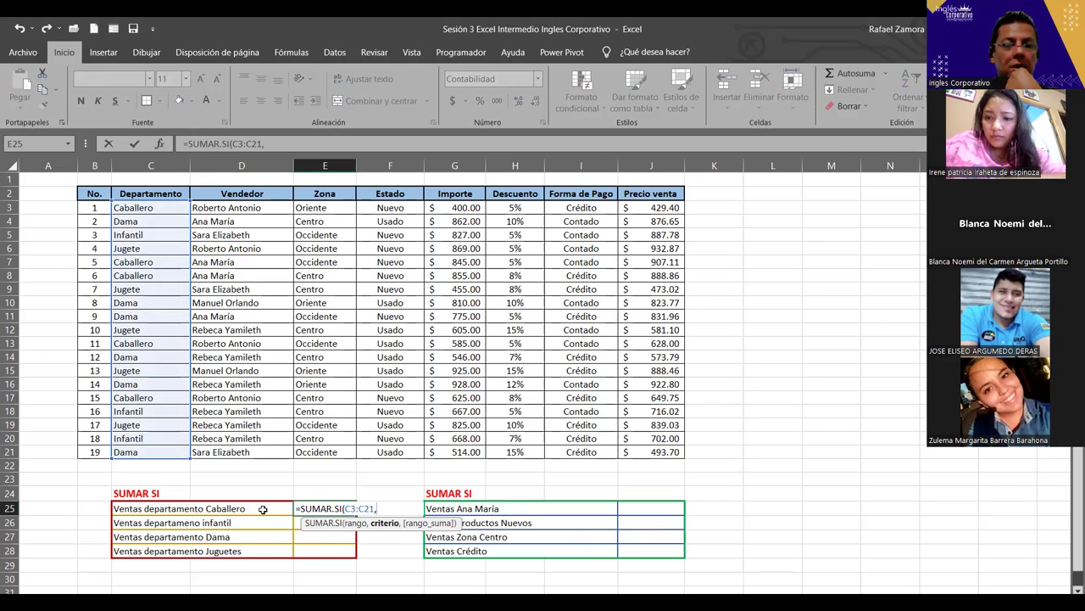
{"action": "type", "text": "\""}
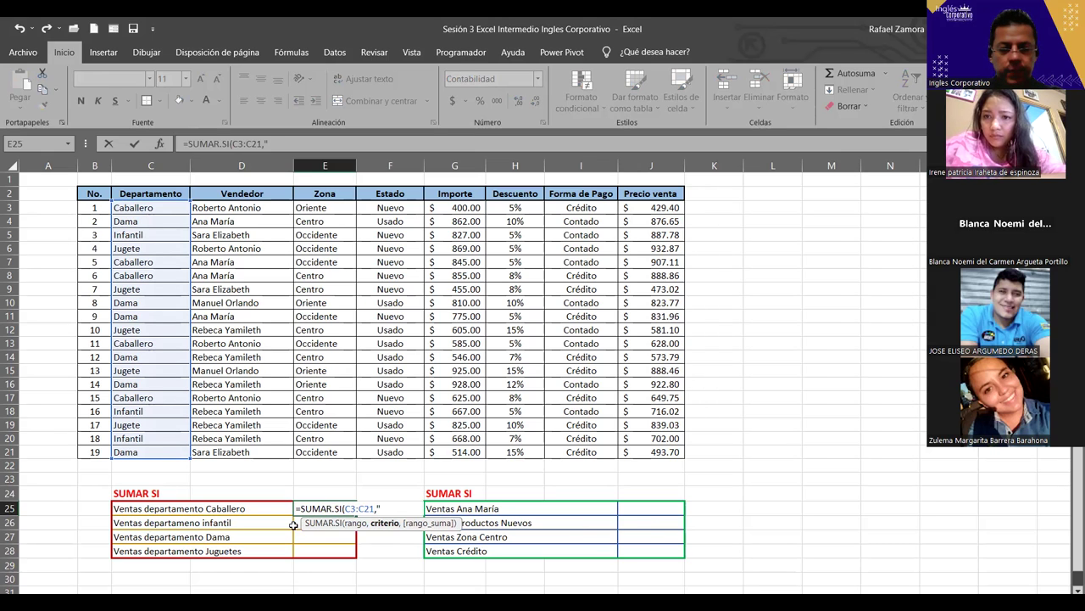
{"action": "type", "text": "Caball"}
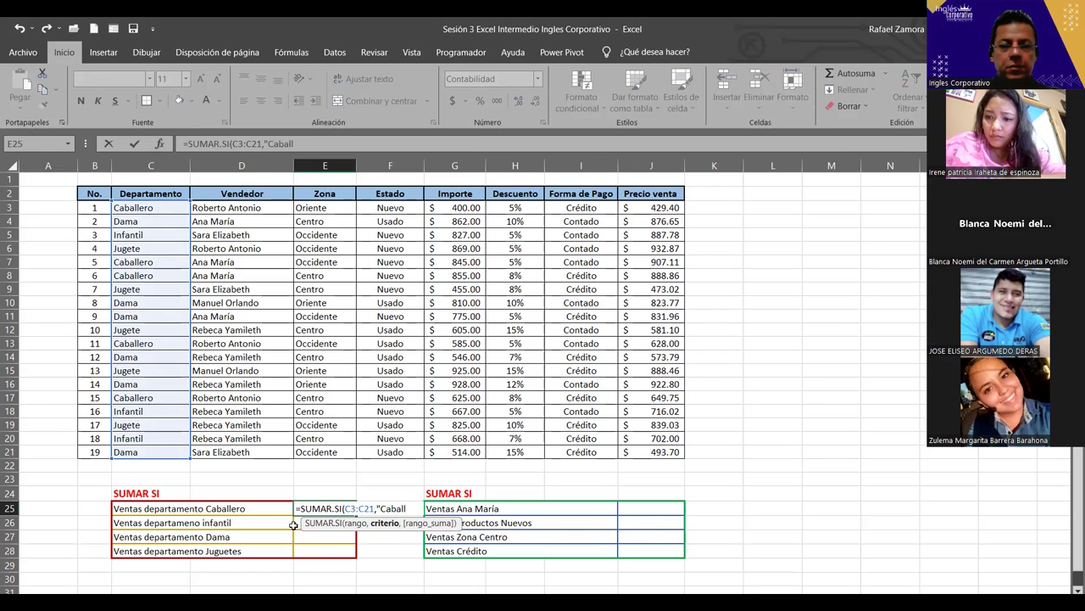
{"action": "type", "text": "ero\""}
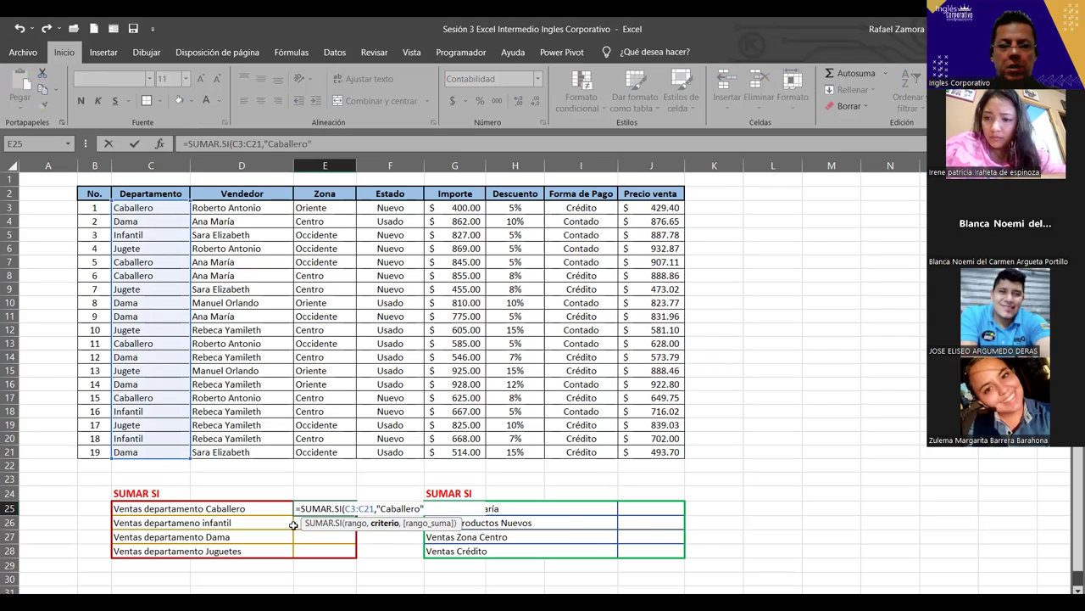
{"action": "type", "text": ","}
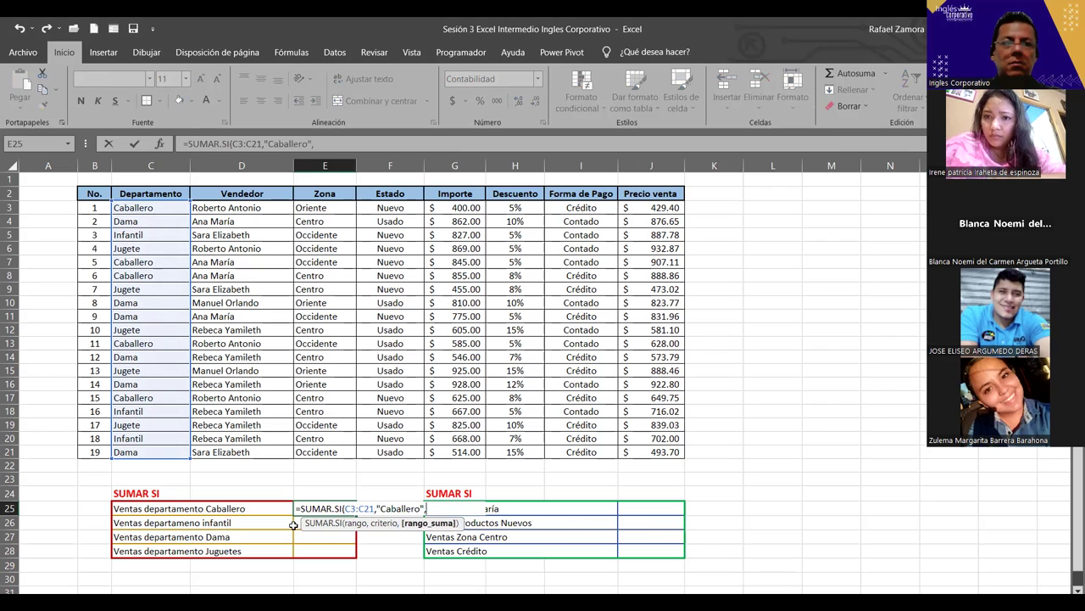
{"action": "left_click", "coordinate": [658, 208]}
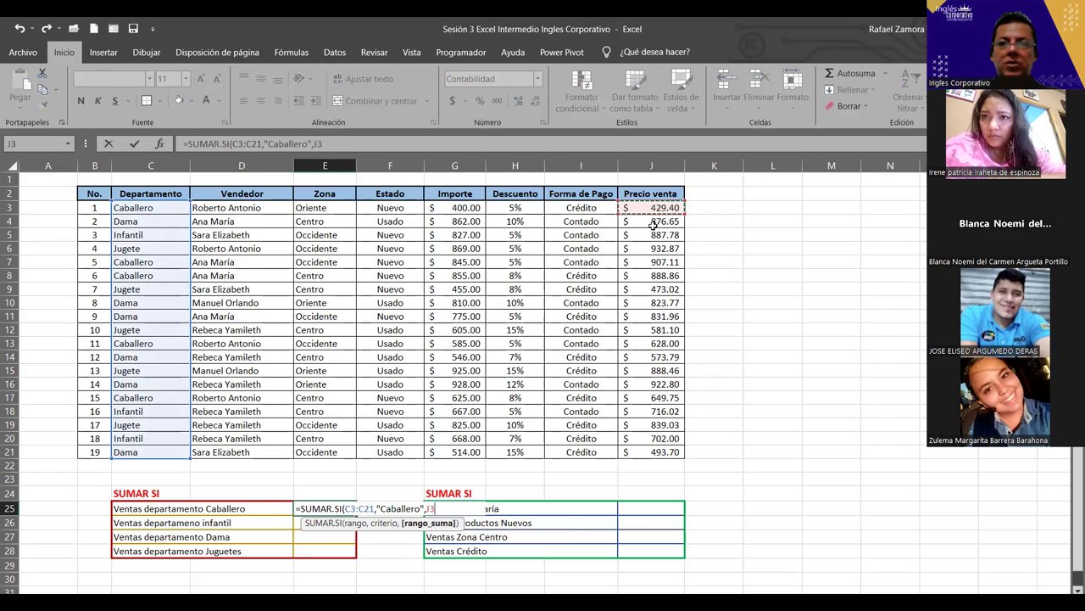
{"action": "left_click", "coordinate": [649, 450], "text": "shift"}
{"action": "type", "text": "="}
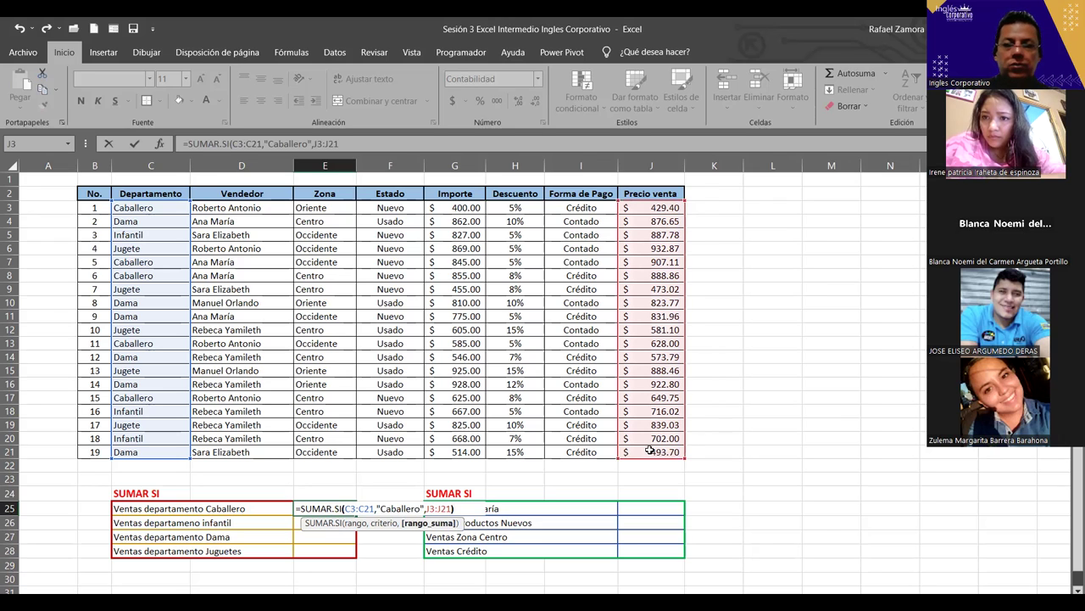
{"action": "key", "text": "Return"}
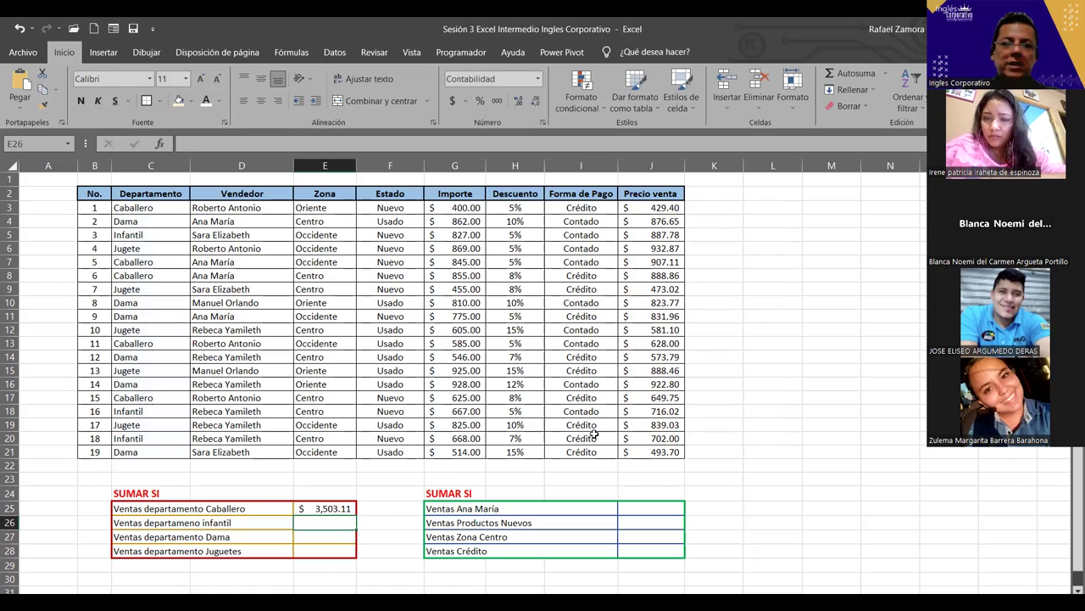
Step: Undo filling E25's formula into E26:E28 and reopen E25's formula for editing
{"action": "left_click", "coordinate": [331, 506]}
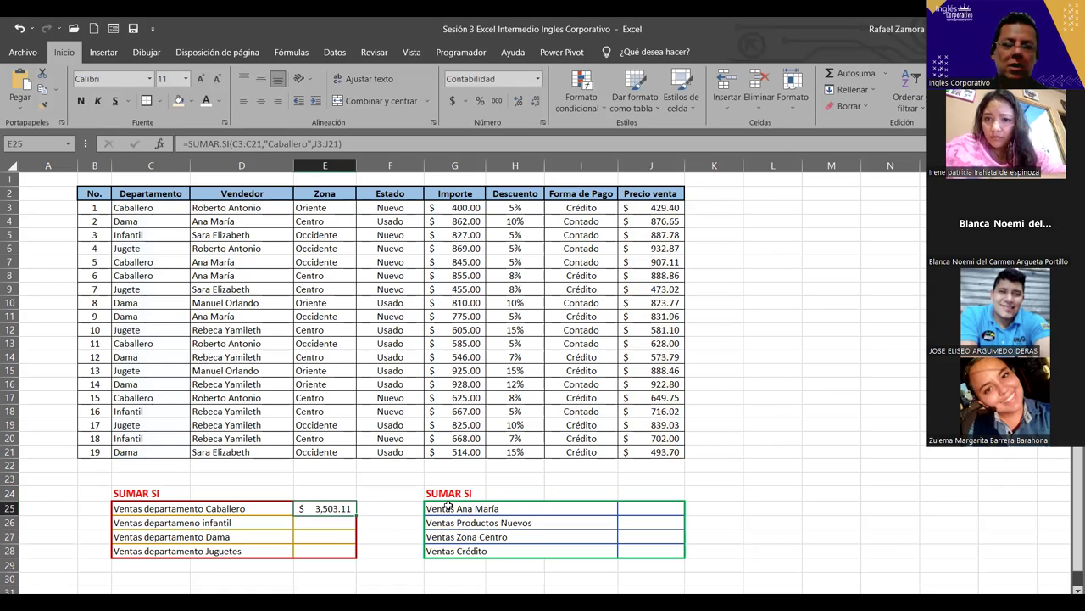
{"action": "left_click_drag", "start_coordinate": [354, 531], "coordinate": [354, 559]}
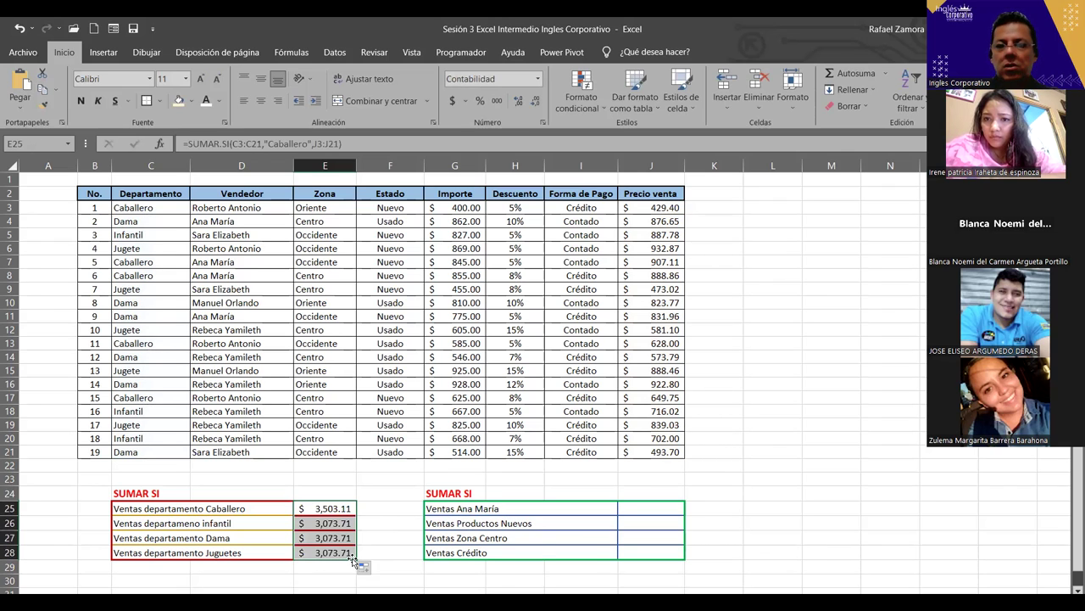
{"action": "key", "text": "ctrl+z"}
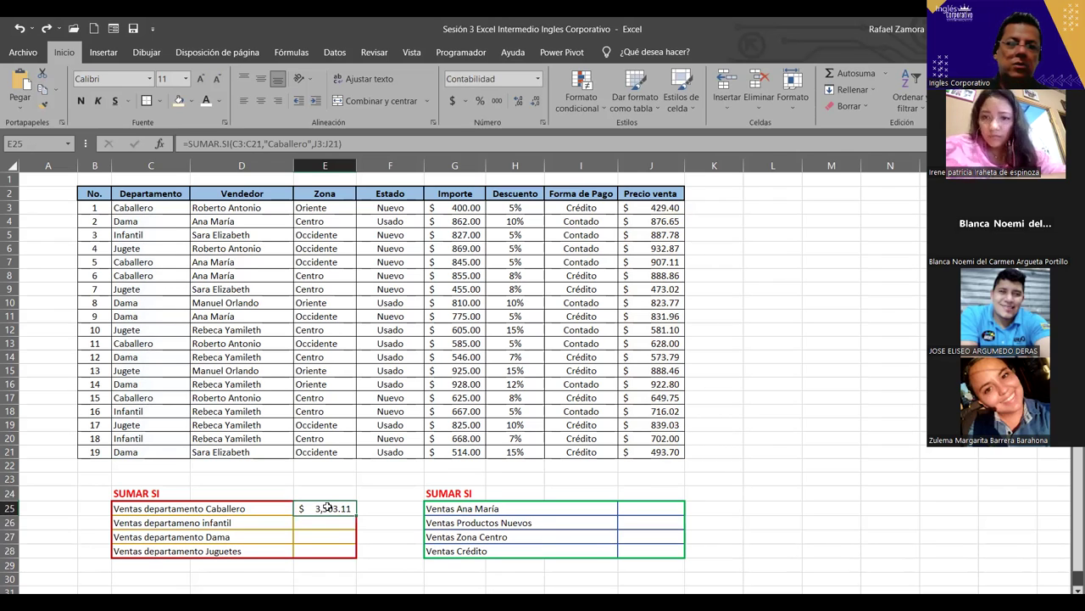
{"action": "double_click", "coordinate": [329, 507]}
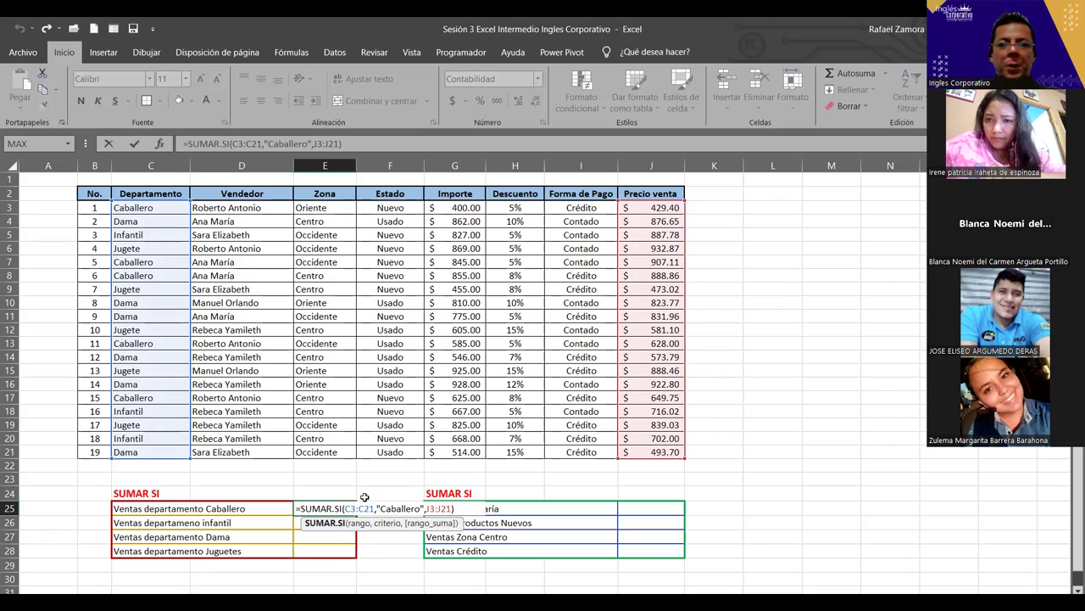
Step: Make E25's ranges absolute: =SUMAR.SI($C$3:$C$21,"Caballero",$J$3:$J$21)
{"action": "left_click_drag", "start_coordinate": [345, 509], "coordinate": [370, 509]}
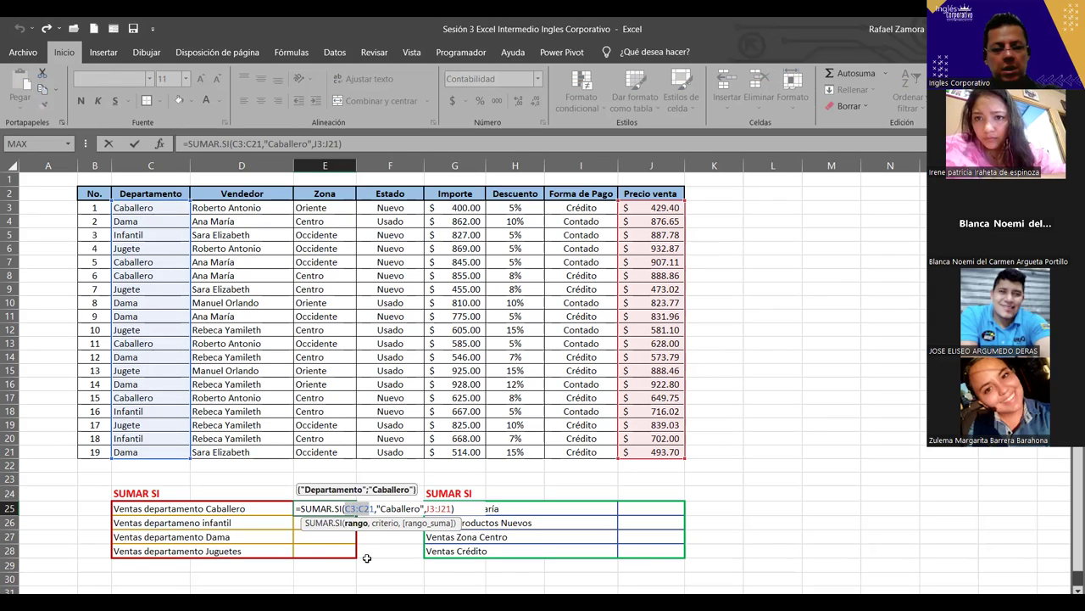
{"action": "key", "text": "F4"}
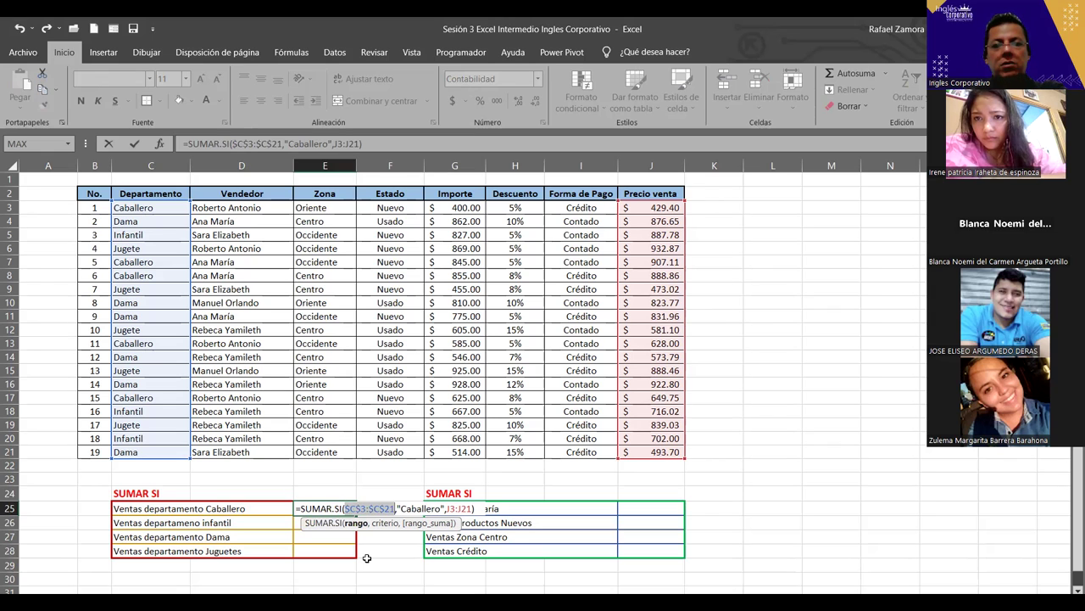
{"action": "left_click_drag", "start_coordinate": [448, 509], "coordinate": [471, 509]}
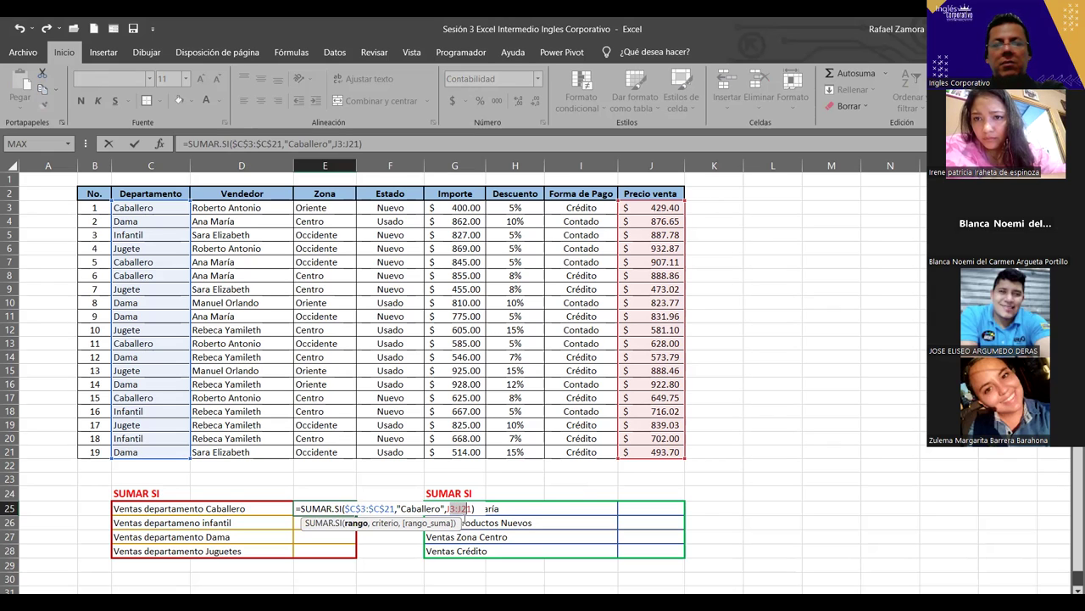
{"action": "key", "text": "F4"}
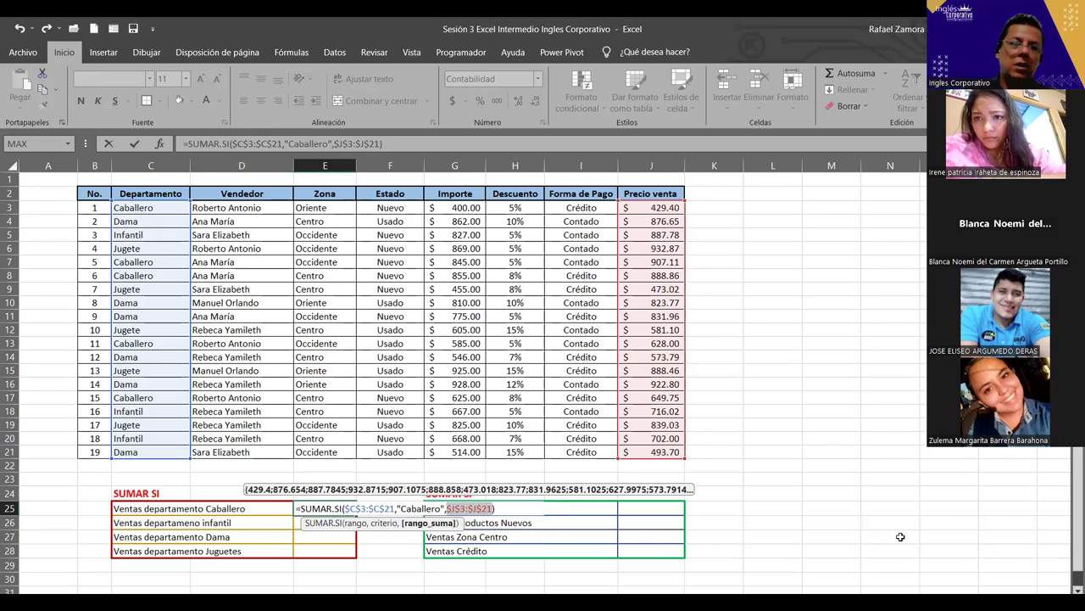
{"action": "key", "text": "Return"}
{"action": "left_click", "coordinate": [332, 509]}
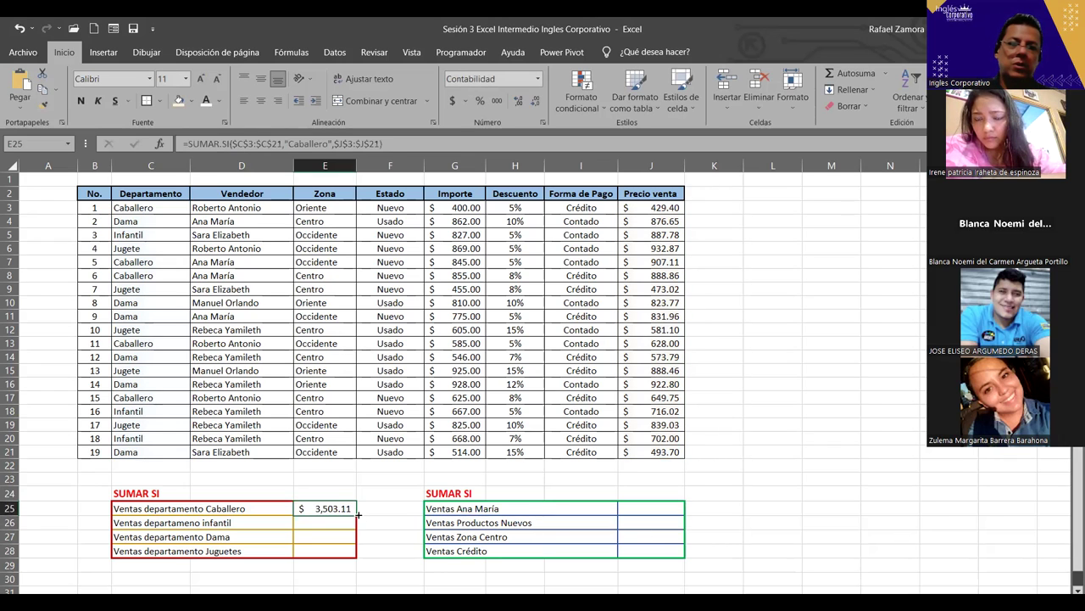
Step: Fill the absolute Caballero formula from E25 down to E28 and check its ranges
{"action": "left_click_drag", "start_coordinate": [357, 514], "coordinate": [358, 558]}
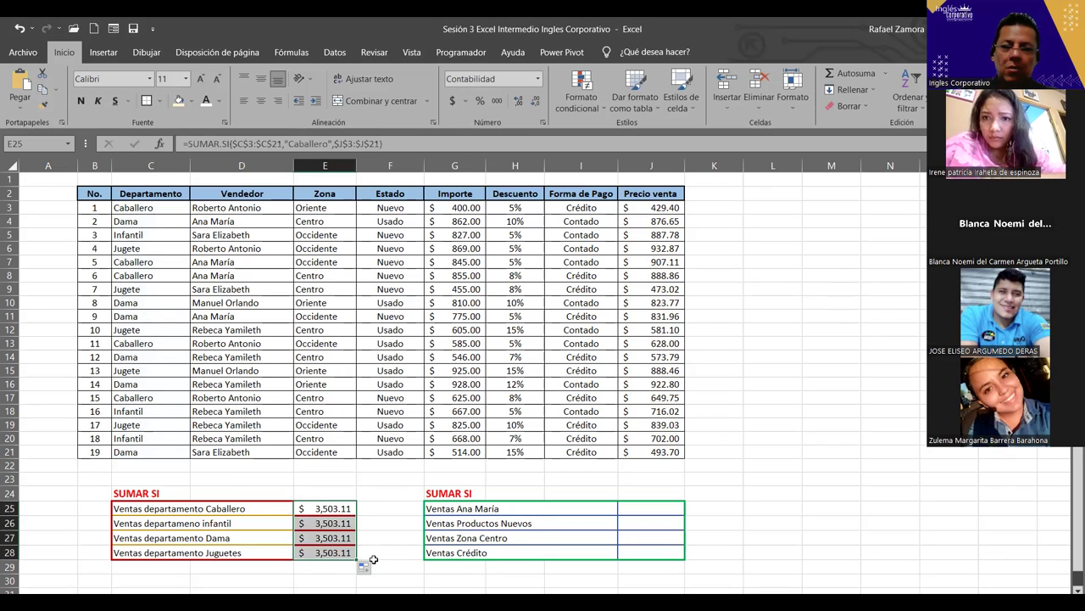
{"action": "left_click", "coordinate": [335, 509]}
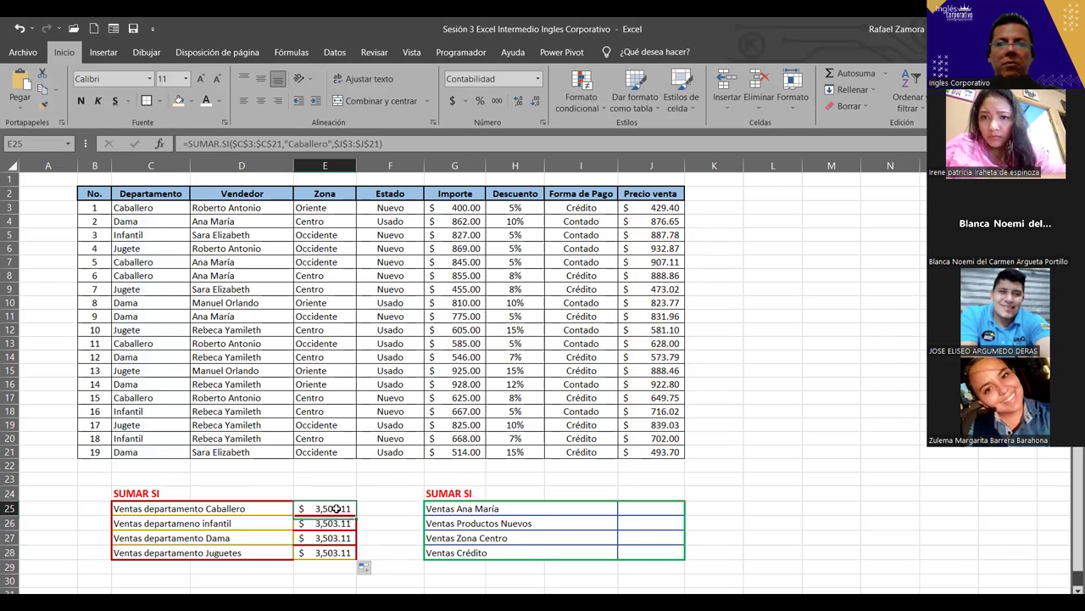
{"action": "double_click", "coordinate": [335, 509]}
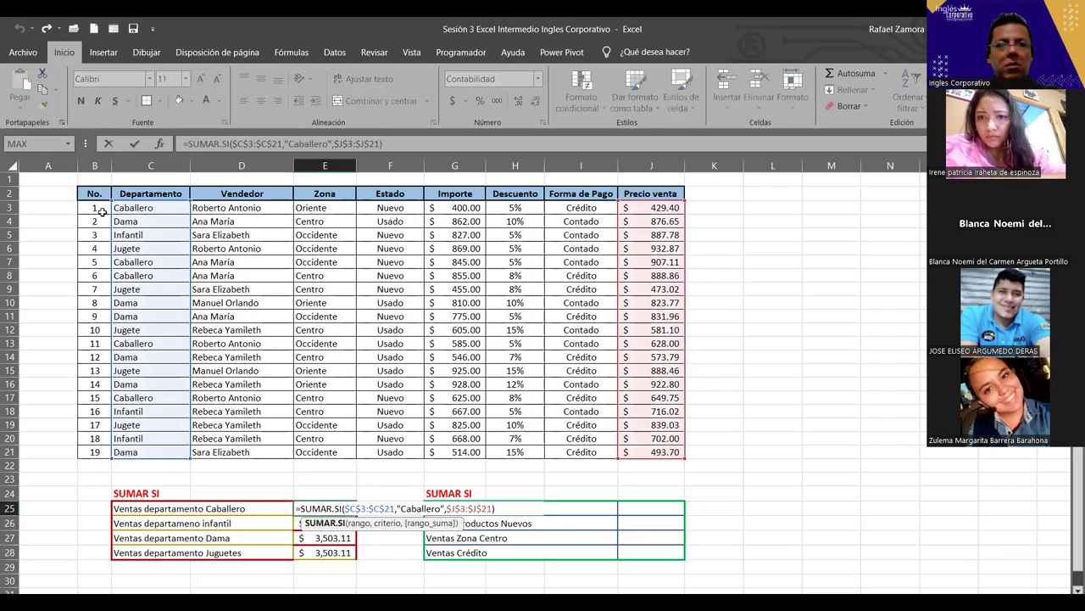
{"action": "left_click", "coordinate": [327, 522]}
Step: Review the copied Caballero formulas in E26, E27 and E28
{"action": "double_click", "coordinate": [327, 522]}
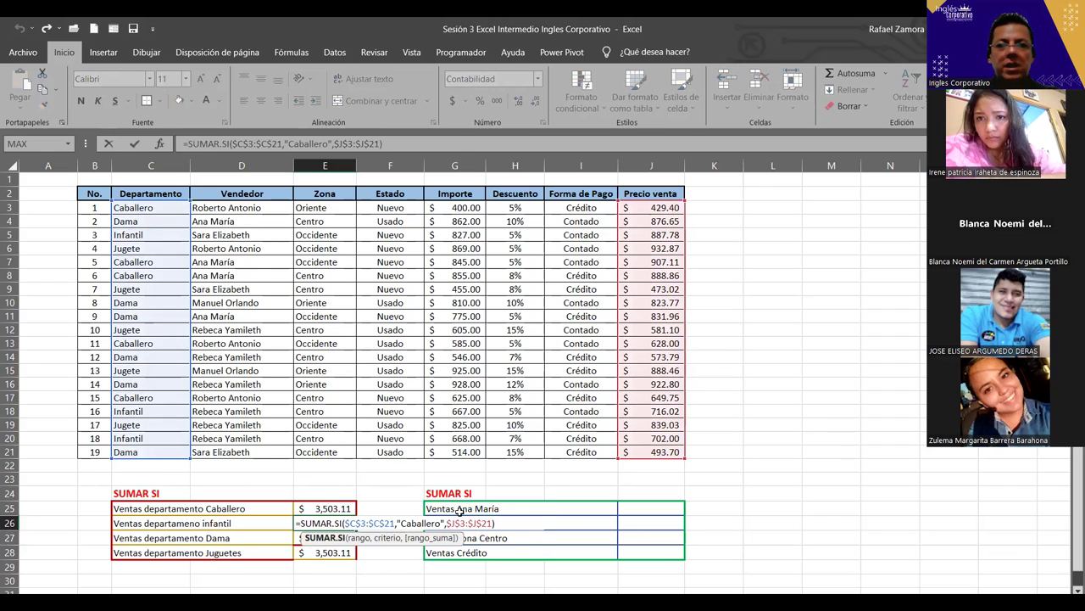
{"action": "left_click", "coordinate": [338, 538]}
{"action": "double_click", "coordinate": [337, 539]}
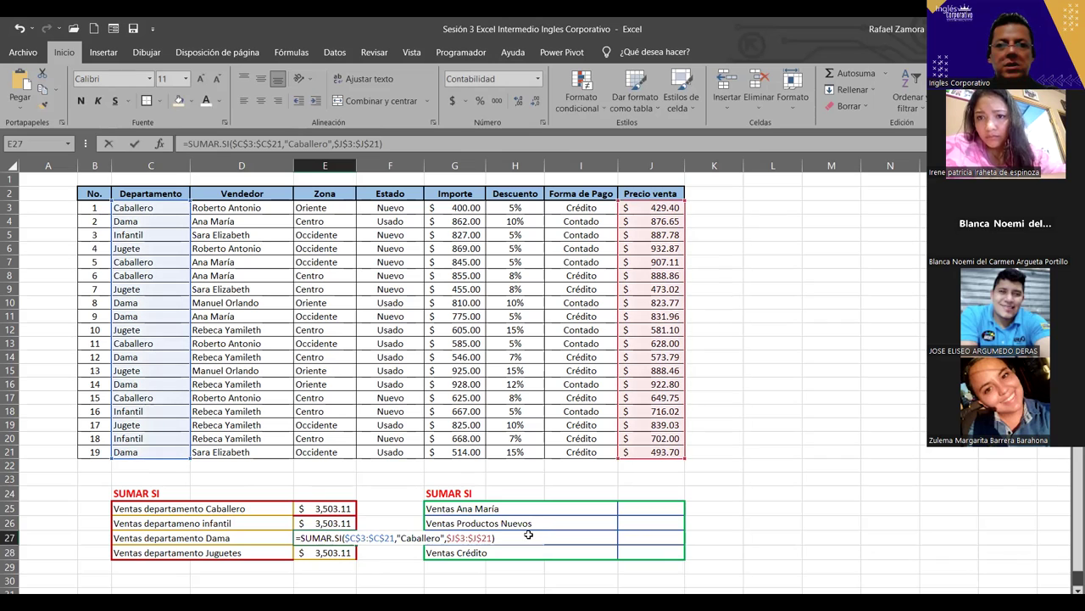
{"action": "left_click", "coordinate": [341, 552]}
{"action": "double_click", "coordinate": [341, 552]}
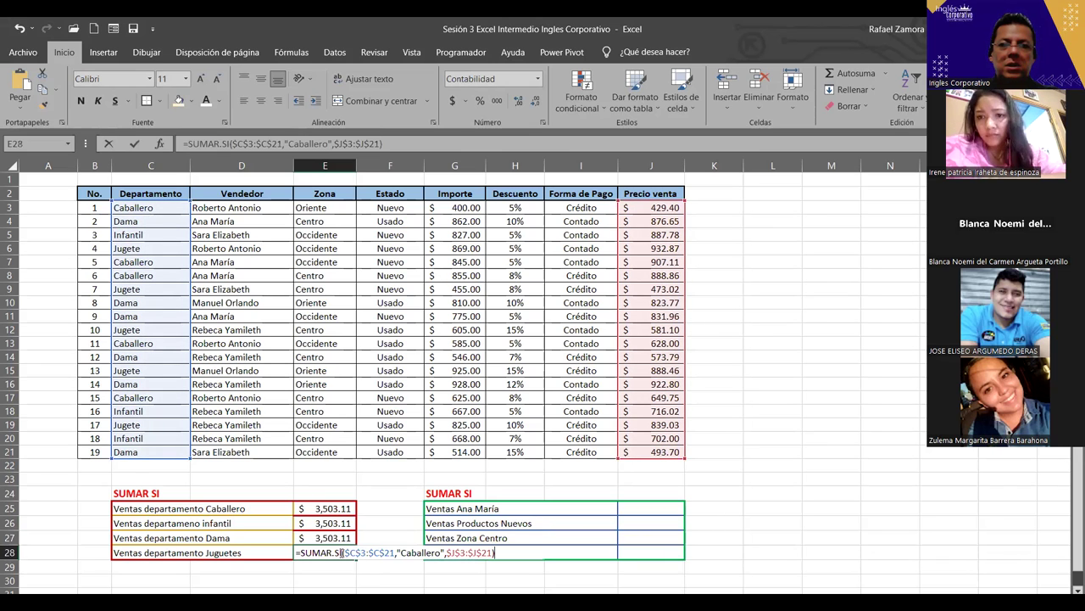
{"action": "left_click", "coordinate": [336, 522]}
Step: Change the criterion to "Infantil" in E26 ($2,305.81) and "Dama" in E27 ($4,522.68)
{"action": "double_click", "coordinate": [334, 523]}
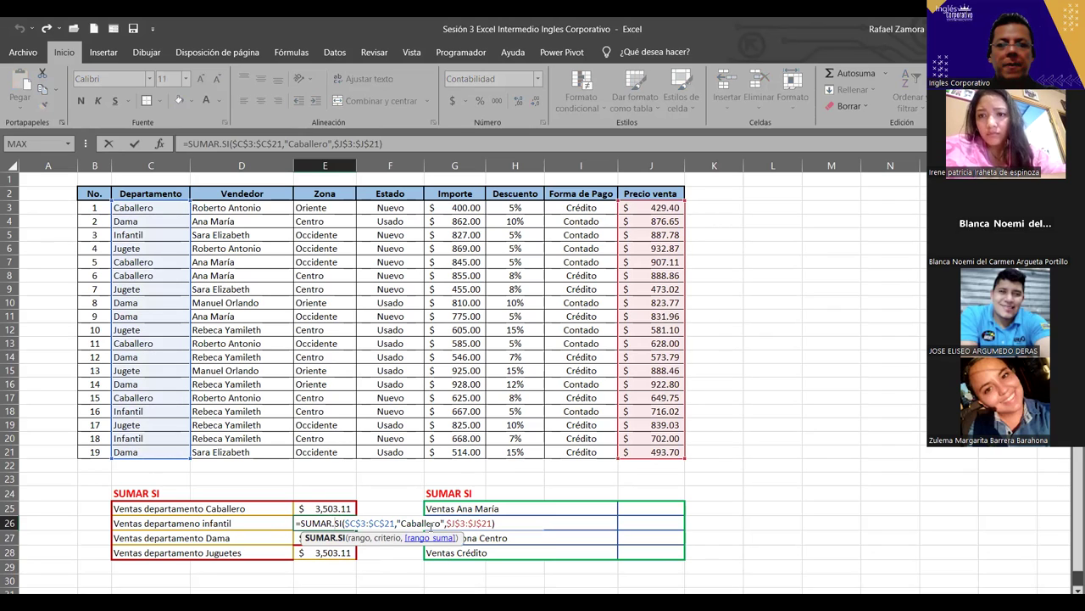
{"action": "left_click_drag", "start_coordinate": [442, 523], "coordinate": [401, 526]}
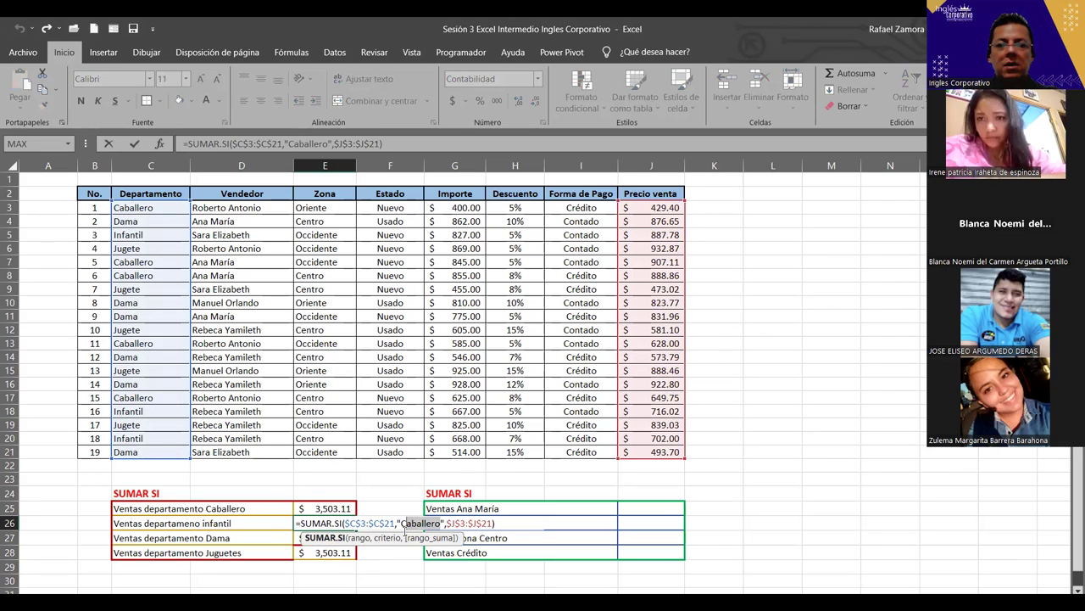
{"action": "type", "text": "Infantil"}
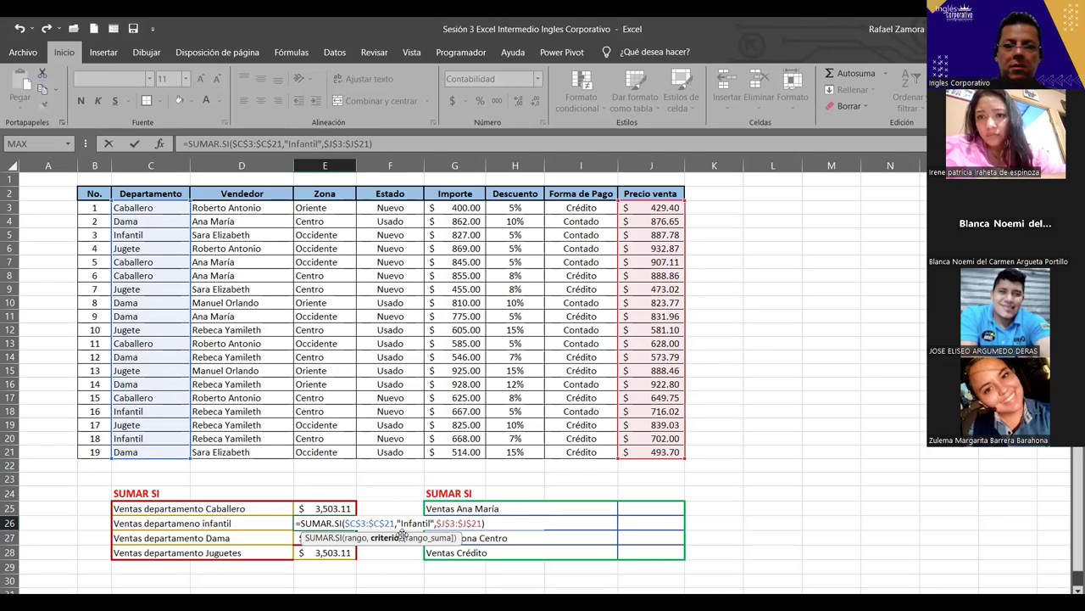
{"action": "key", "text": "Return"}
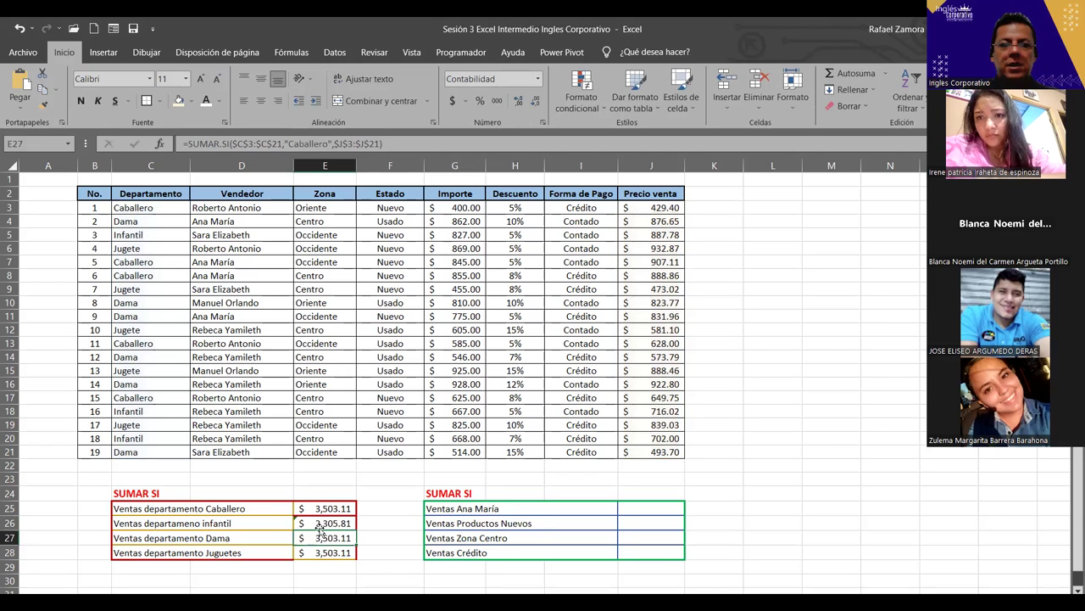
{"action": "double_click", "coordinate": [348, 537]}
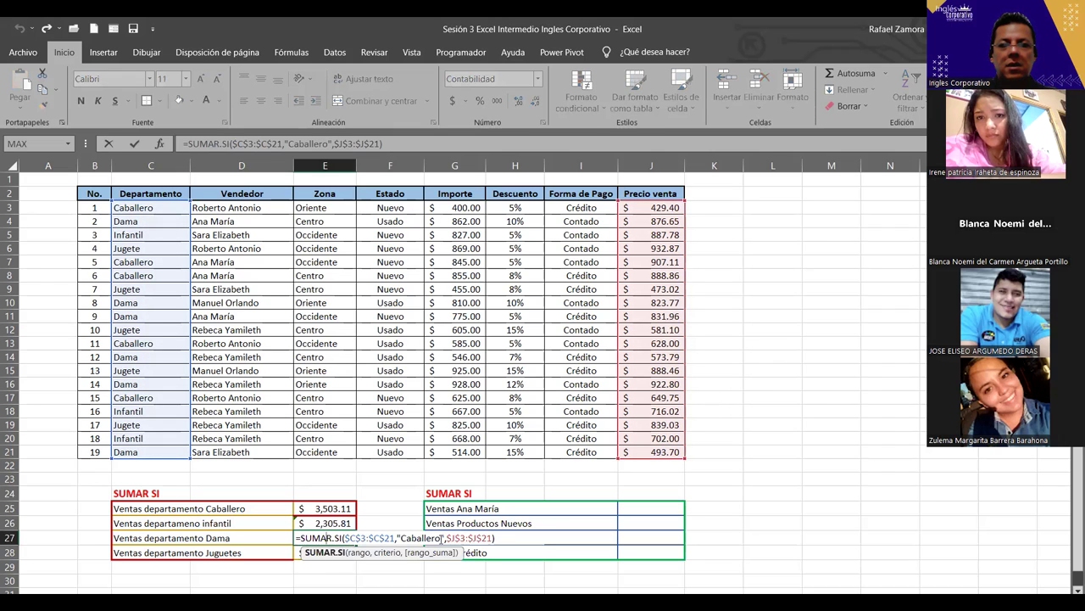
{"action": "left_click_drag", "start_coordinate": [438, 539], "coordinate": [404, 552]}
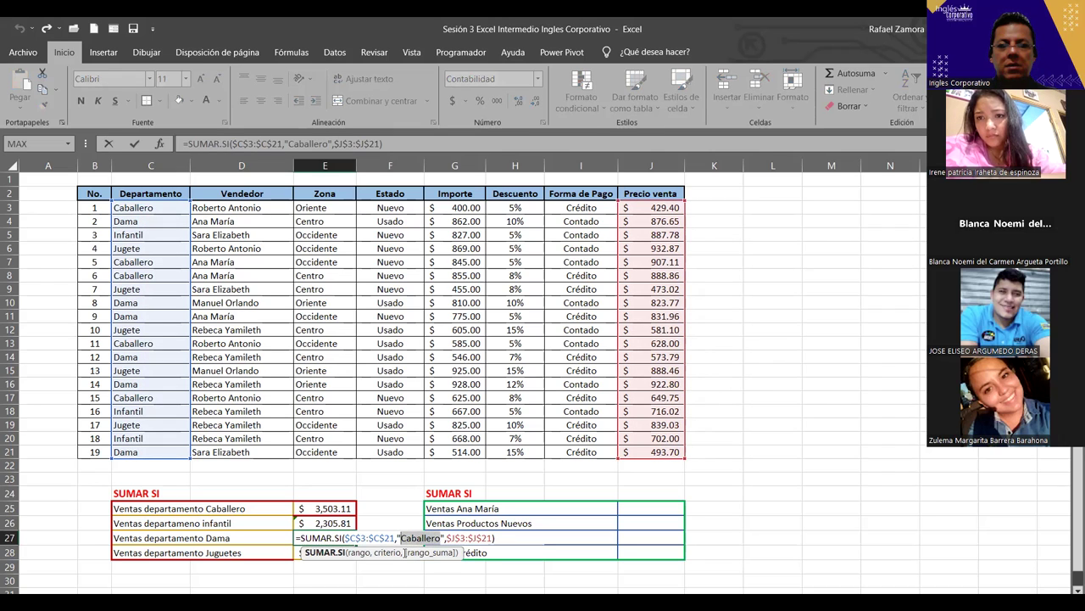
{"action": "type", "text": "Dama"}
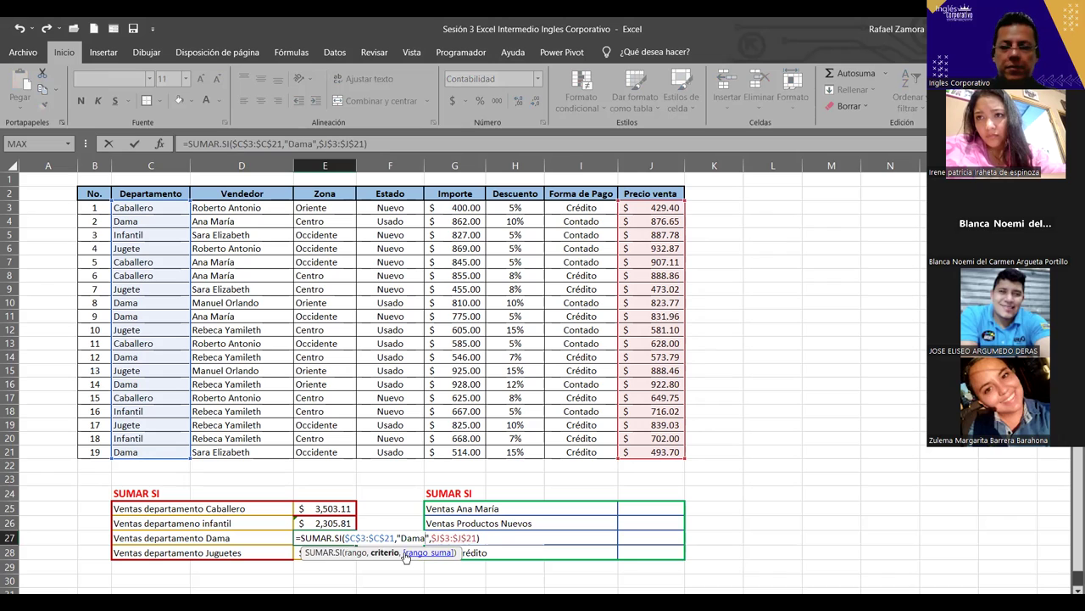
{"action": "key", "text": "Return"}
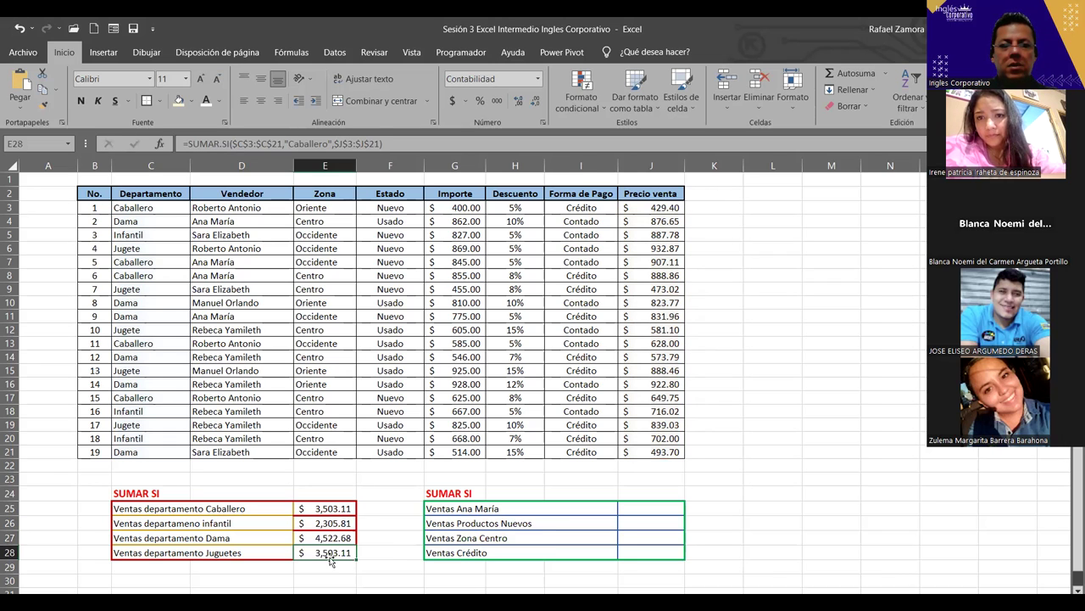
Step: Change E28's criterion to "Juguete", which currently returns zero
{"action": "double_click", "coordinate": [331, 552]}
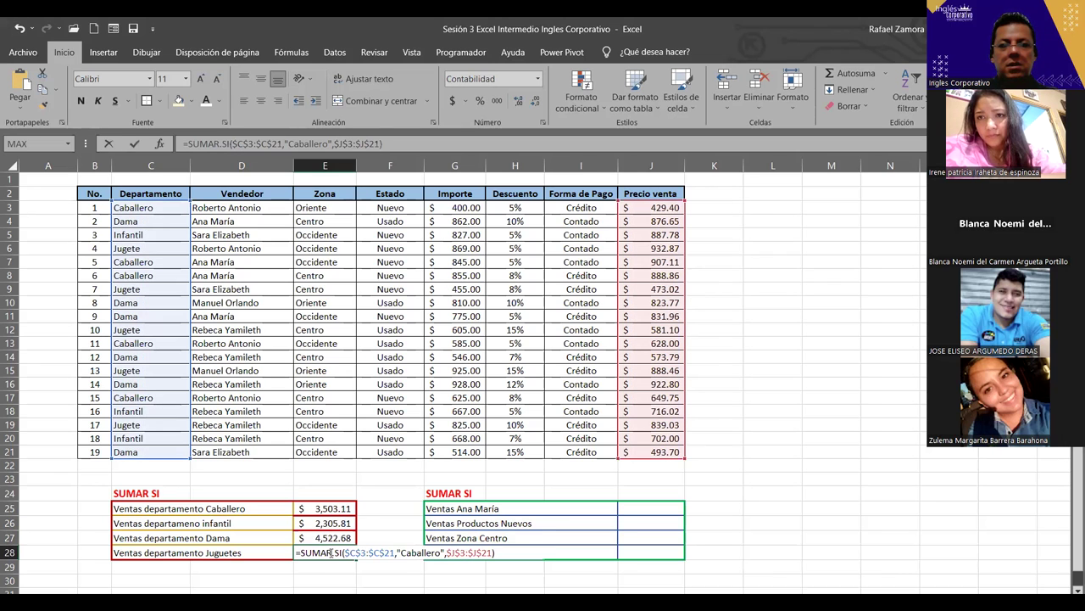
{"action": "double_click", "coordinate": [438, 552]}
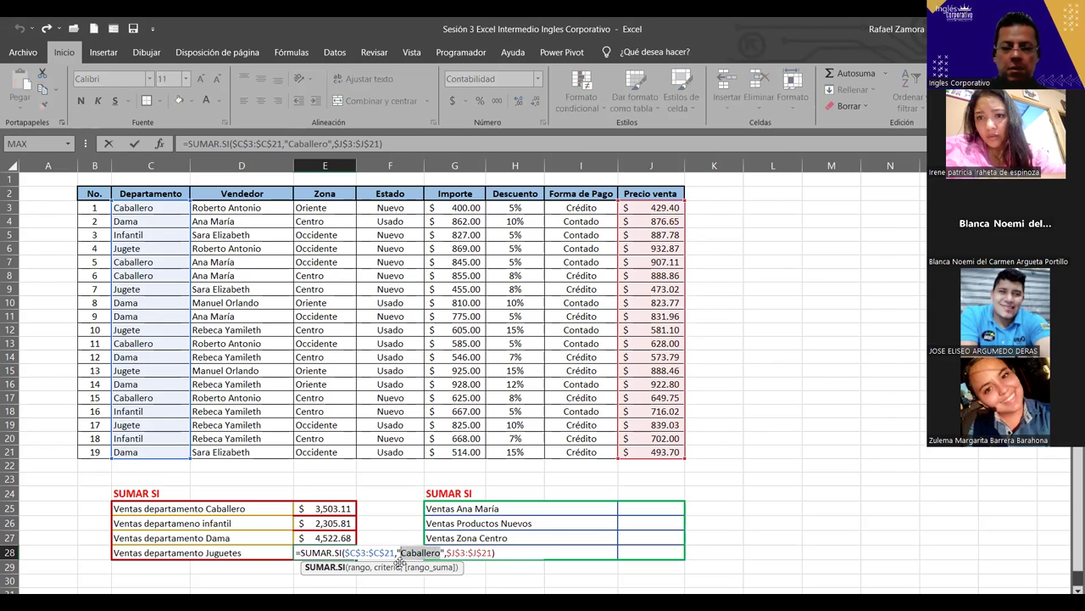
{"action": "type", "text": "Juguete"}
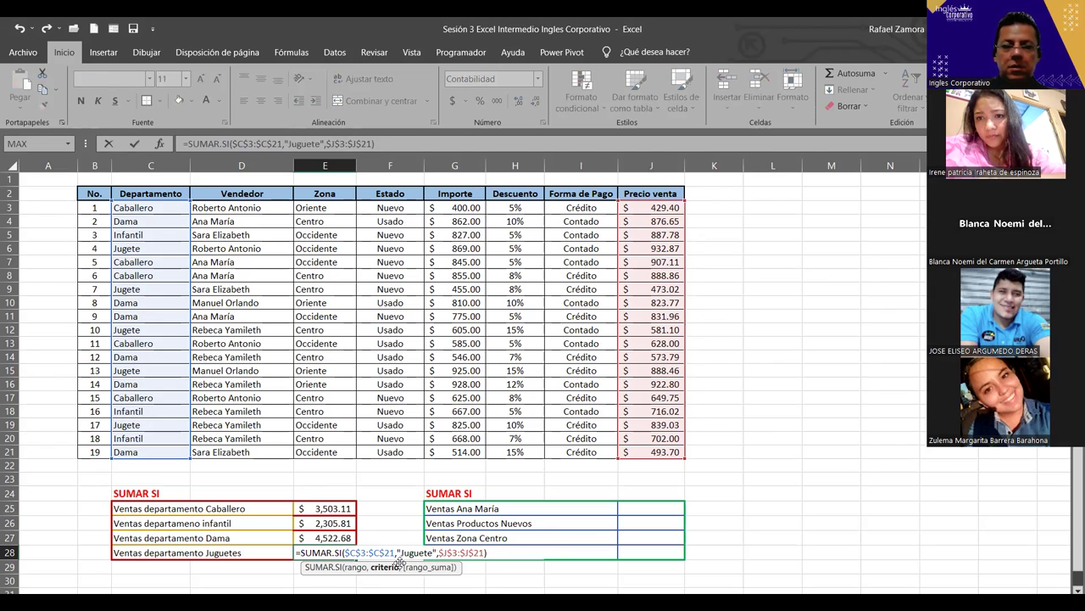
{"action": "key", "text": "Return"}
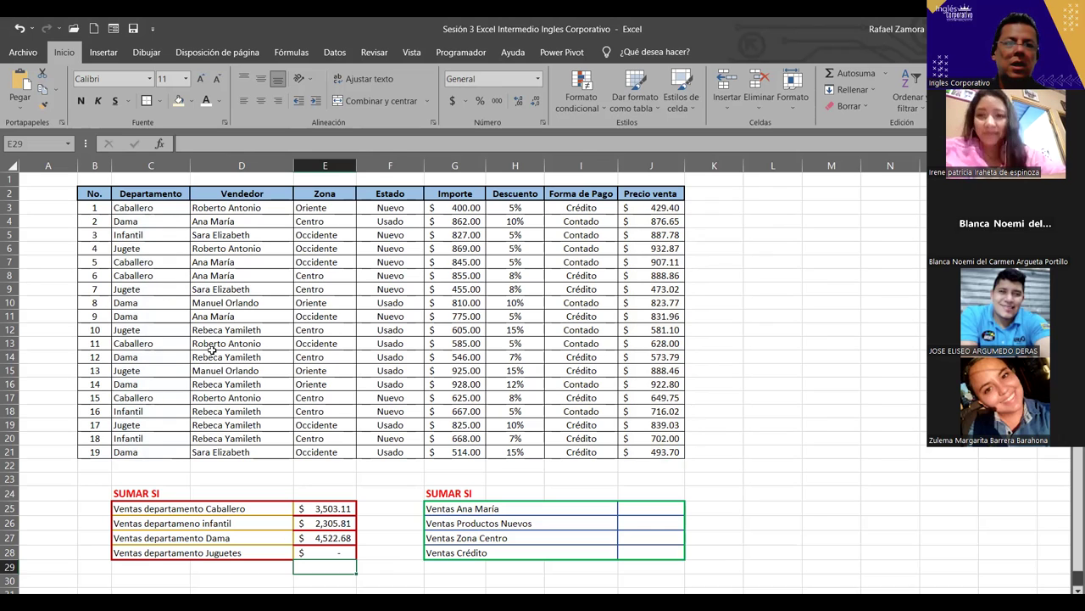
Step: Replace all 5 "Jugete" entries with "Juguete" so E28 totals $3,714.48
{"action": "left_click", "coordinate": [135, 208]}
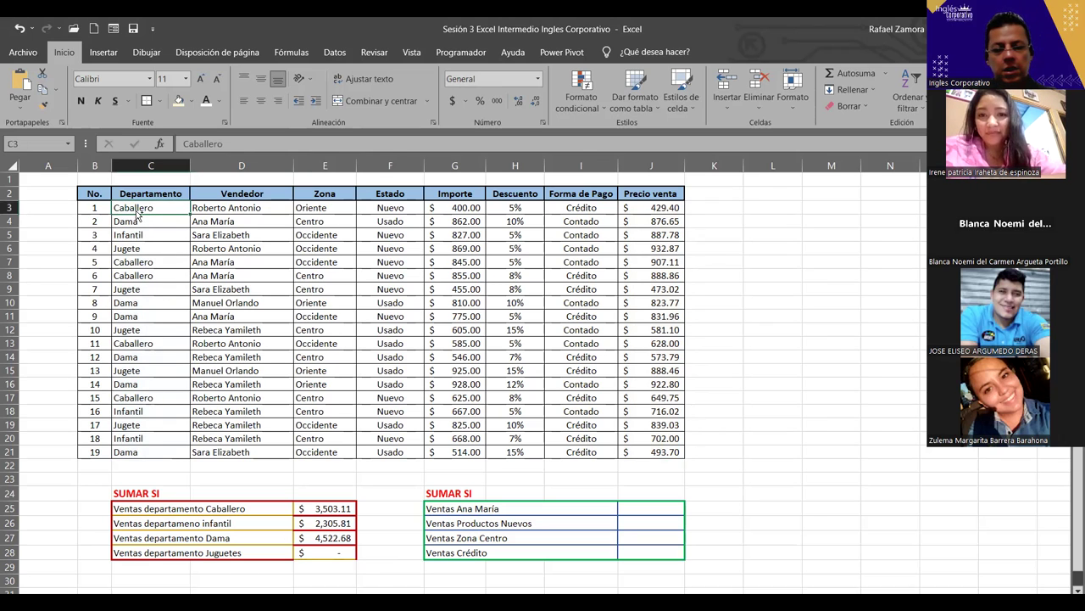
{"action": "key", "text": "ctrl+b"}
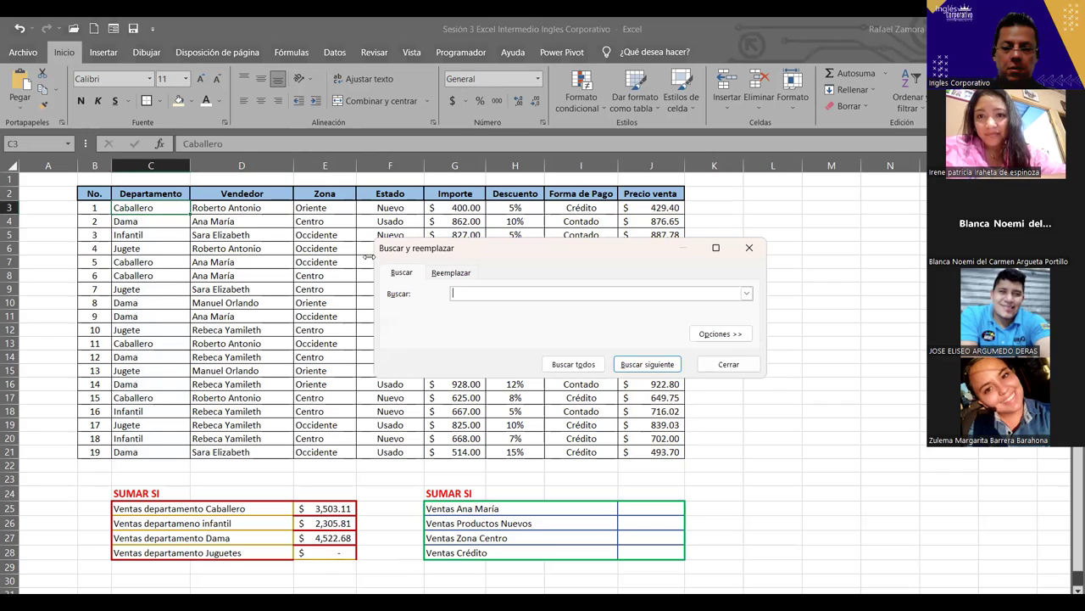
{"action": "type", "text": "Jugu"}
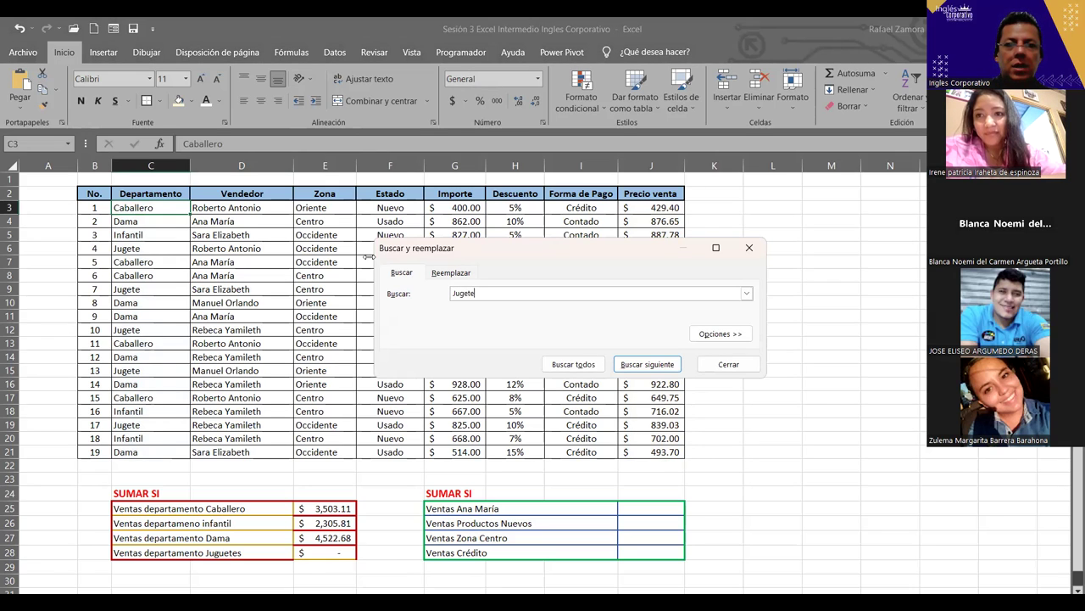
{"action": "left_click", "coordinate": [454, 273]}
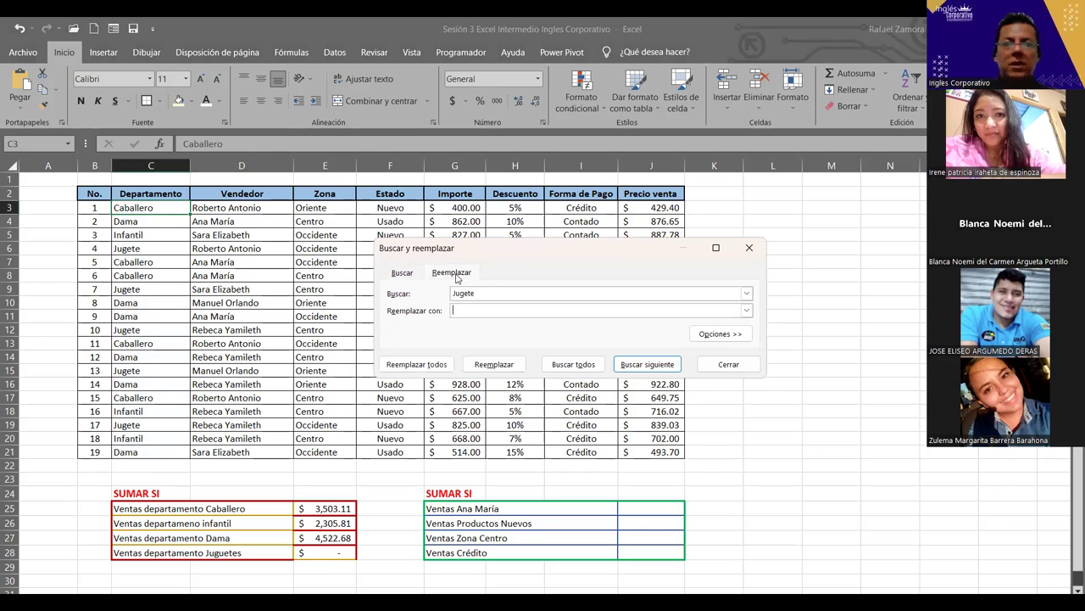
{"action": "type", "text": "Juguete"}
{"action": "left_click", "coordinate": [417, 364]}
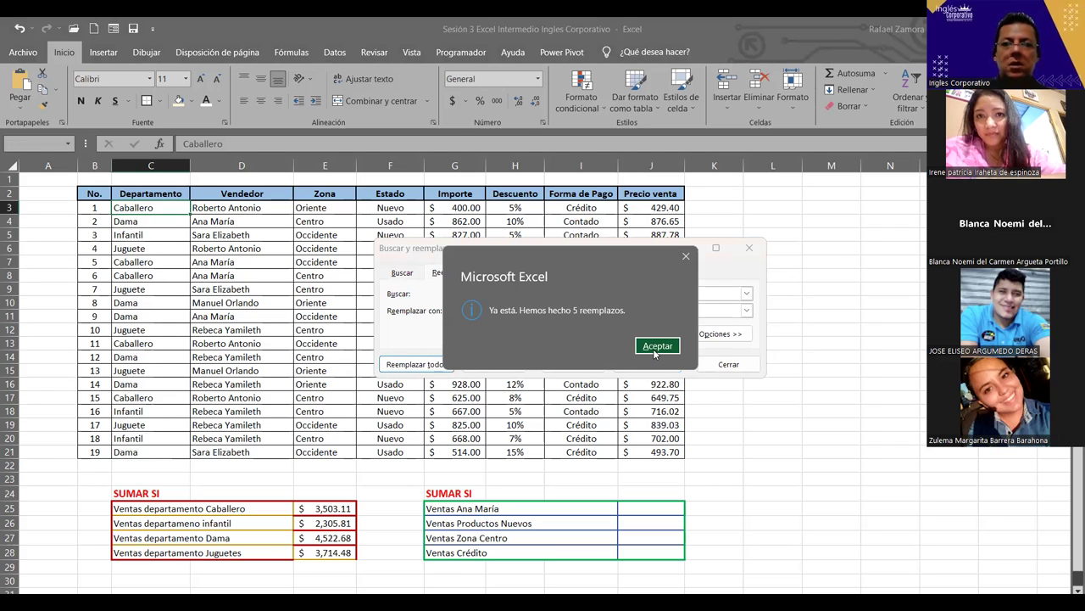
{"action": "left_click", "coordinate": [657, 346]}
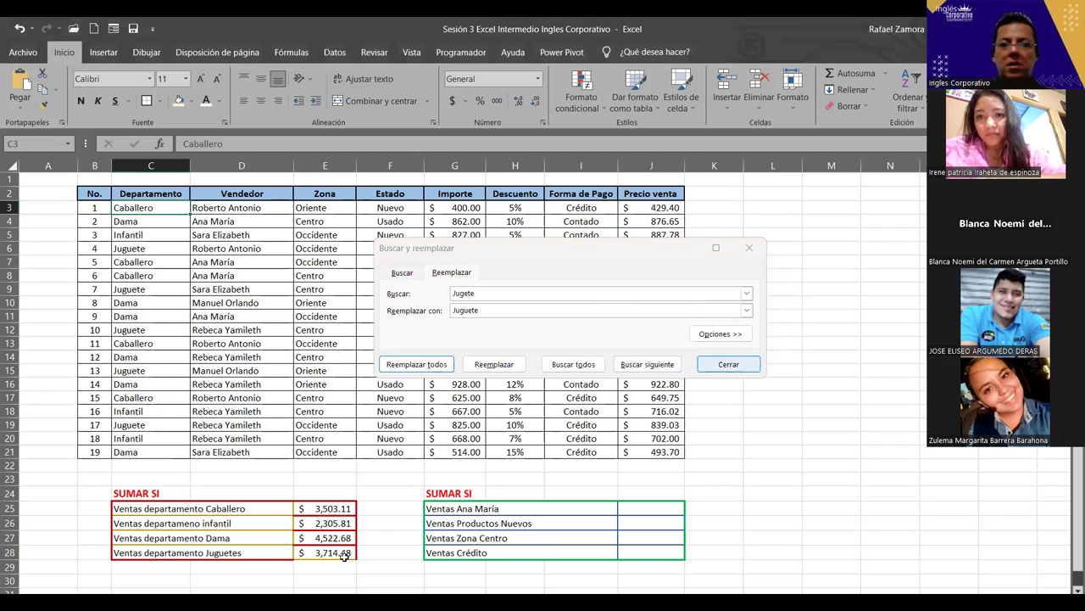
{"action": "key", "text": "Escape"}
{"action": "left_click_drag", "start_coordinate": [327, 508], "coordinate": [335, 552]}
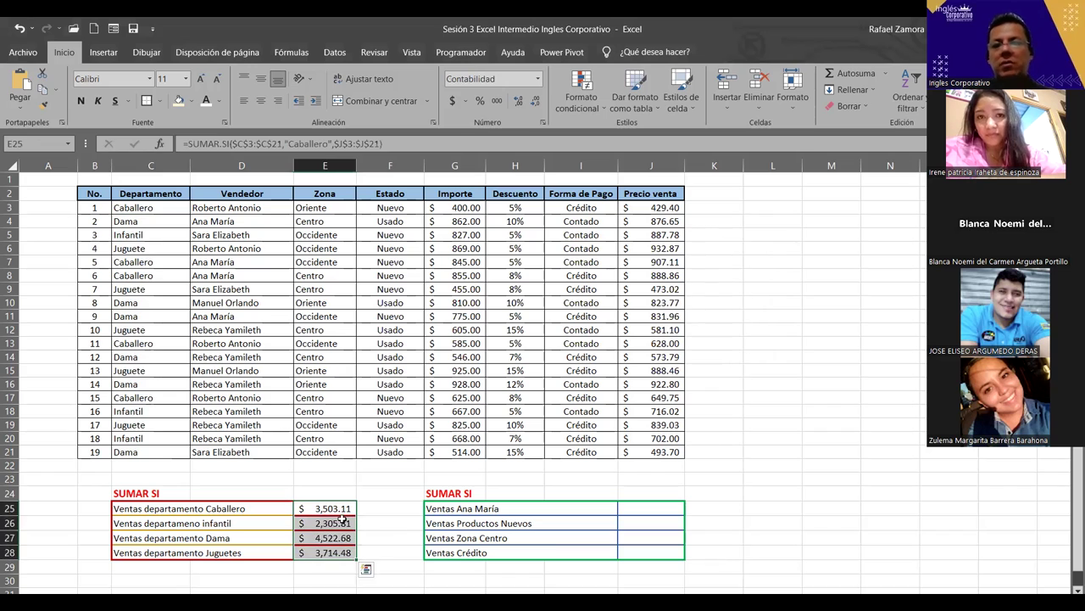
{"action": "left_click", "coordinate": [758, 439]}
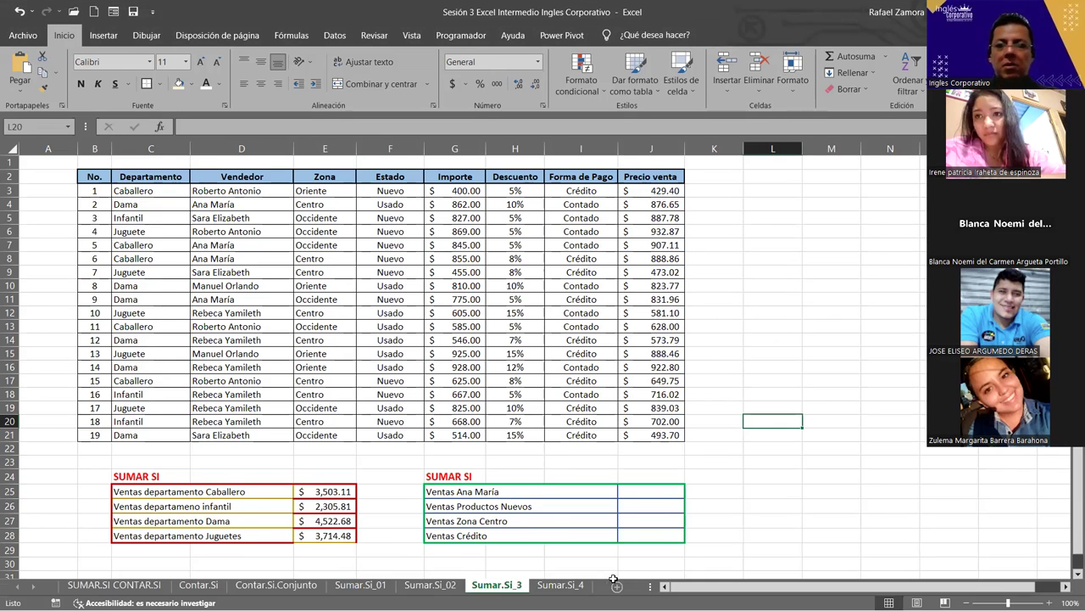
{"action": "left_click", "coordinate": [559, 585]}
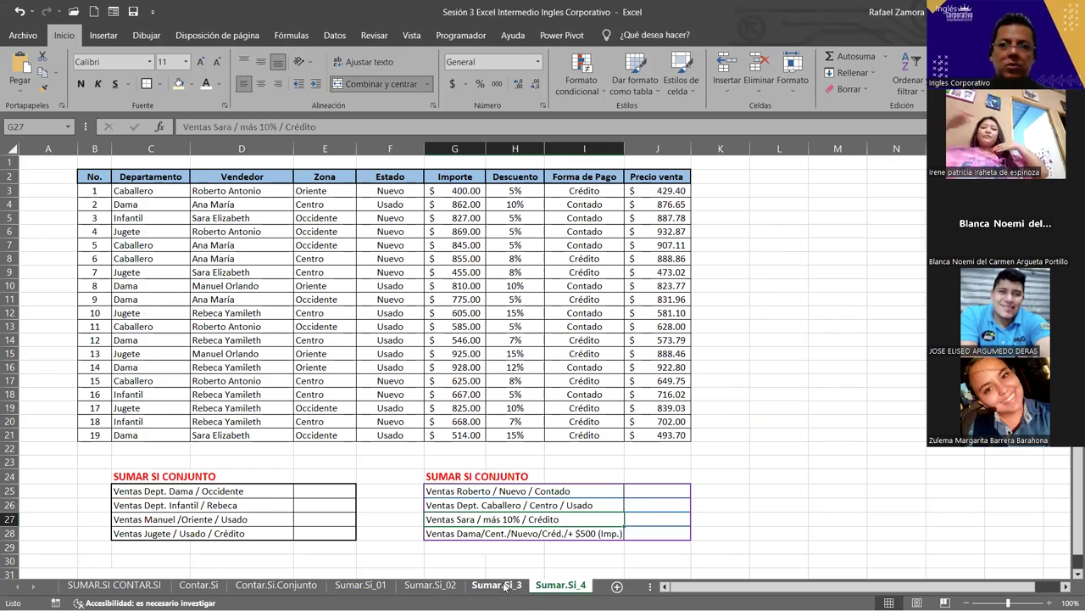
{"action": "left_click", "coordinate": [513, 585]}
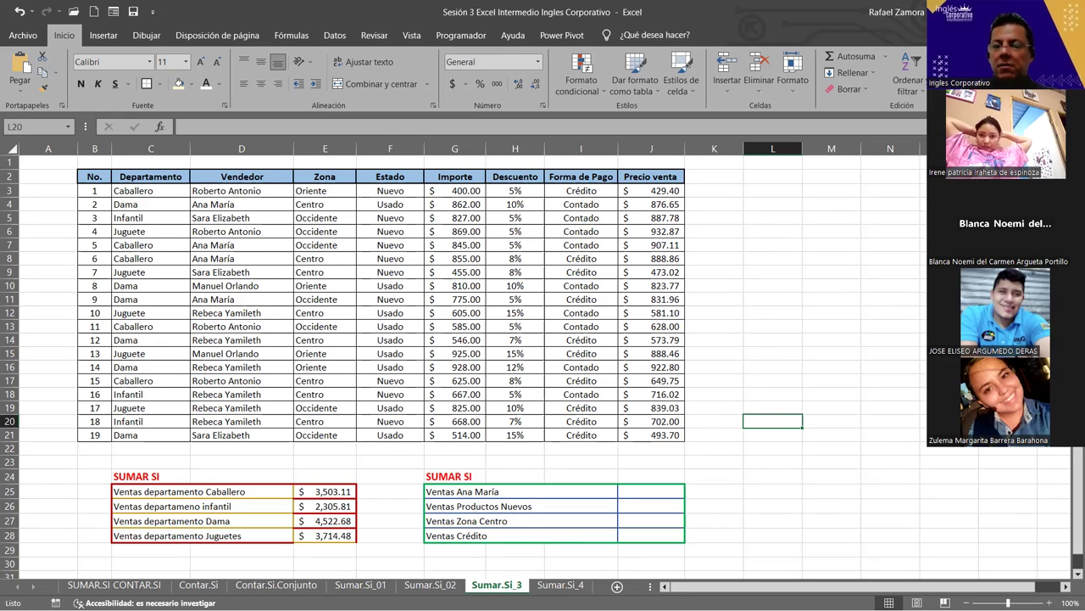
{"action": "left_click", "coordinate": [764, 356]}
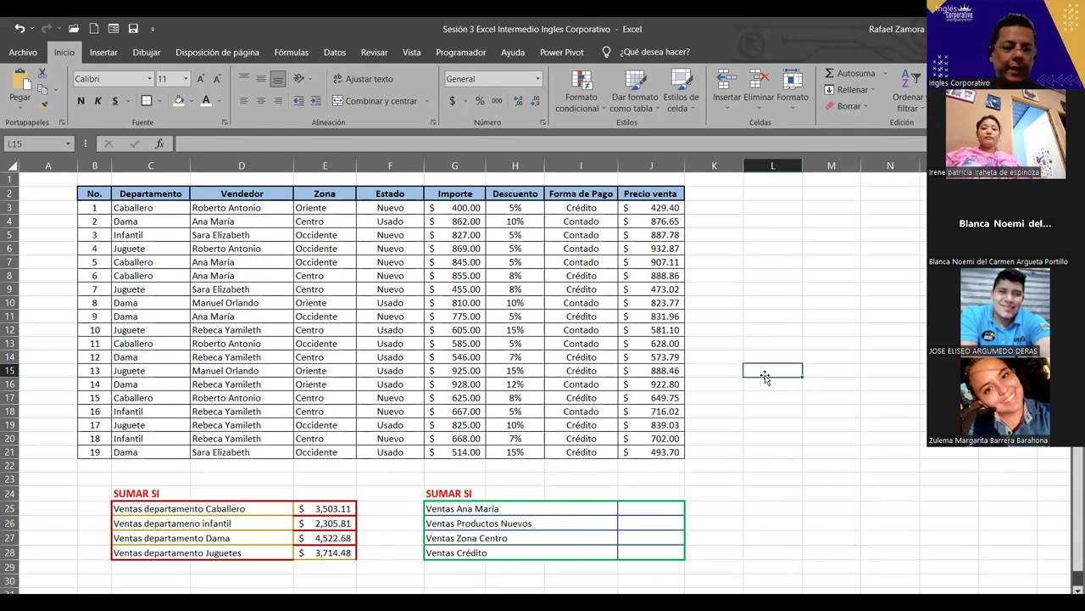